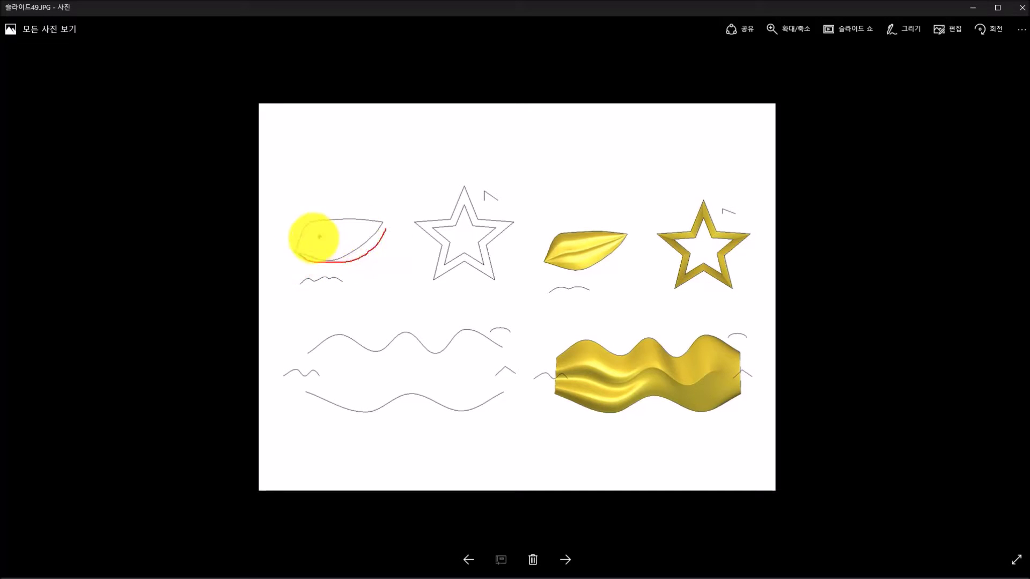
Trace the leaf and star outlines with their section curves in red and circle the matching gold reliefs
mouse_move(300, 244)
mouse_down()
mouse_move(347, 219)
mouse_move(379, 220)
mouse_up()
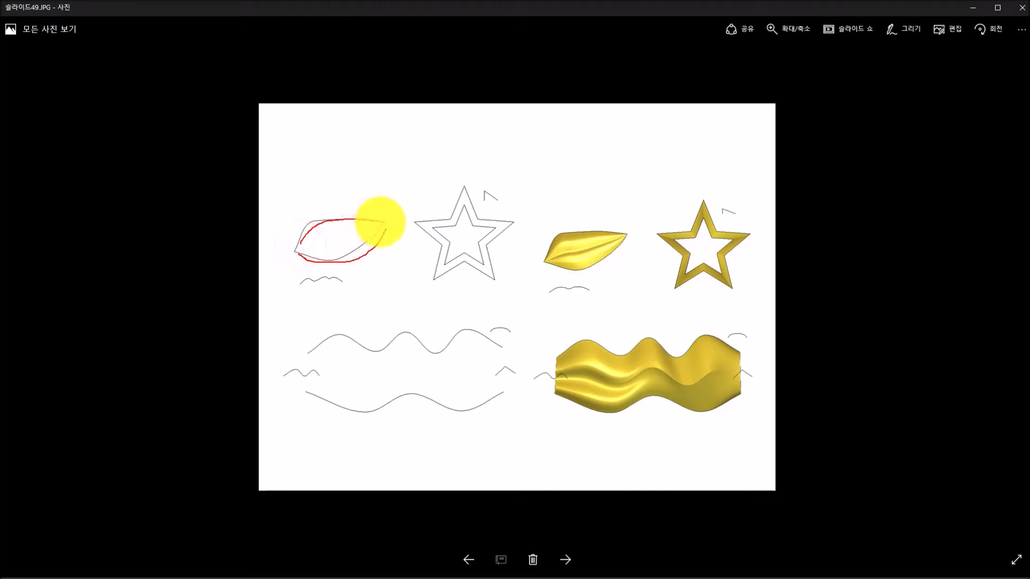
drag(306, 282, 344, 287)
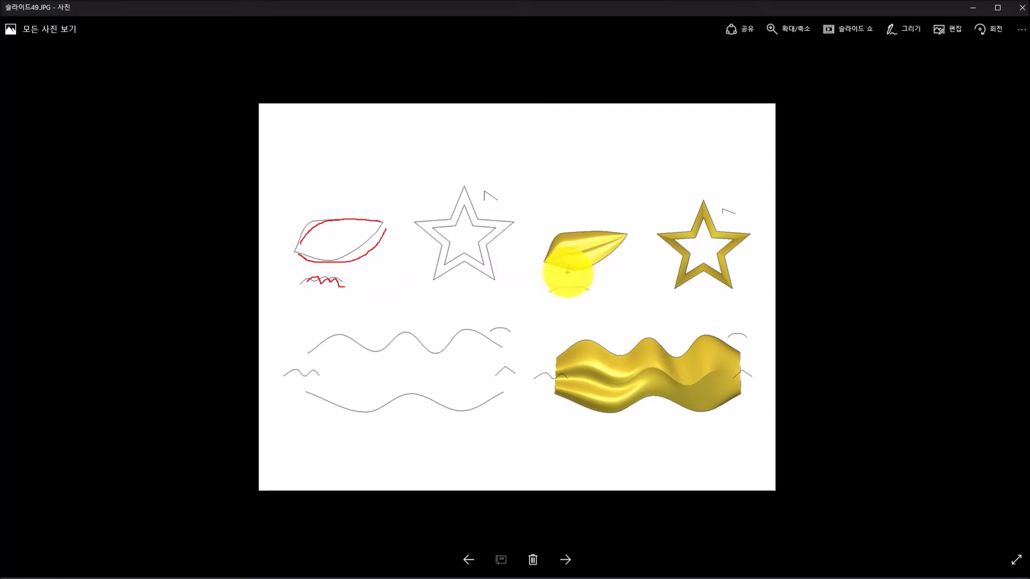
mouse_move(563, 274)
mouse_down()
mouse_move(542, 267)
mouse_move(550, 232)
mouse_move(625, 233)
mouse_move(579, 272)
mouse_move(562, 271)
mouse_up()
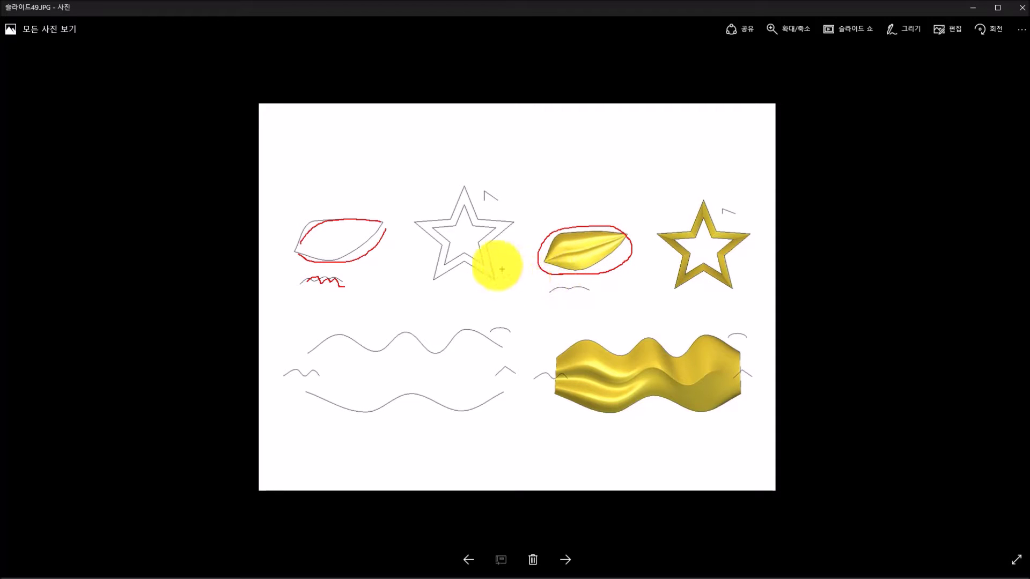
drag(483, 258, 493, 233)
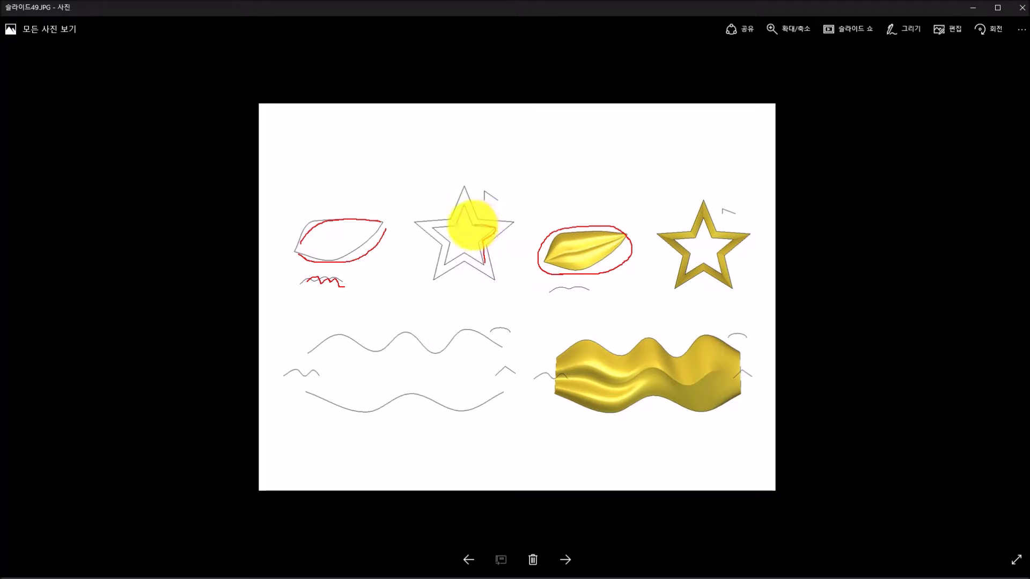
mouse_move(445, 229)
mouse_down()
mouse_move(483, 227)
mouse_move(486, 244)
mouse_move(515, 225)
mouse_move(487, 243)
mouse_up()
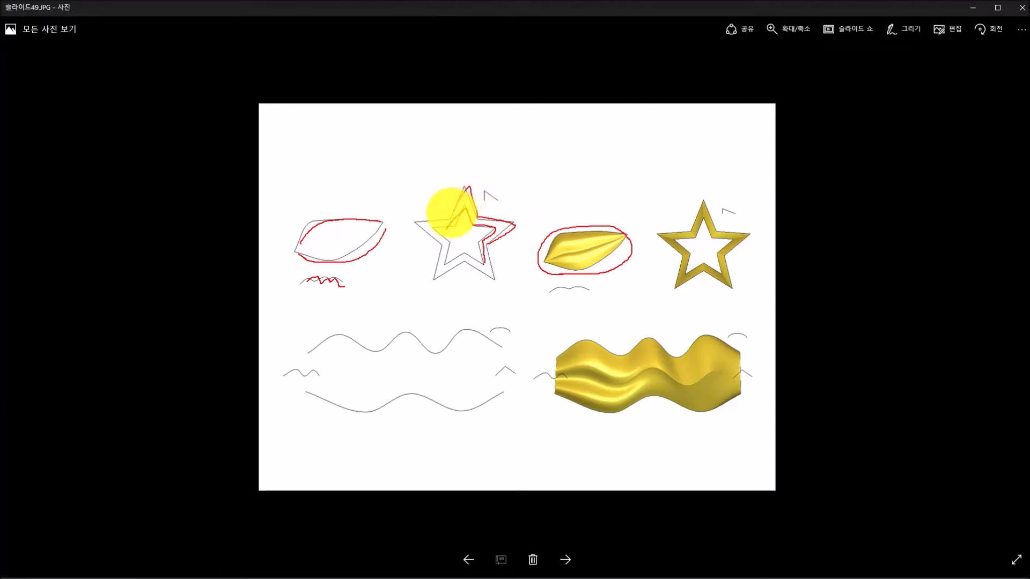
mouse_move(503, 203)
mouse_down()
mouse_move(493, 189)
mouse_move(486, 204)
mouse_up()
mouse_move(721, 292)
mouse_down()
mouse_move(666, 248)
mouse_move(698, 218)
mouse_move(740, 230)
mouse_move(738, 267)
mouse_move(723, 290)
mouse_up()
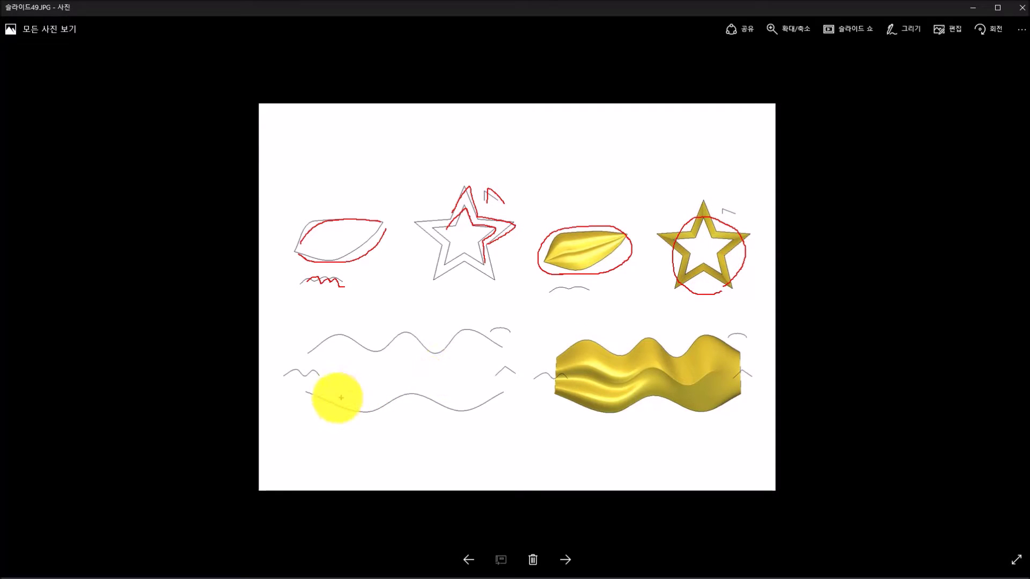
Trace the two long wavy rails and their small profile curves in red, mark the gap between them, and clear all annotations
mouse_move(318, 396)
mouse_down()
mouse_move(366, 413)
mouse_move(416, 391)
mouse_move(456, 412)
mouse_move(504, 392)
mouse_up()
mouse_move(319, 354)
mouse_down()
mouse_move(396, 343)
mouse_move(430, 354)
mouse_move(462, 340)
mouse_move(499, 358)
mouse_up()
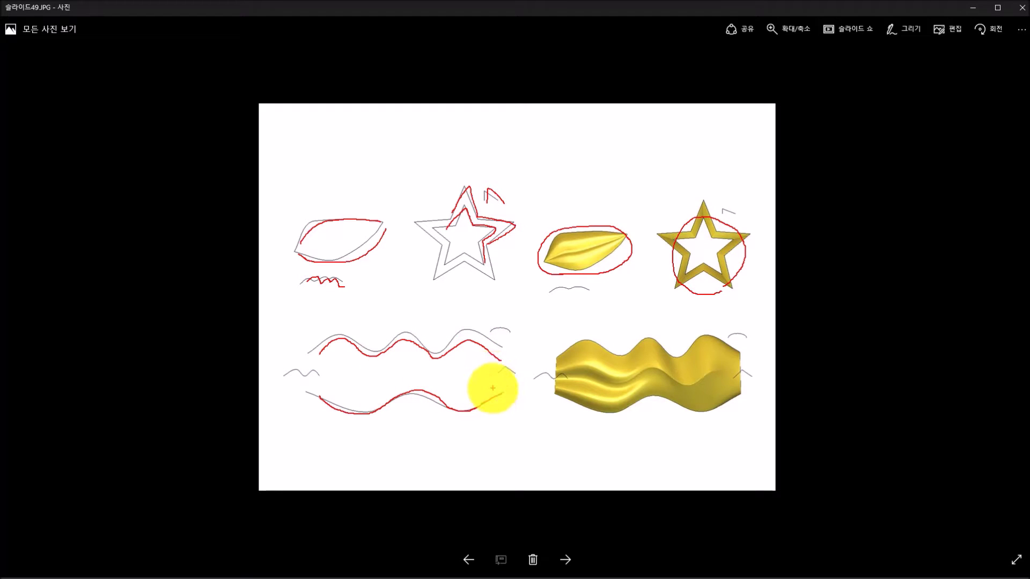
click(288, 375)
drag(288, 375, 323, 374)
drag(482, 334, 507, 327)
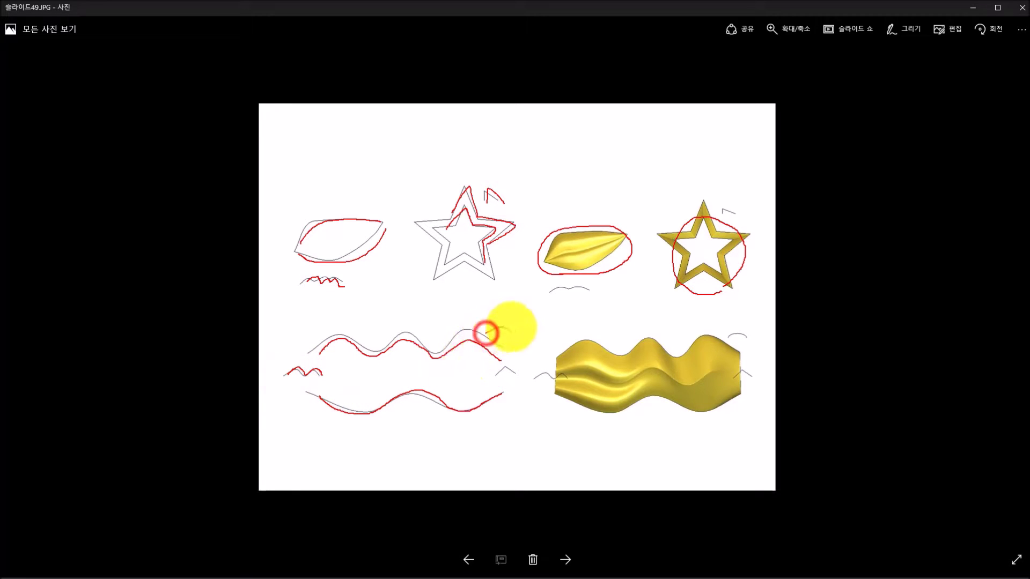
drag(514, 370, 497, 374)
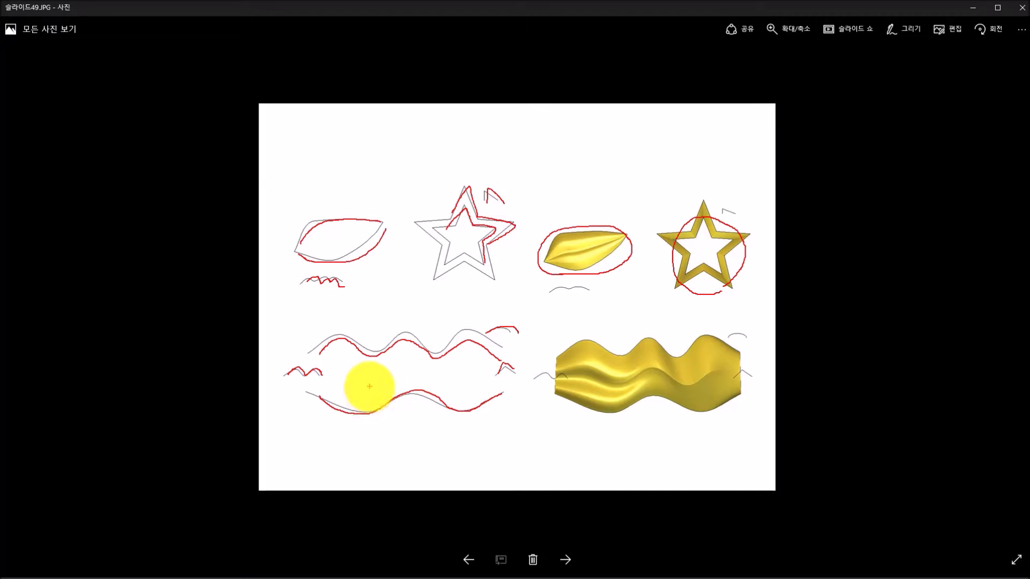
click(331, 354)
mouse_move(335, 385)
mouse_down()
mouse_move(394, 371)
mouse_move(433, 381)
mouse_up()
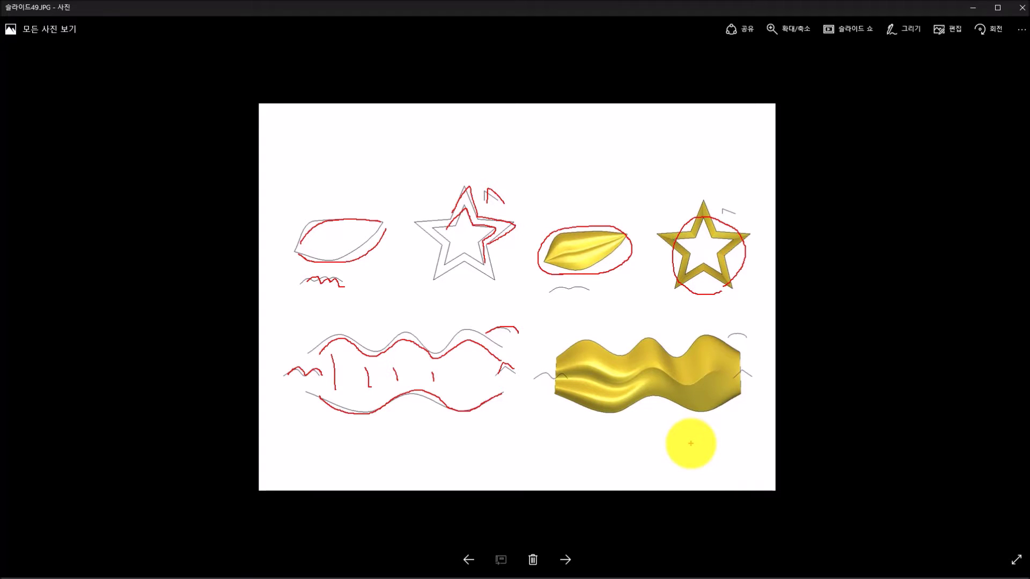
key(Escape)
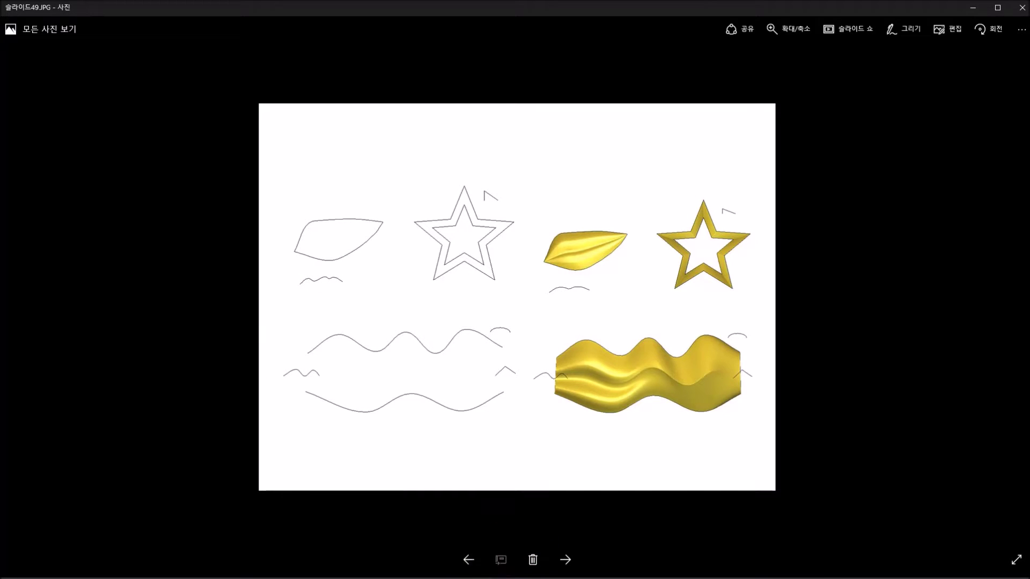
Switch to ArtCAM and open the model two-rail-sweep.art from the 10강 folder
click(486, 577)
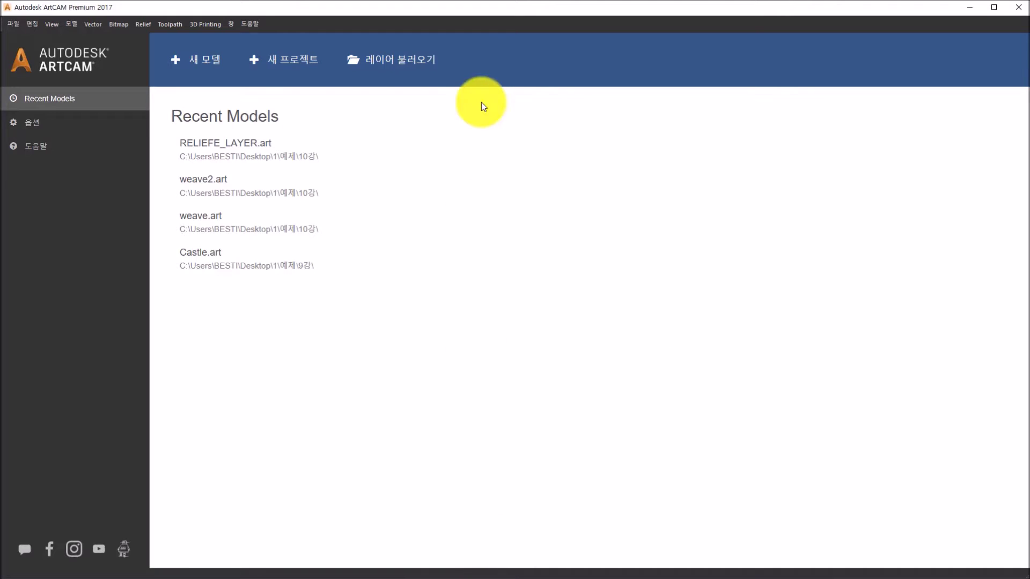
click(410, 63)
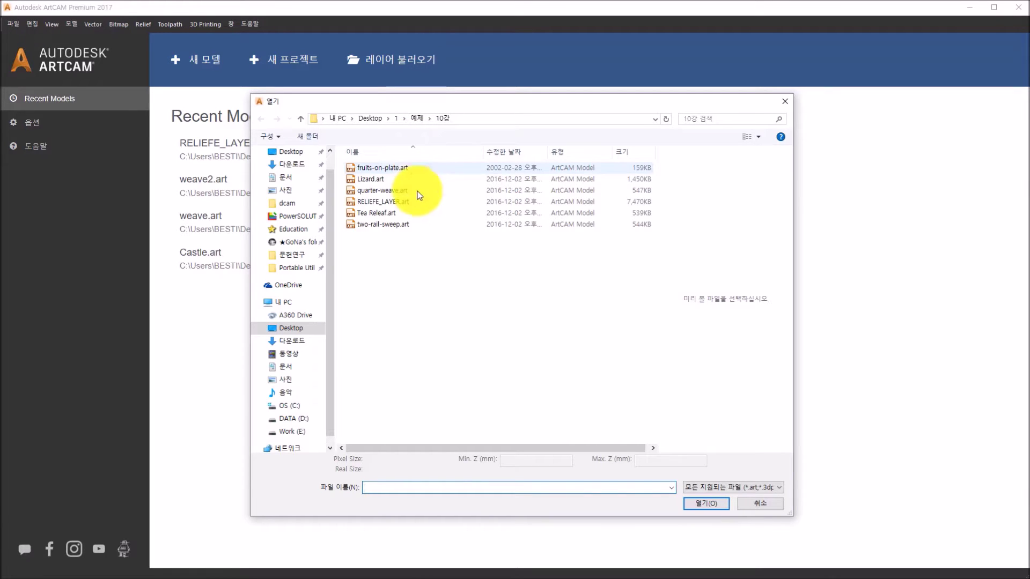
click(410, 224)
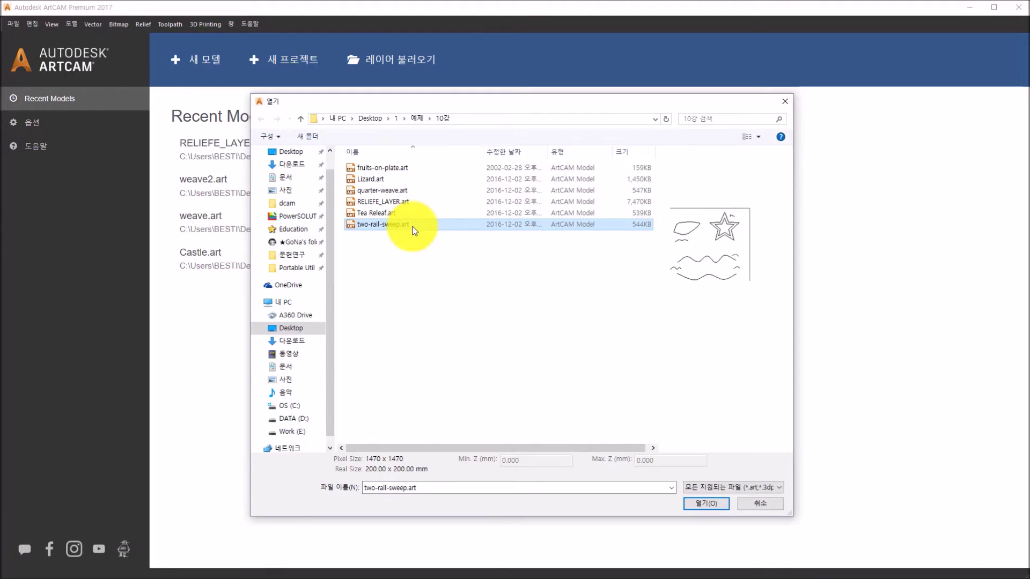
click(701, 506)
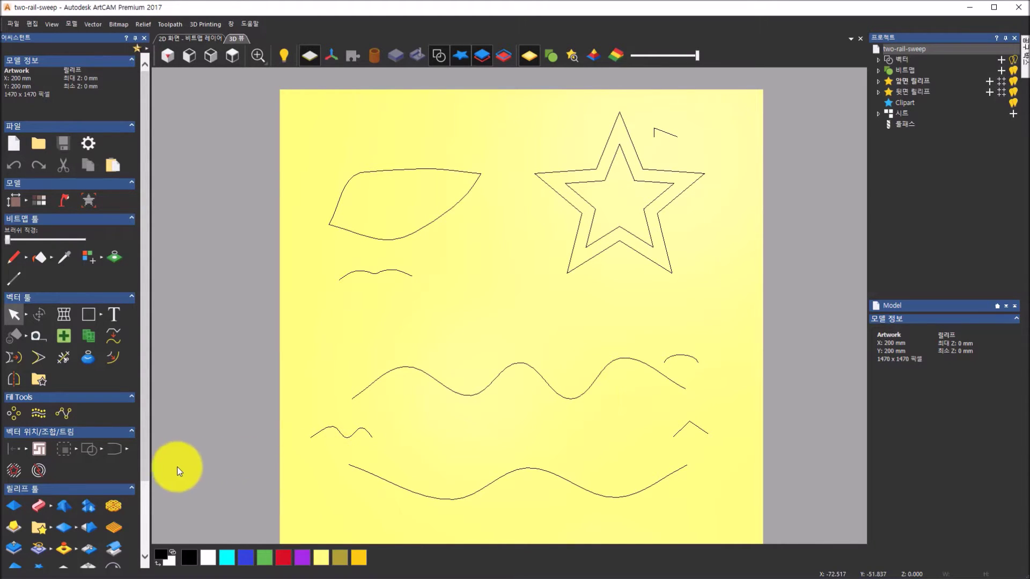
click(147, 471)
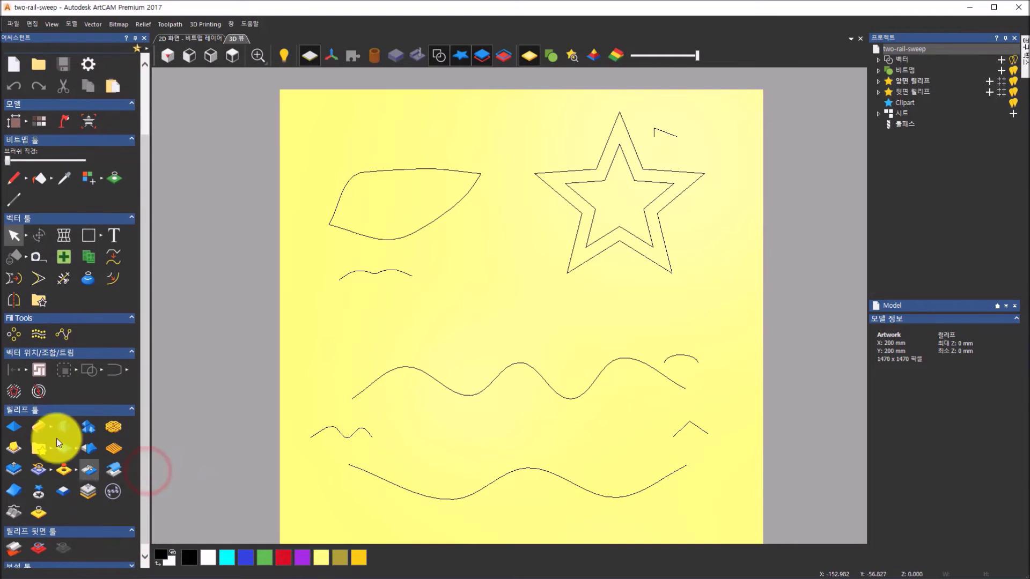
click(48, 430)
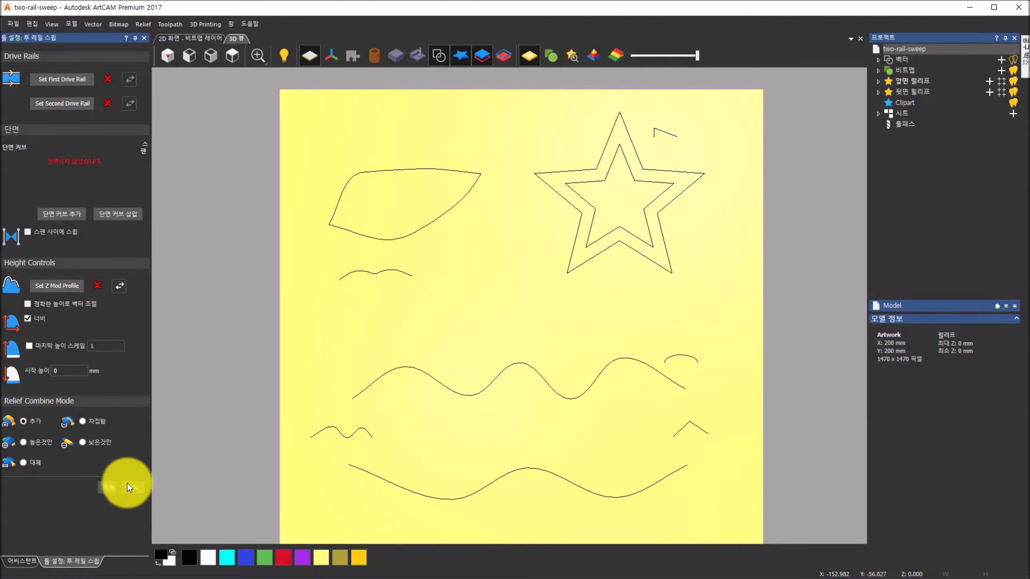
click(124, 485)
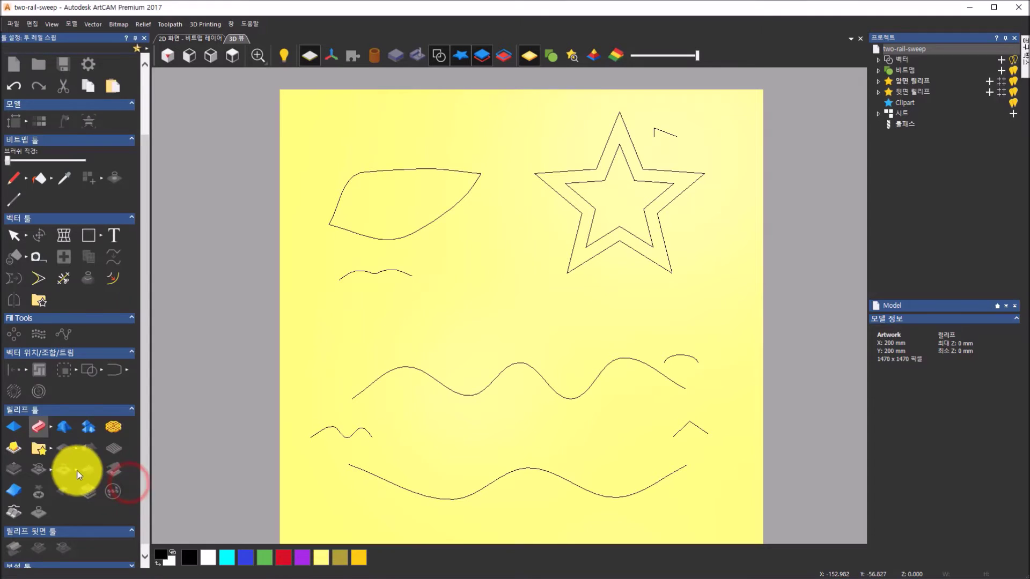
Start a two-rail sweep with the leaf's upper curve as first drive rail and its lower curve as second drive rail
click(50, 433)
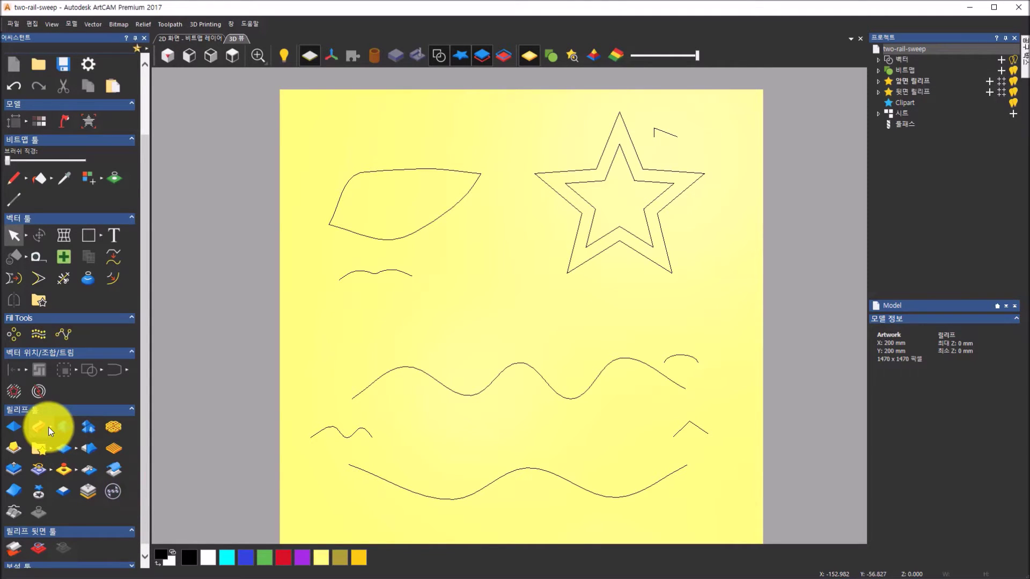
click(49, 427)
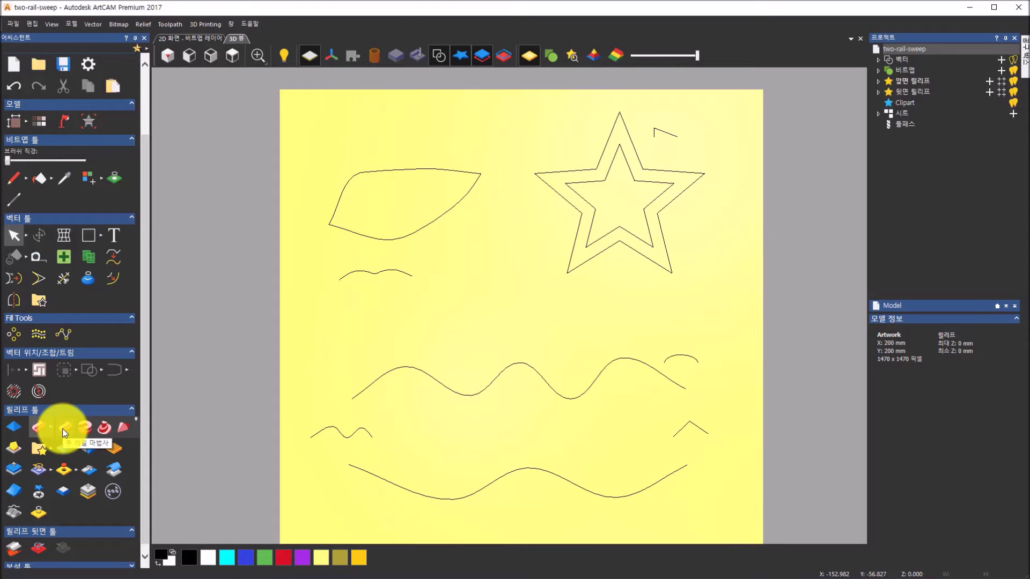
click(62, 429)
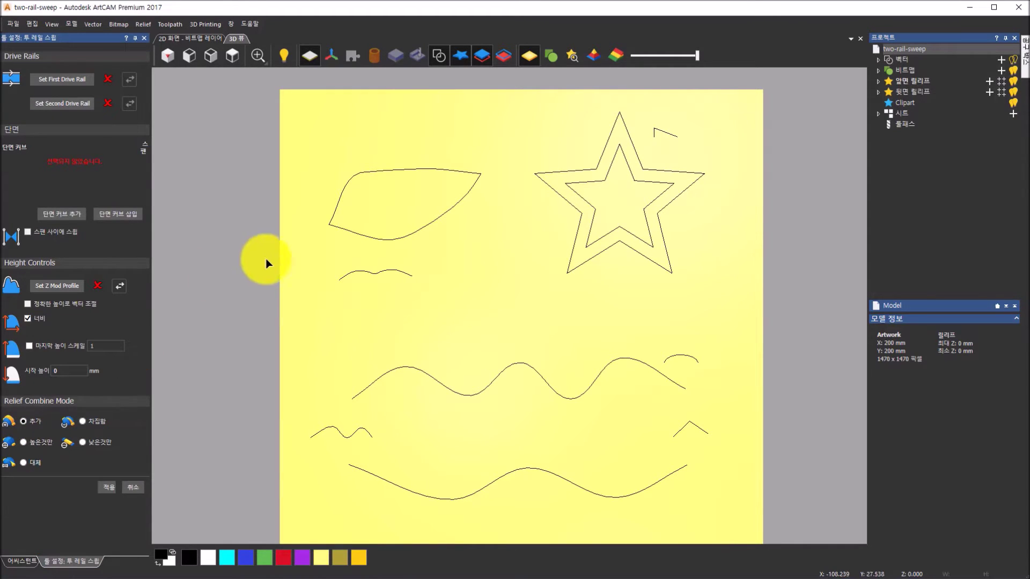
click(428, 172)
click(429, 169)
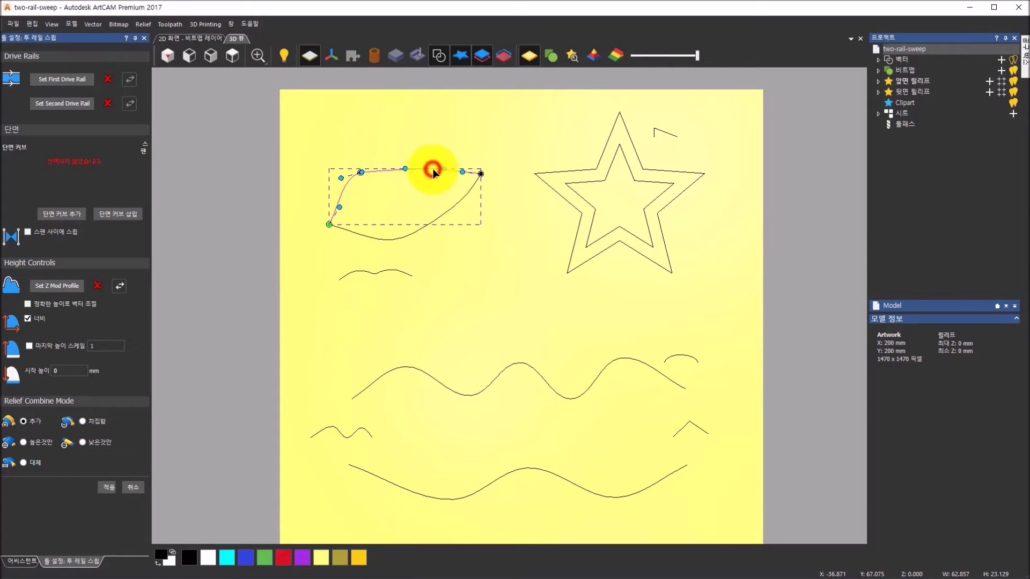
click(80, 82)
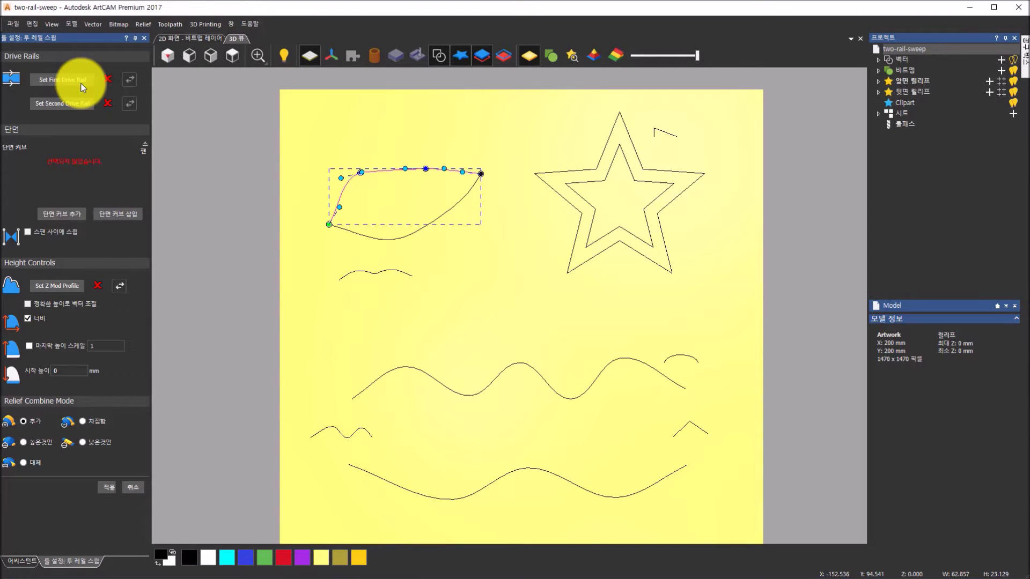
click(81, 86)
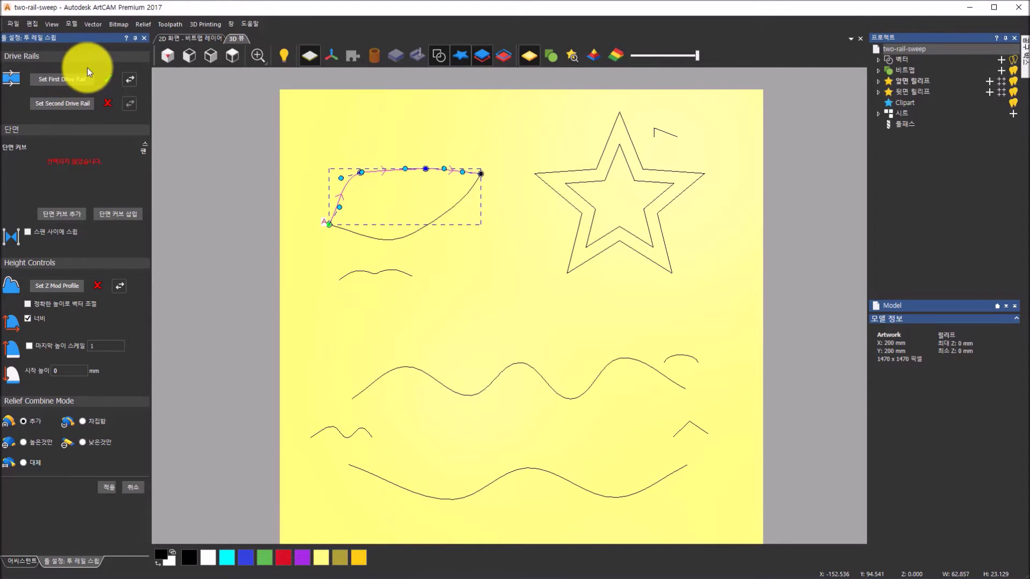
click(412, 235)
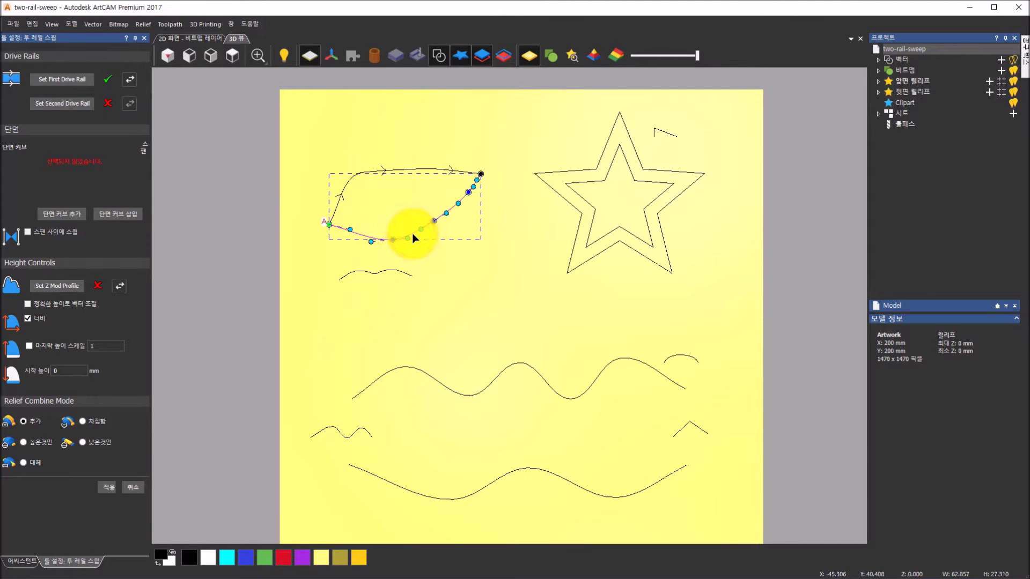
click(80, 107)
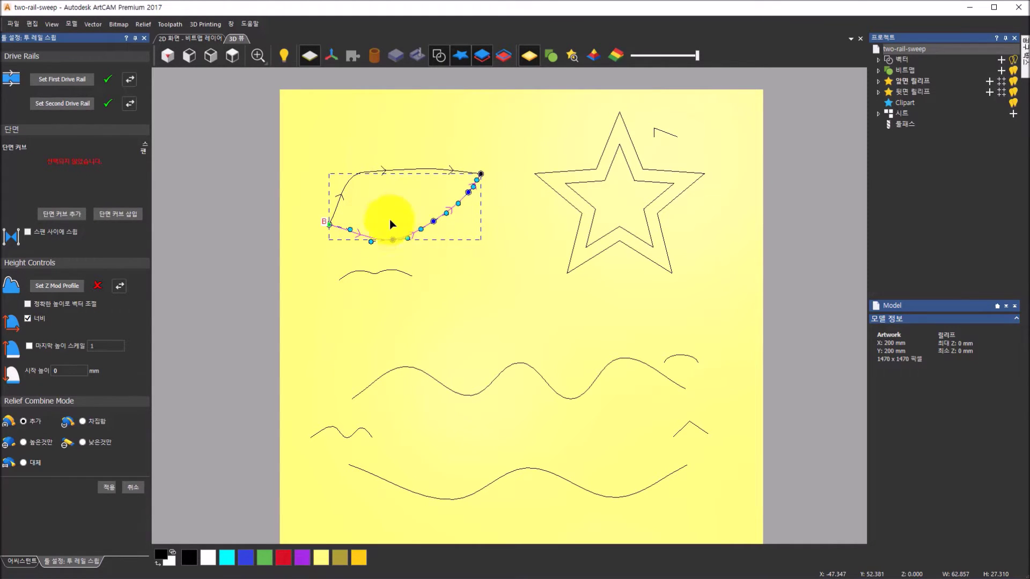
Add the small wavy curve below the leaf as the sweep's cross-section and inspect the leaf relief in 3D
click(377, 275)
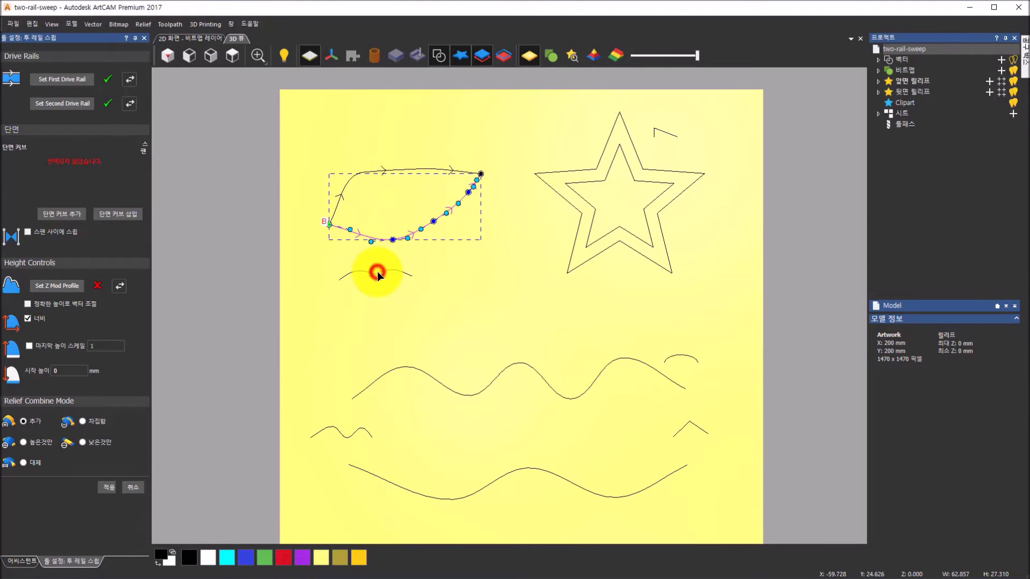
scroll(366, 278, up, 1)
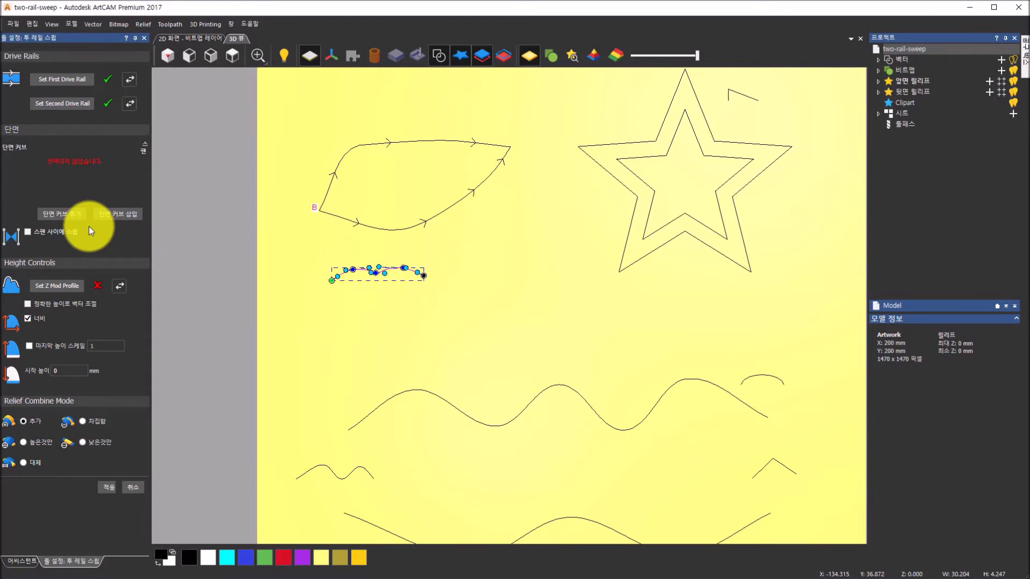
click(59, 214)
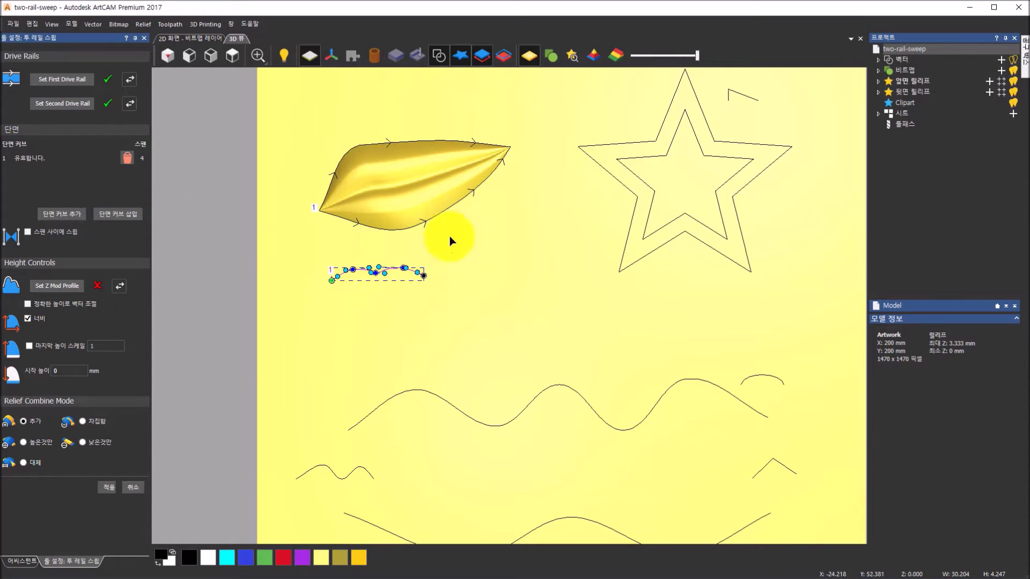
drag(639, 268, 639, 133)
drag(462, 362, 478, 384)
scroll(296, 287, up, 5)
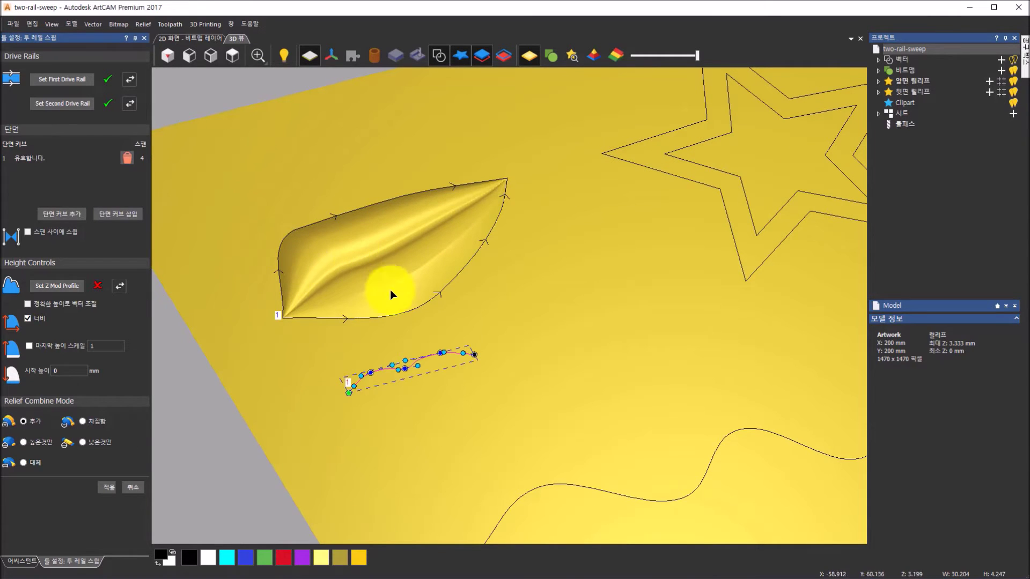
drag(500, 202, 622, 381)
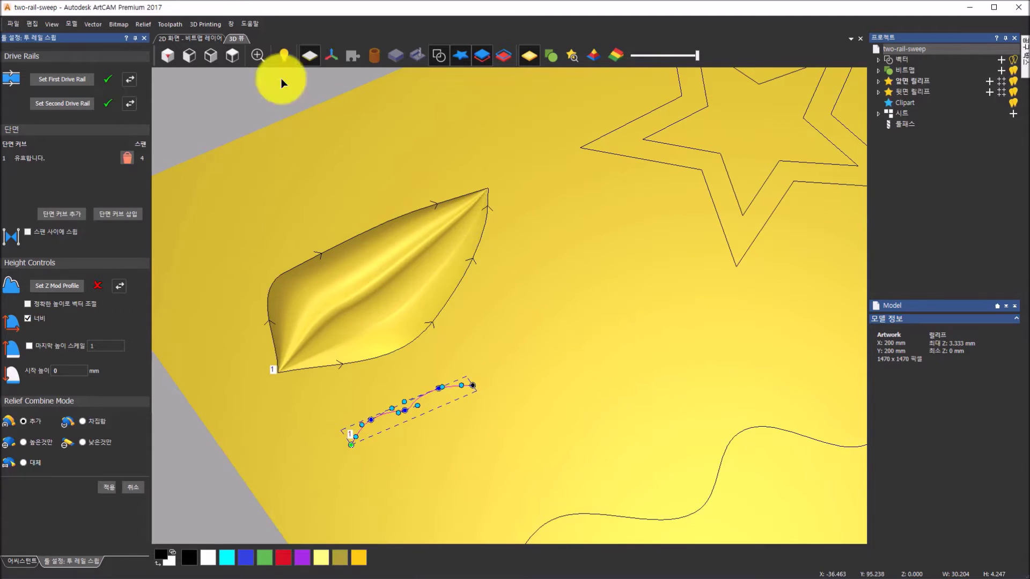
Set the upper of the two long wavy curves as the leaf sweep's Z Mod Profile and inspect the relief
click(233, 55)
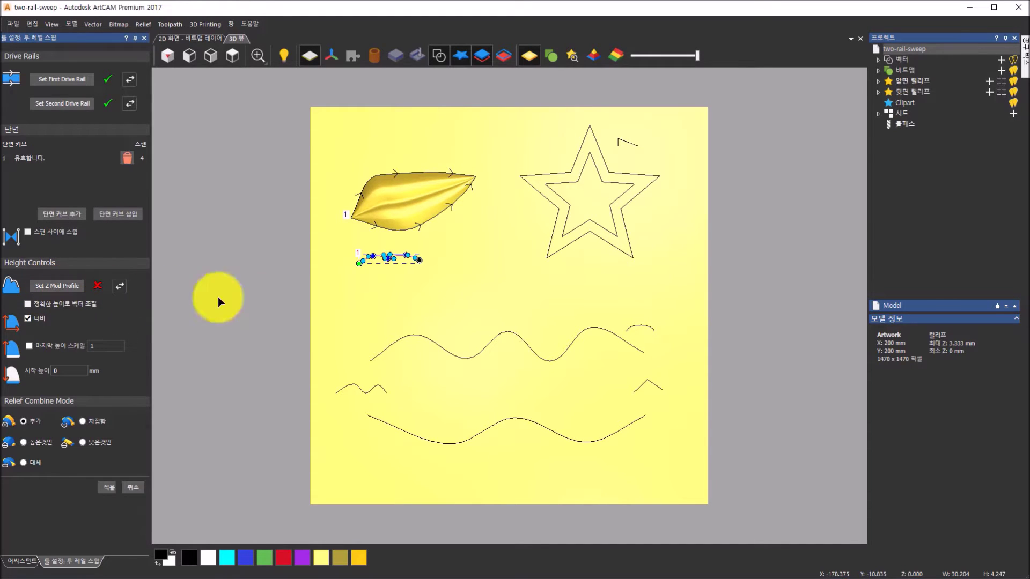
click(397, 339)
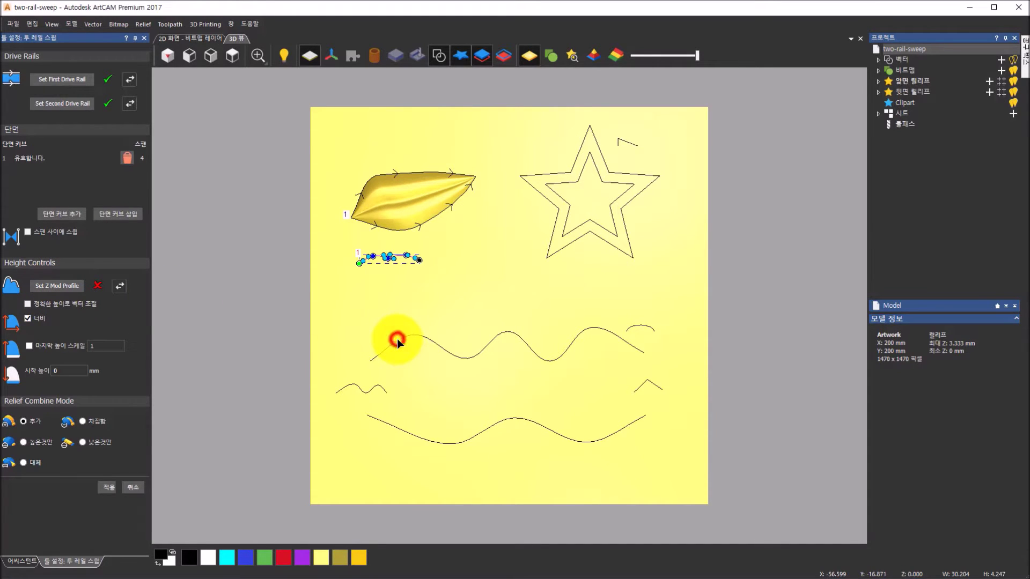
click(66, 285)
drag(597, 356, 468, 363)
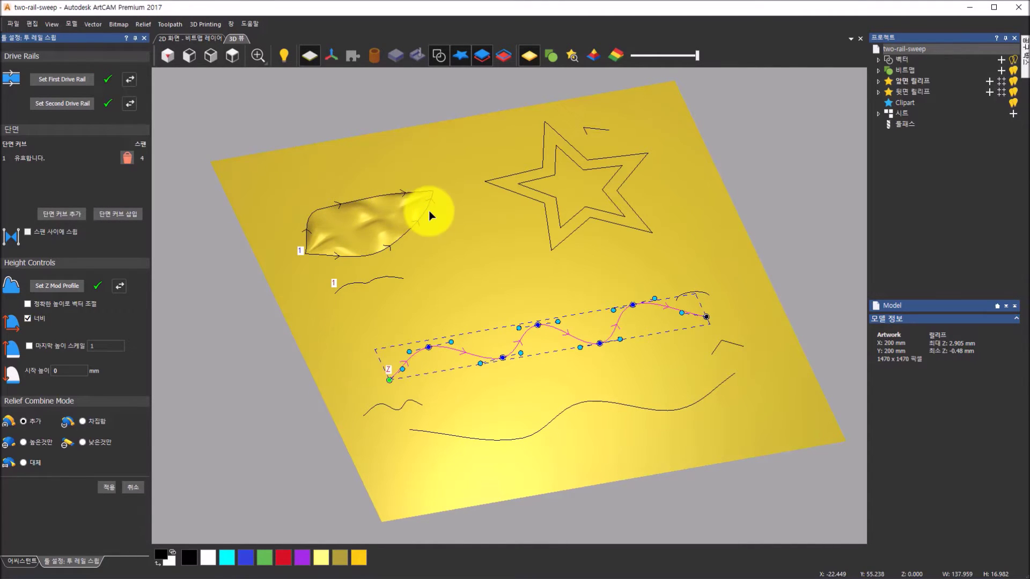
scroll(362, 218, up, 5)
scroll(333, 225, up, 2)
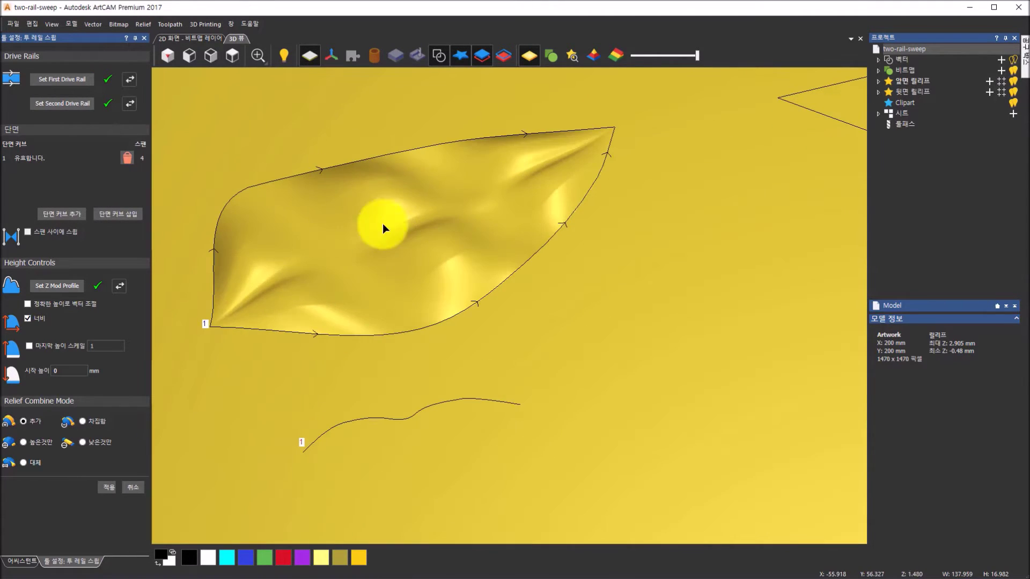
Try the exact-height vector option (정확한 높이로 벡터 조절) on the leaf sweep's Z Mod Profile, inspect the relief, and turn it off again
drag(605, 375, 537, 311)
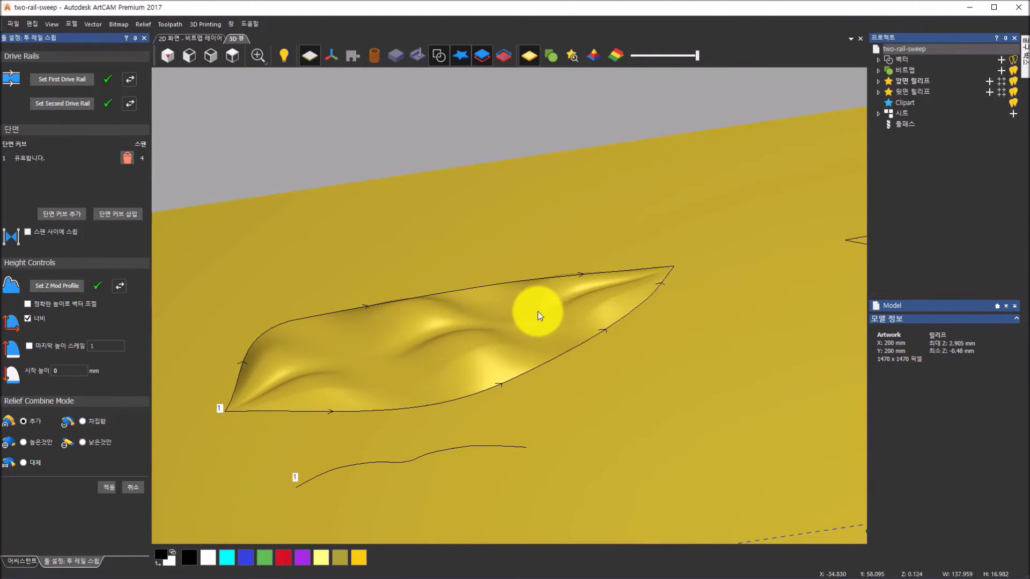
click(28, 303)
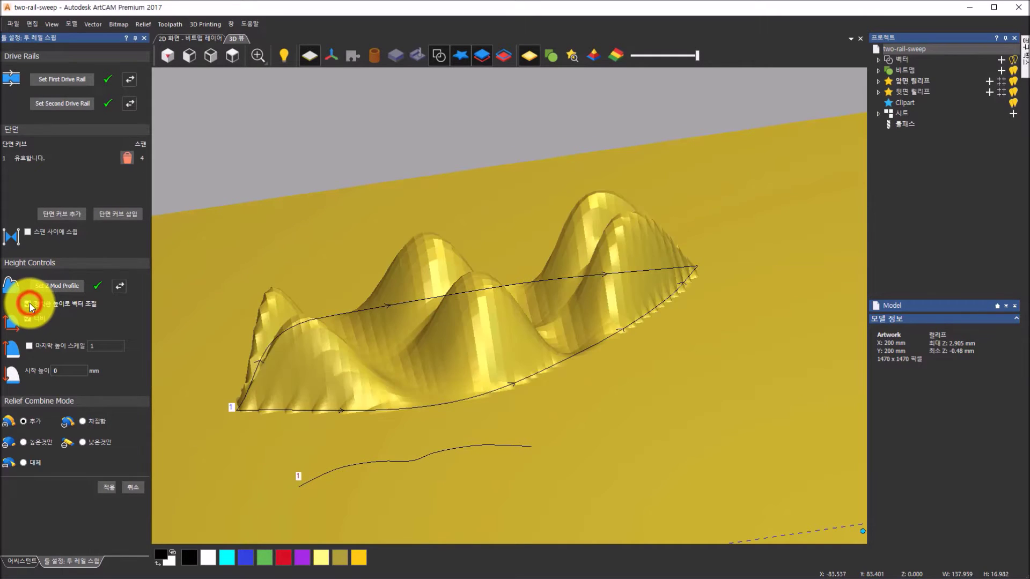
drag(509, 370, 531, 369)
scroll(532, 369, down, 3)
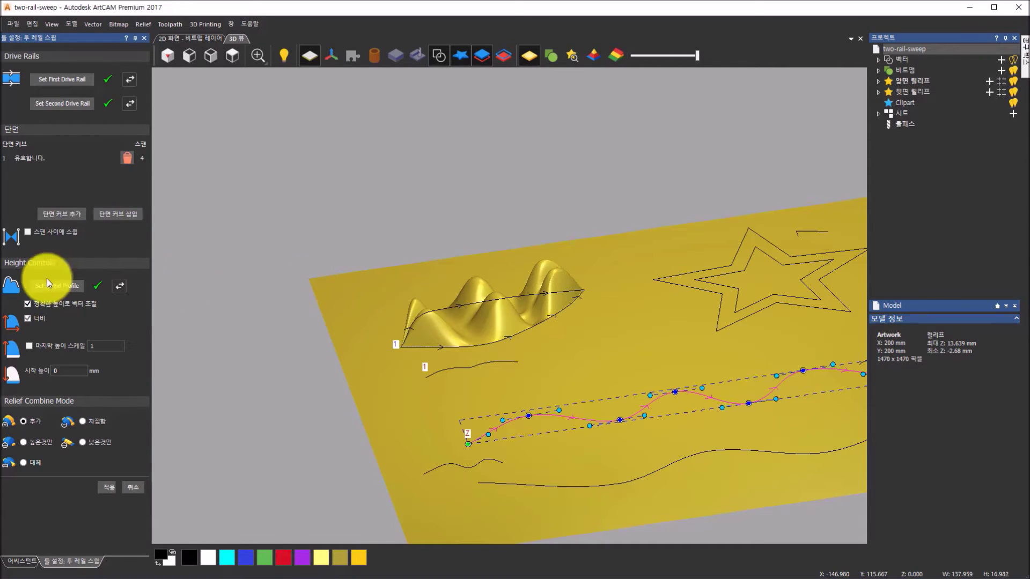
click(27, 303)
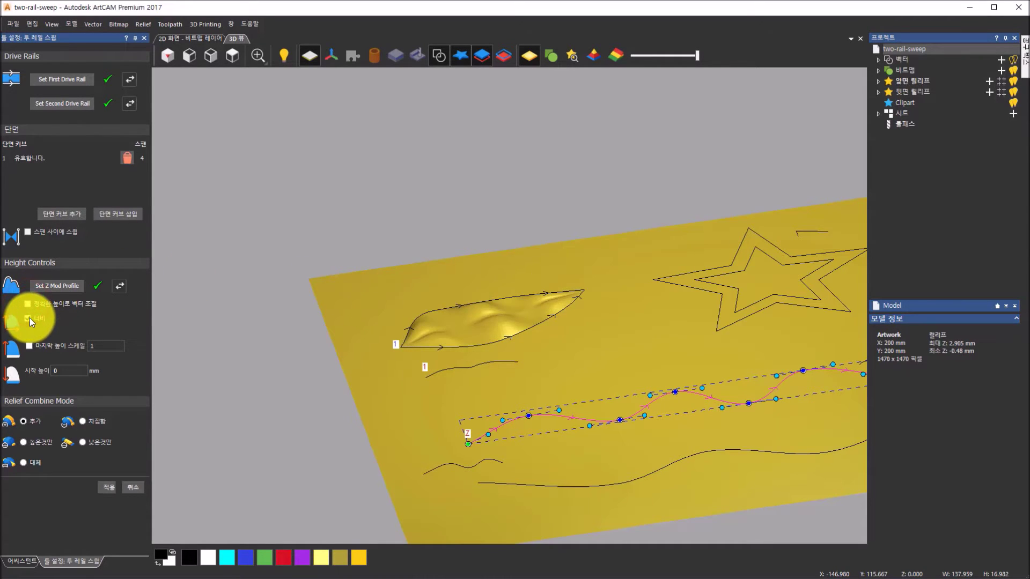
Compare the leaf relief with the width height control (너비) off and on, leaving the option on
click(30, 318)
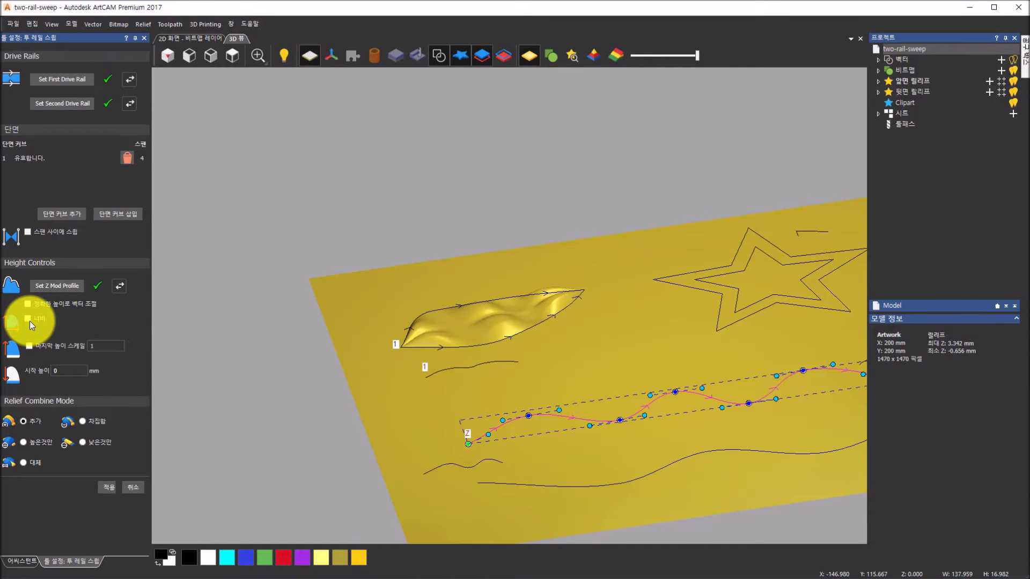
click(30, 318)
drag(430, 336, 470, 358)
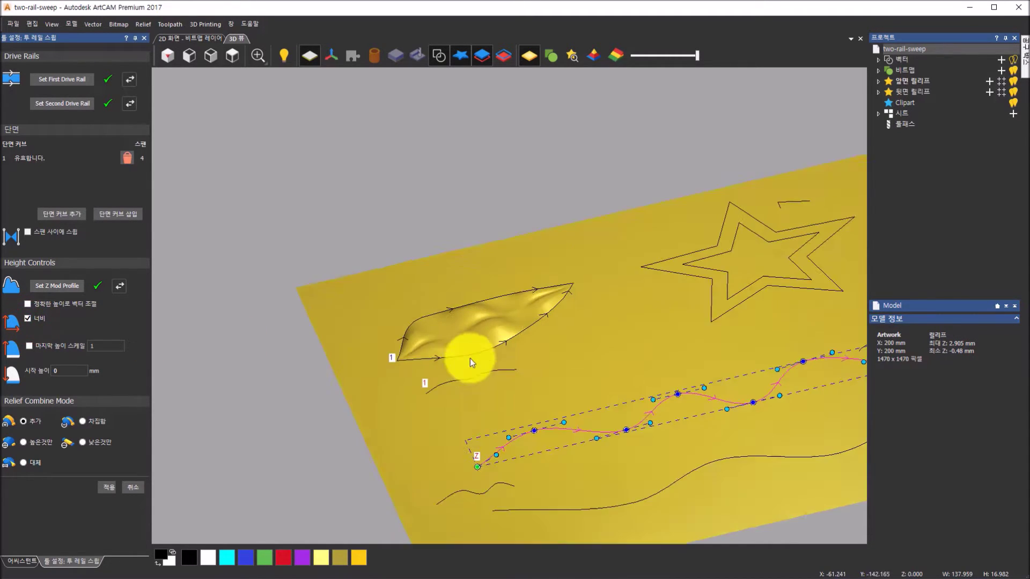
scroll(460, 369, up, 4)
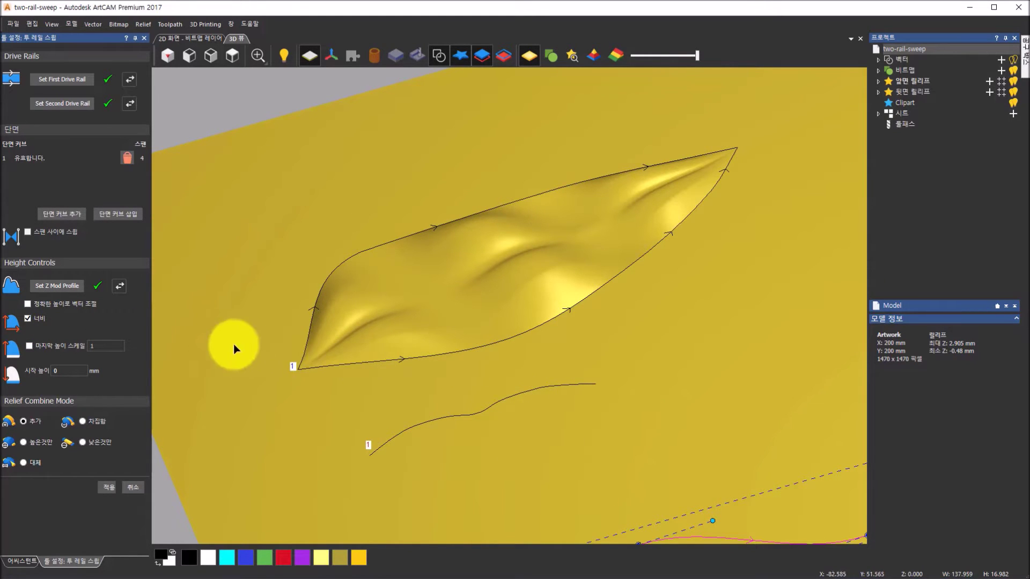
click(28, 319)
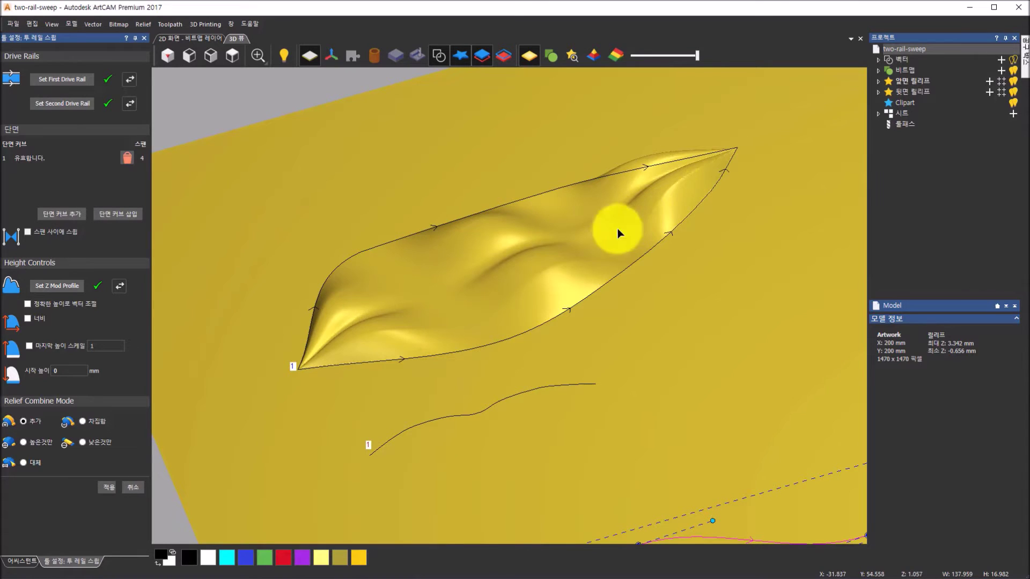
drag(487, 349, 284, 339)
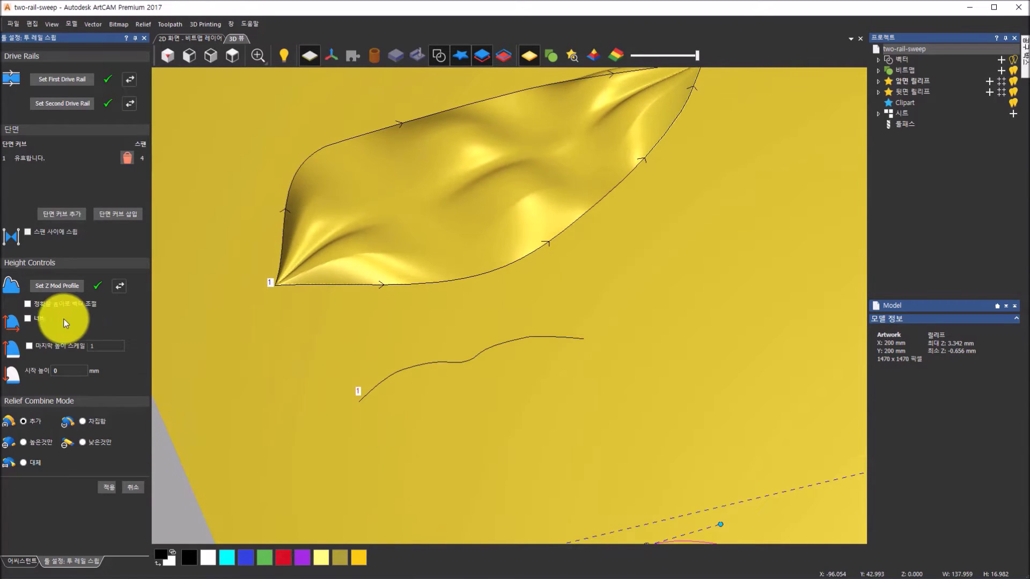
click(29, 319)
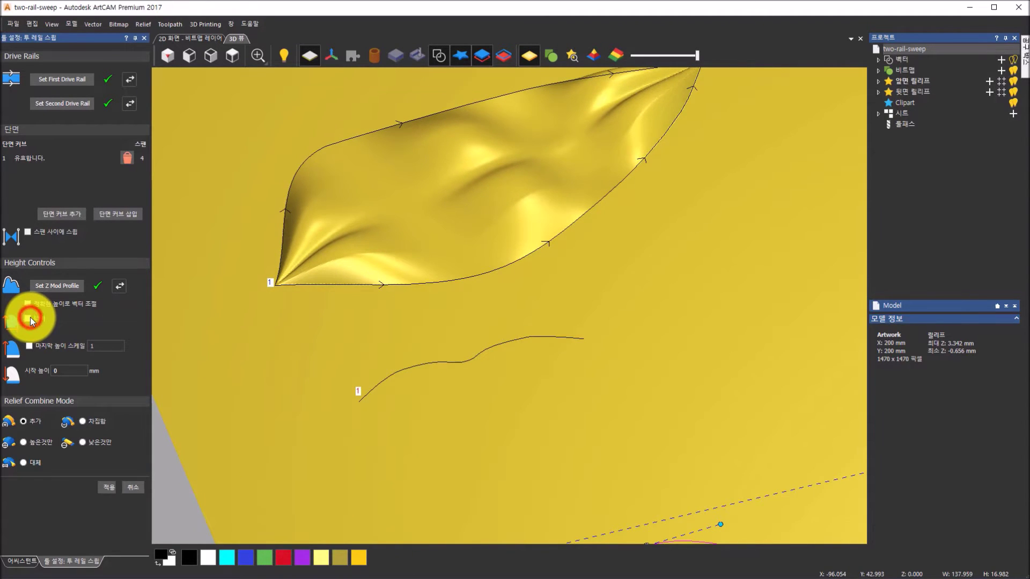
Enable the last height scale (마지막 높이 스케일) for the leaf sweep and set it to 5
click(30, 346)
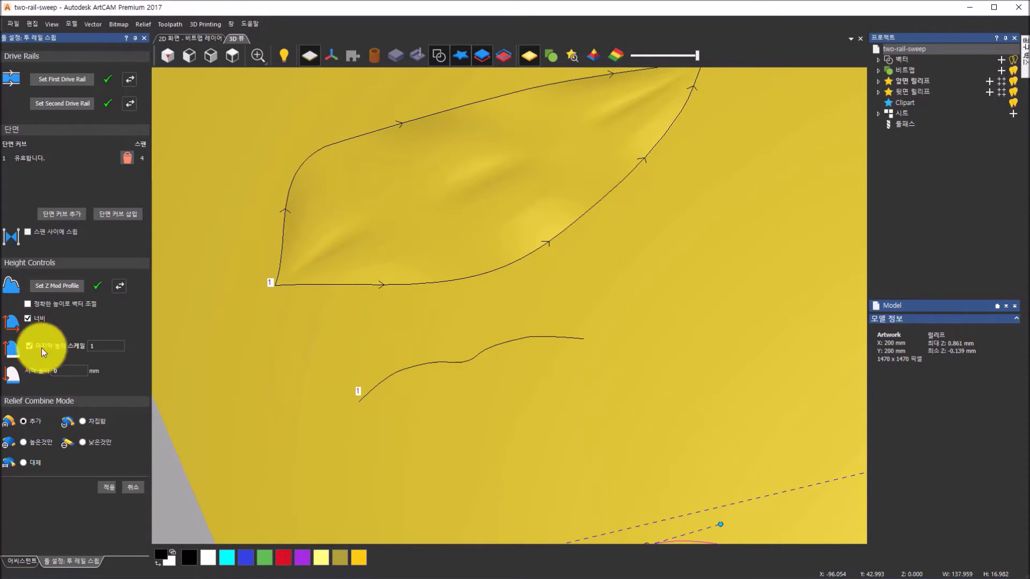
drag(504, 354, 283, 340)
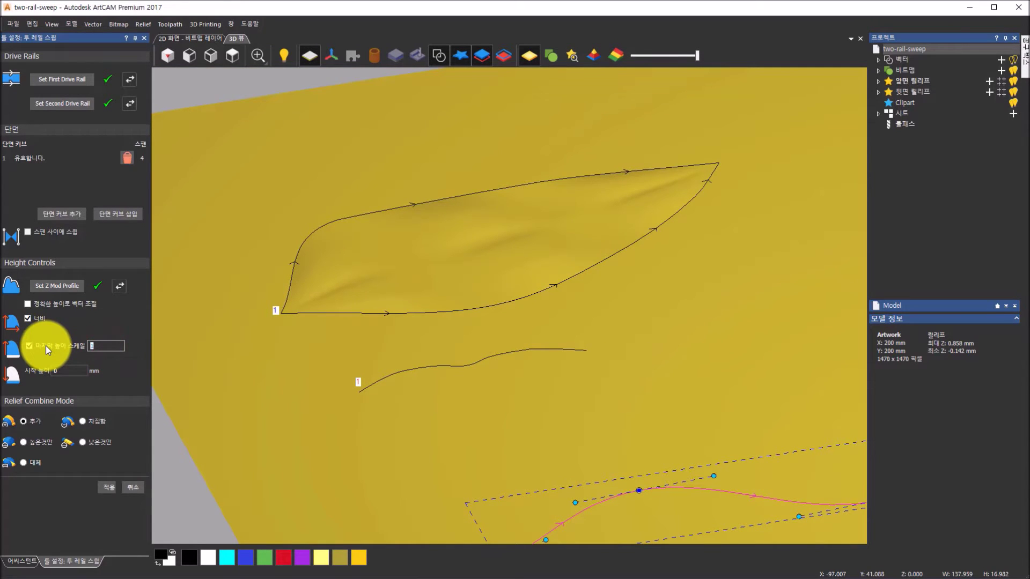
text(5)
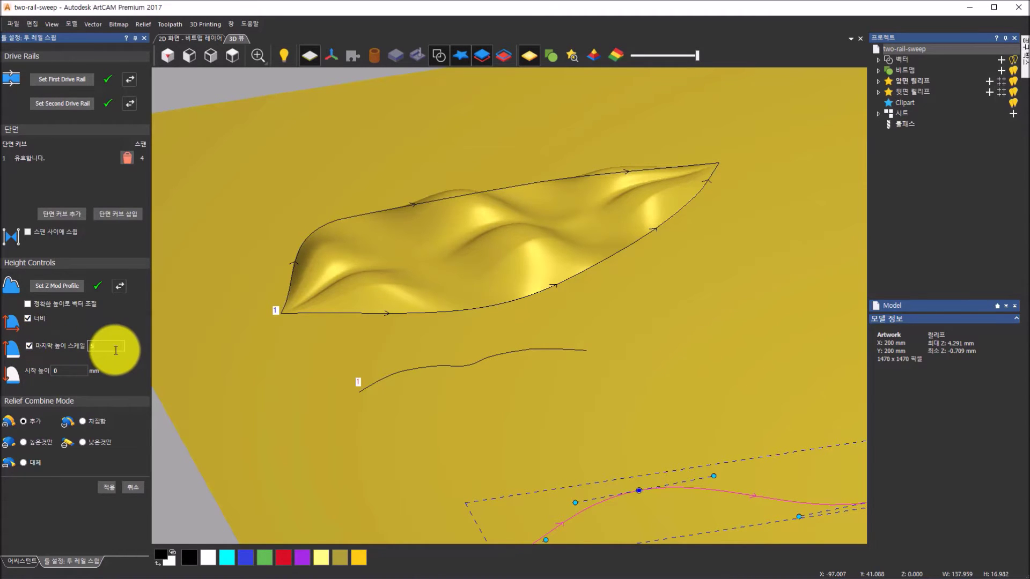
Set the leaf sweep's start height (시작 높이) to 1 mm, and cancel the sweep after checking the raised edge
double_click(76, 370)
text(1)
key(Return)
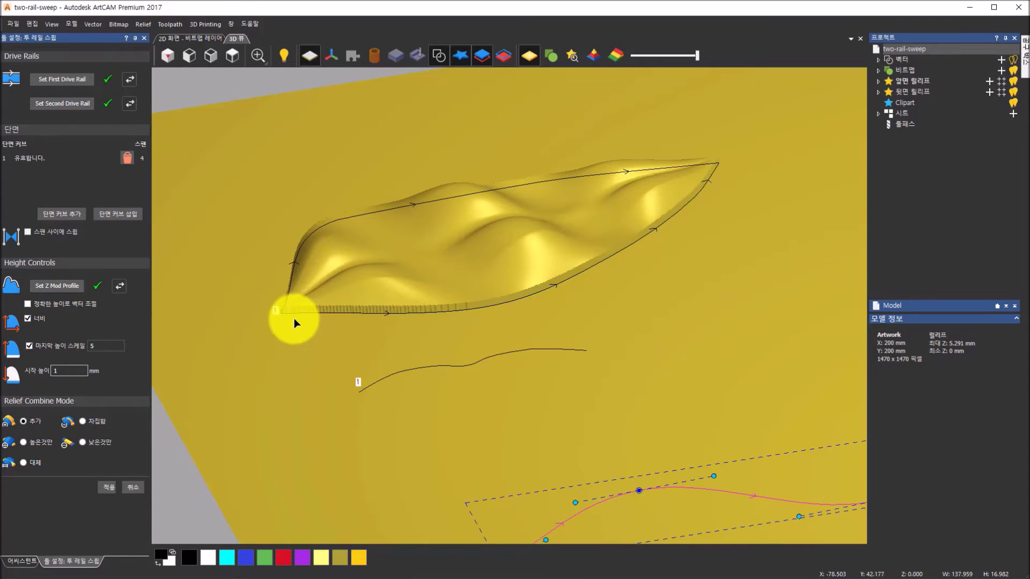
click(73, 368)
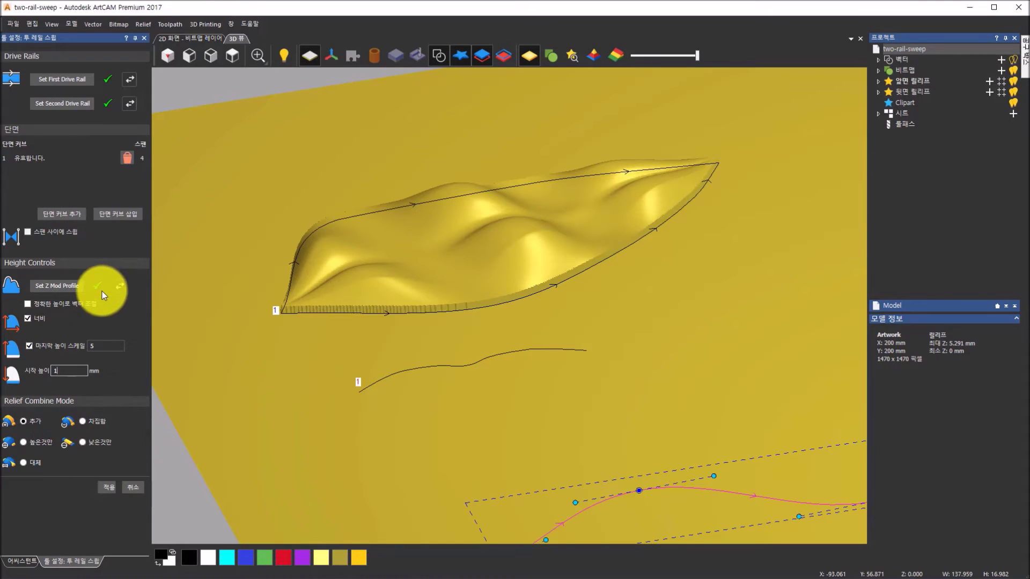
click(141, 492)
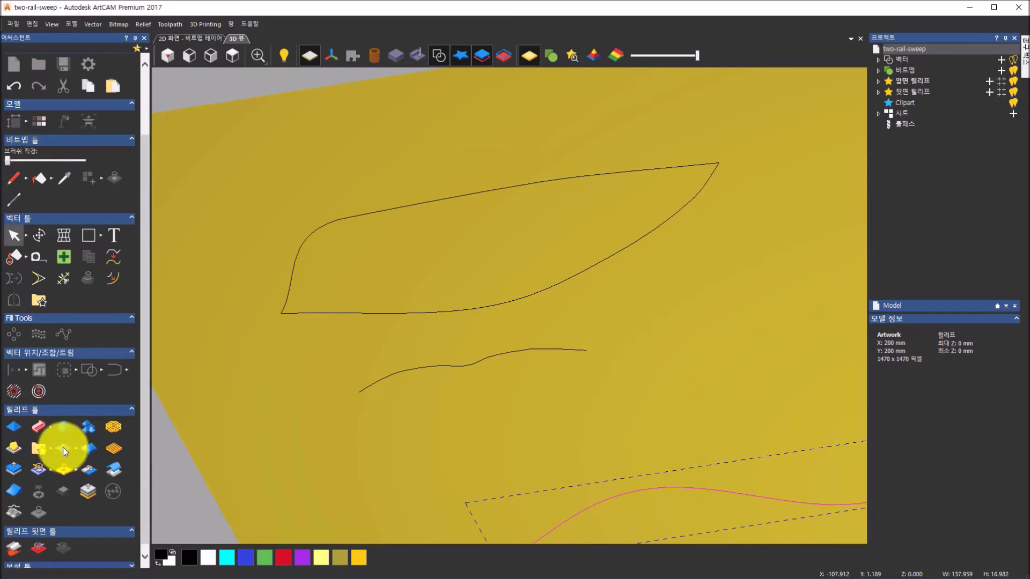
Start a new two-rail sweep and assign the leaf's upper curve, lower curve and small wavy curve together as first rail, second rail and section
click(52, 429)
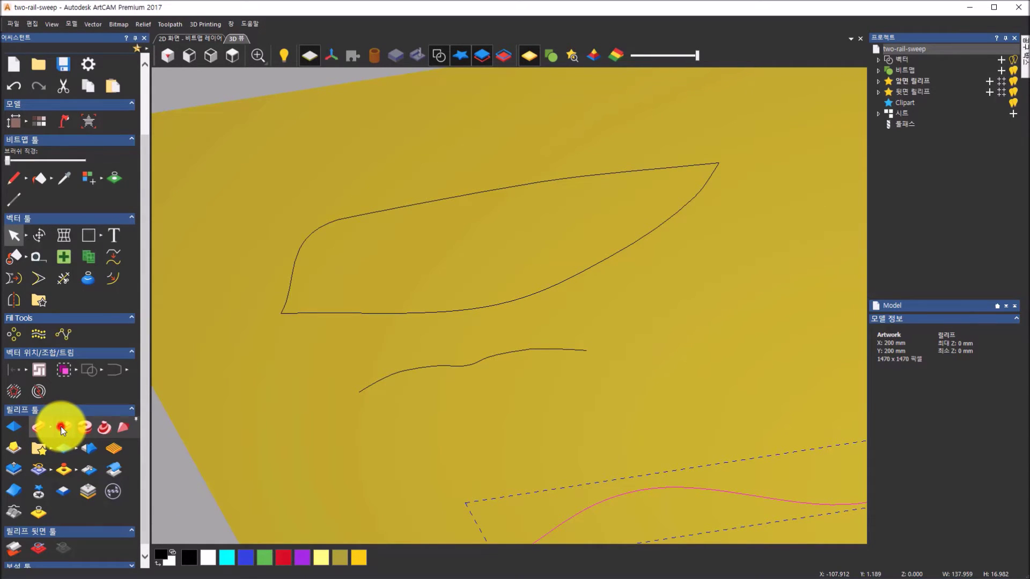
click(60, 426)
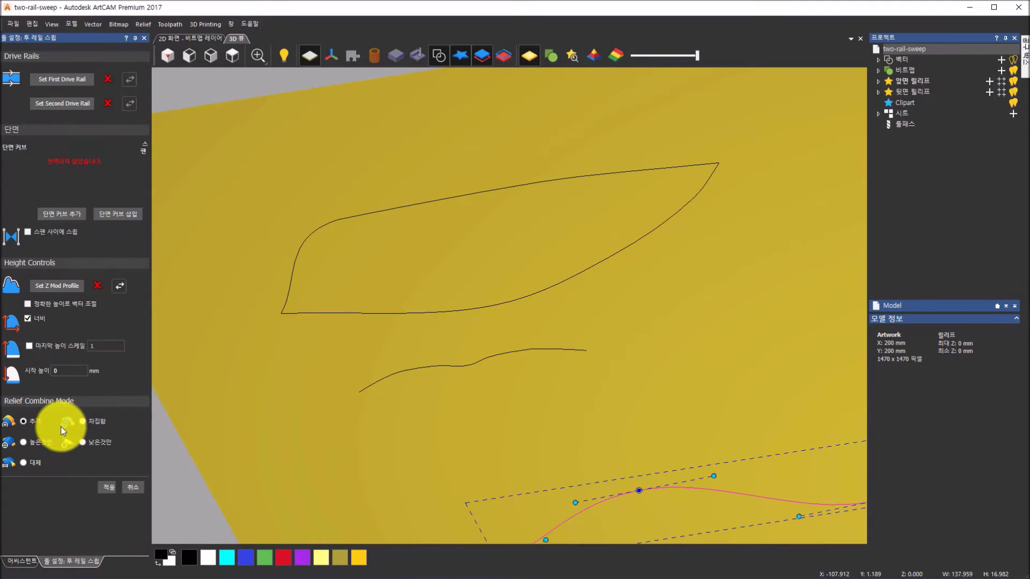
click(298, 250)
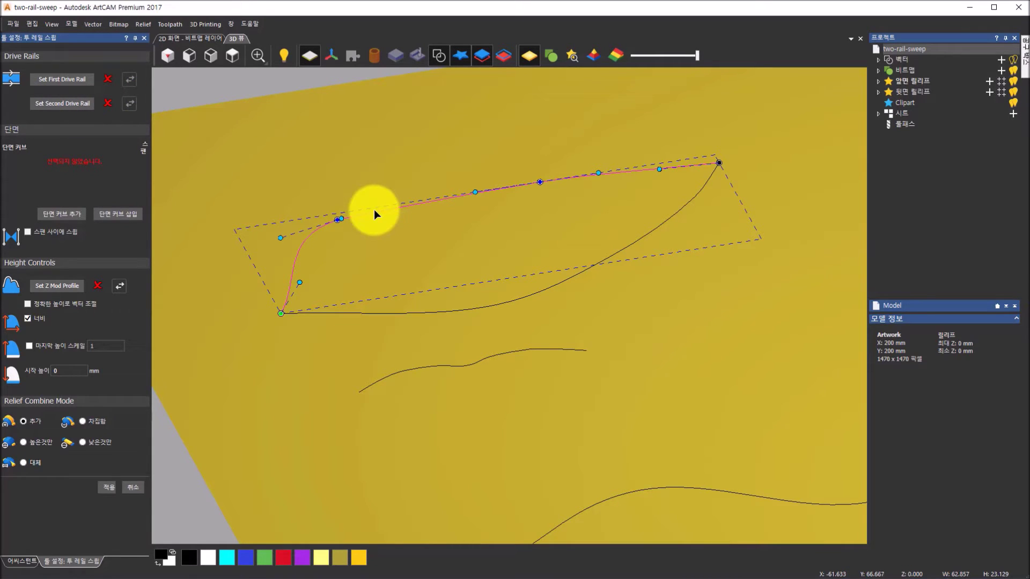
shift+click(487, 307)
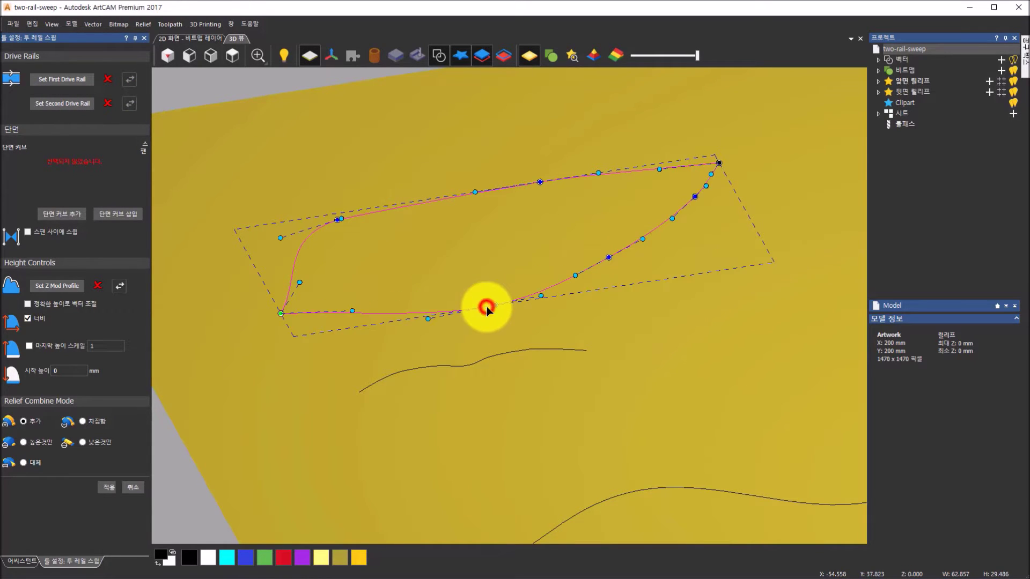
click(497, 354)
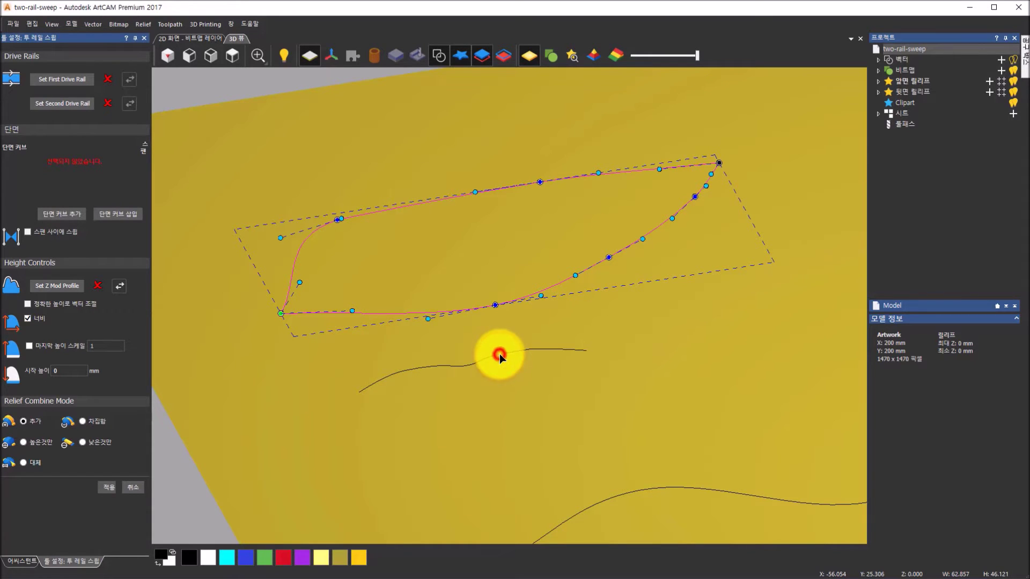
shift+click(498, 353)
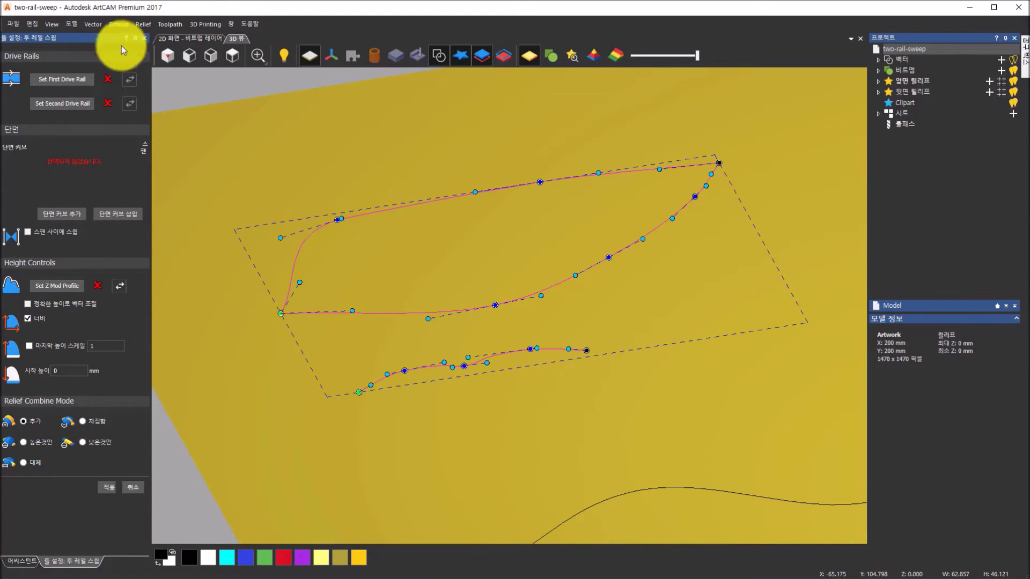
click(86, 82)
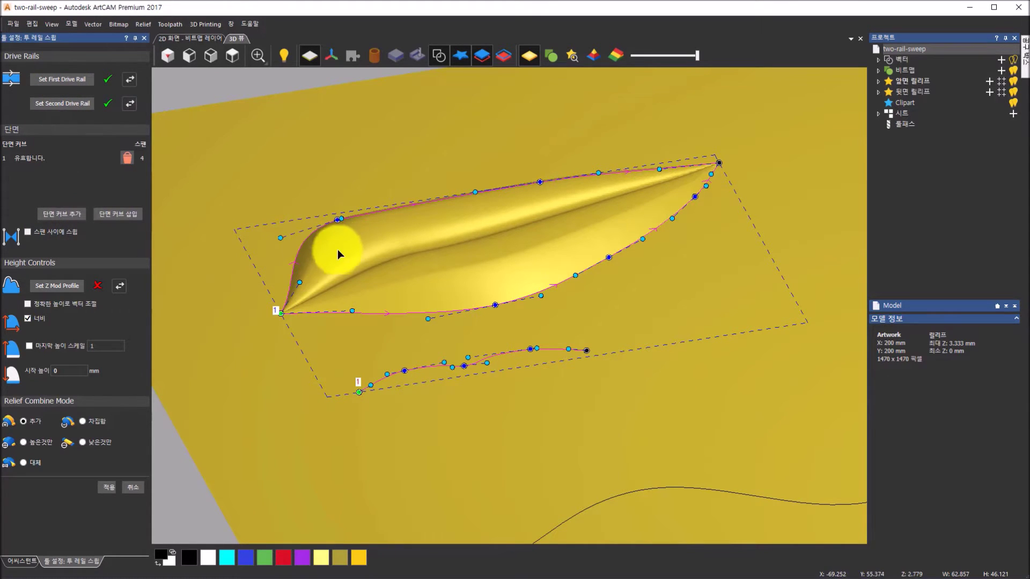
drag(349, 249, 375, 237)
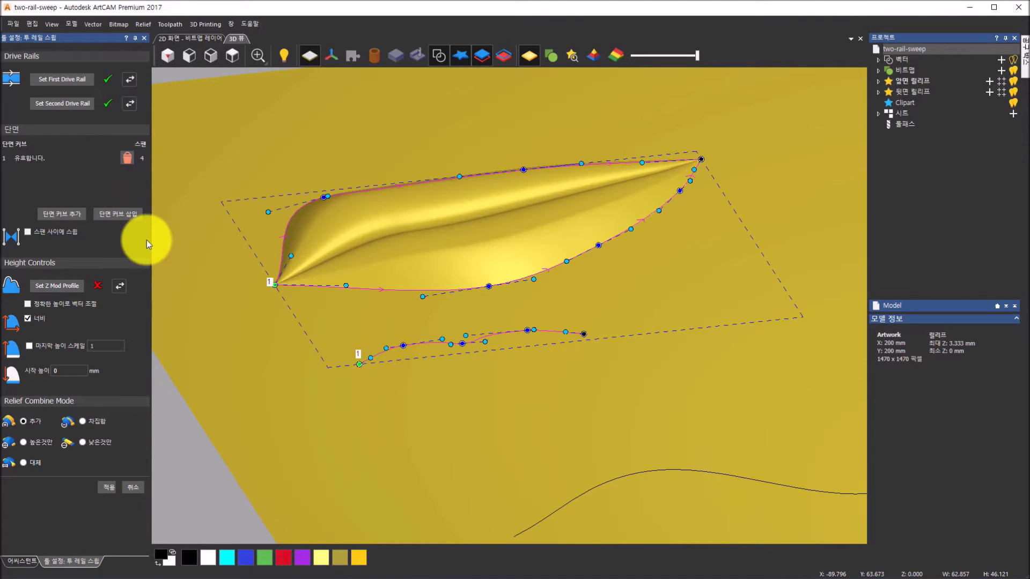
Show the whole model from above and apply the leaf sweep to the relief
scroll(567, 287, down, 4)
drag(587, 276, 483, 225)
click(231, 57)
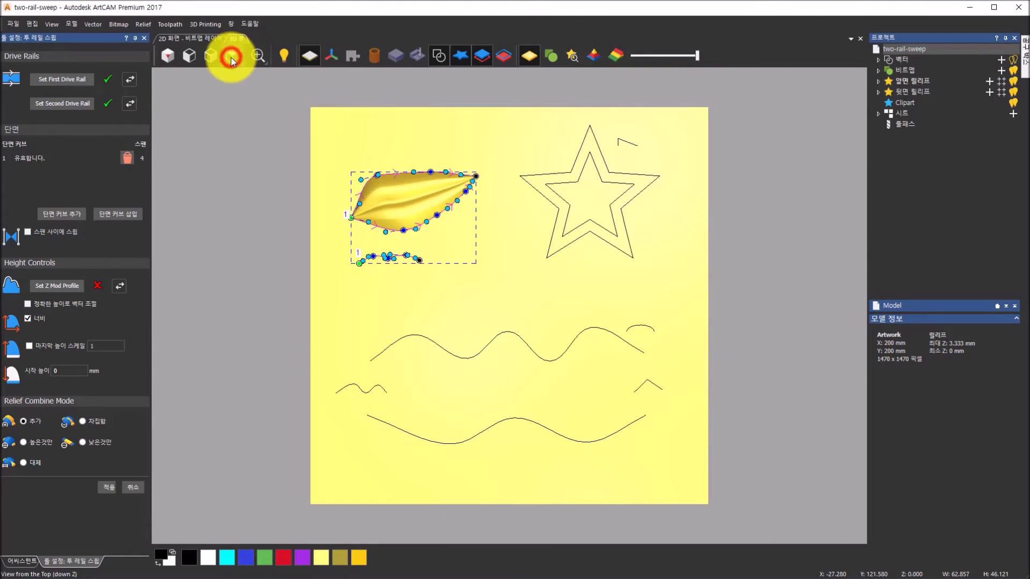
scroll(536, 199, up, 1)
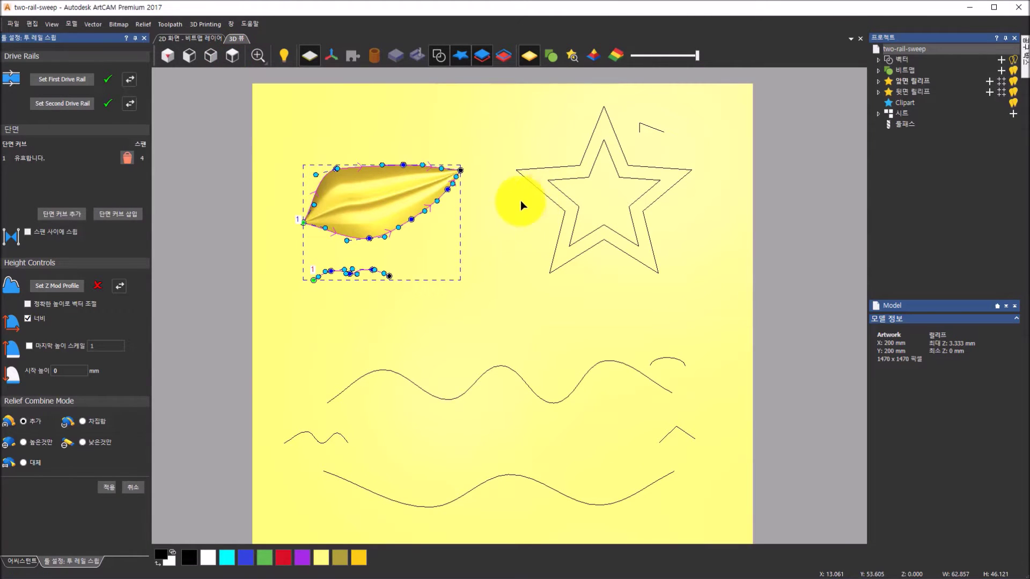
click(109, 488)
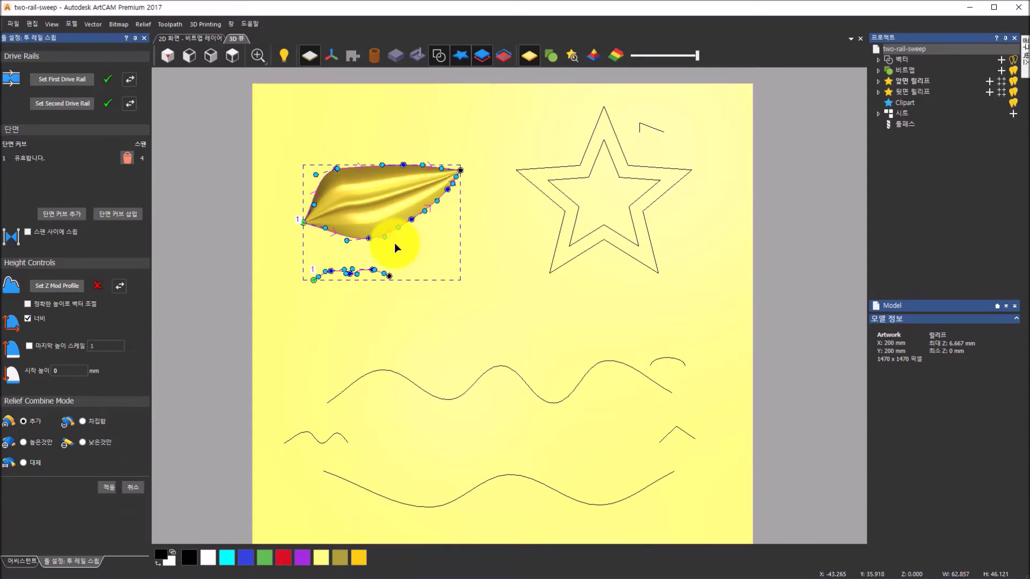
Assign the outer star, inner star and small angled line together as first rail, second rail and added section for the sweep
click(586, 158)
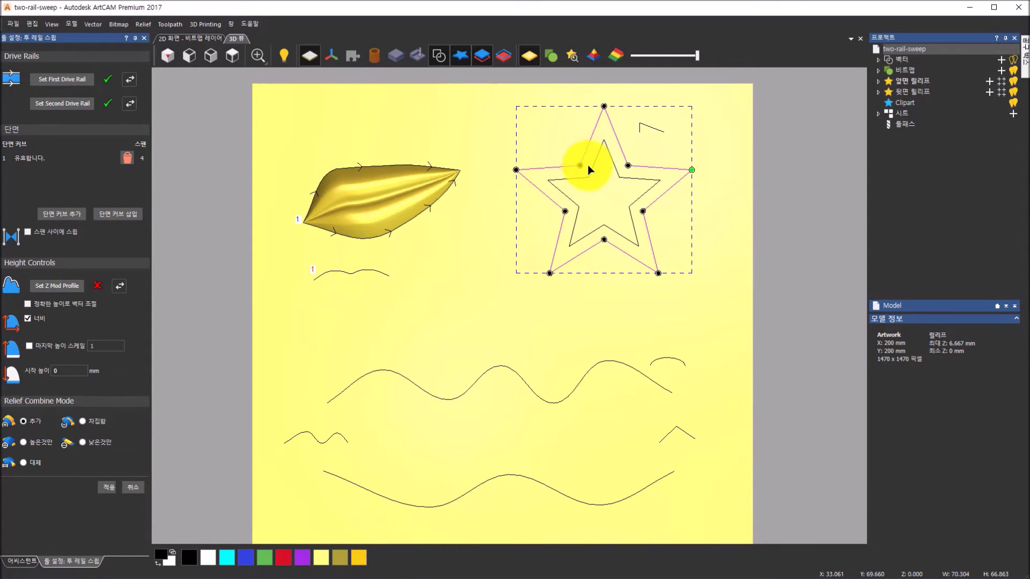
shift+click(590, 169)
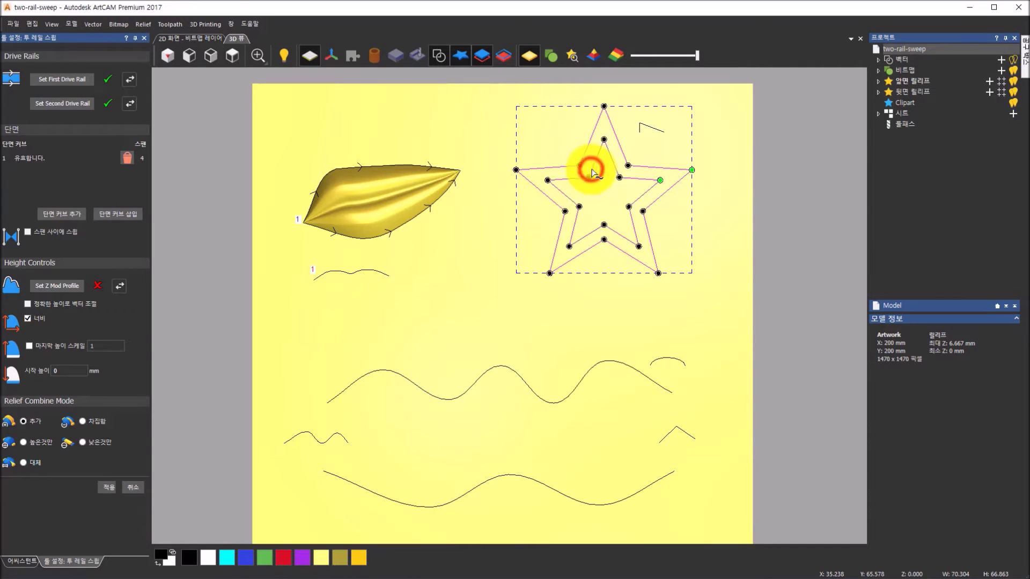
shift+click(642, 127)
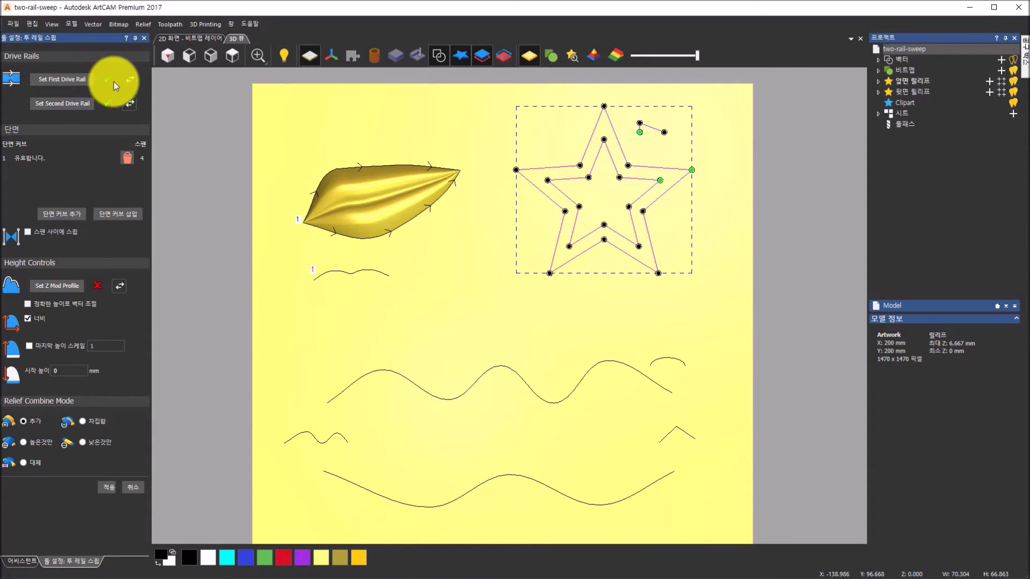
click(86, 82)
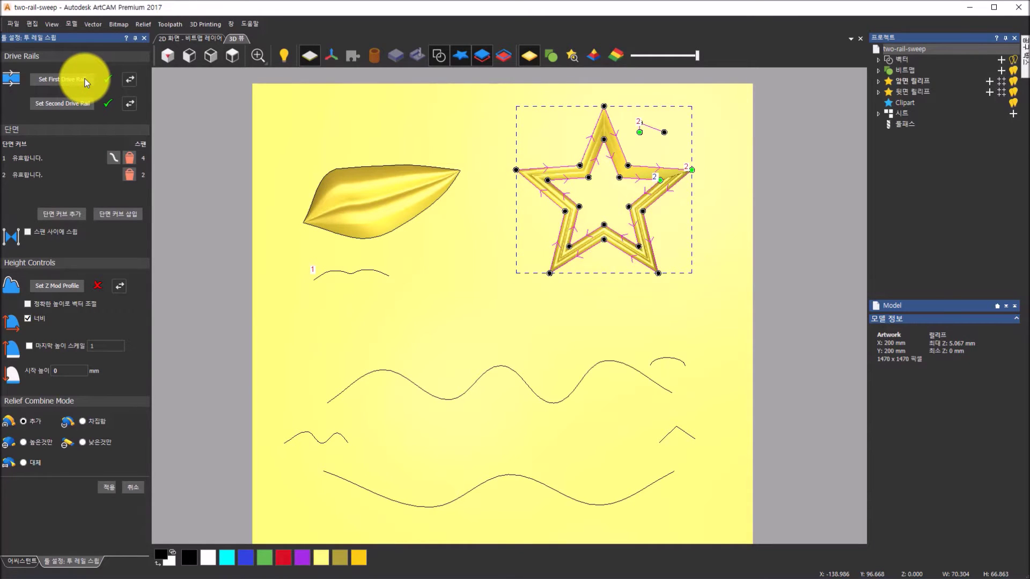
Examine the star relief in 3D against the leaf's wavy section curve and the star's angled section line
drag(505, 298, 543, 161)
scroll(543, 160, up, 5)
scroll(522, 219, up, 2)
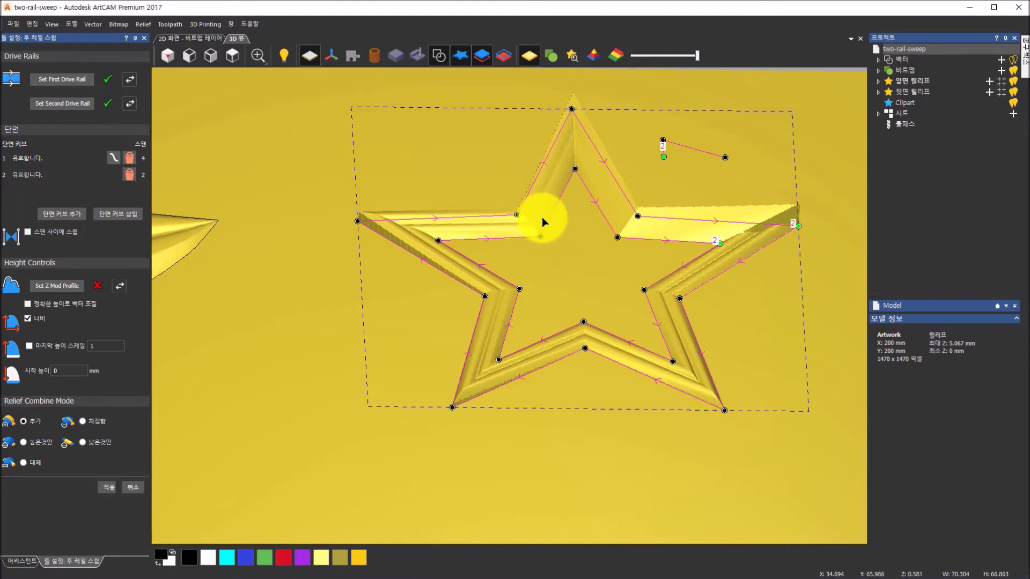
scroll(419, 269, down, 6)
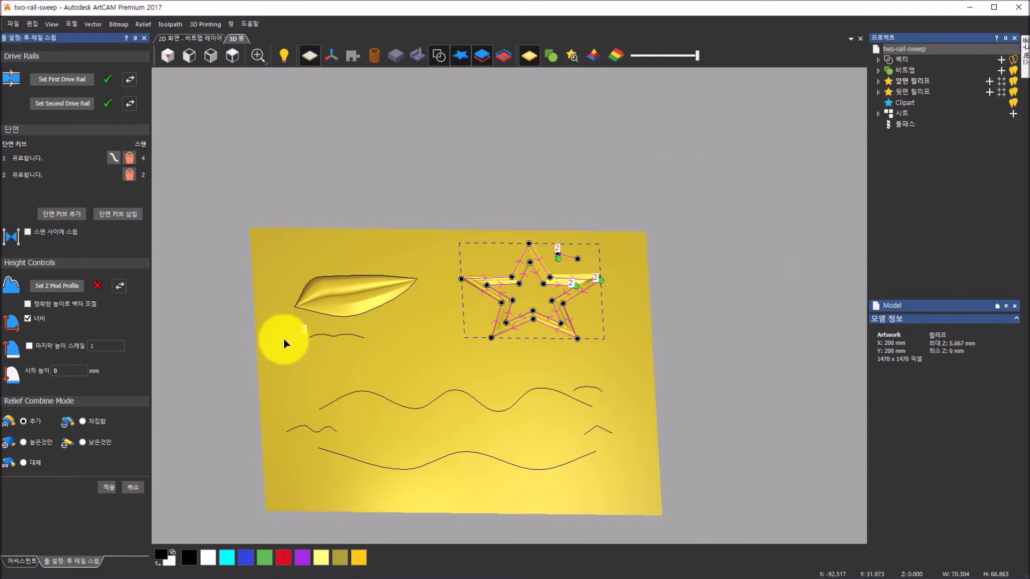
scroll(271, 331, up, 4)
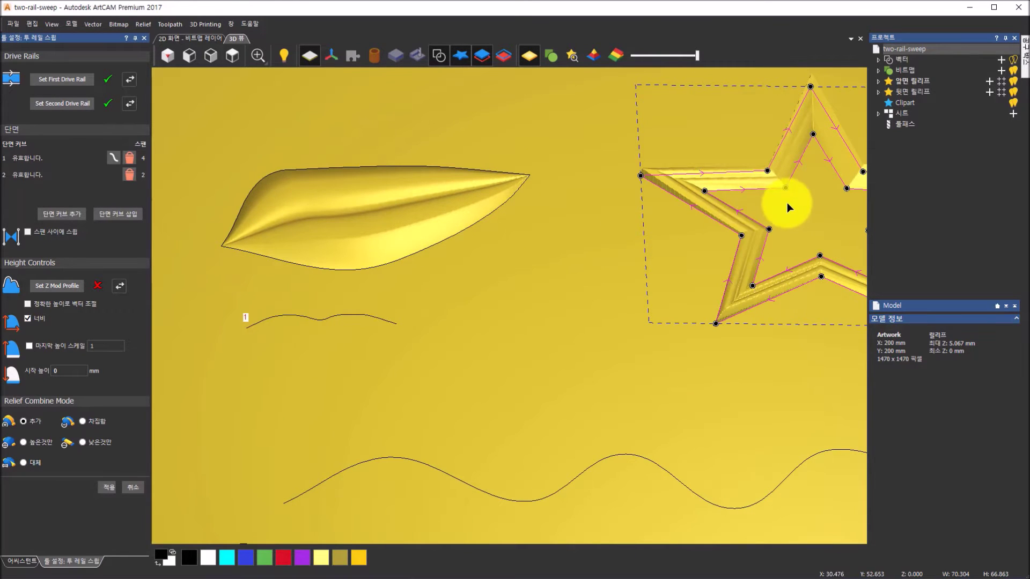
scroll(790, 200, down, 4)
scroll(790, 201, up, 3)
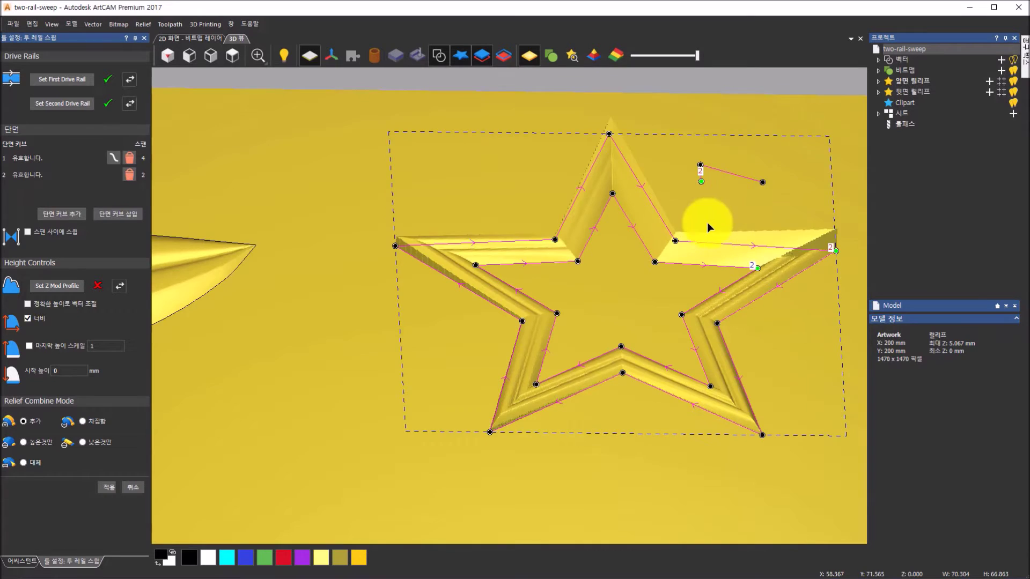
Remove the leaf's wavy curve from the star sweep's sections, keeping only the small angled line
scroll(668, 267, up, 2)
scroll(666, 273, down, 3)
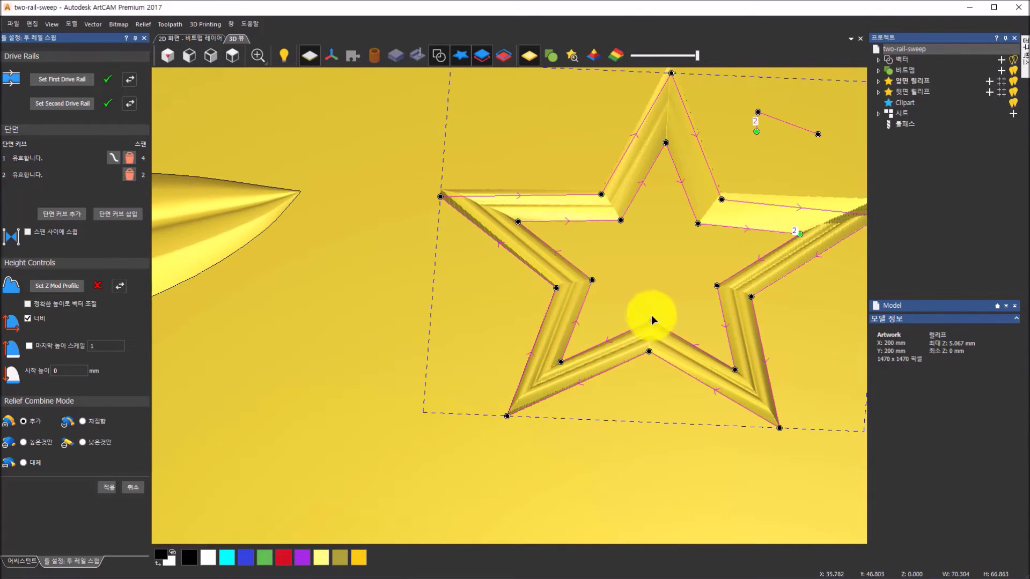
scroll(729, 153, down, 4)
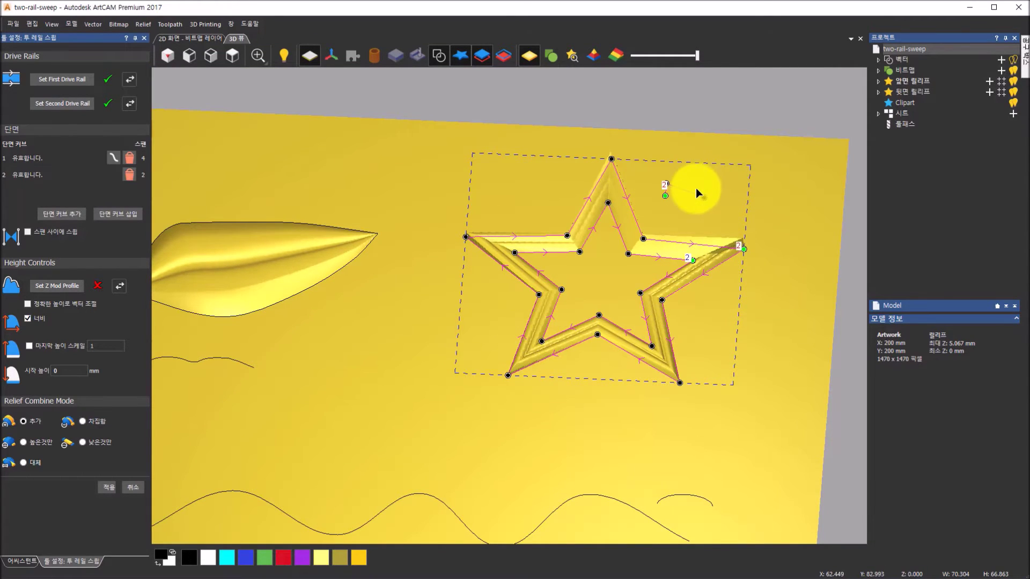
scroll(695, 188, up, 5)
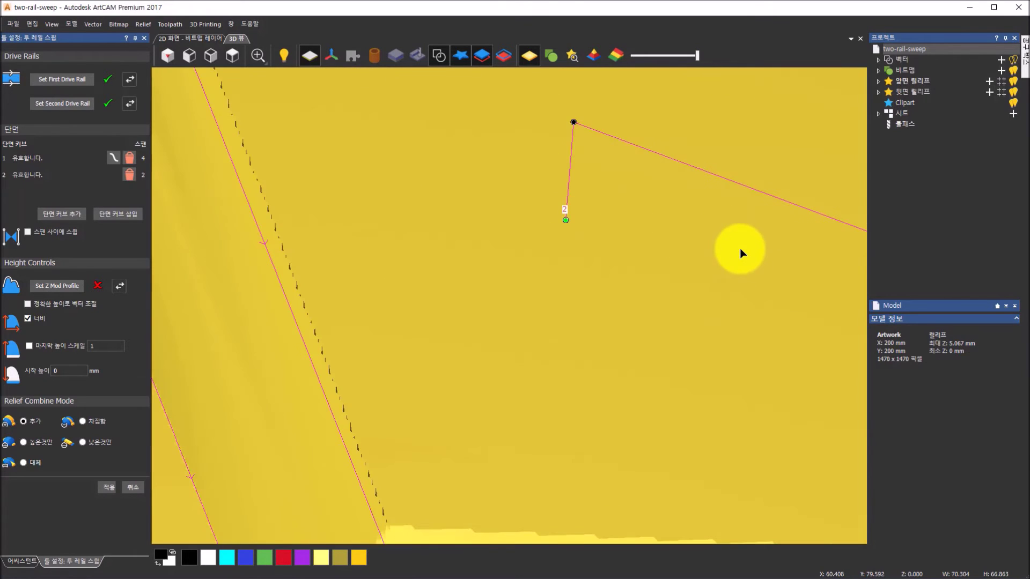
scroll(739, 249, down, 5)
scroll(637, 362, down, 2)
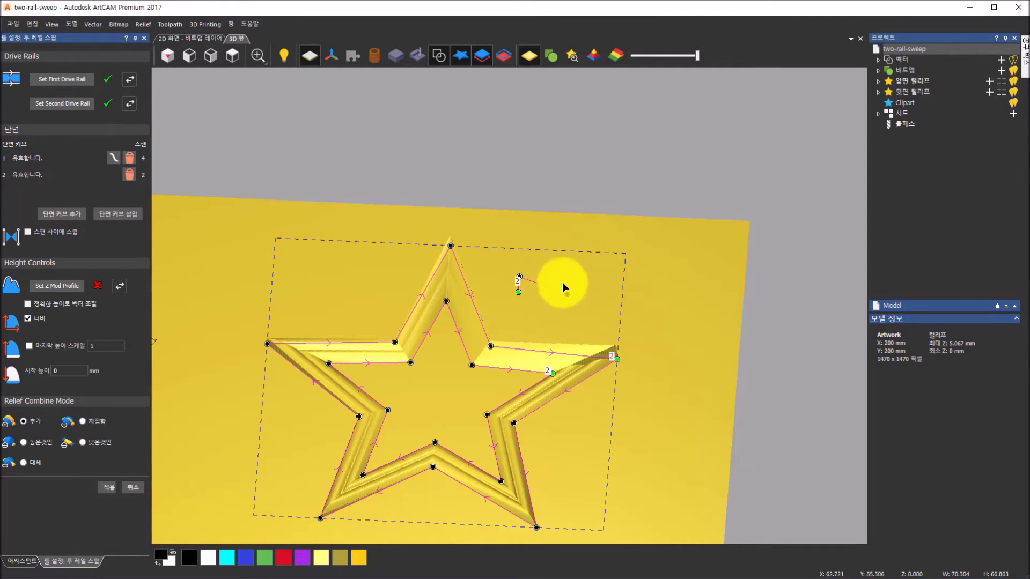
scroll(549, 290, up, 4)
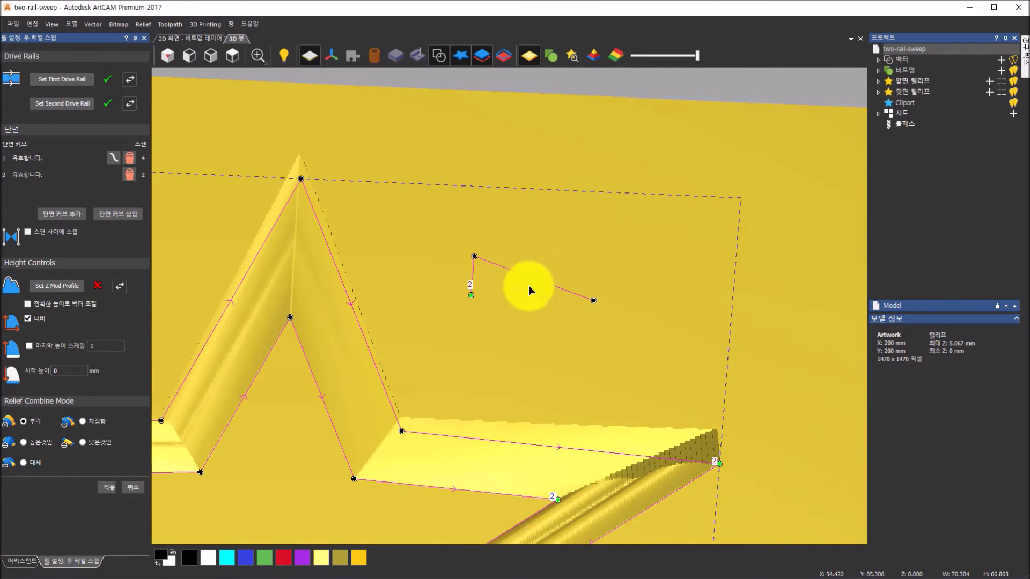
click(131, 157)
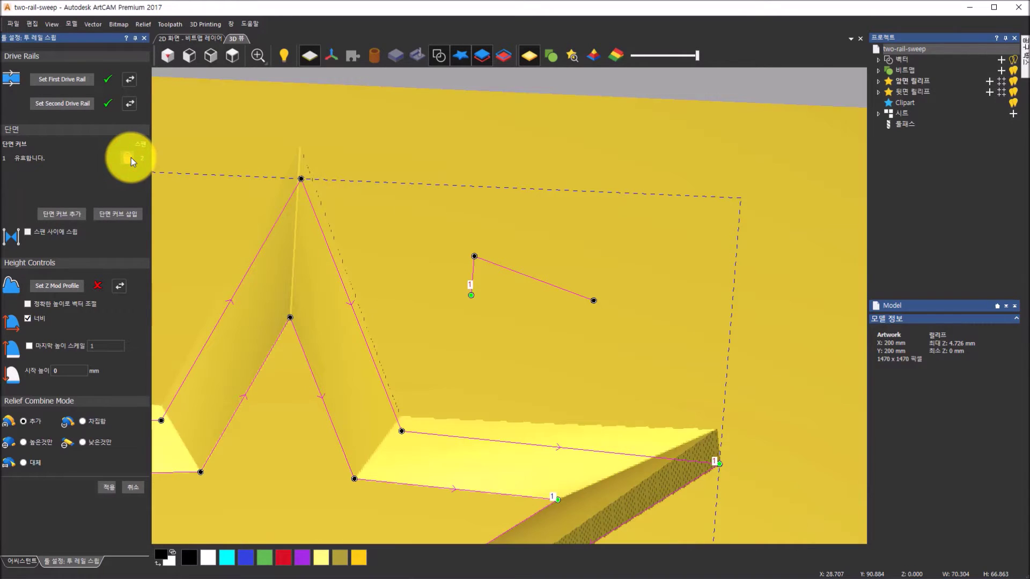
Check the star relief from above and in 3D, and apply its two-rail sweep
scroll(472, 248, down, 8)
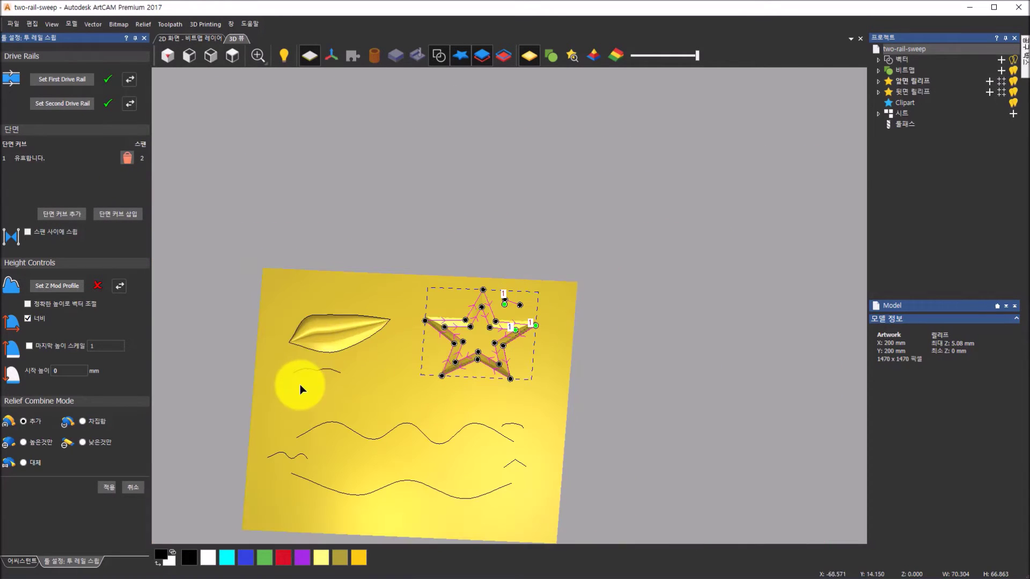
click(232, 56)
scroll(648, 140, up, 4)
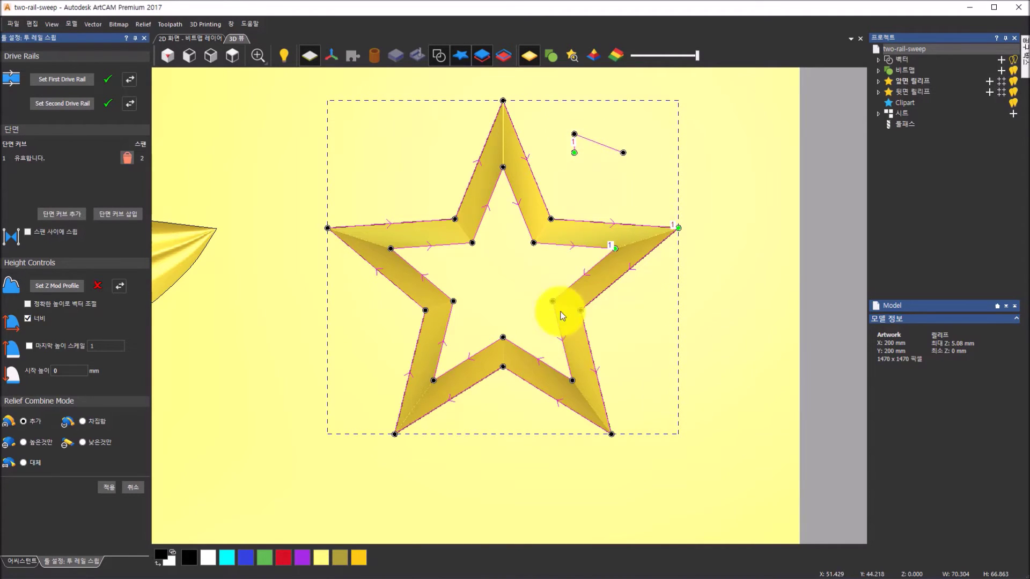
drag(558, 334, 629, 154)
scroll(377, 384, up, 3)
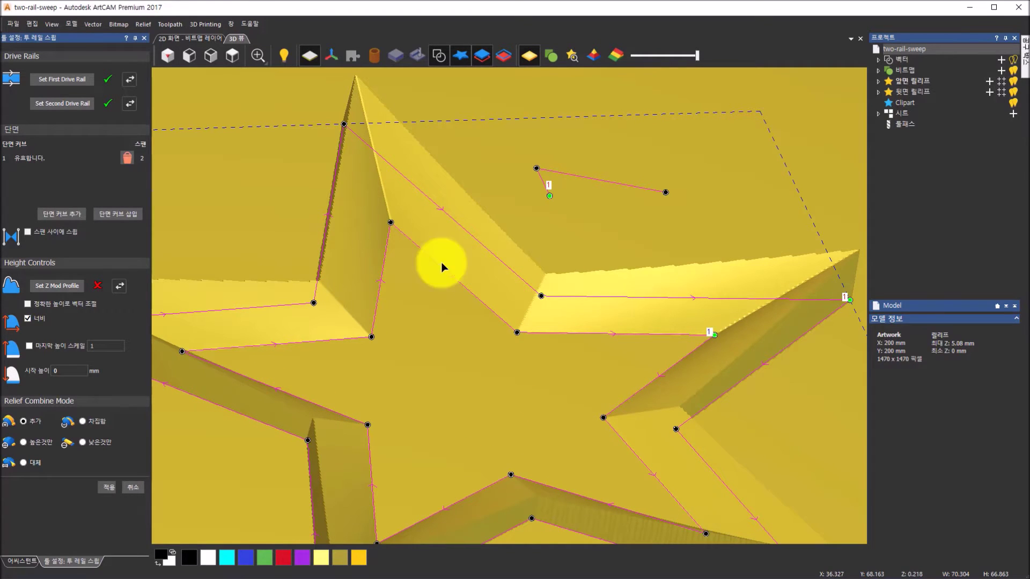
scroll(590, 324, down, 3)
drag(613, 395, 569, 473)
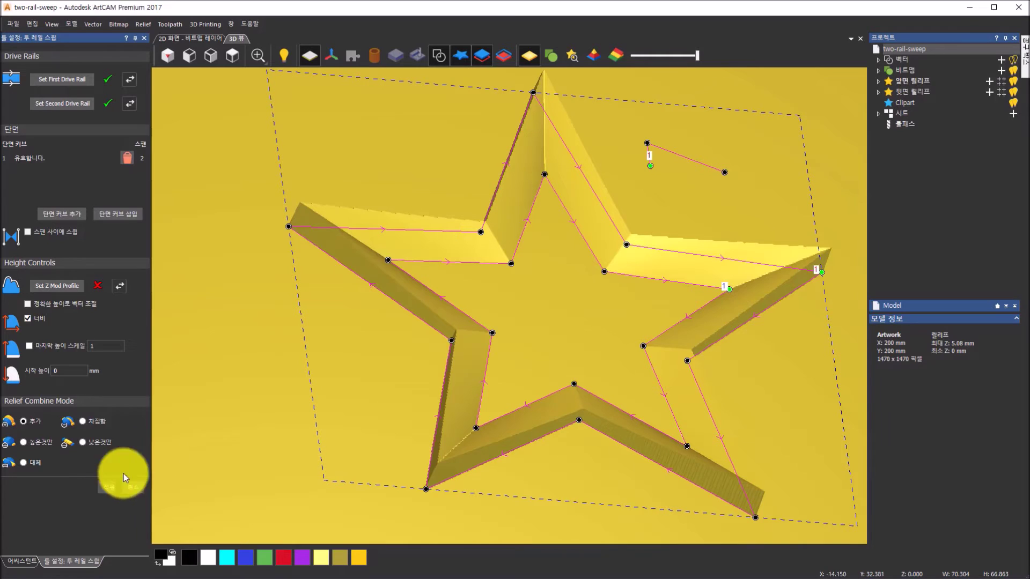
click(109, 488)
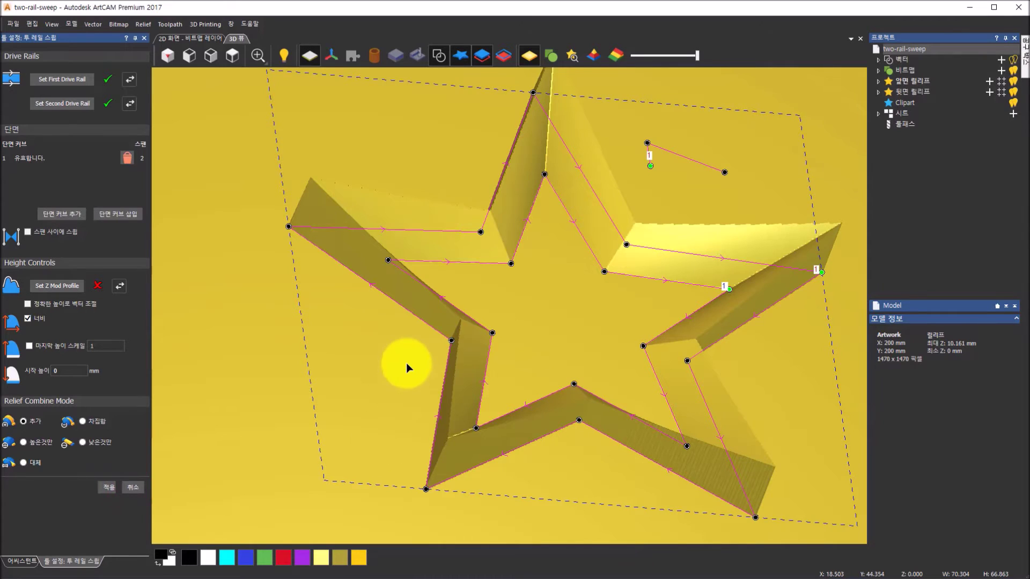
Assign the upper wave, lower wave and small wavy curve beside them together as first rail, second rail and added section
scroll(407, 363, down, 3)
scroll(406, 362, down, 5)
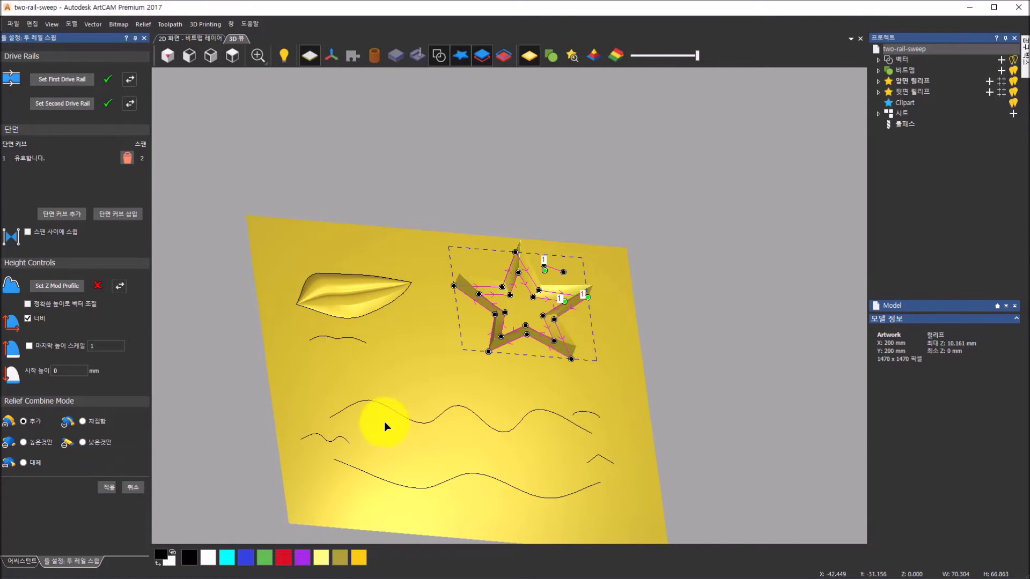
click(387, 407)
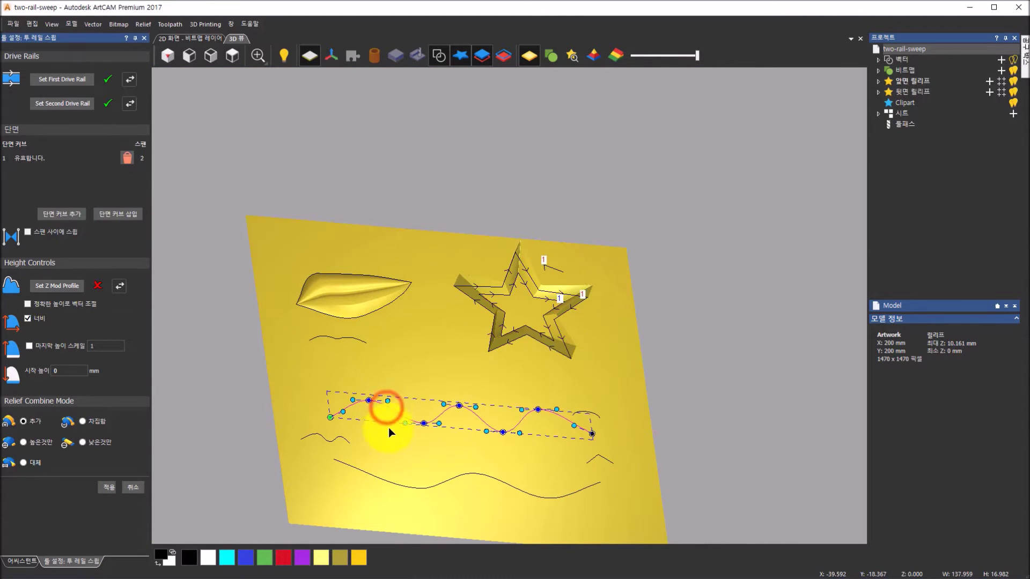
scroll(399, 496, up, 3)
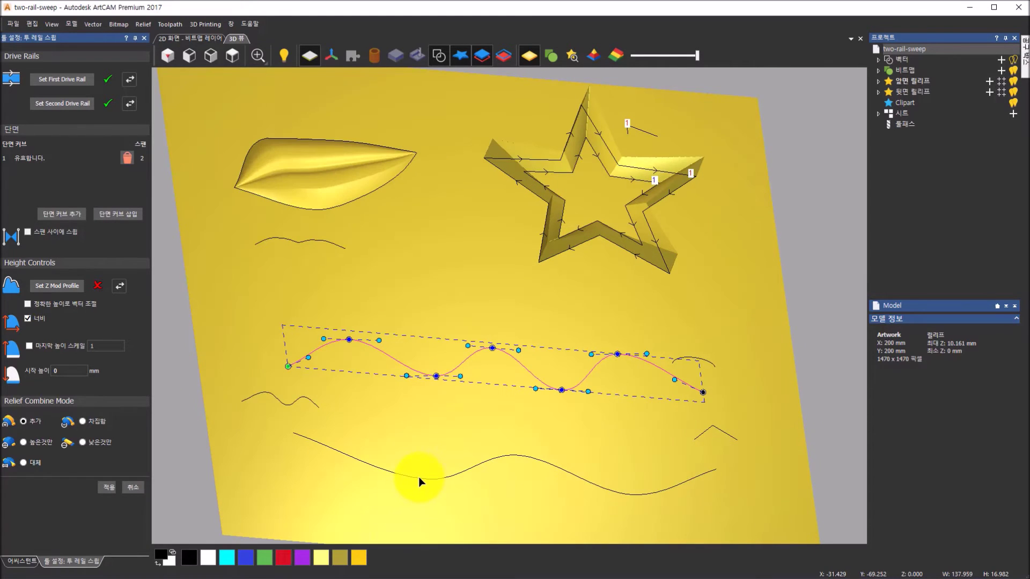
shift+click(419, 478)
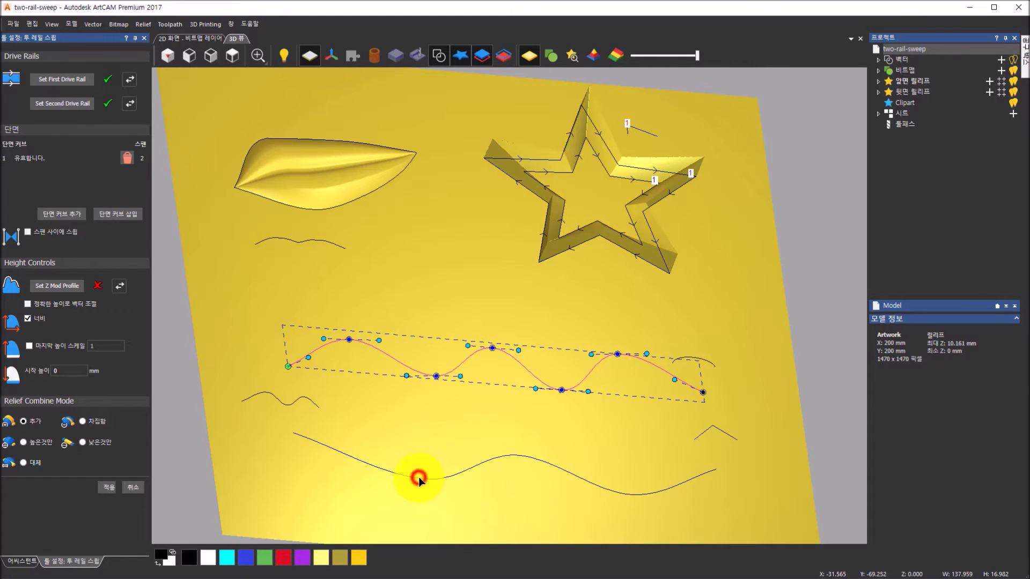
shift+click(313, 403)
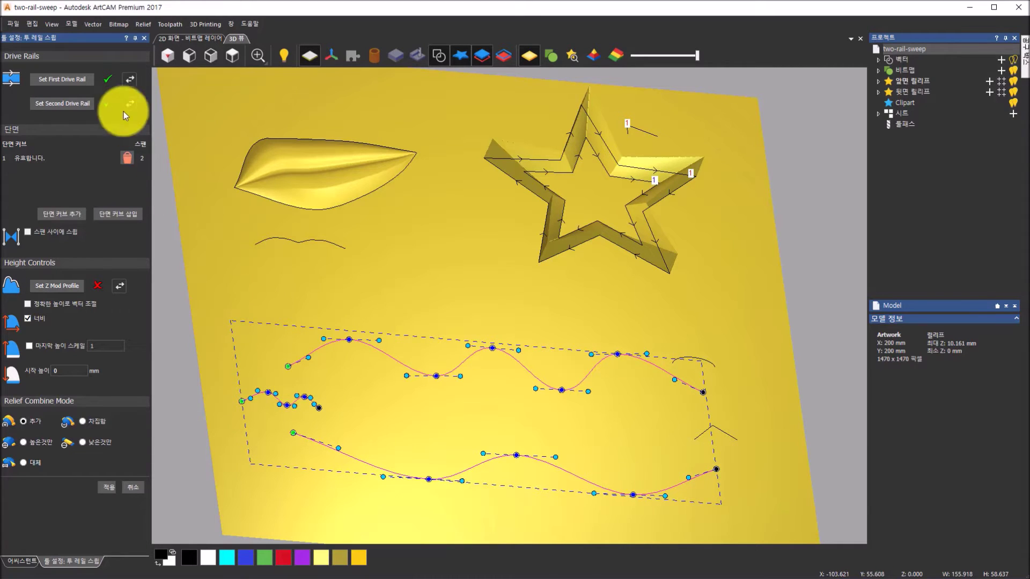
click(86, 89)
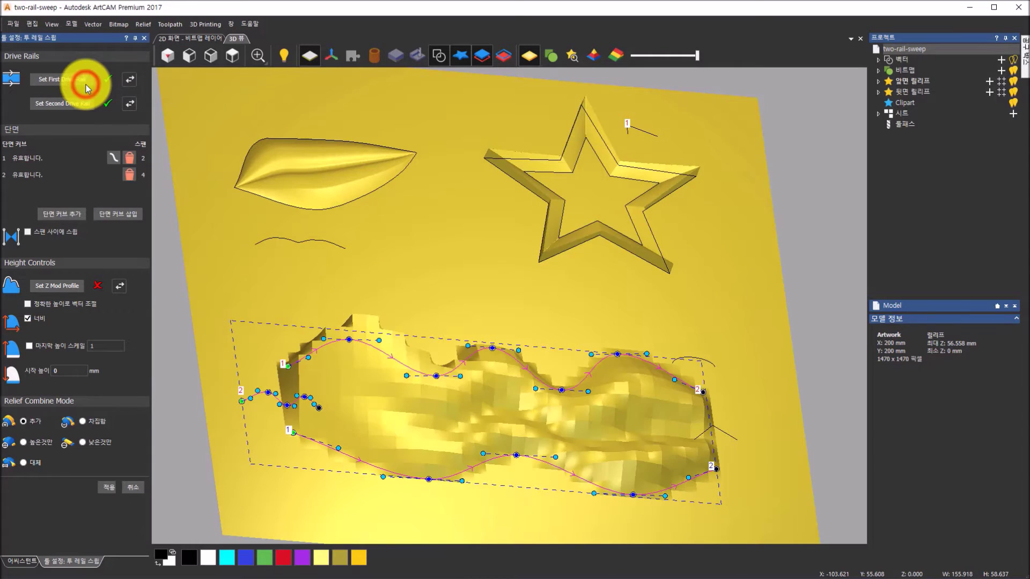
Examine both ends of the wave relief in 3D to see how the two section curves shape it
drag(436, 306, 404, 374)
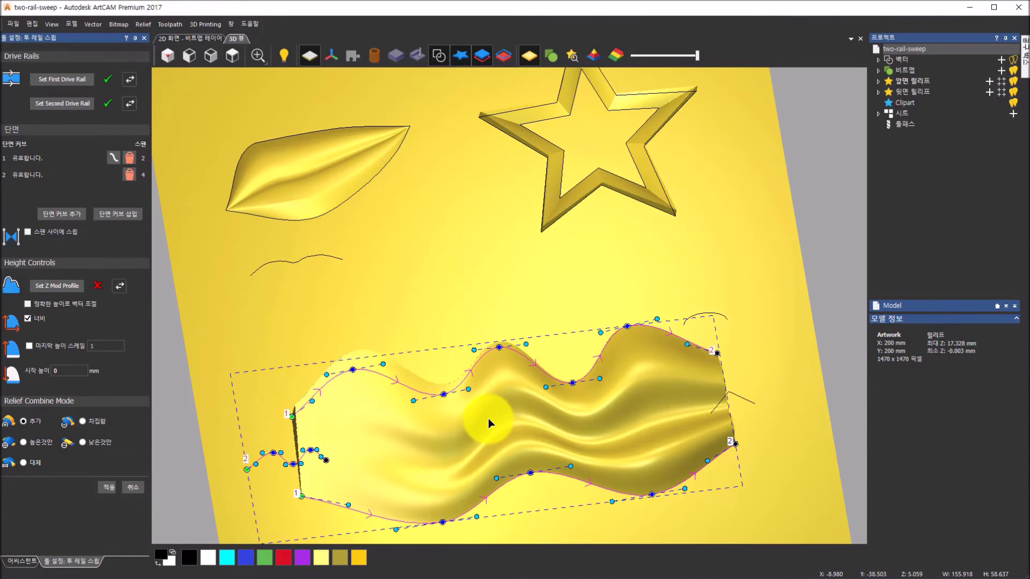
scroll(488, 415, down, 3)
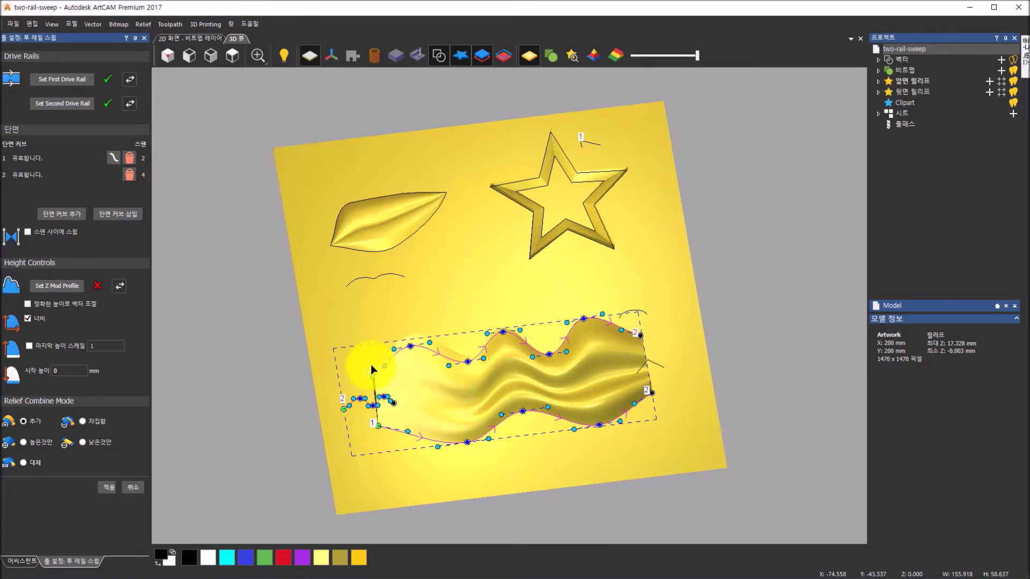
drag(395, 465, 467, 368)
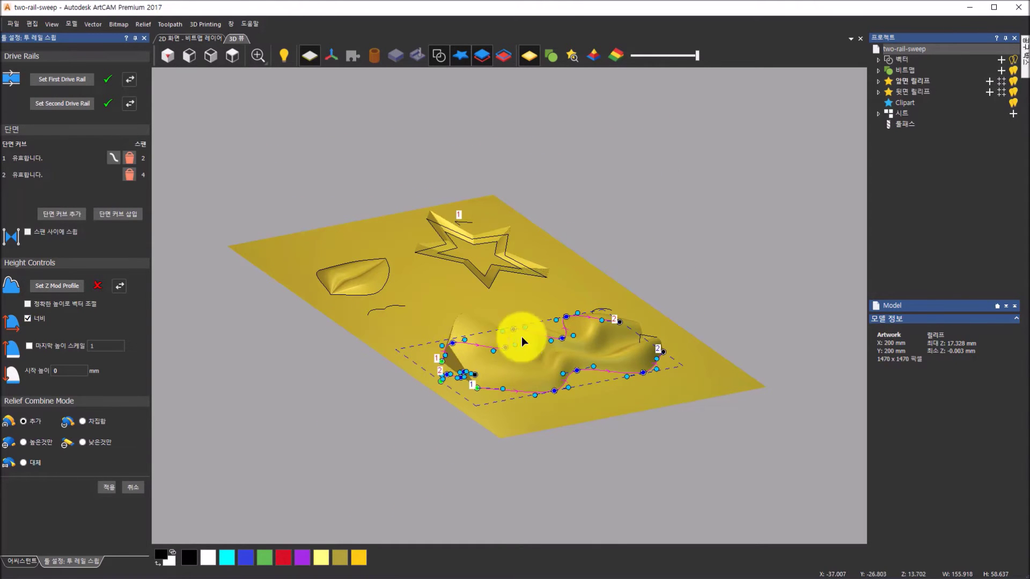
scroll(619, 330, up, 5)
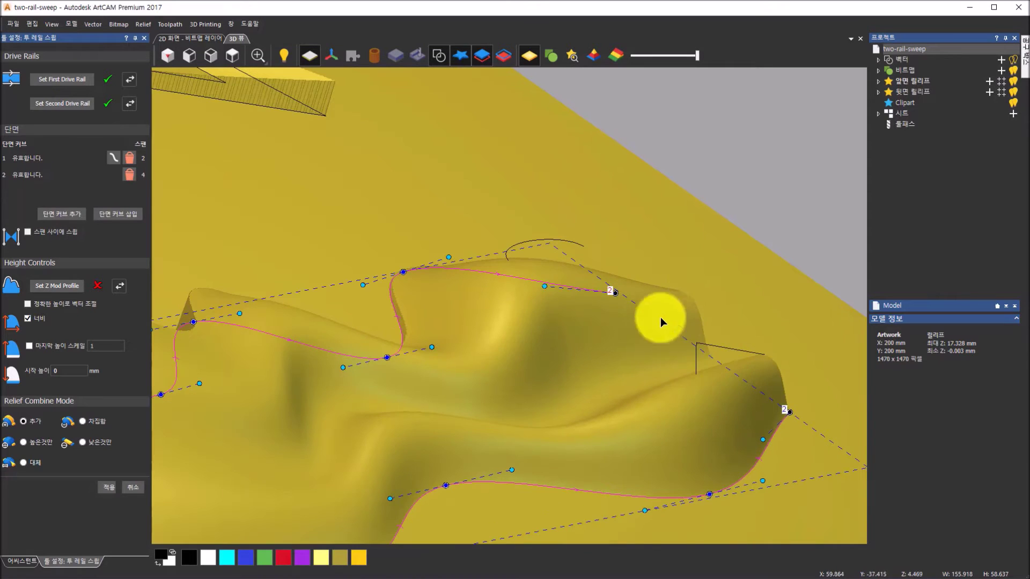
scroll(719, 346, down, 3)
drag(735, 416, 370, 415)
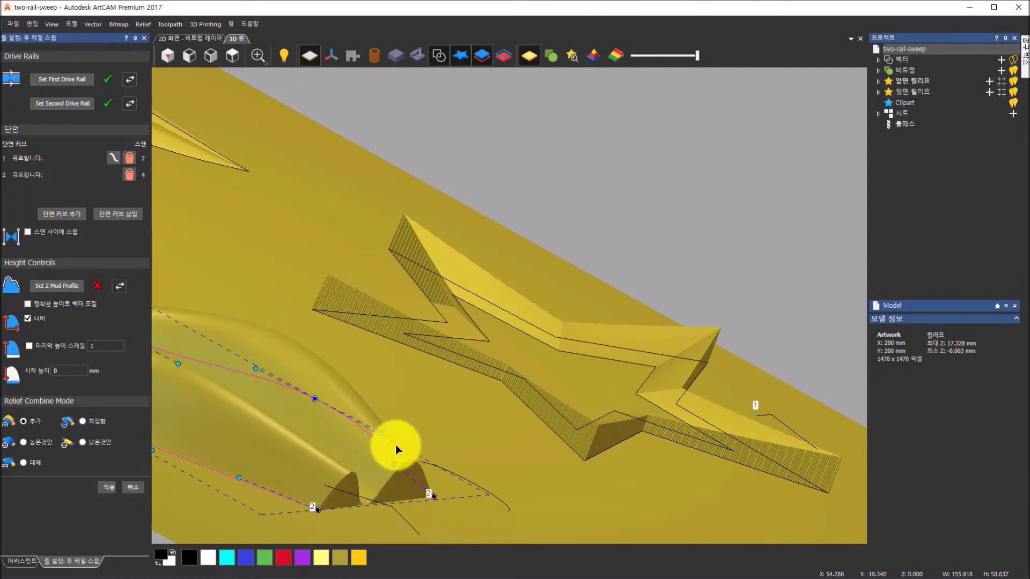
scroll(309, 430, down, 3)
scroll(312, 326, down, 2)
Show the model from above and remove the star's angled line from the wave sweep's section curves
click(236, 56)
scroll(423, 382, up, 4)
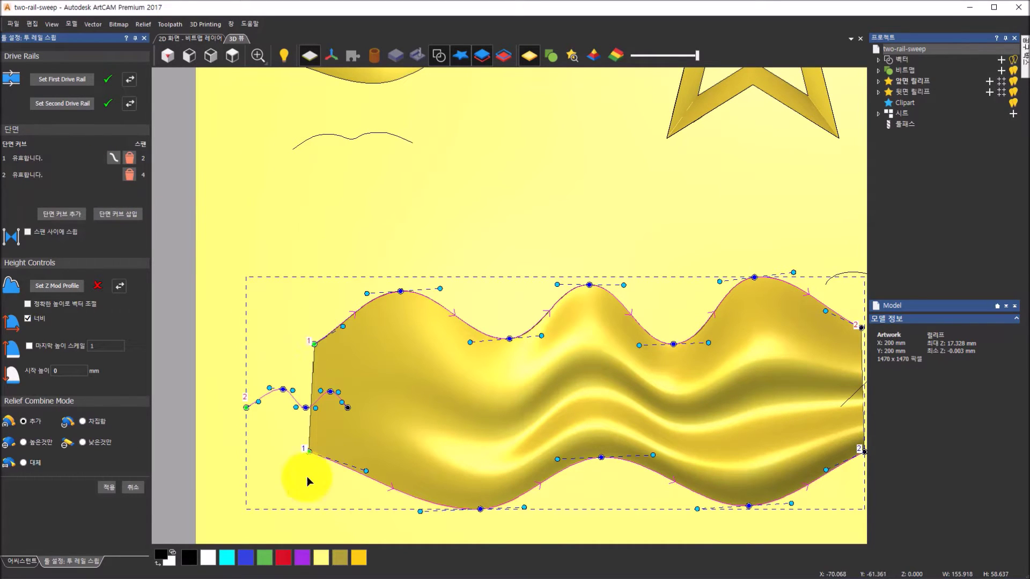
click(131, 158)
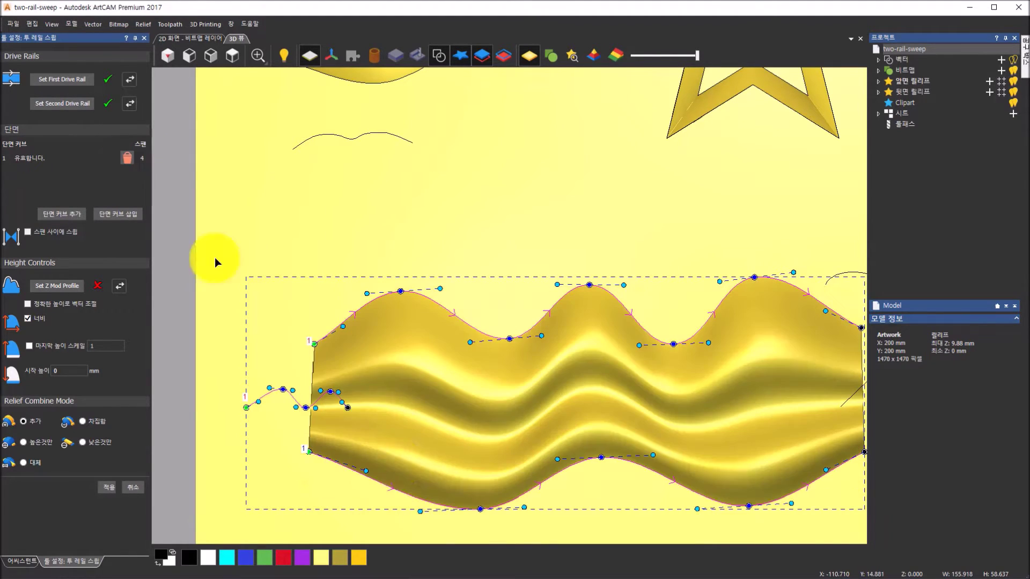
Inspect the wave relief in 3D and add the small arc near its far end as the second section curve
drag(477, 518, 551, 317)
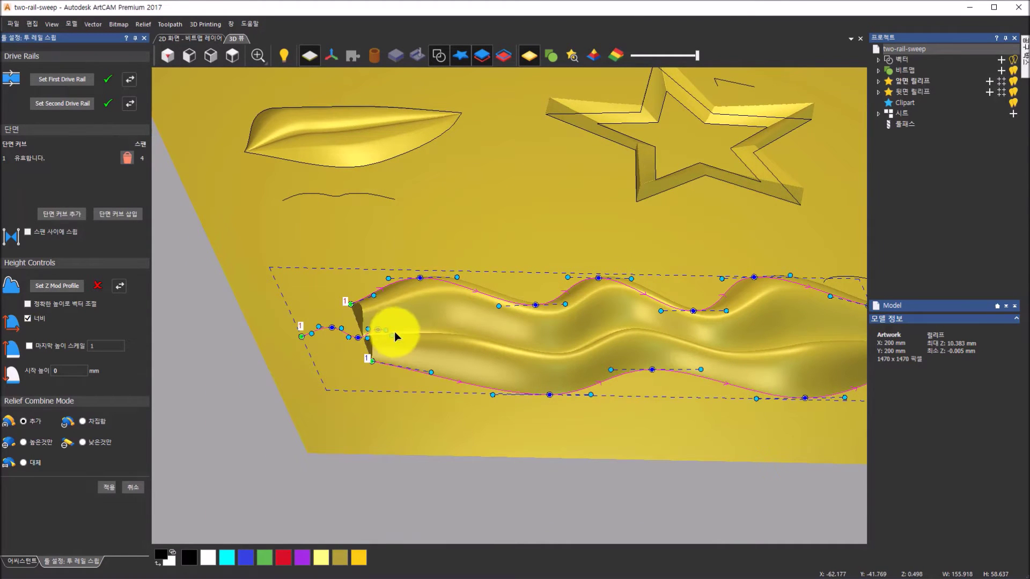
drag(358, 303, 506, 319)
scroll(658, 325, up, 5)
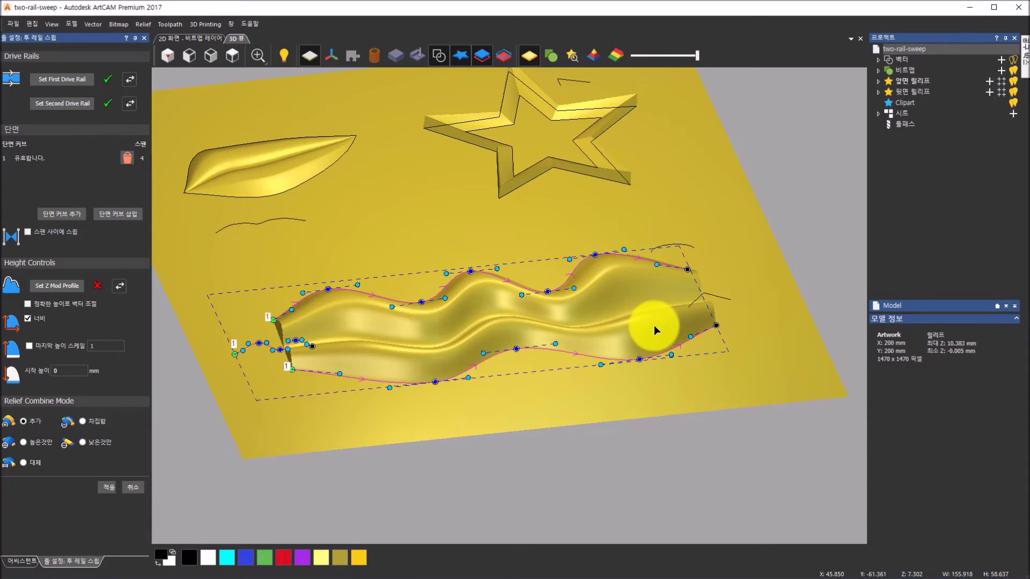
click(692, 246)
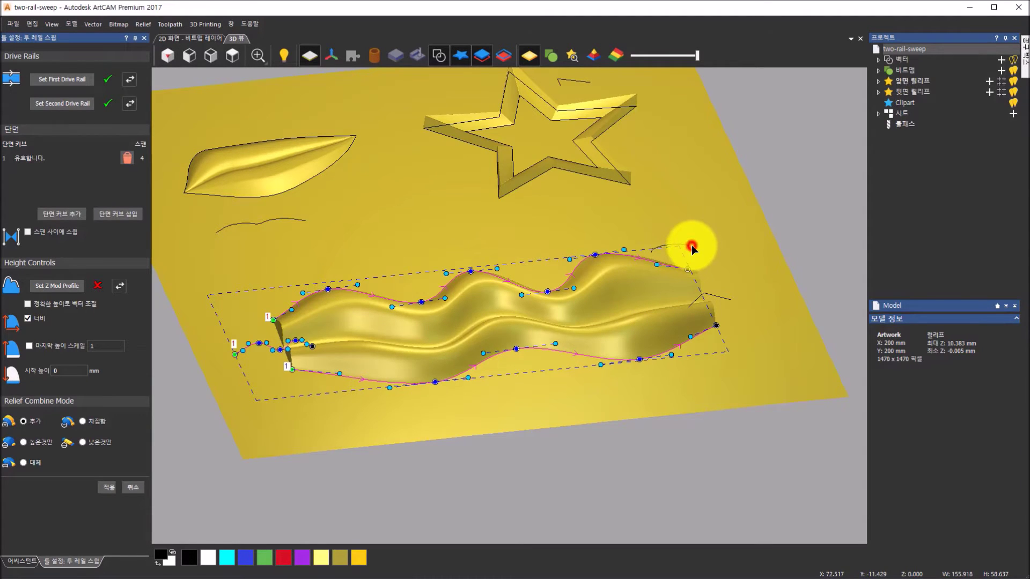
click(56, 216)
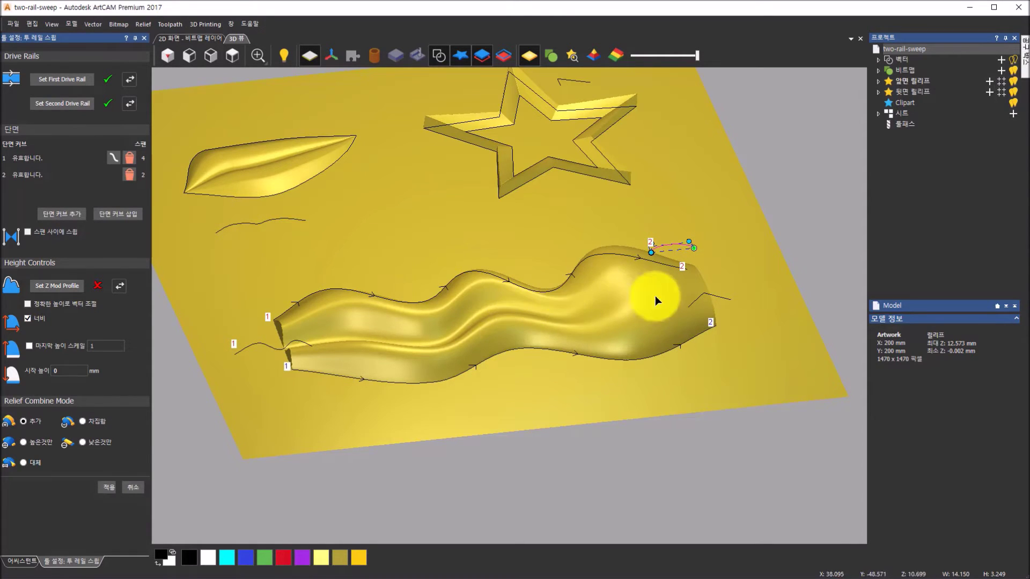
Add the small peaked line at the far end of the waves as the third section curve
click(720, 297)
click(720, 297)
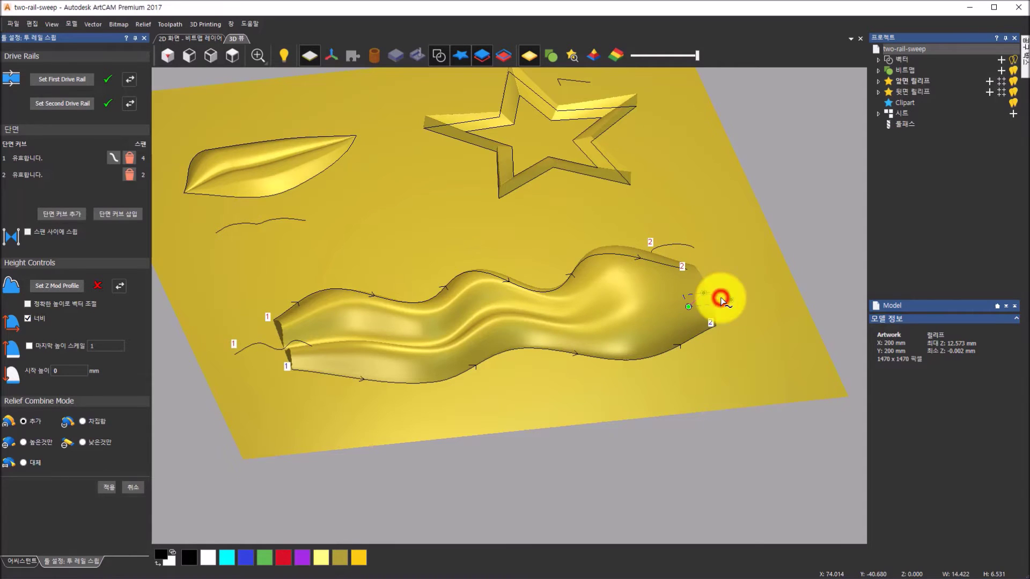
click(67, 213)
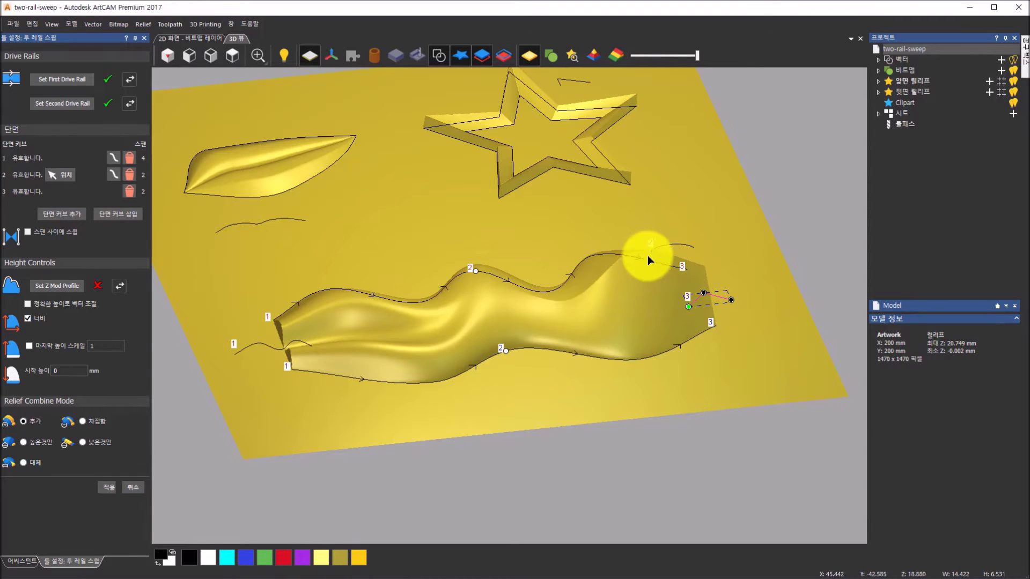
Shift the second section's position points on both wave rails closer to the third section
drag(646, 326, 694, 356)
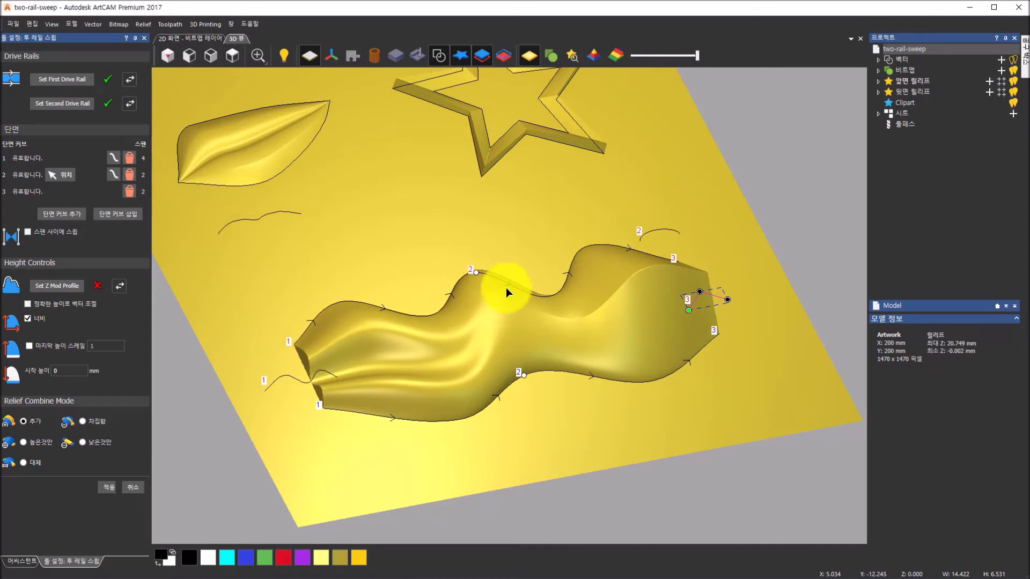
drag(714, 259, 631, 304)
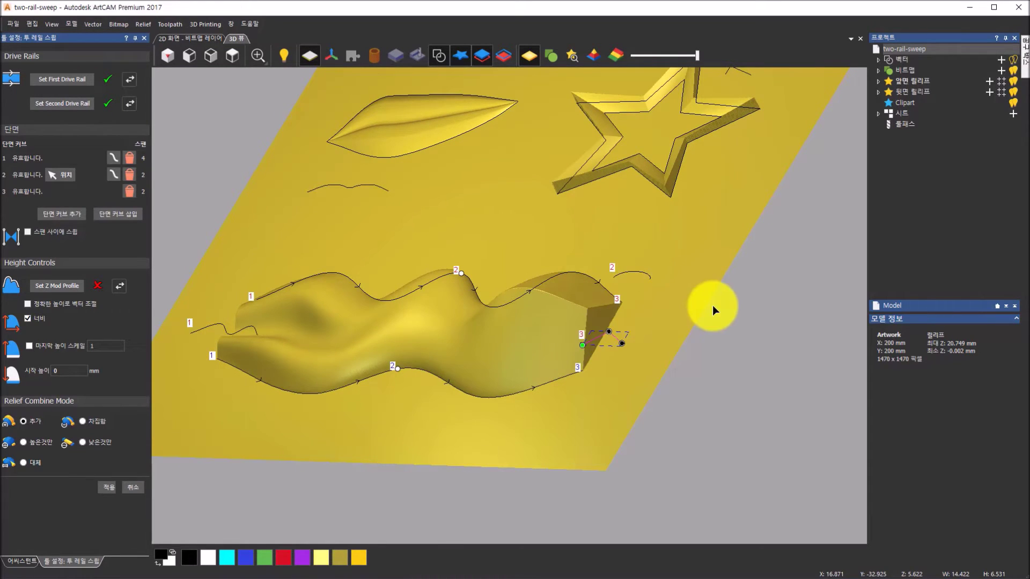
drag(712, 305, 636, 342)
drag(529, 374, 294, 401)
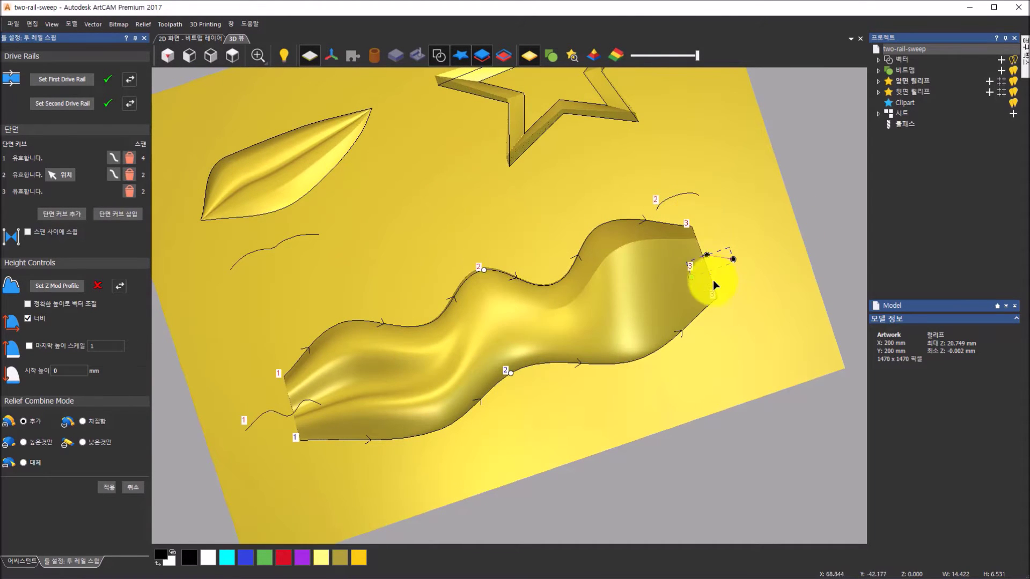
drag(659, 315, 410, 374)
drag(476, 363, 551, 357)
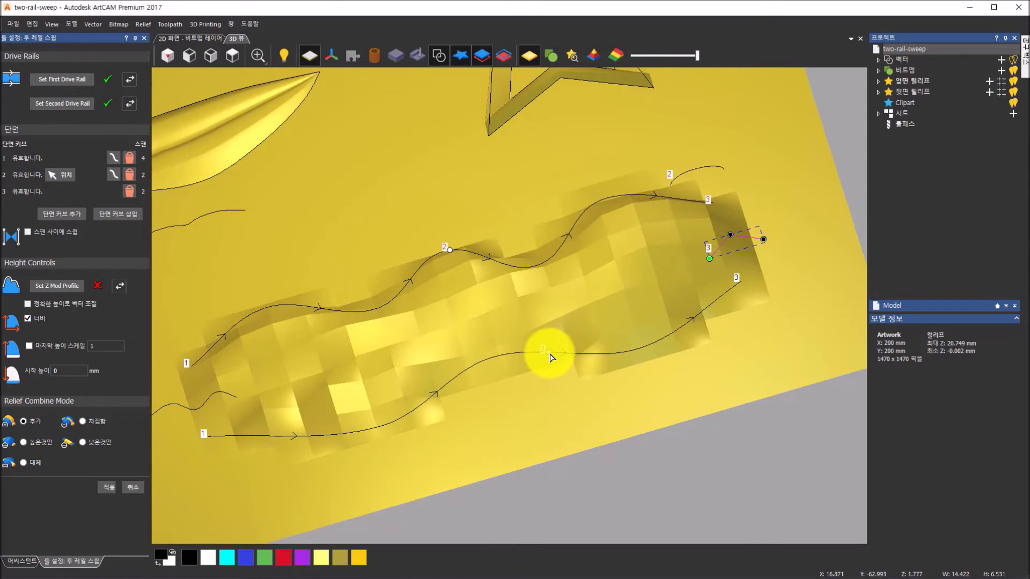
drag(451, 249, 544, 262)
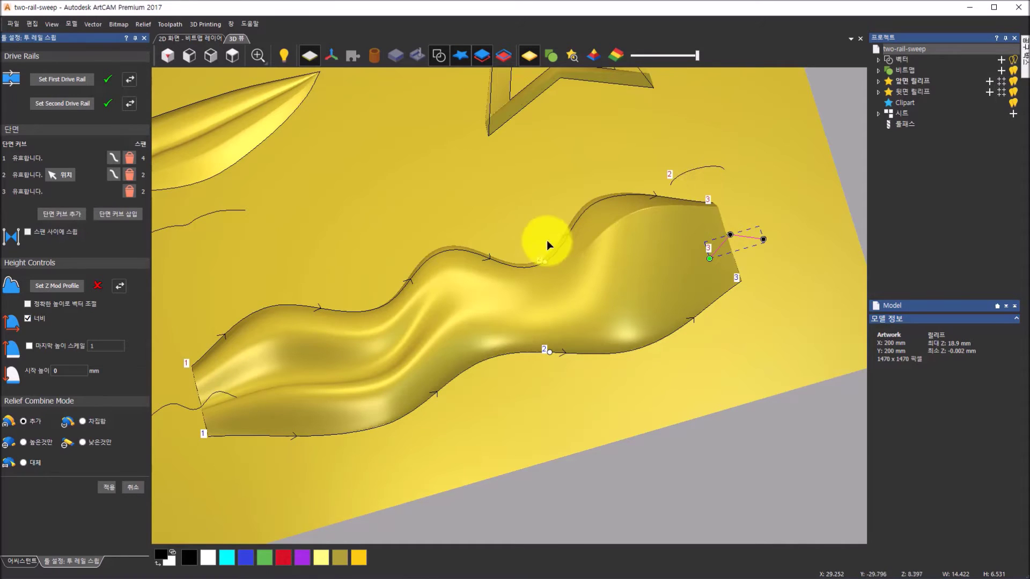
Move the second section's position points on both wave rails back toward the middle of the waves
mouse_move(550, 351)
mouse_down()
mouse_move(482, 349)
mouse_move(469, 367)
mouse_up()
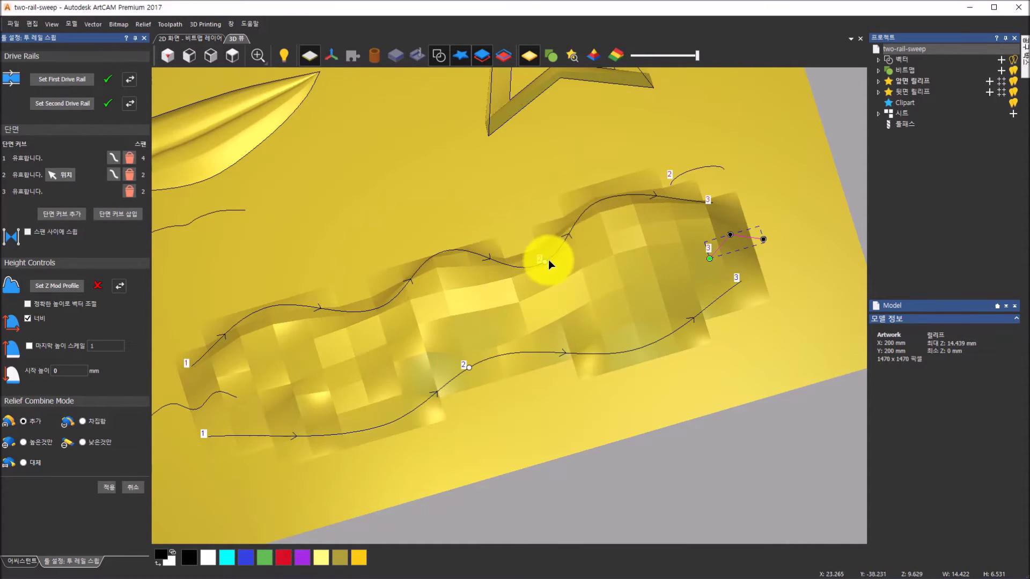
mouse_move(546, 261)
mouse_down()
mouse_move(517, 268)
mouse_move(466, 251)
mouse_up()
drag(546, 373, 355, 368)
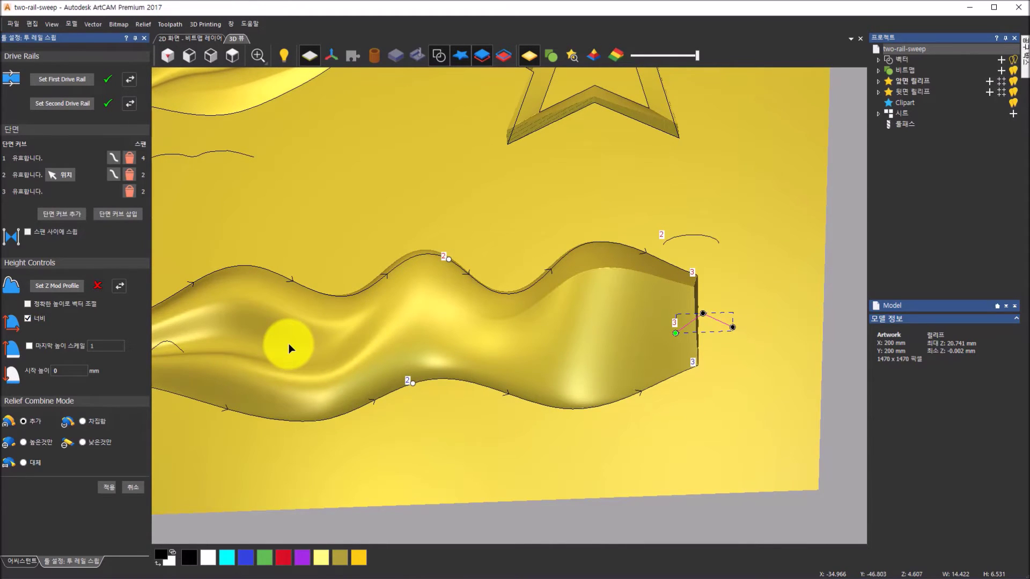
Apply the two-rail sweep with its three section curves to the wave relief and close the sweep tool
drag(303, 351, 332, 322)
click(231, 59)
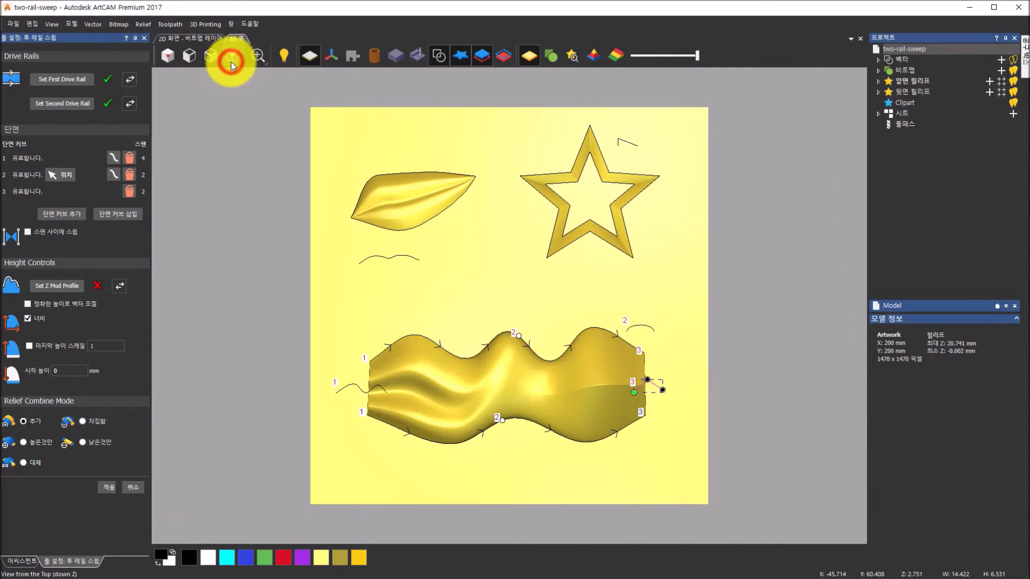
drag(543, 405, 466, 305)
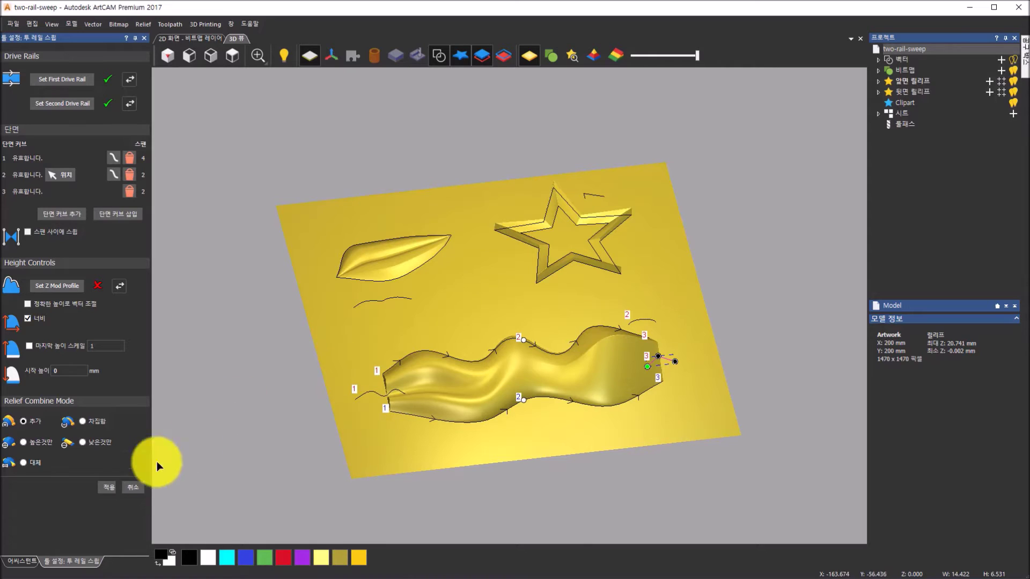
click(108, 488)
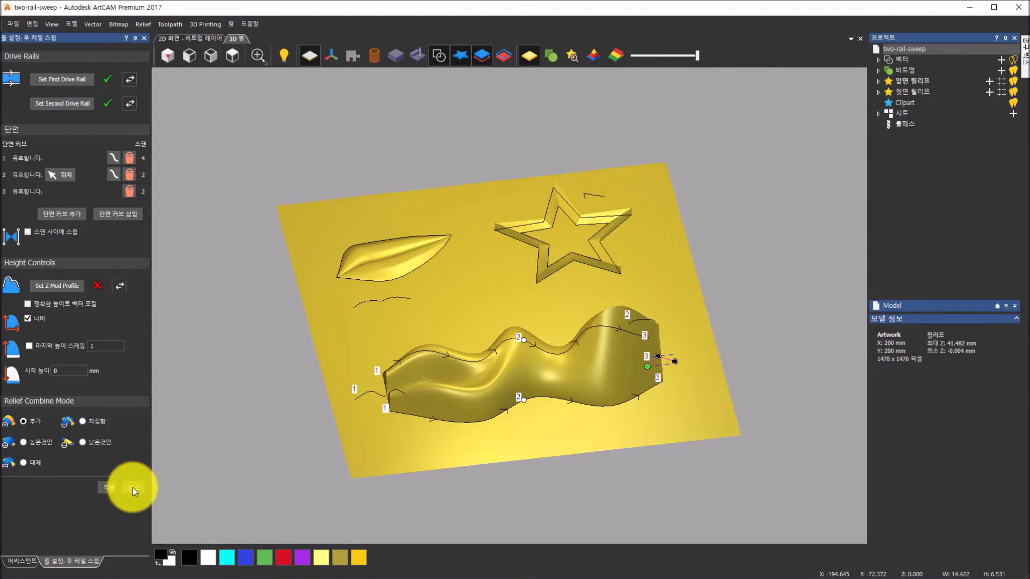
click(133, 488)
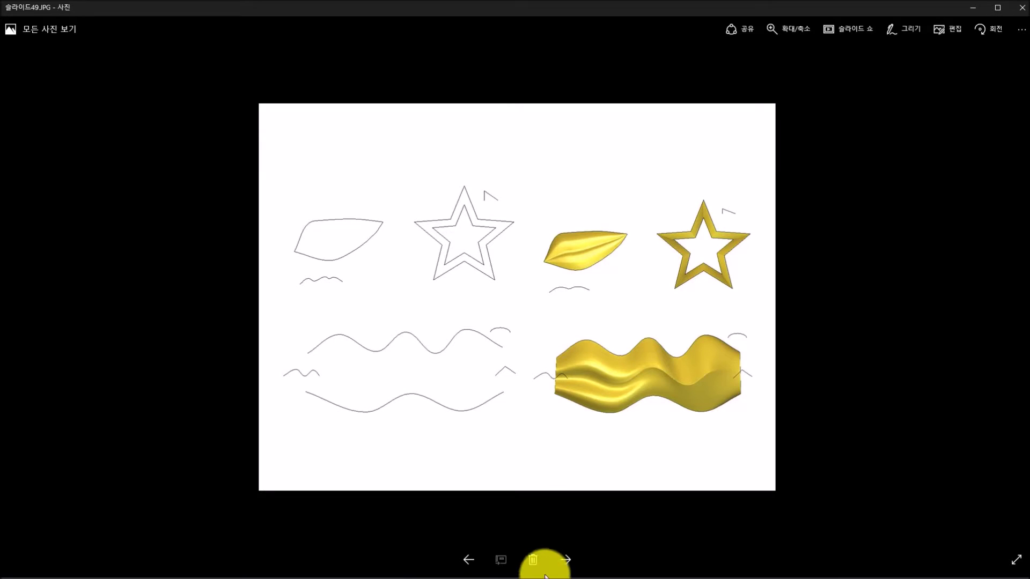
Advance the slides in the photo viewer to the tea leaf contour blend example, and switch back to ArtCAM
click(562, 562)
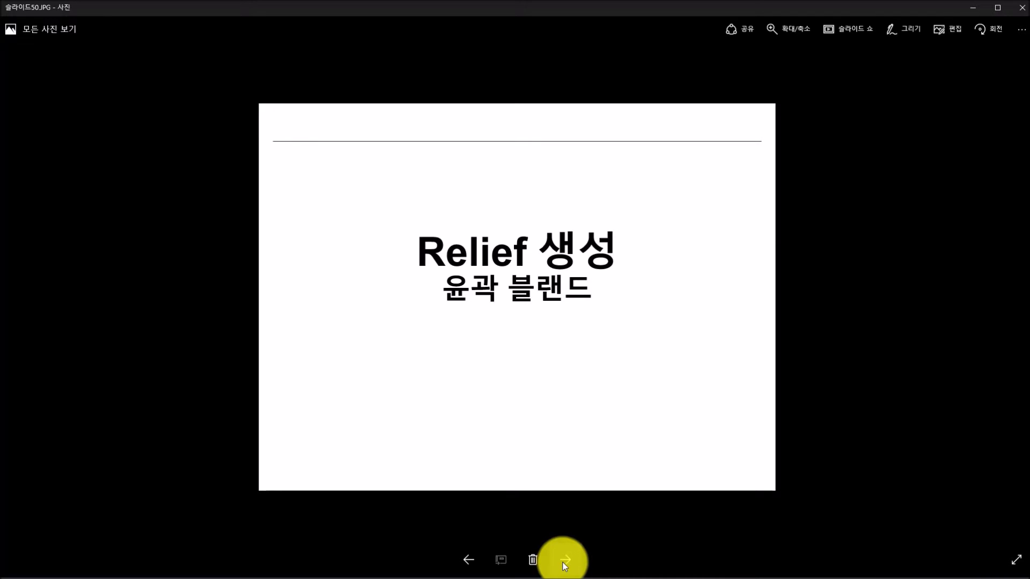
click(566, 561)
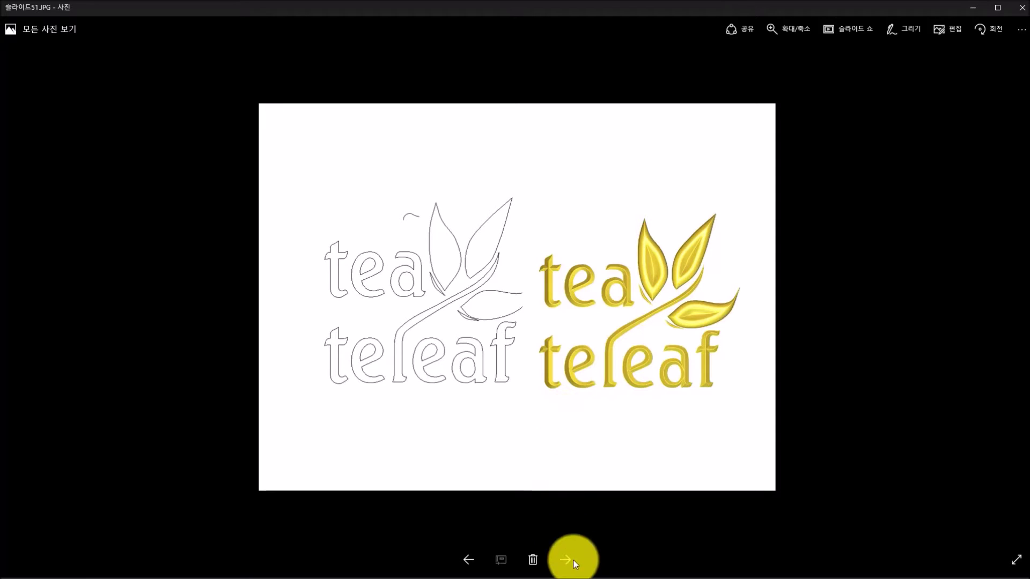
key(alt+Tab)
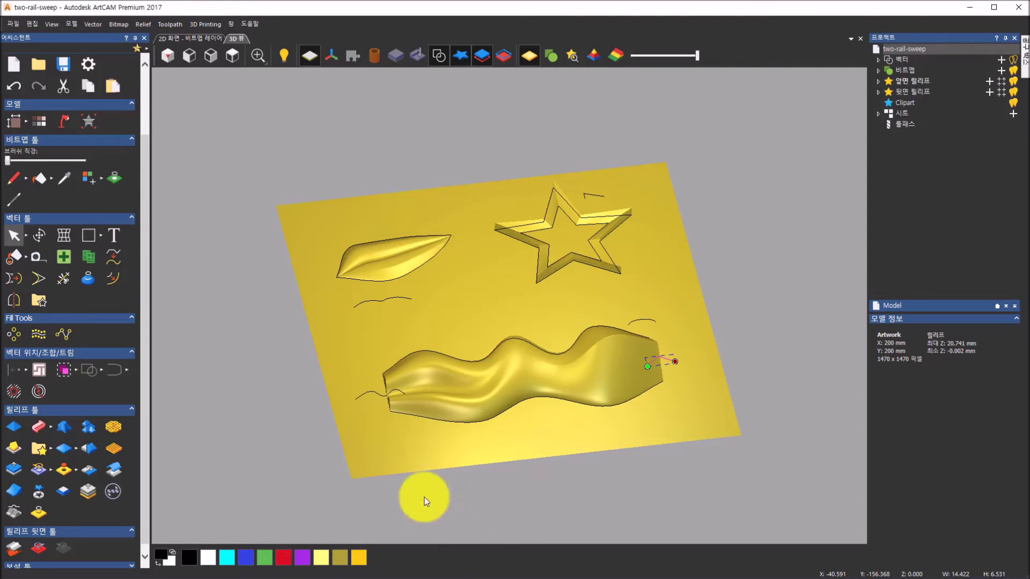
Close the two-rail-sweep model and open Tea Releaf.art from the 10강 folder
click(211, 38)
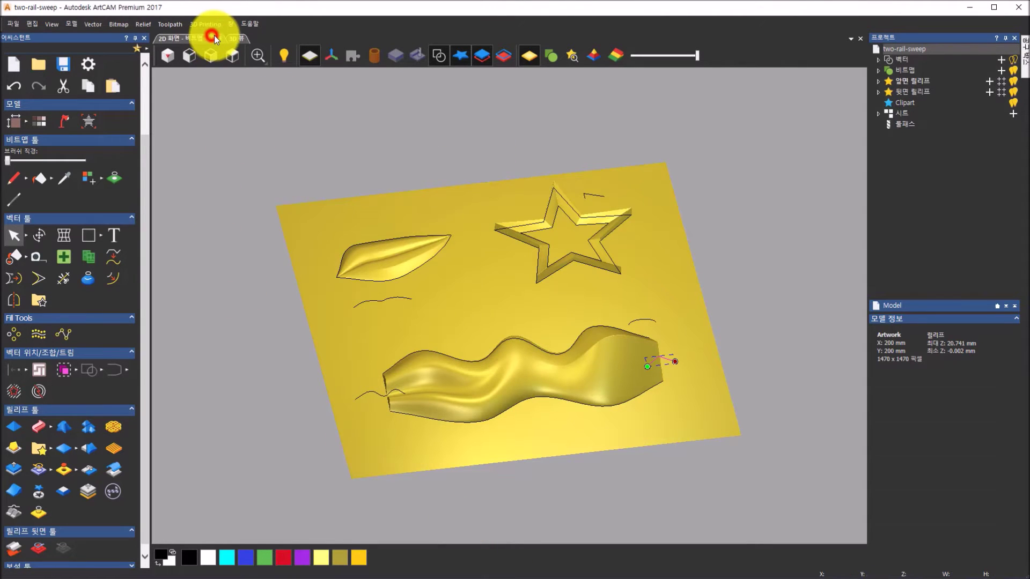
click(859, 40)
click(527, 319)
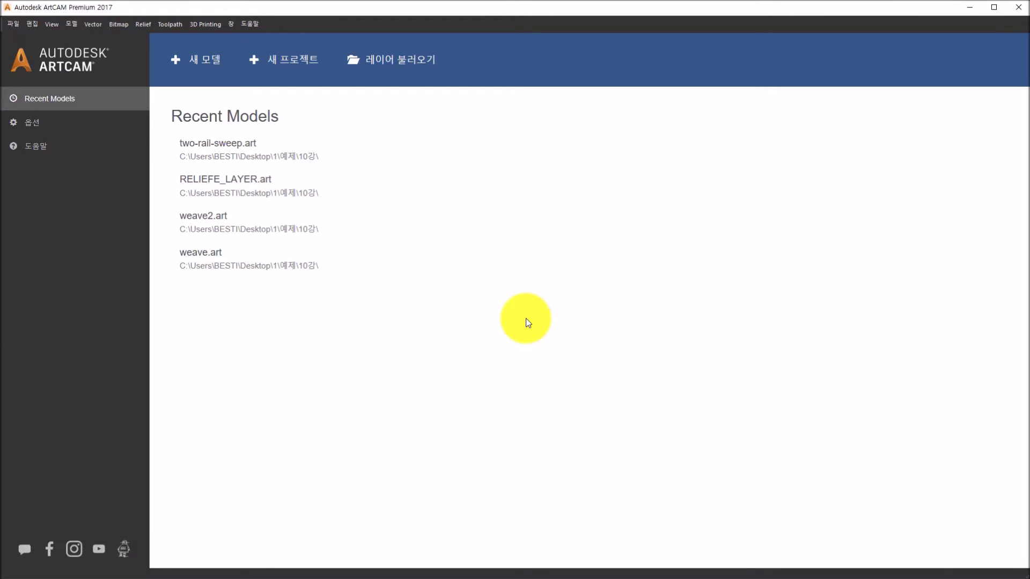
click(403, 78)
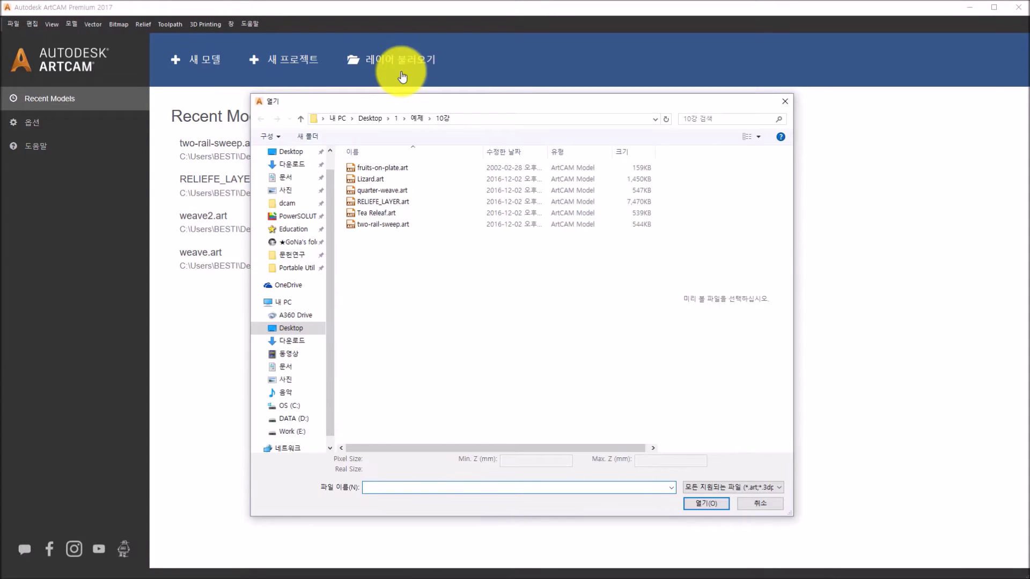
click(406, 213)
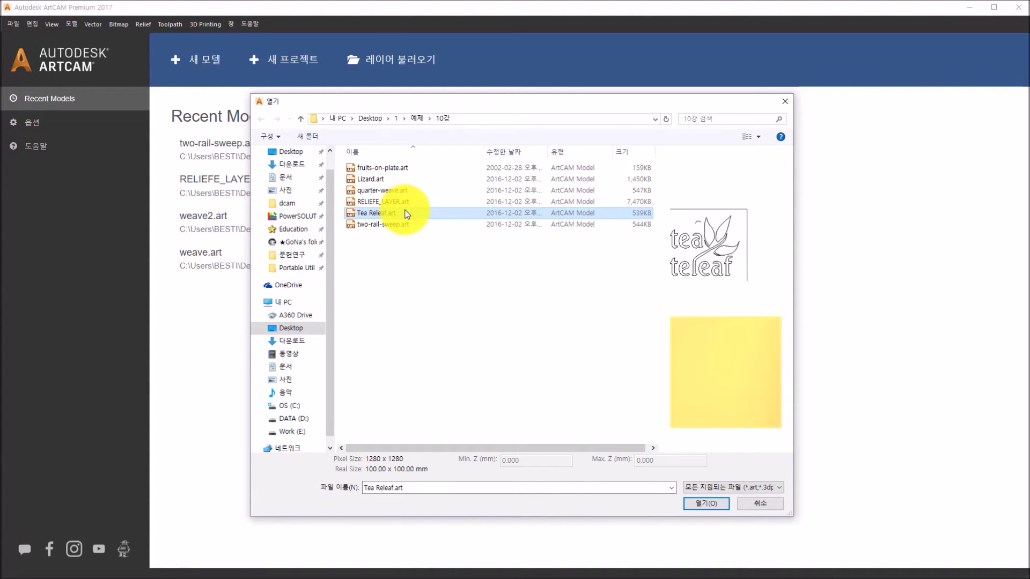
click(692, 503)
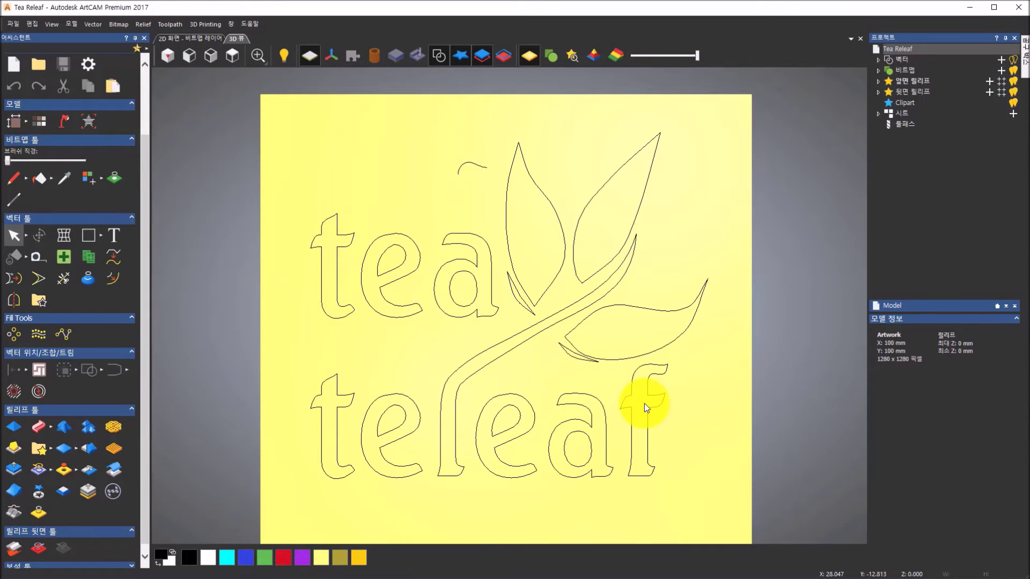
Select all the letter outlines of the upper word "tea"
click(483, 314)
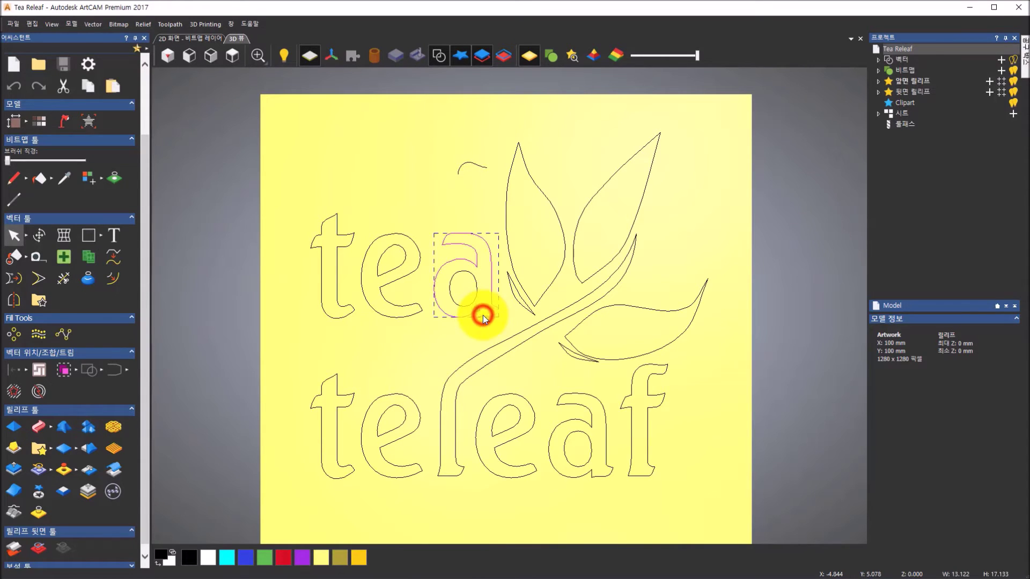
drag(293, 188, 516, 332)
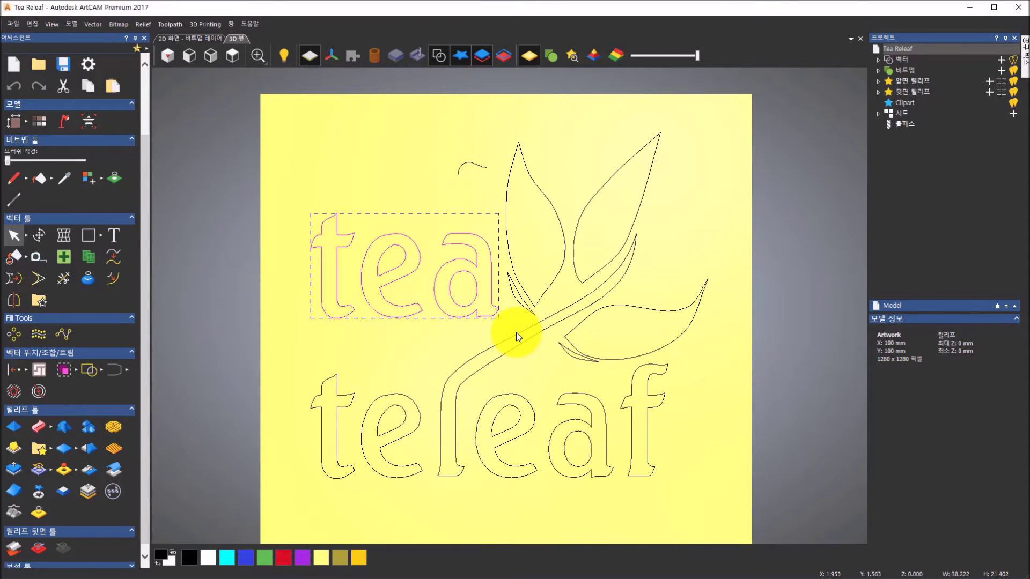
mouse_move(527, 430)
middle_down()
mouse_move(626, 270)
mouse_move(510, 264)
middle_up()
scroll(395, 301, up, 1)
scroll(272, 335, up, 2)
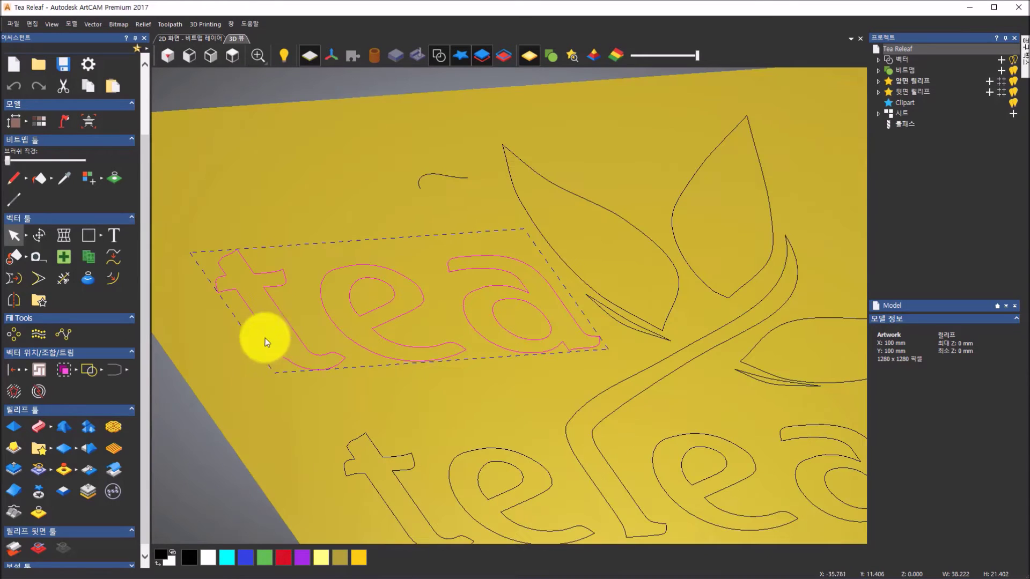
Try the Shape Editor's angular profile on the "tea" letters with the relief combine mode set to Add
click(14, 428)
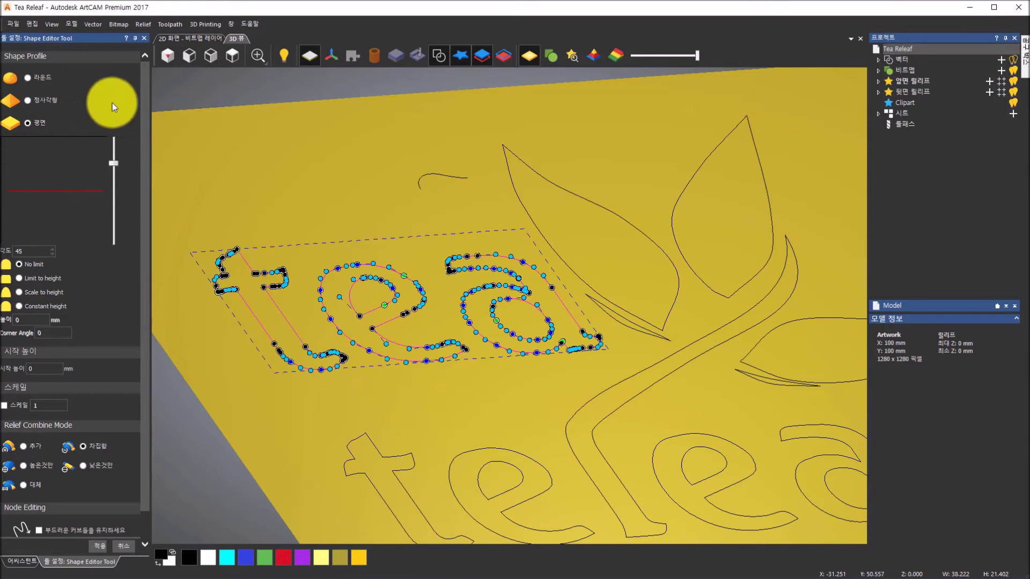
click(28, 100)
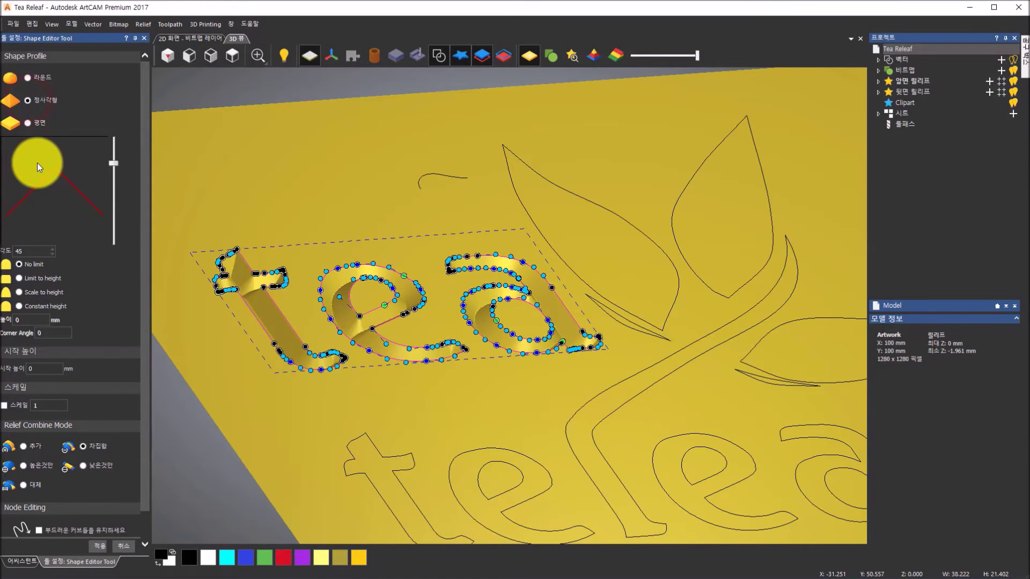
drag(368, 287, 40, 385)
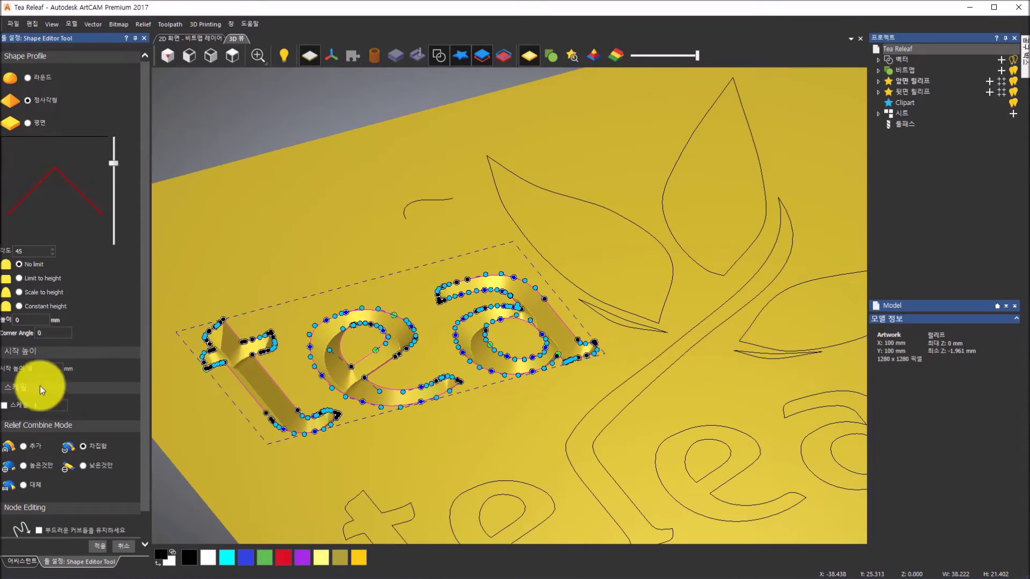
click(23, 447)
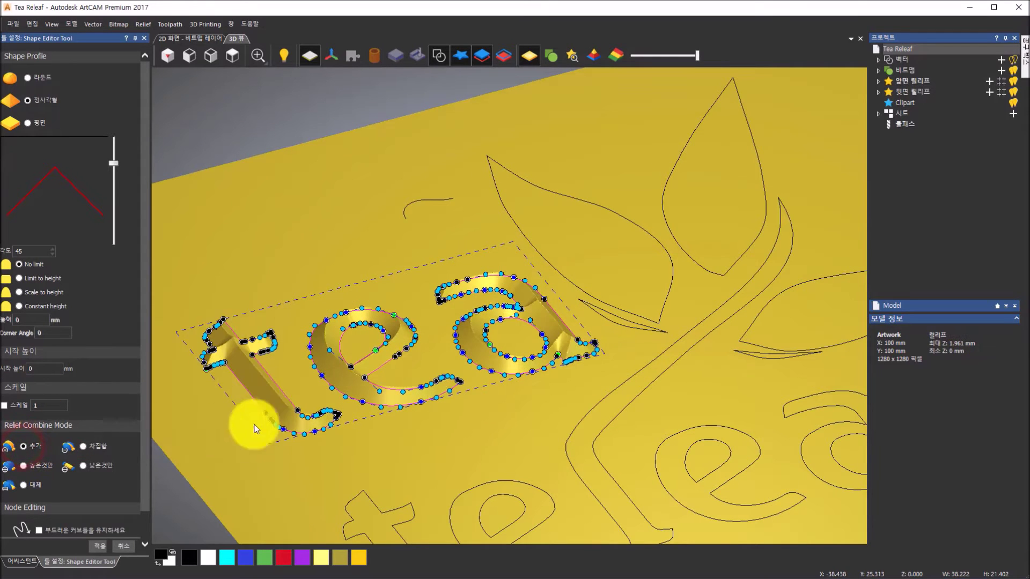
Examine the ridges and stroke junctions of the angular relief preview on the letters t, e and a
scroll(221, 338, up, 3)
scroll(221, 338, up, 2)
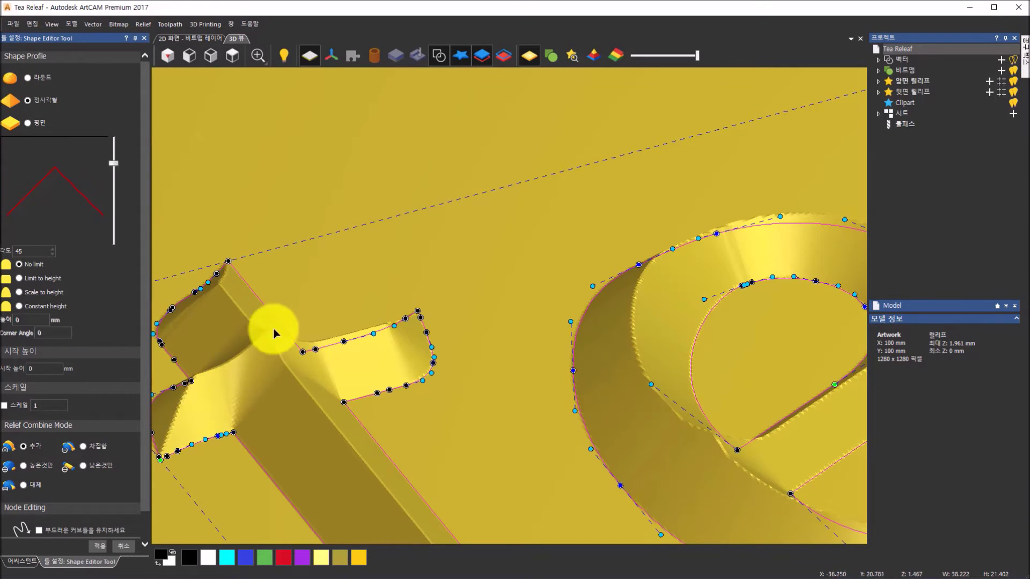
scroll(276, 350, down, 2)
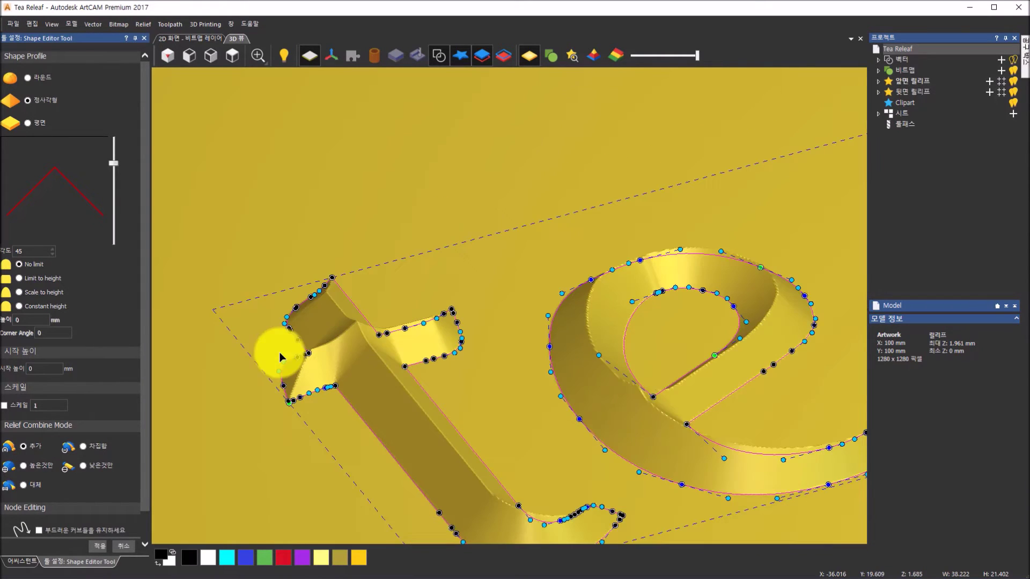
scroll(370, 222, up, 5)
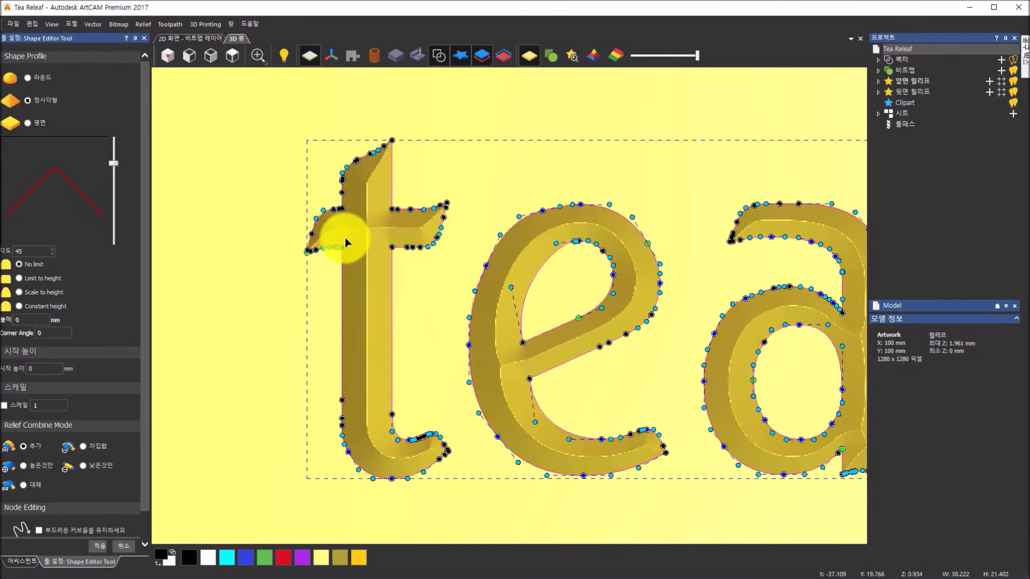
drag(460, 344, 421, 421)
drag(440, 373, 358, 494)
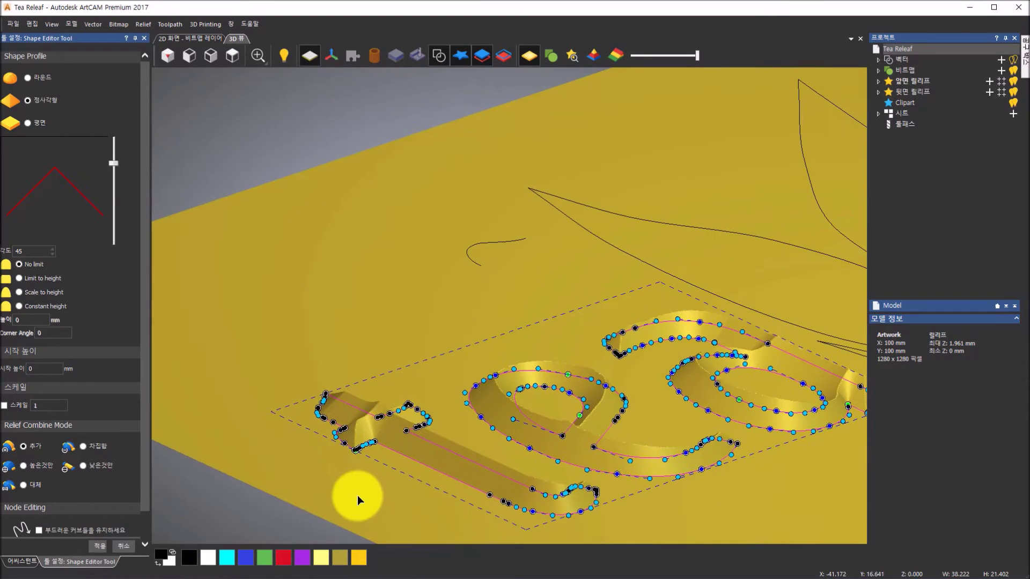
scroll(357, 495, up, 4)
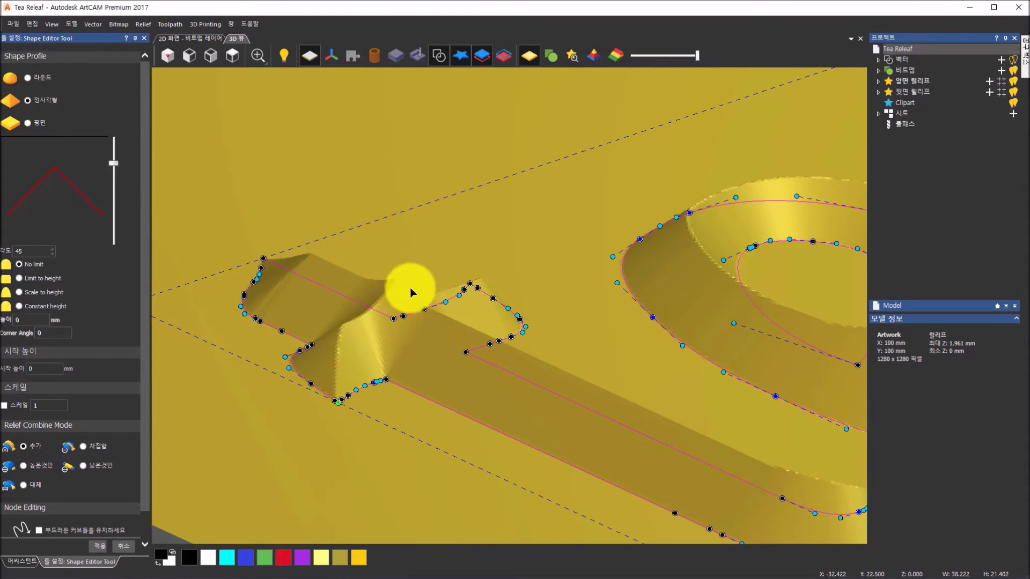
scroll(729, 317, down, 2)
scroll(735, 327, up, 4)
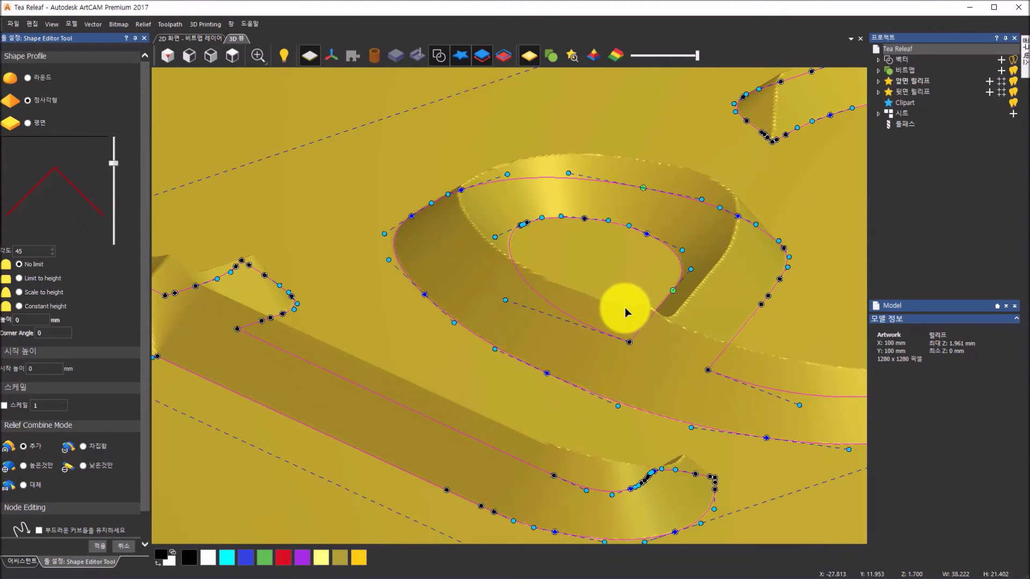
scroll(677, 319, down, 1)
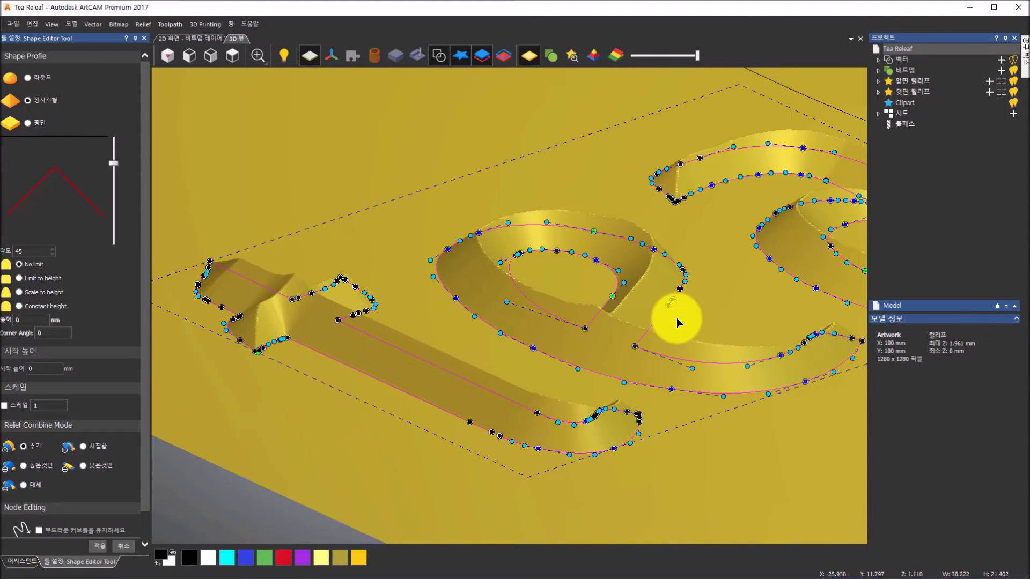
scroll(677, 318, down, 1)
drag(731, 258, 741, 219)
scroll(672, 238, up, 2)
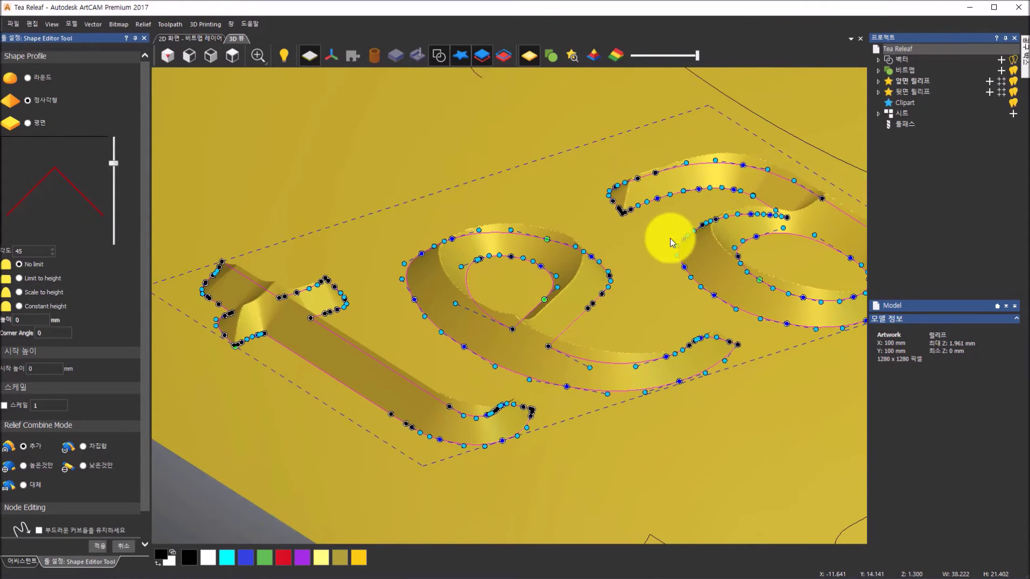
drag(672, 237, 533, 243)
scroll(586, 248, up, 3)
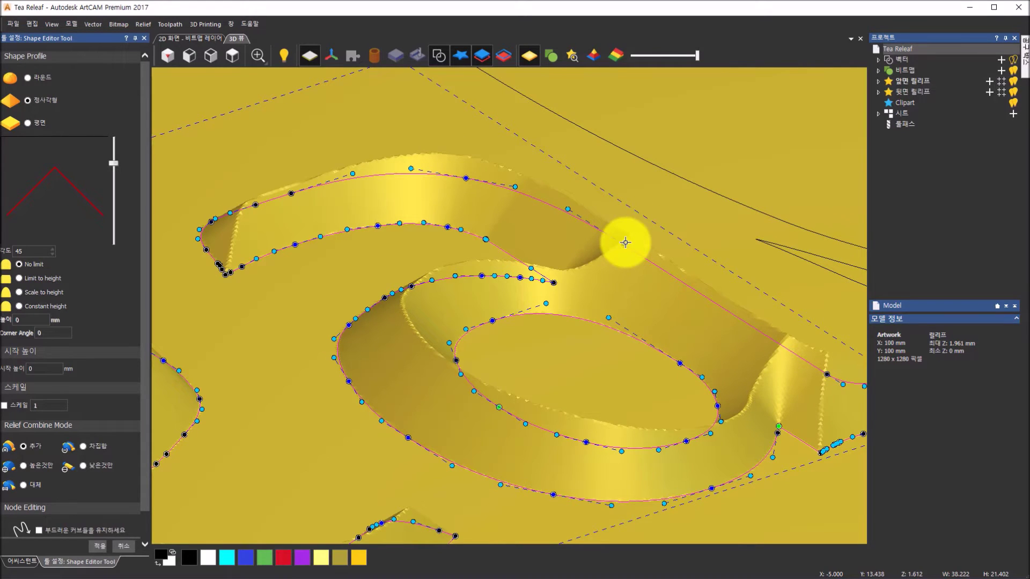
Cancel the Shape Editor without applying the angular relief to the "tea" letters
click(624, 244)
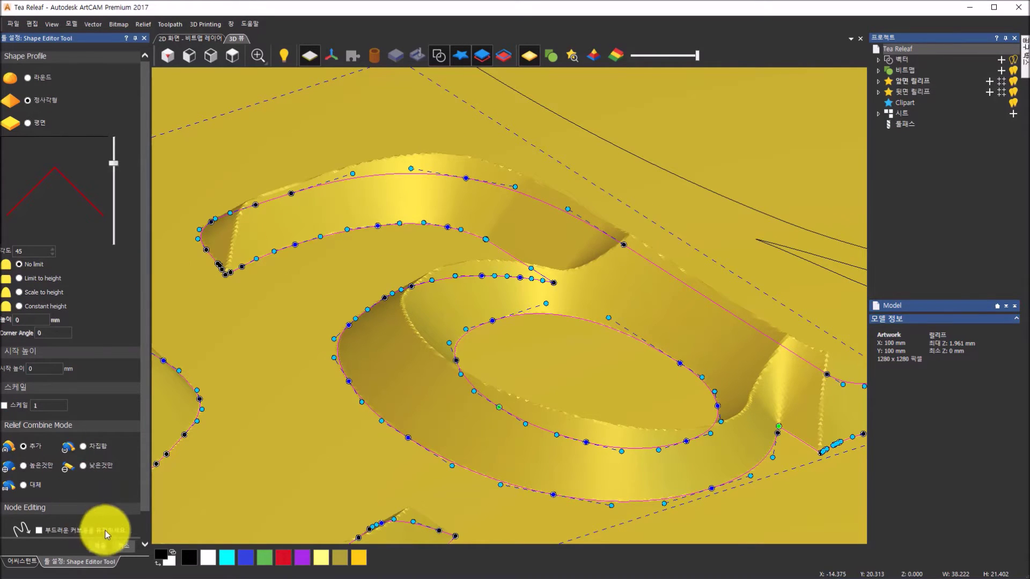
drag(143, 503, 143, 541)
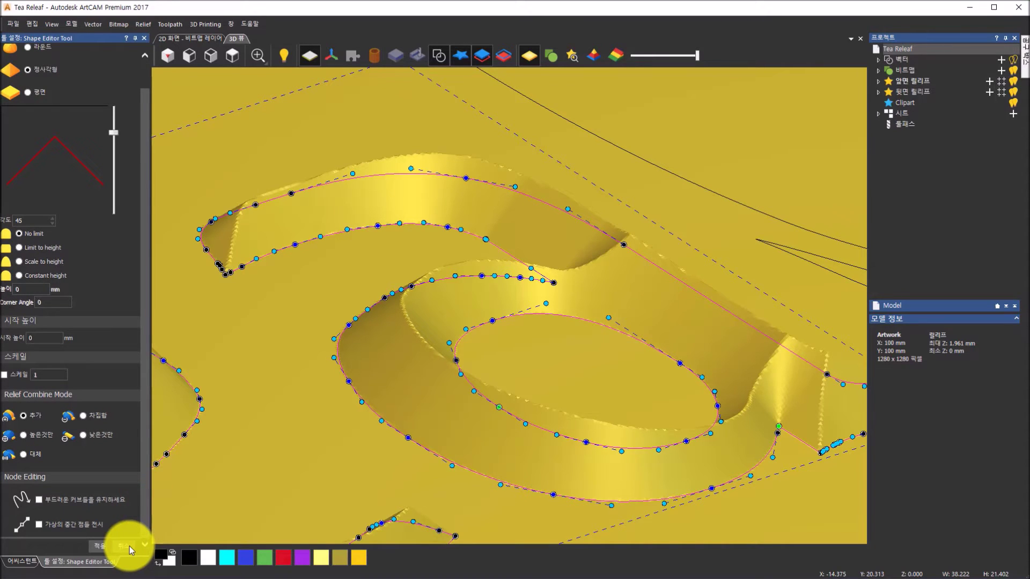
click(129, 546)
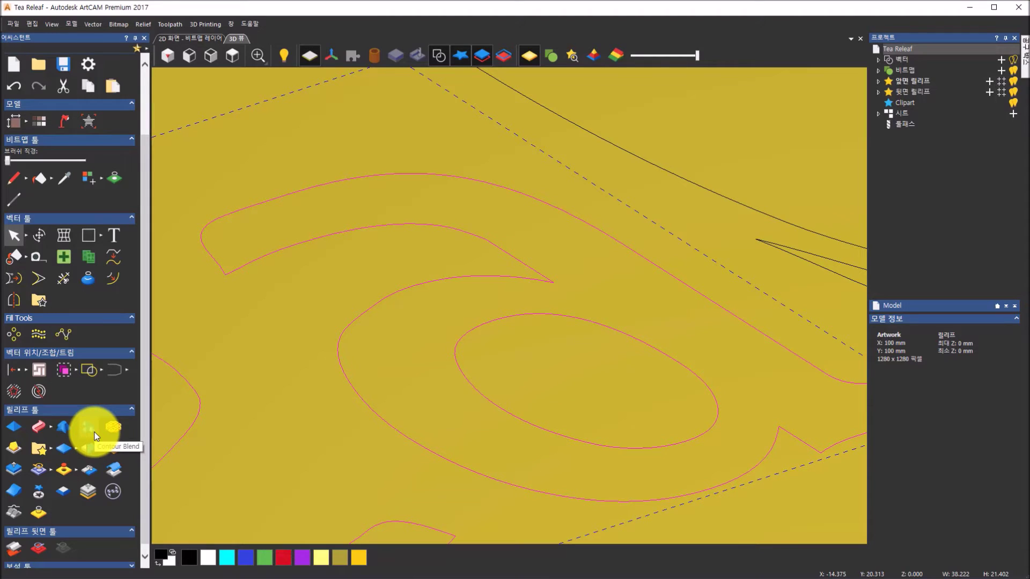
Start a Contour Blend on the "tea" letters with the linear profile at 45 degrees, interior corners preserved and combine mode Add
click(94, 433)
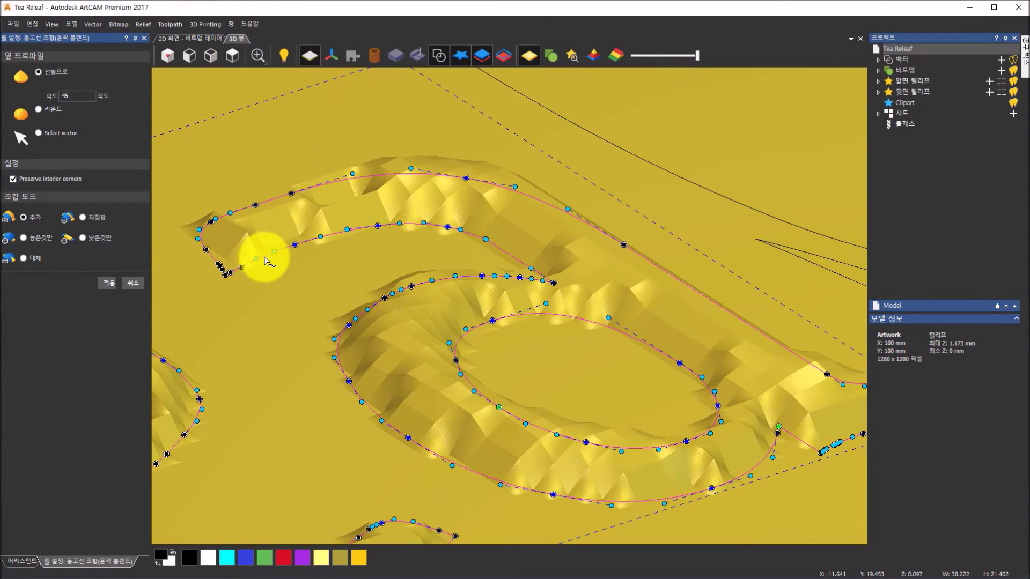
scroll(264, 259, down, 5)
drag(246, 427, 225, 439)
scroll(204, 309, up, 6)
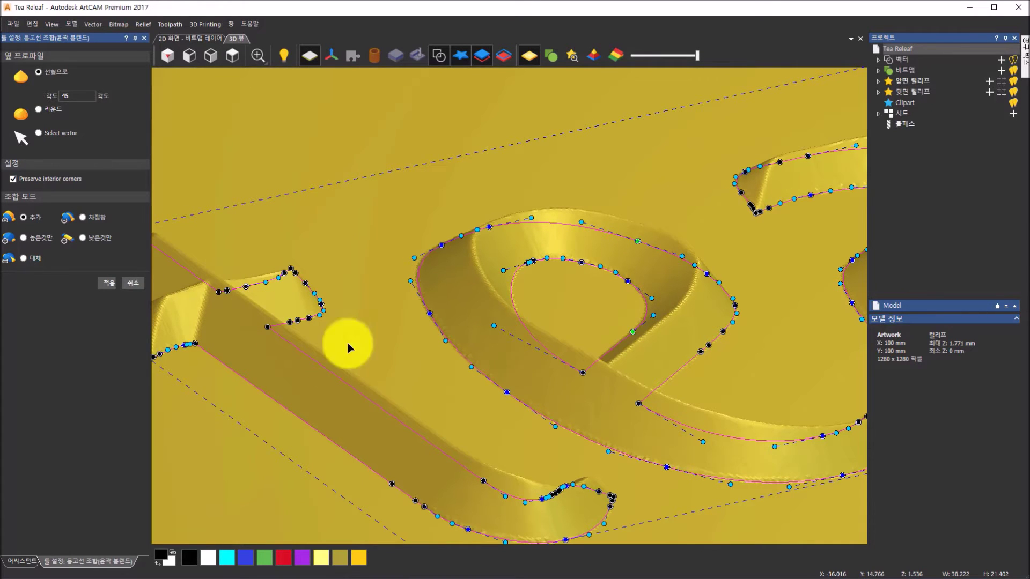
Examine the Contour Blend preview on the letters t, e and a, checking the ridges and stroke junctions
click(231, 54)
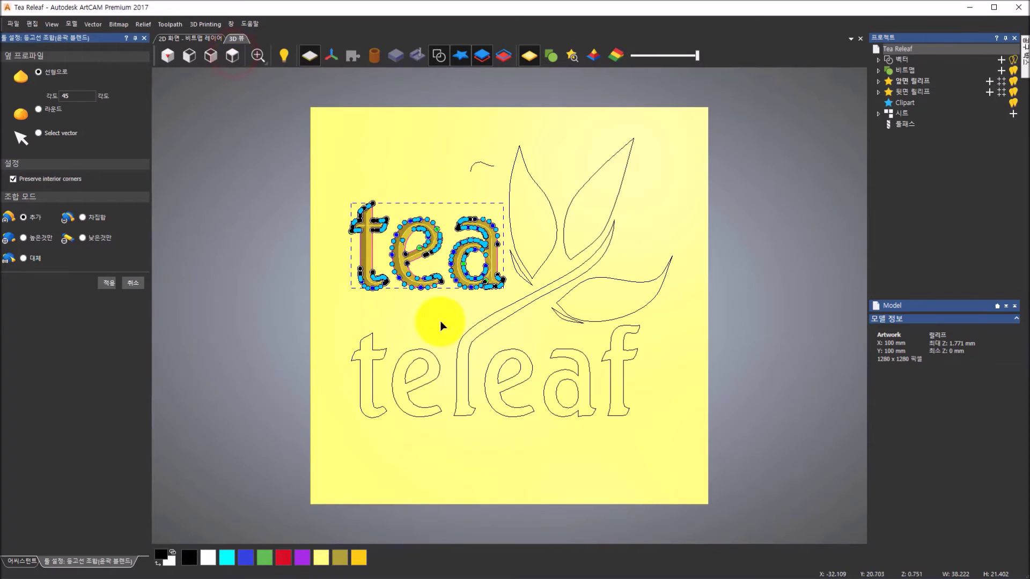
drag(570, 434, 415, 307)
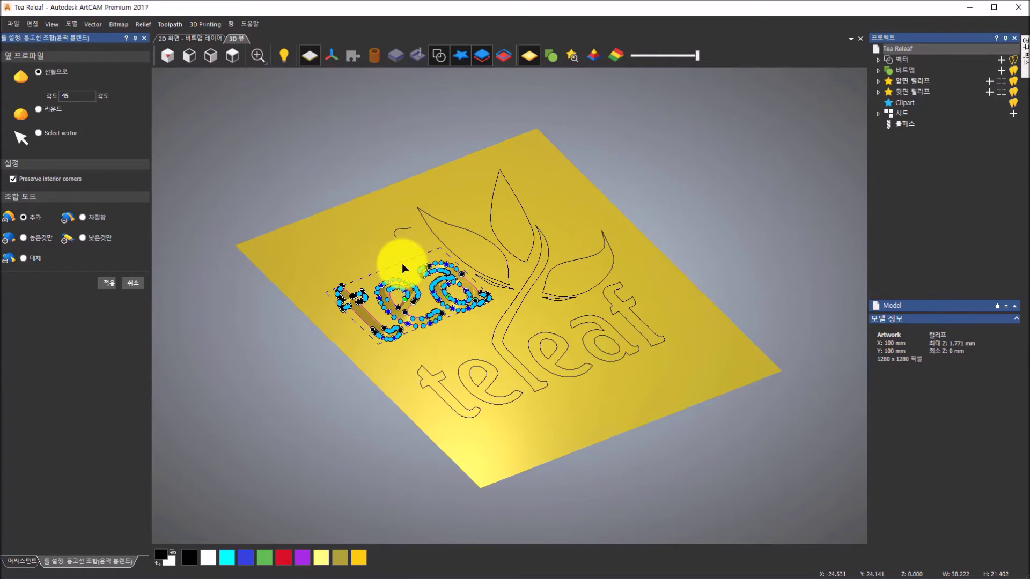
scroll(326, 333, up, 5)
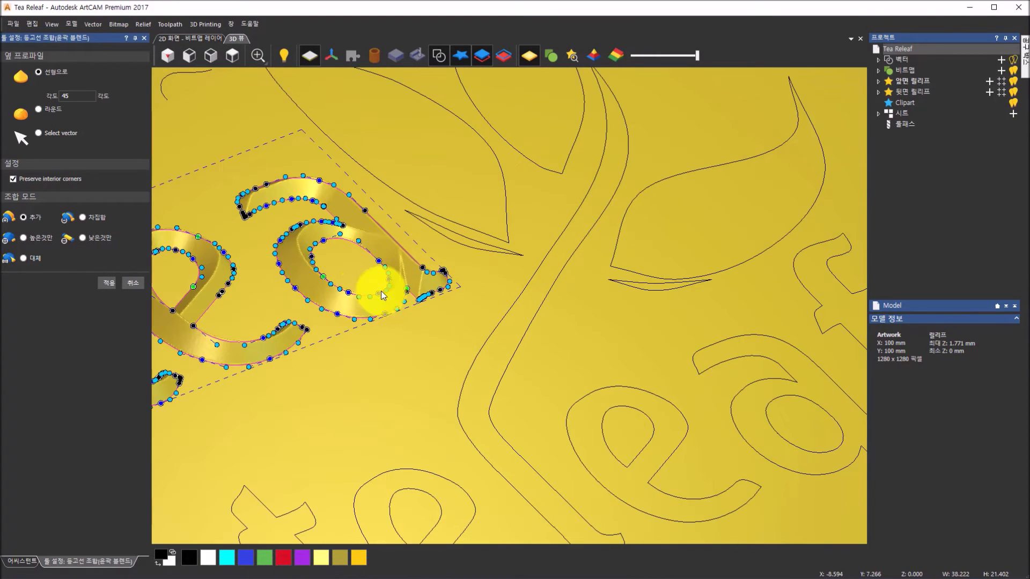
drag(262, 327, 356, 247)
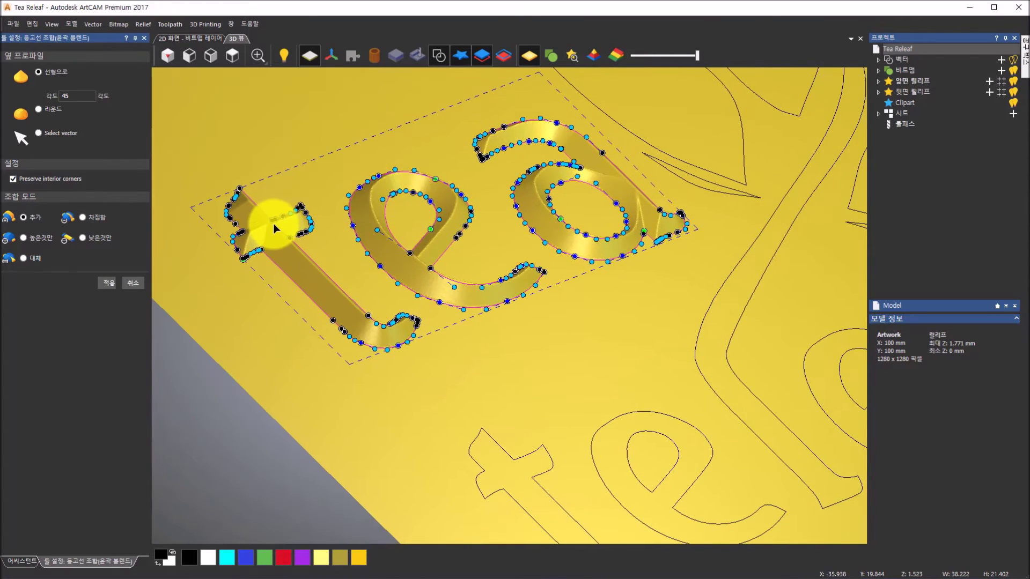
scroll(273, 228, up, 5)
scroll(273, 228, up, 3)
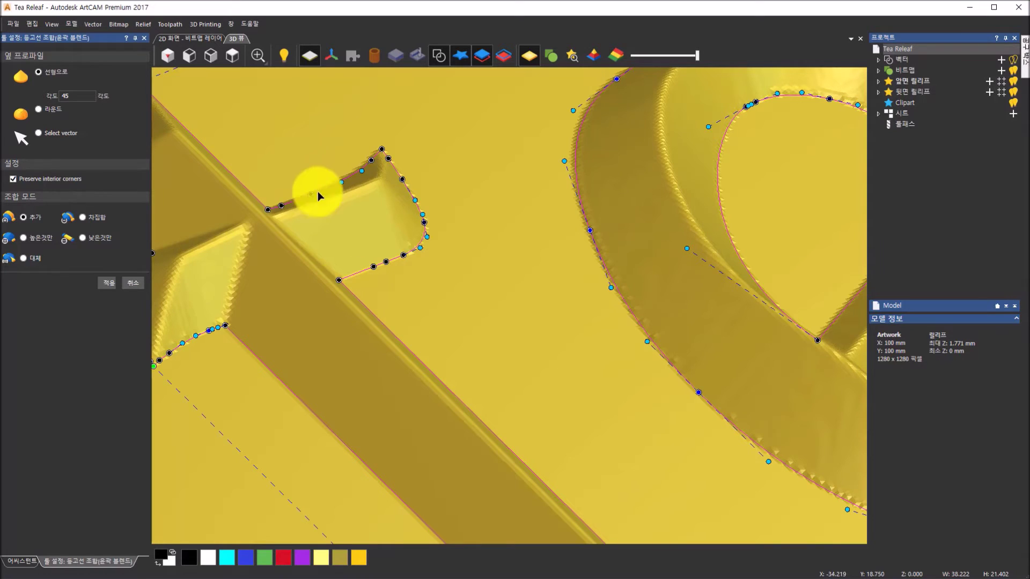
scroll(202, 239, down, 5)
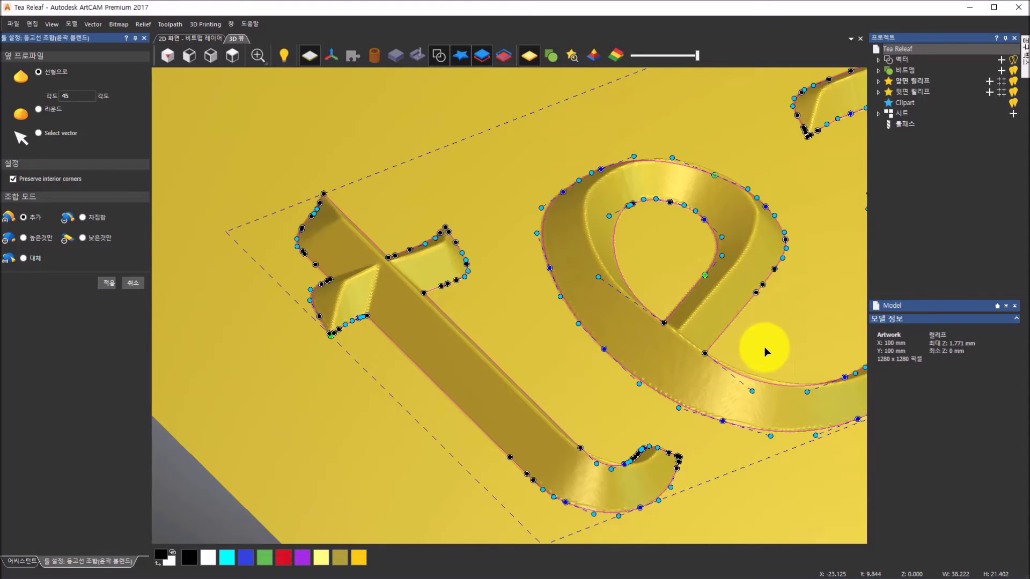
middle_drag(759, 340, 518, 349)
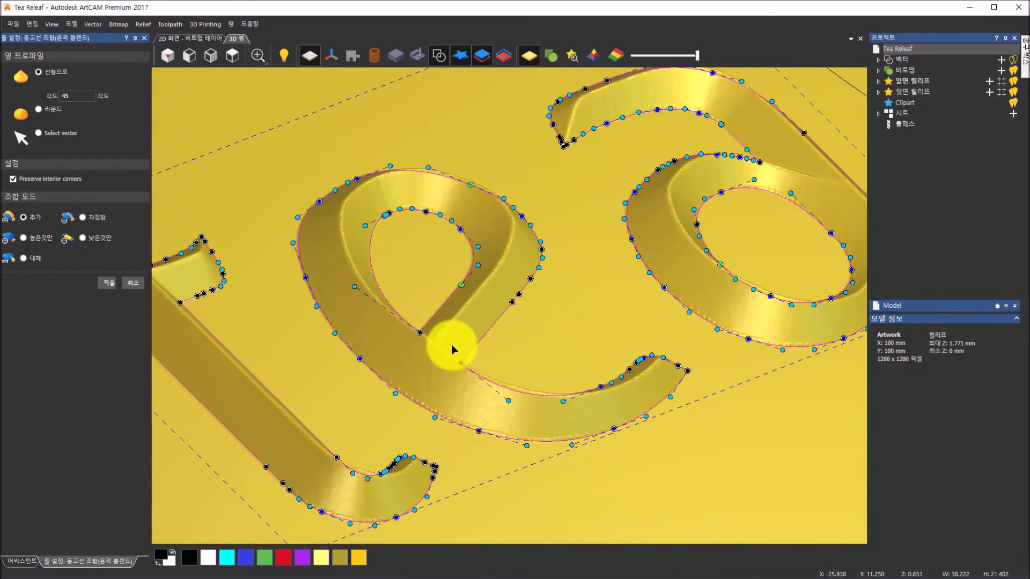
drag(459, 382, 302, 383)
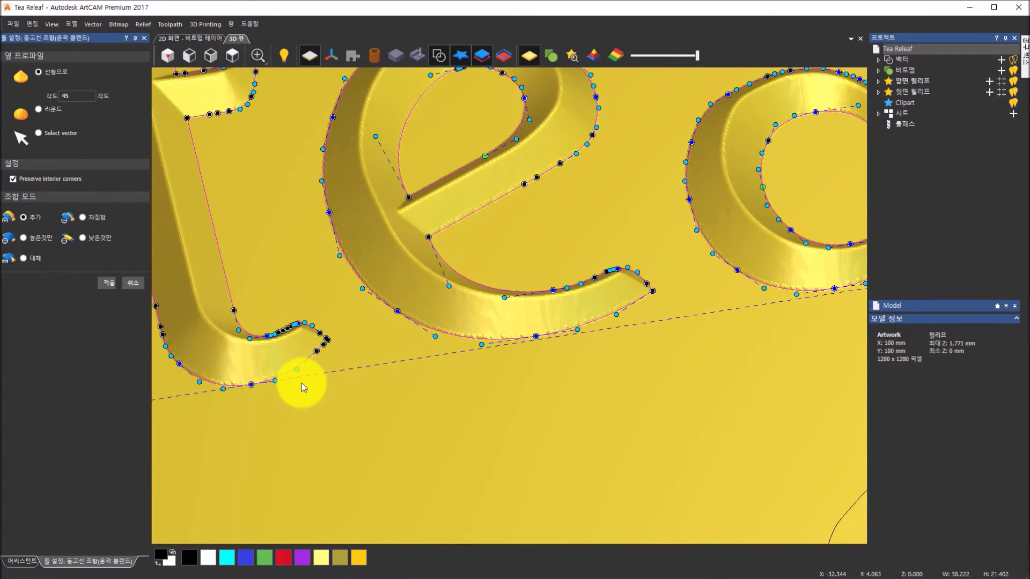
middle_drag(641, 188, 291, 338)
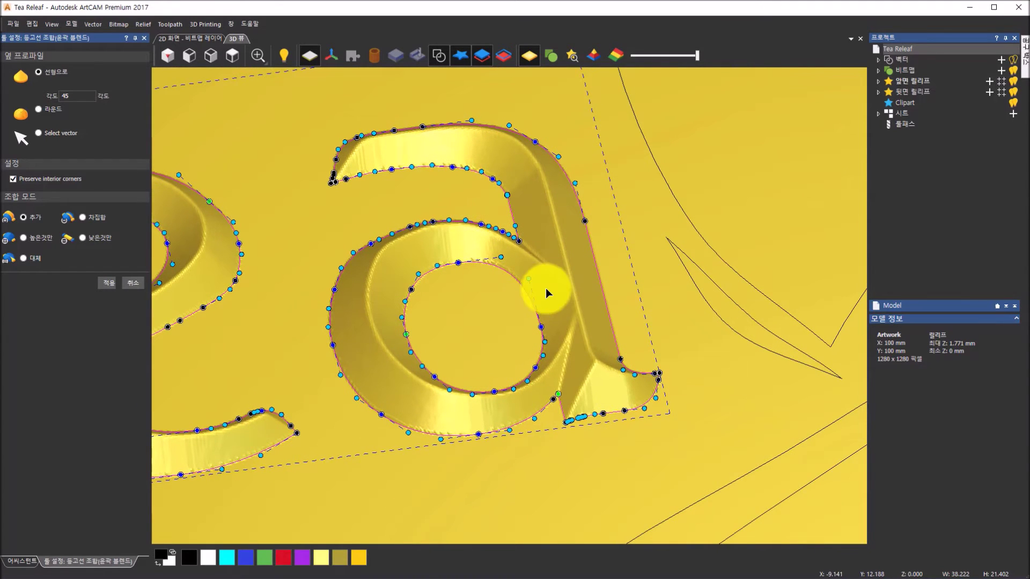
scroll(571, 294, up, 2)
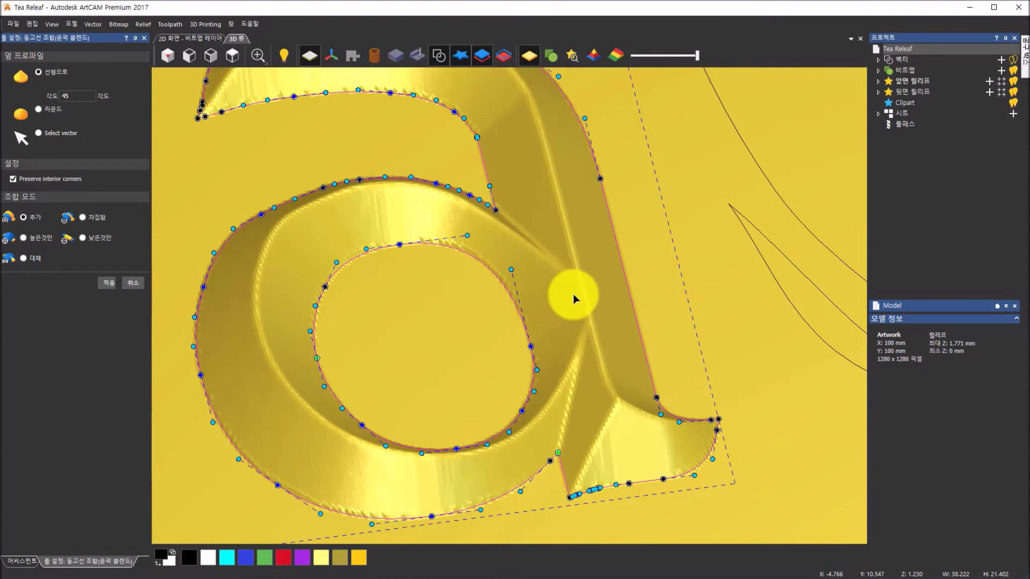
Apply the 45-degree linear Contour Blend relief to the upper word "tea"
scroll(585, 298, down, 4)
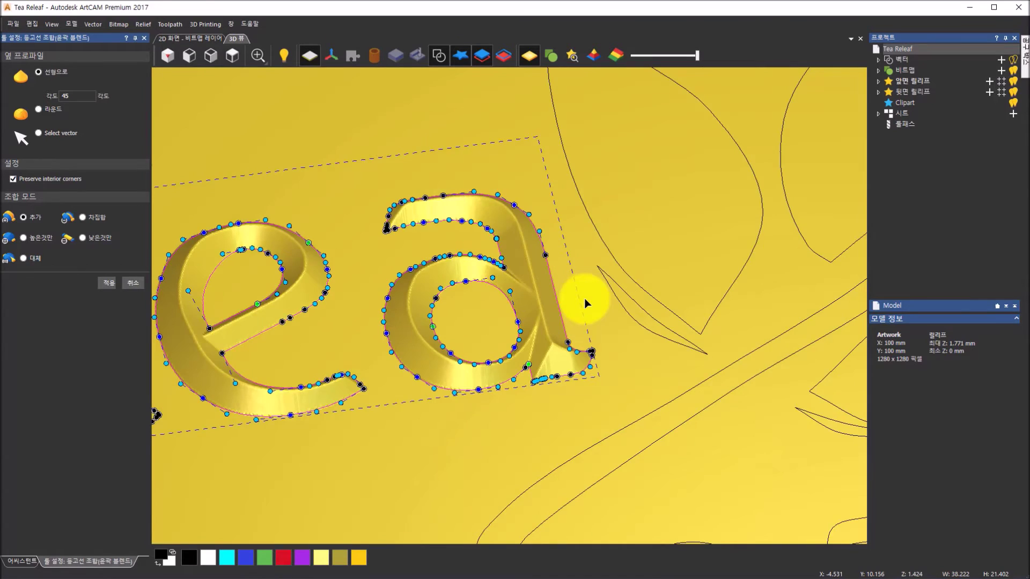
scroll(584, 298, down, 3)
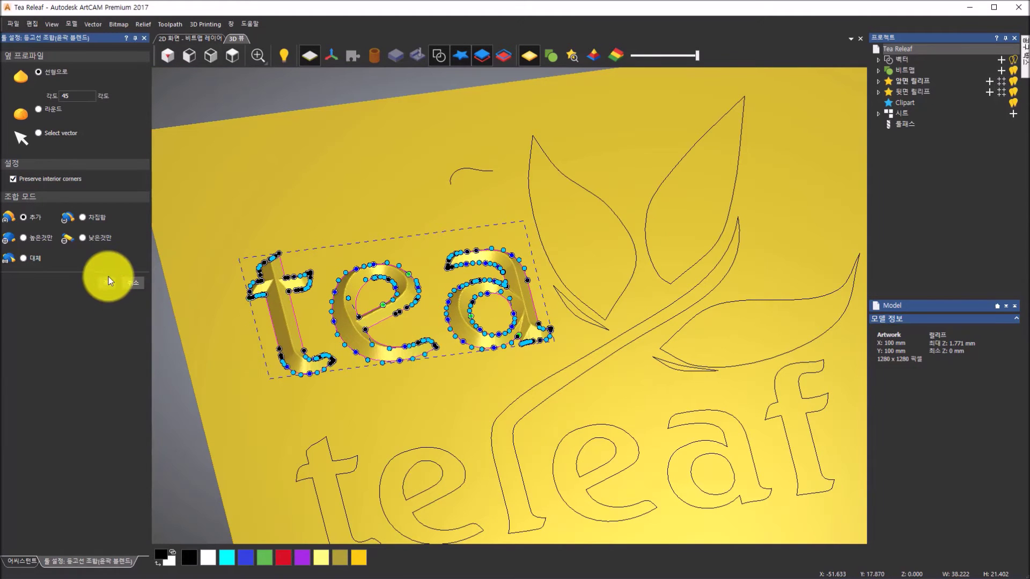
click(107, 283)
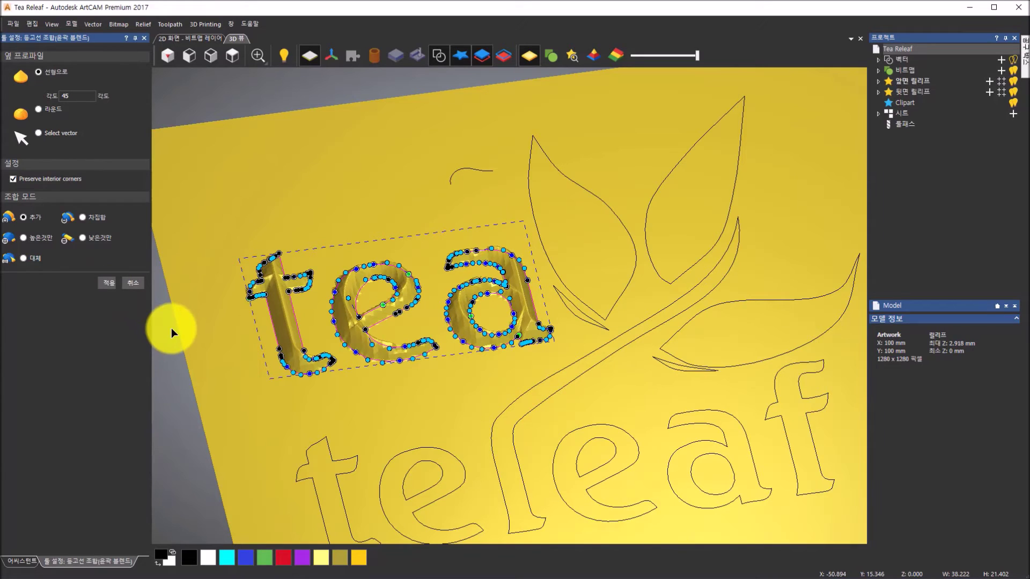
Select the lower word's letters together with the long curved stem and apply the 45-degree linear Contour Blend to them
click(237, 58)
drag(339, 321, 677, 466)
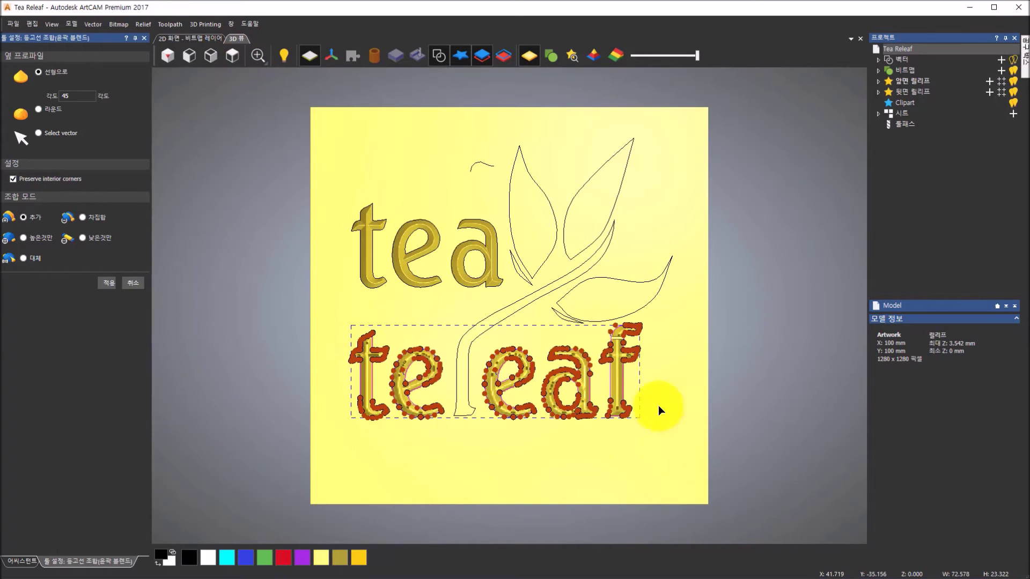
shift+click(530, 301)
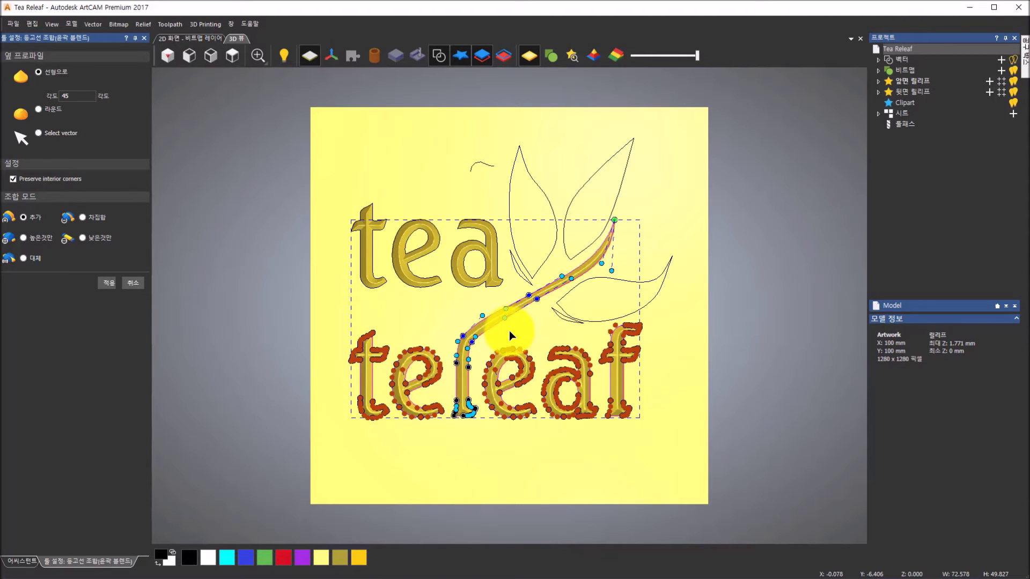
scroll(509, 333, up, 1)
drag(532, 367, 577, 216)
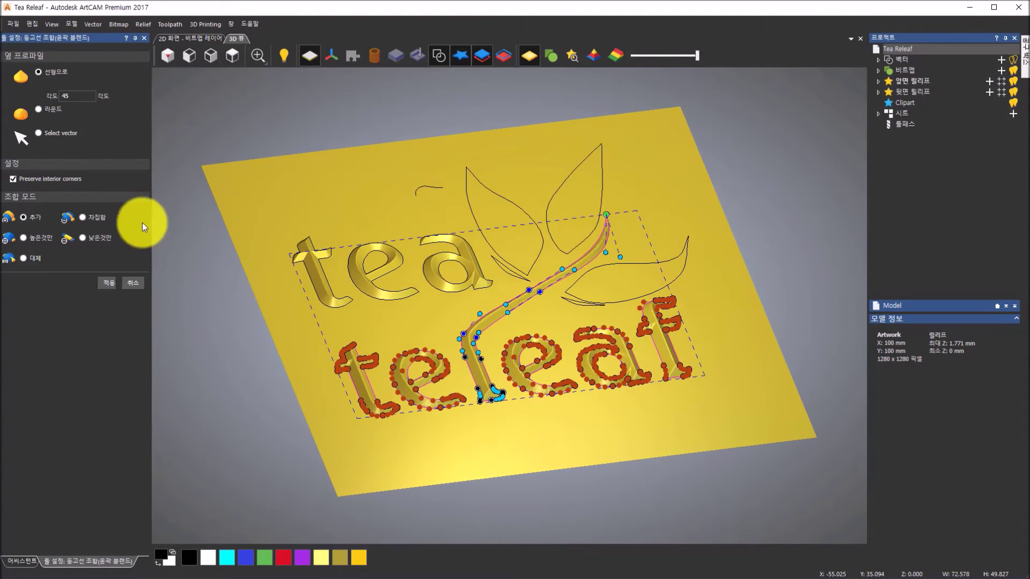
click(109, 283)
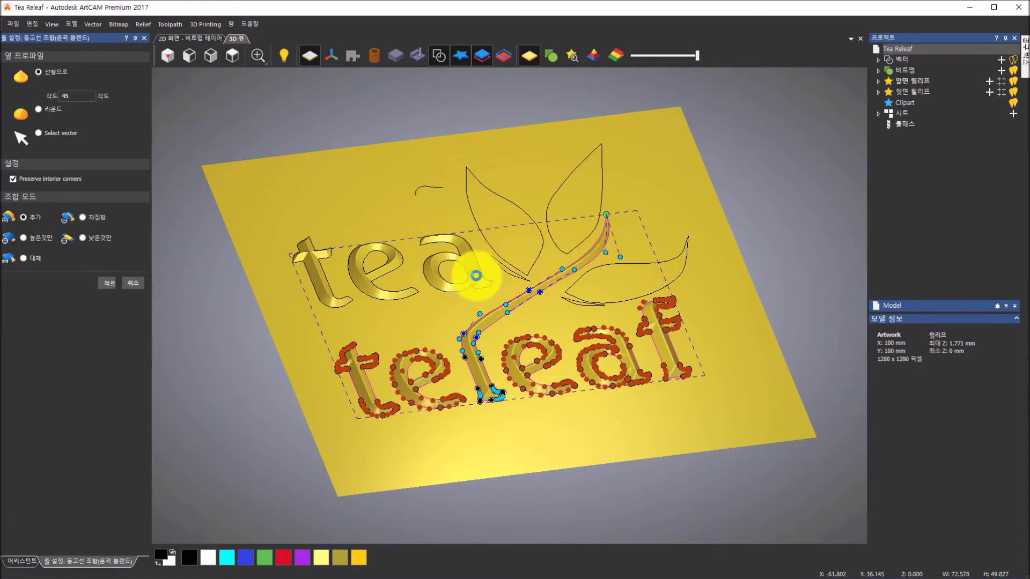
Apply a rounded Contour Blend in Add mode to the two thin slivers beside the leaves, then deselect them
click(505, 270)
shift+click(578, 305)
scroll(565, 274, up, 2)
scroll(532, 284, up, 2)
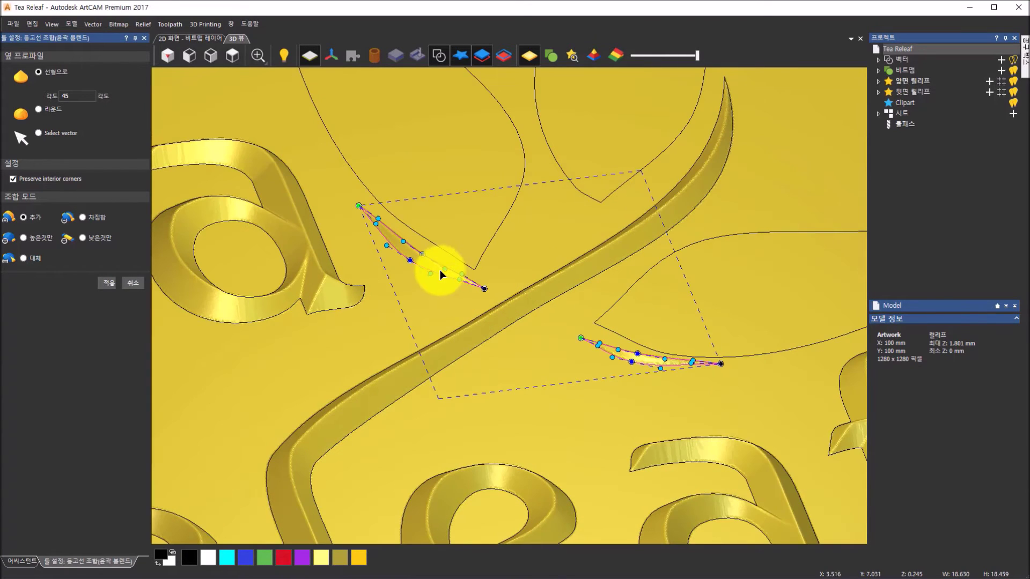
click(38, 109)
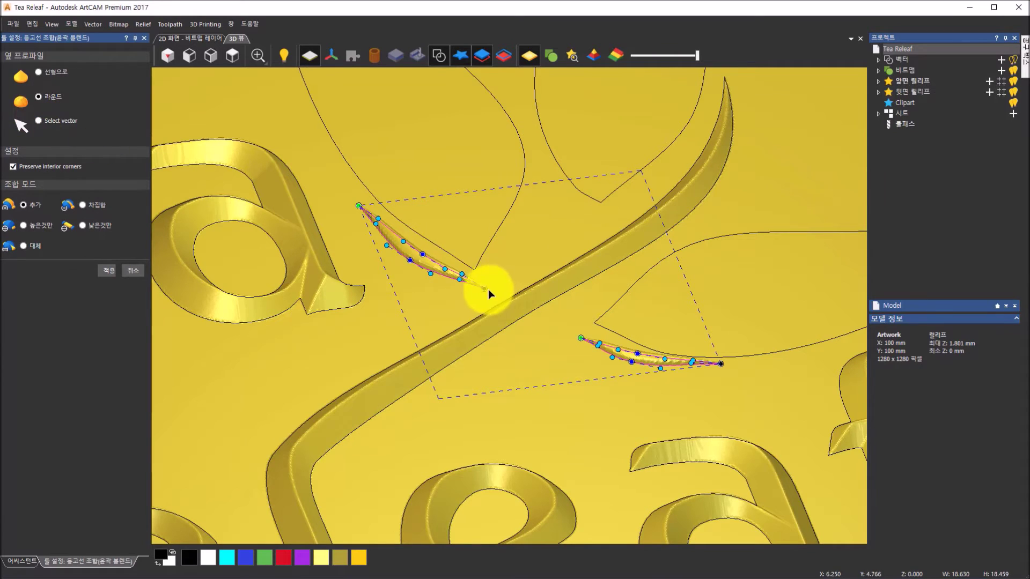
click(106, 271)
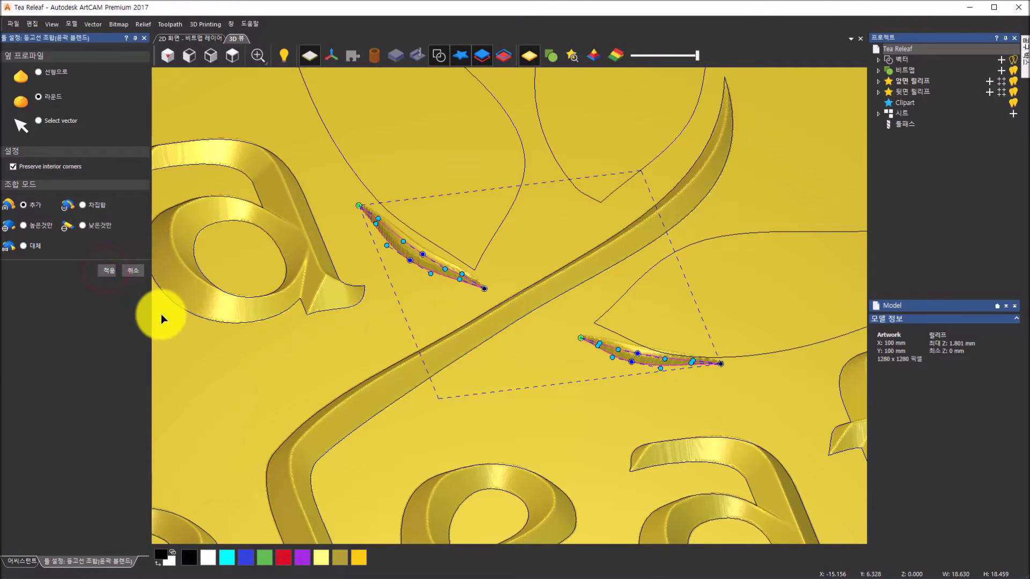
click(200, 347)
scroll(206, 346, down, 5)
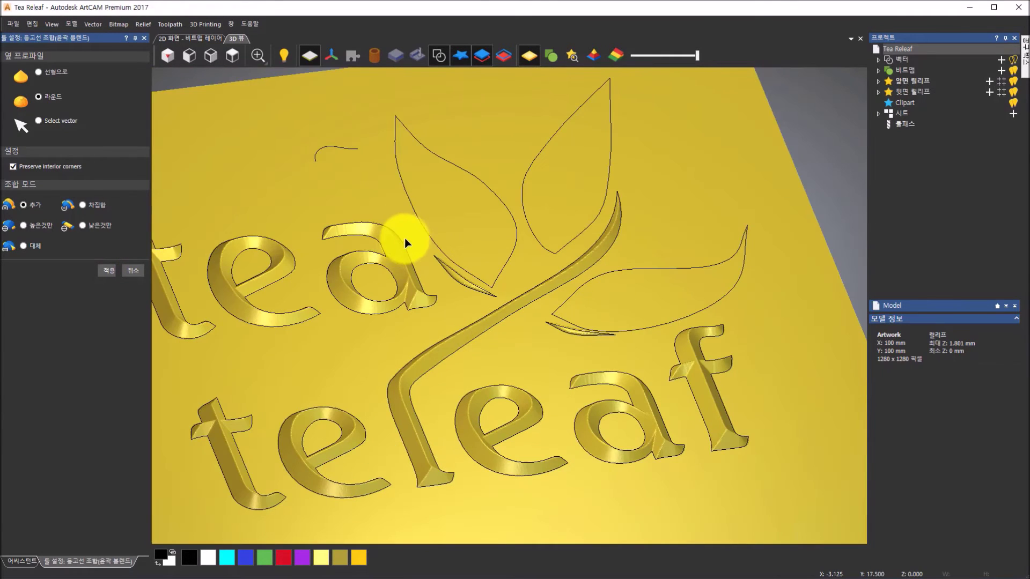
Try the rounded and the 45-degree linear Contour Blend profiles on the leftmost large leaf
click(423, 228)
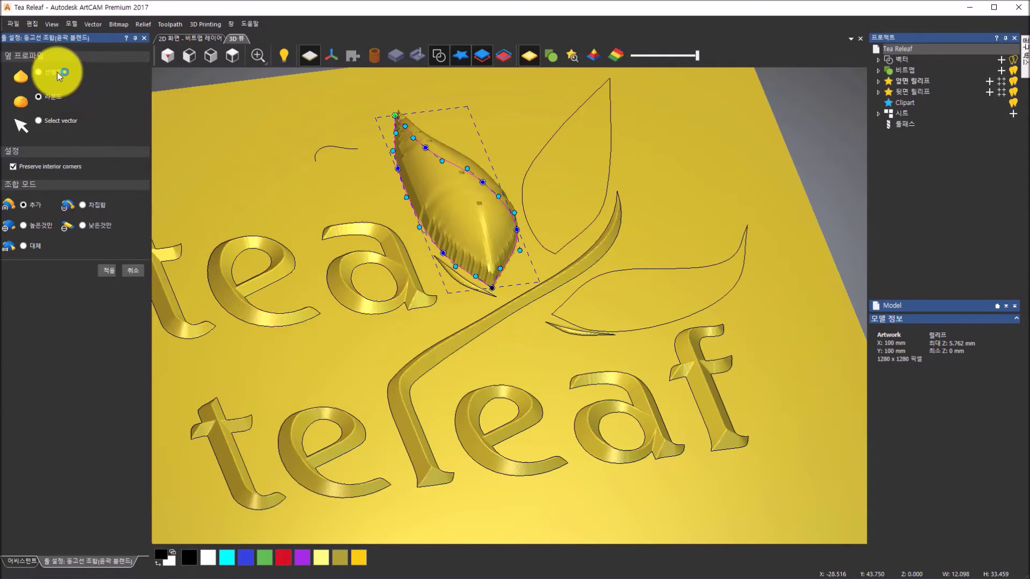
click(39, 71)
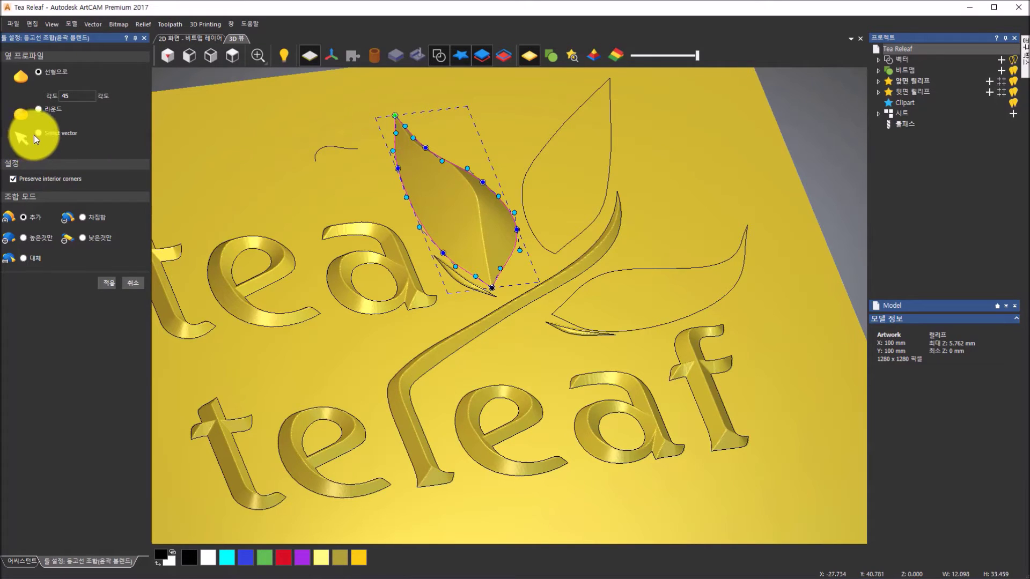
Switch the Contour Blend to a vector-defined side profile and set the small open curve above "tea" as the profile vector
click(35, 133)
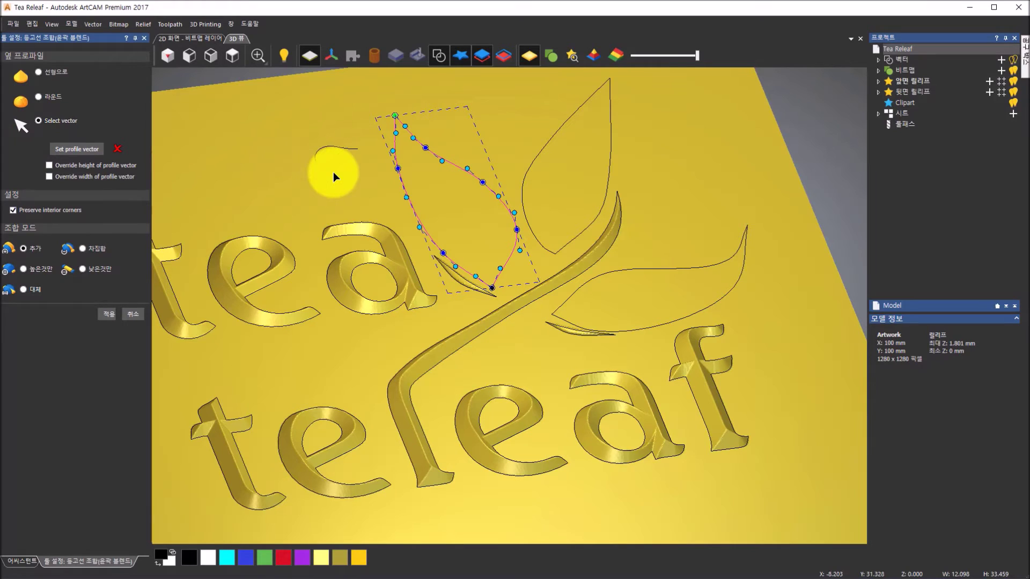
click(346, 147)
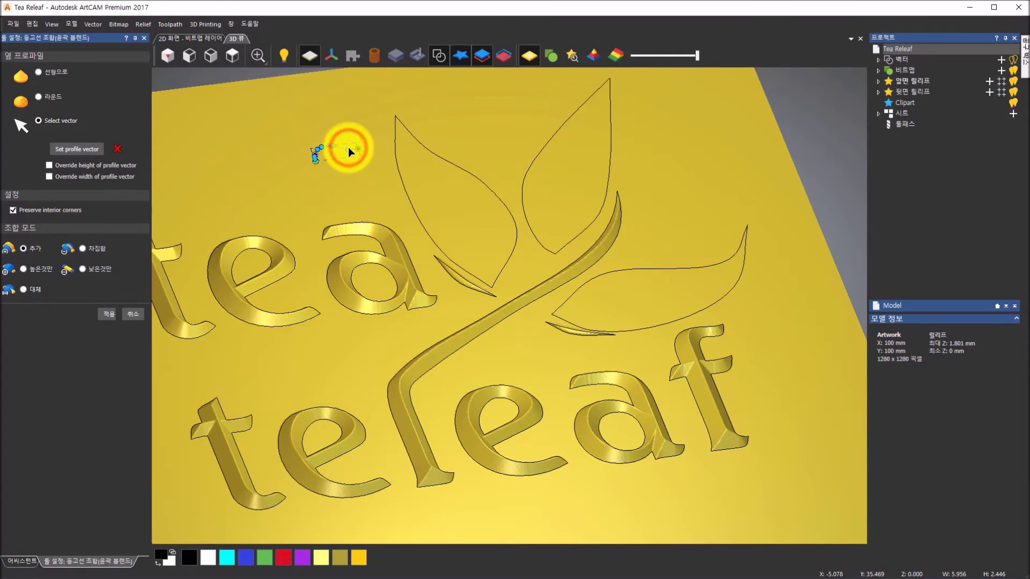
click(89, 151)
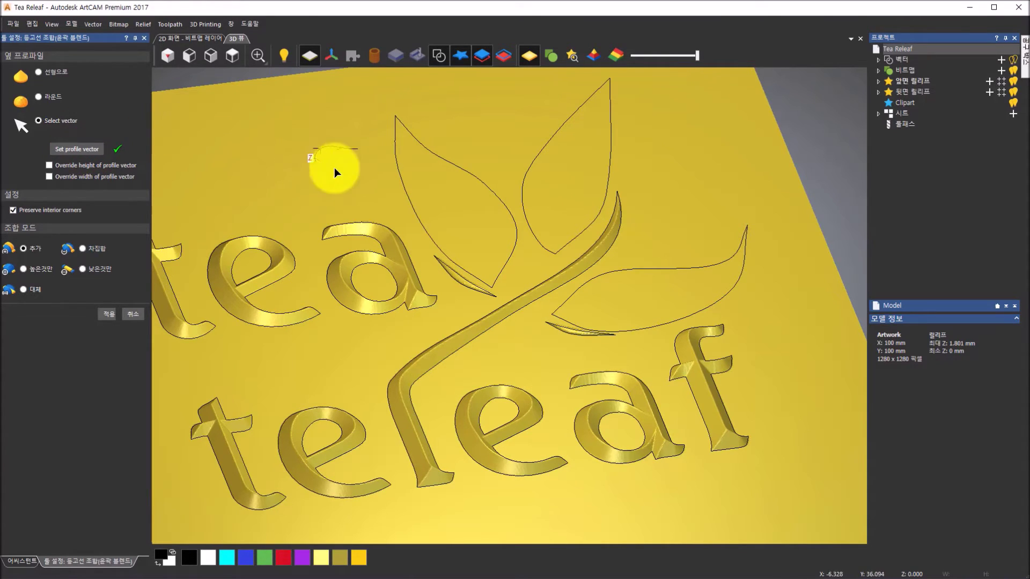
Apply the custom-profile Contour Blend in Add mode to all three large leaves and close the tool
click(421, 225)
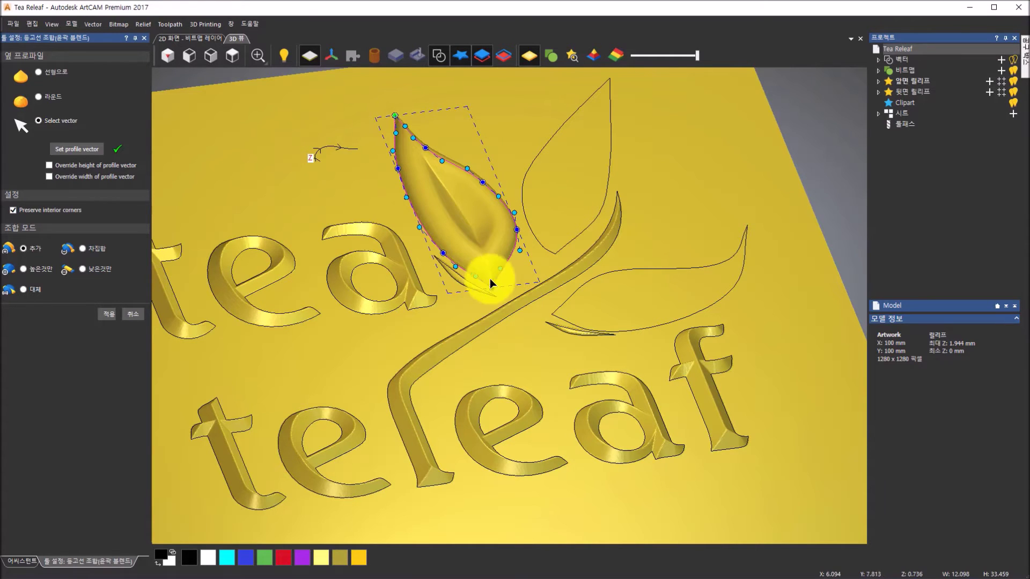
drag(486, 202, 467, 275)
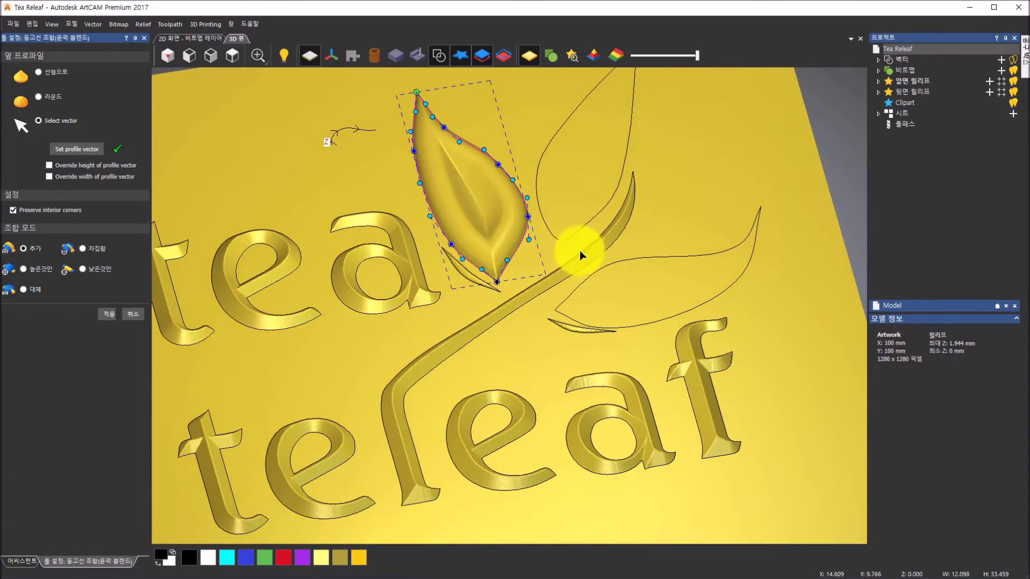
click(582, 229)
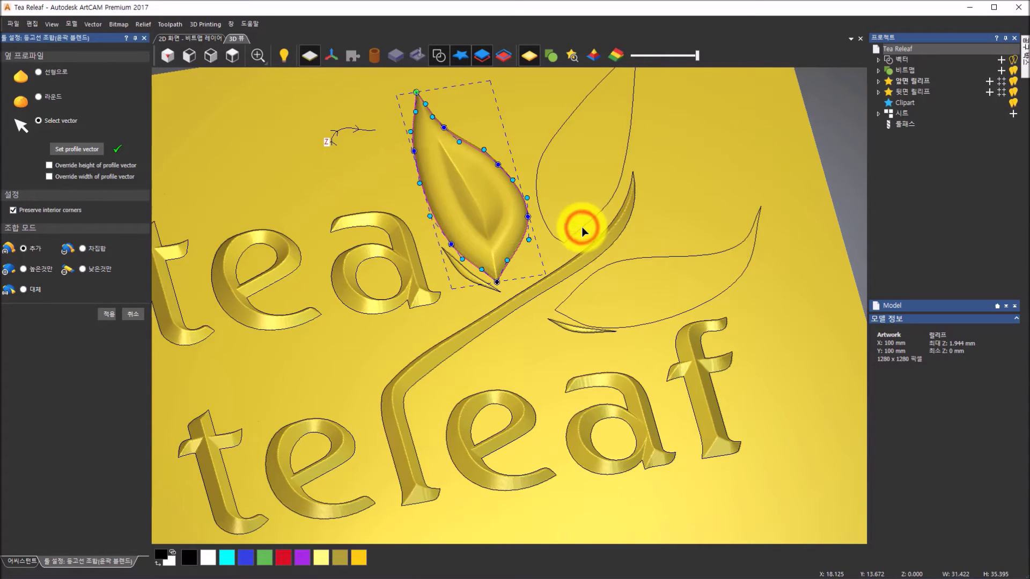
shift+click(693, 256)
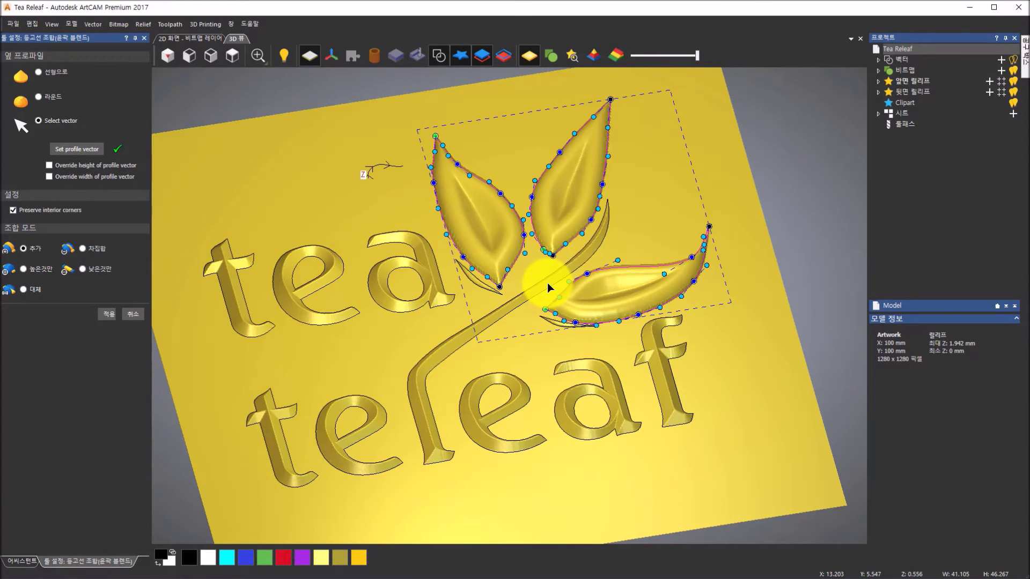
click(107, 315)
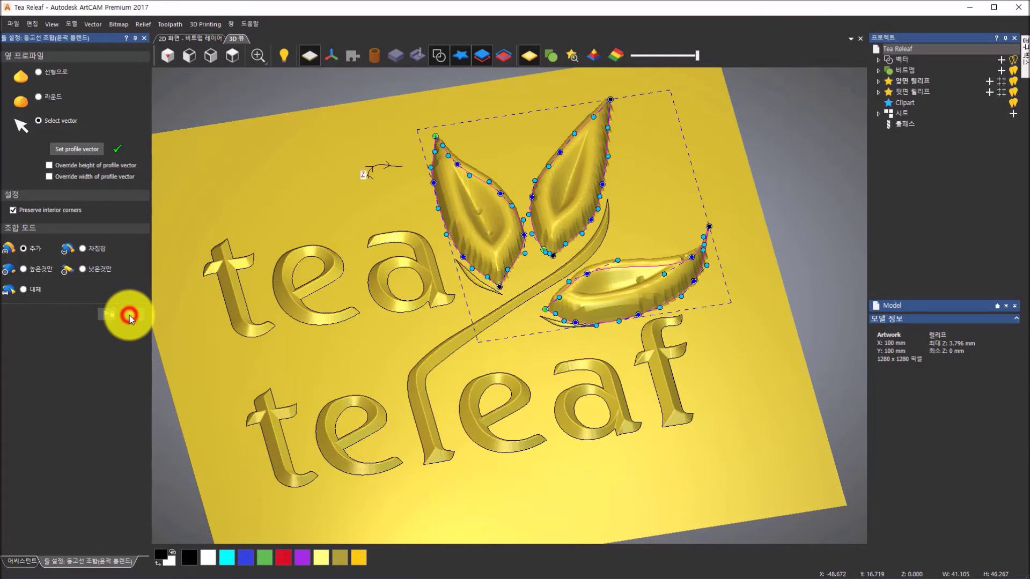
click(129, 315)
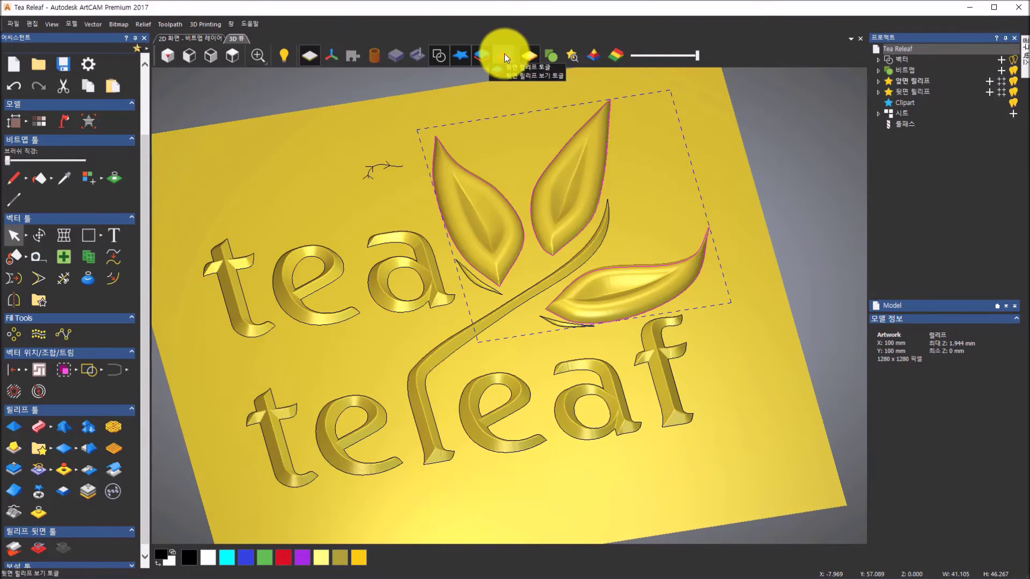
Hide the vector outlines and view the finished letter, stem and leaf reliefs in 3D
click(436, 56)
drag(413, 127, 464, 321)
drag(536, 305, 573, 294)
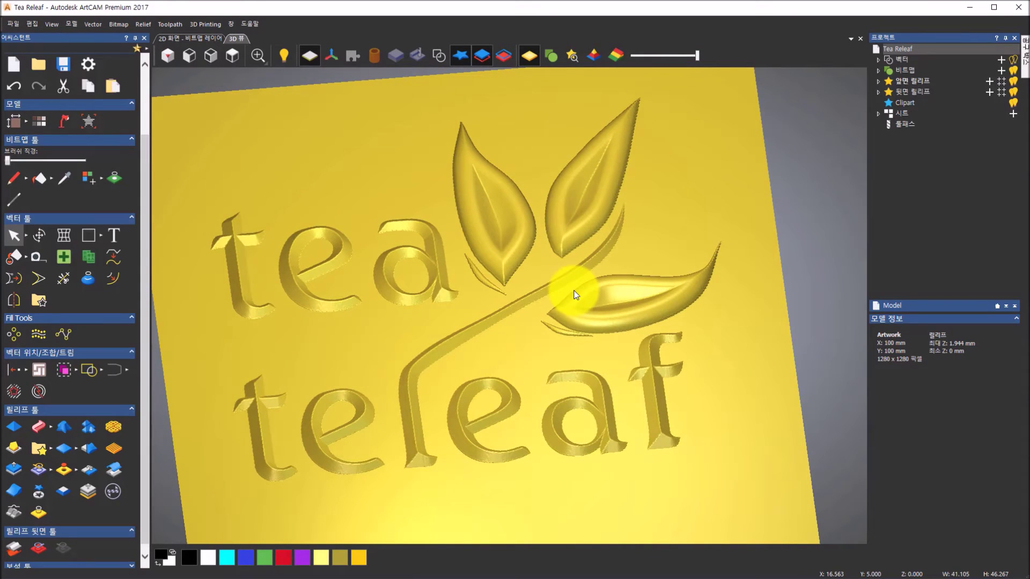
Advance to the interlocking-rings example slide, switch back to ArtCAM and open quarter-weave.art from the 10강 folder
scroll(223, 281, up, 2)
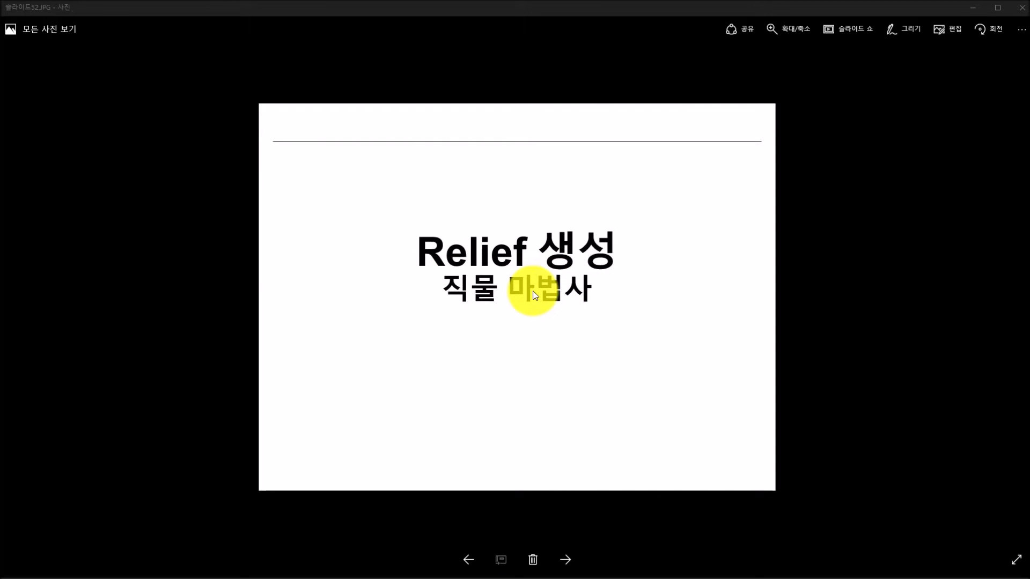
click(570, 559)
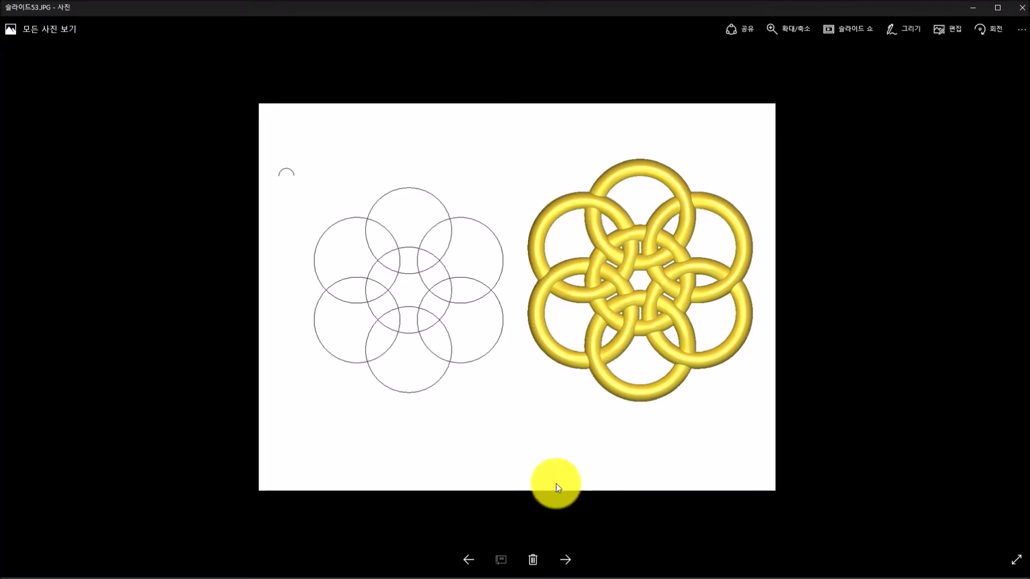
key(alt+Tab)
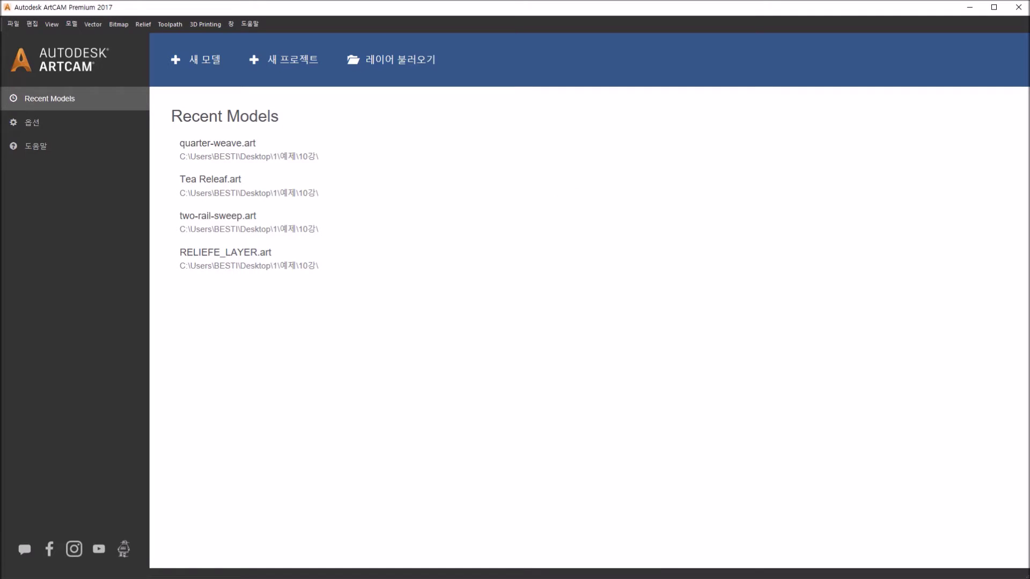
click(429, 66)
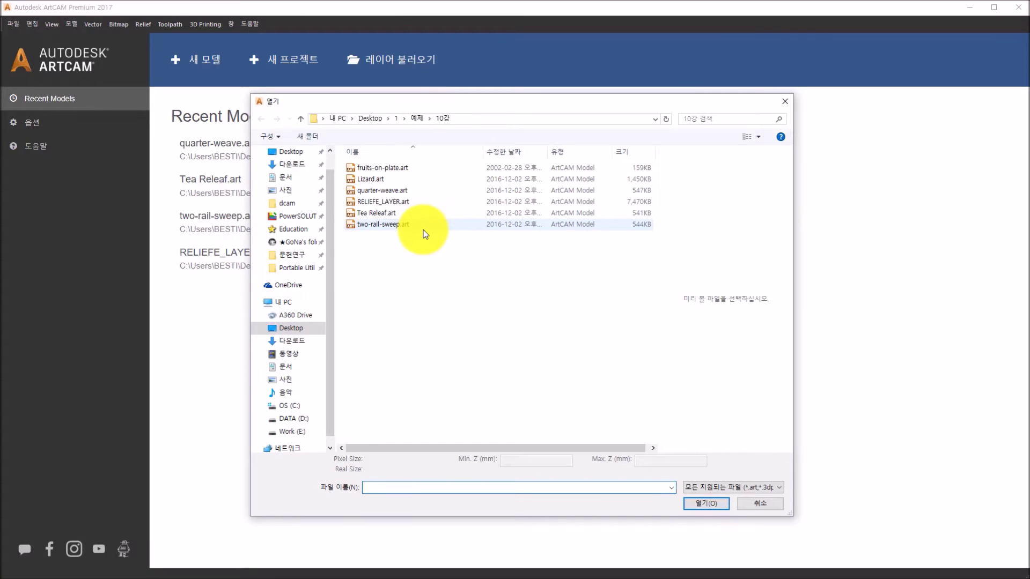
click(418, 194)
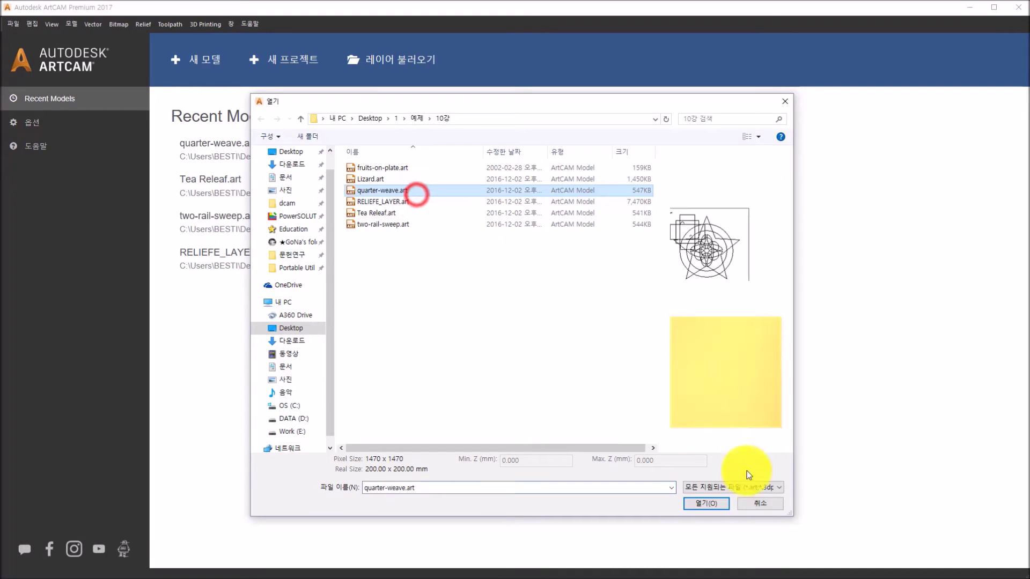
click(721, 504)
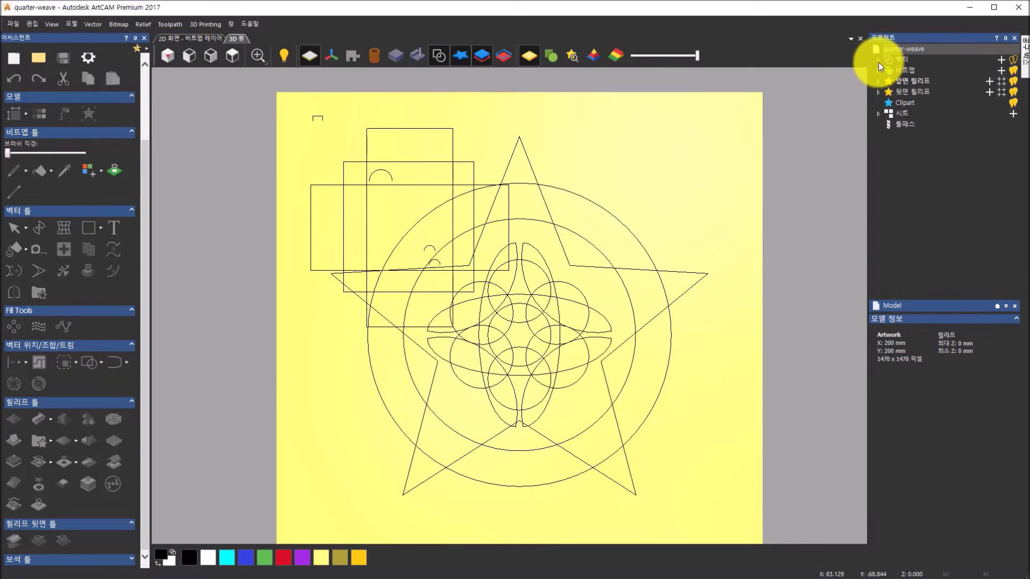
Hide the weave 1, weave 2 and weave 3 vector layers and make the visible weave 4 layer active
click(878, 60)
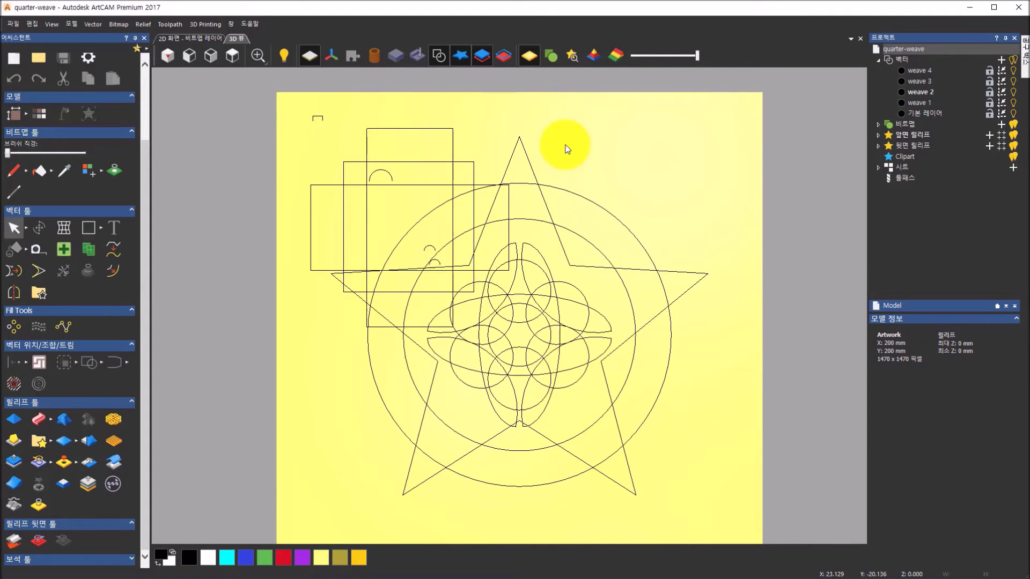
click(909, 60)
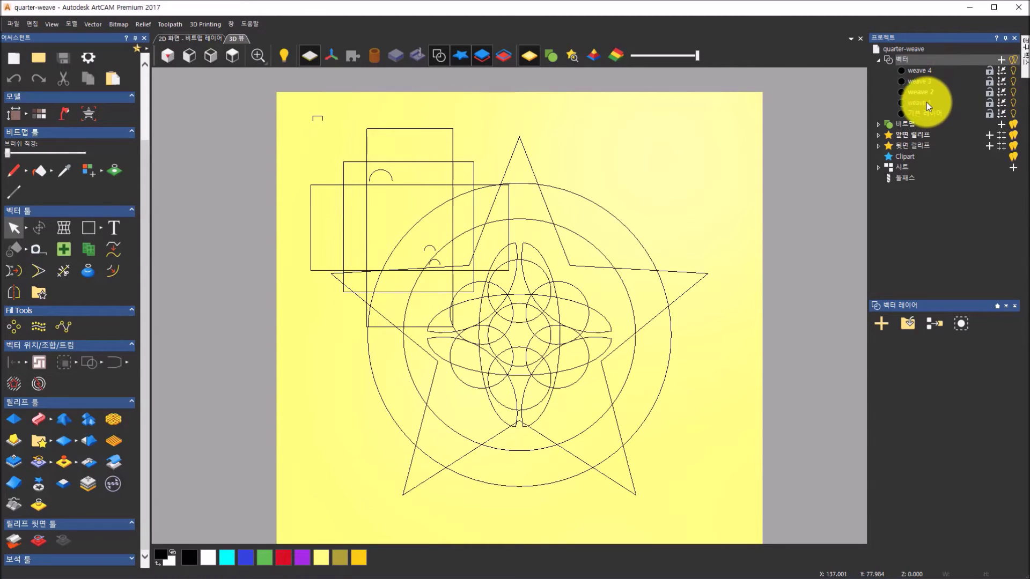
click(1000, 102)
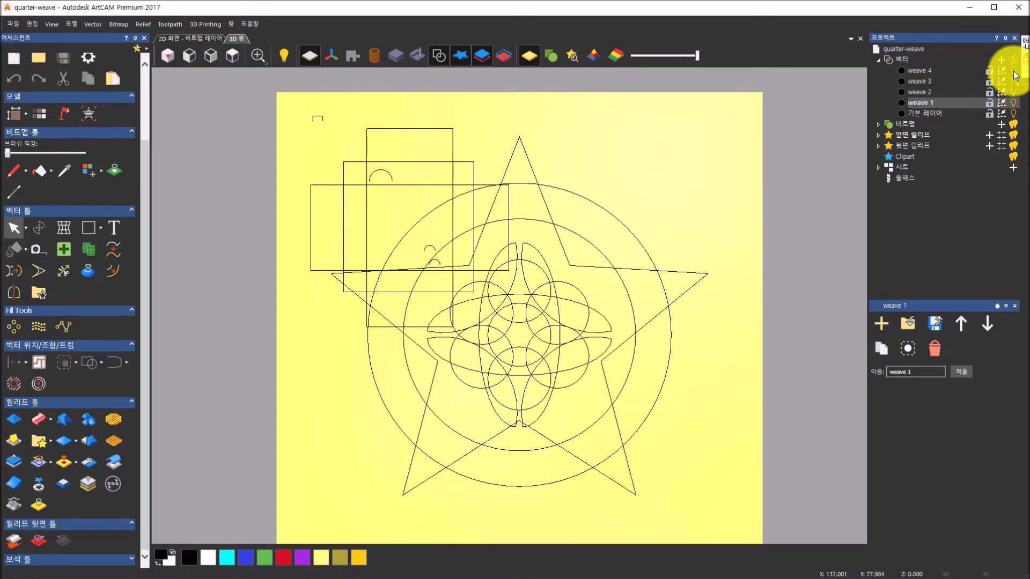
click(1013, 71)
click(1013, 81)
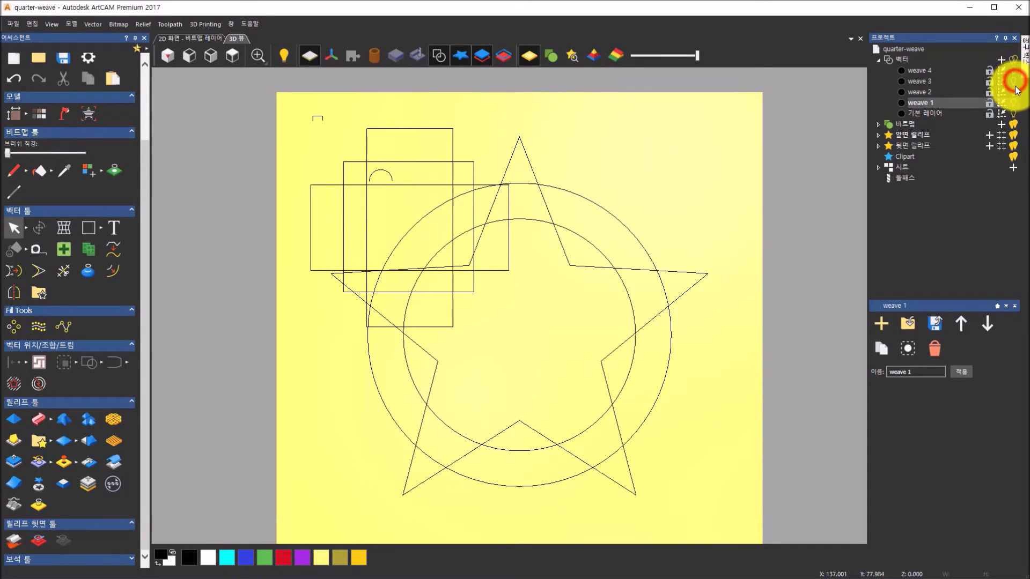
click(1013, 91)
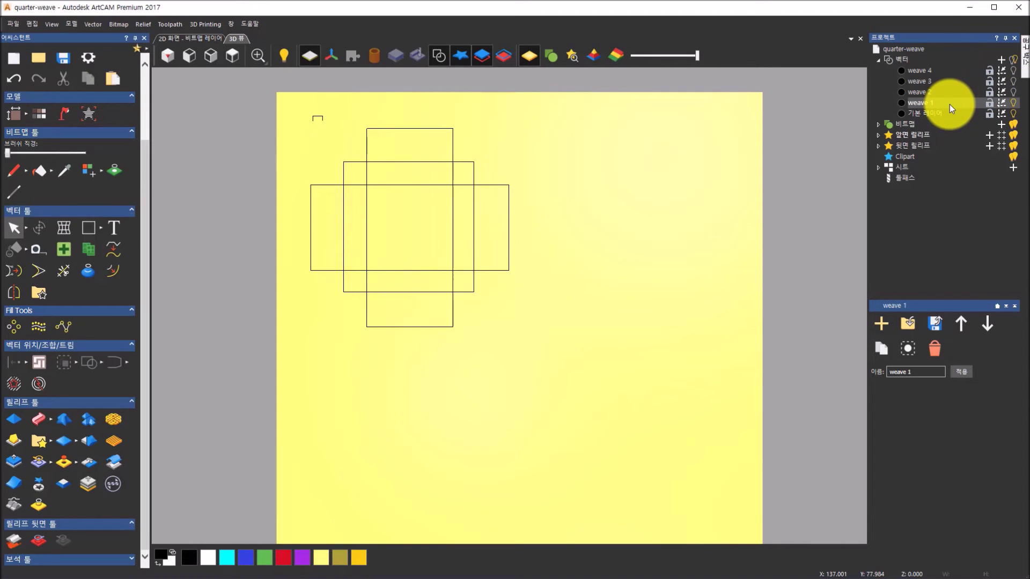
click(1014, 102)
click(1014, 72)
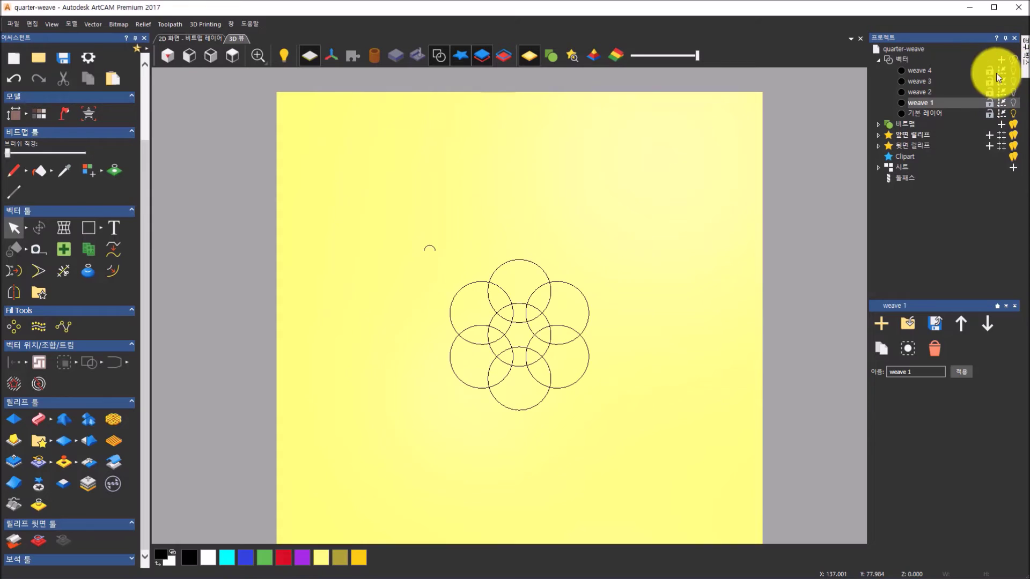
click(919, 70)
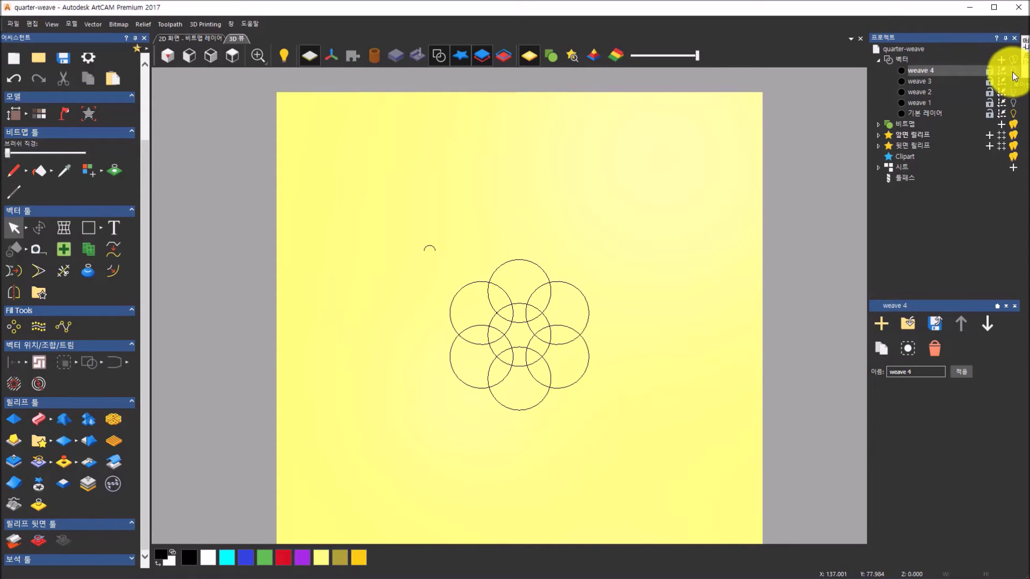
Start the Weave Tool, set the seven overlapping circles as drive rails and the small arc as the cross section
scroll(565, 329, up, 2)
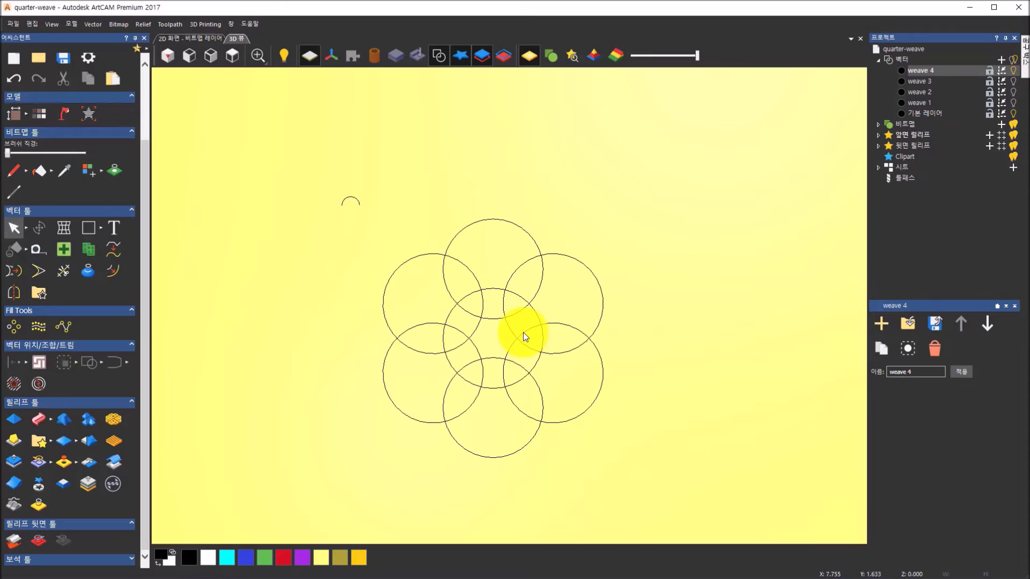
click(114, 423)
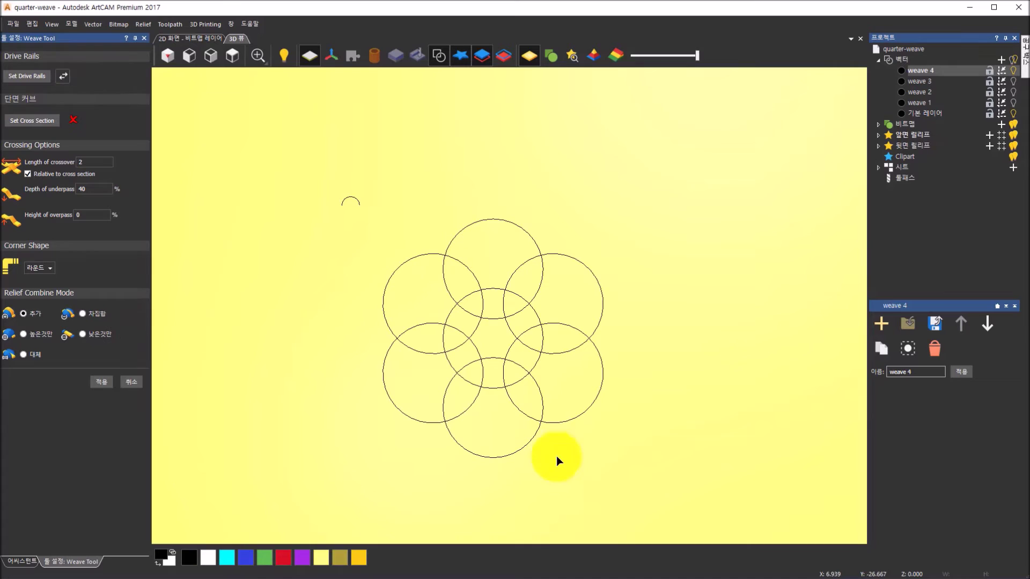
drag(689, 487, 374, 215)
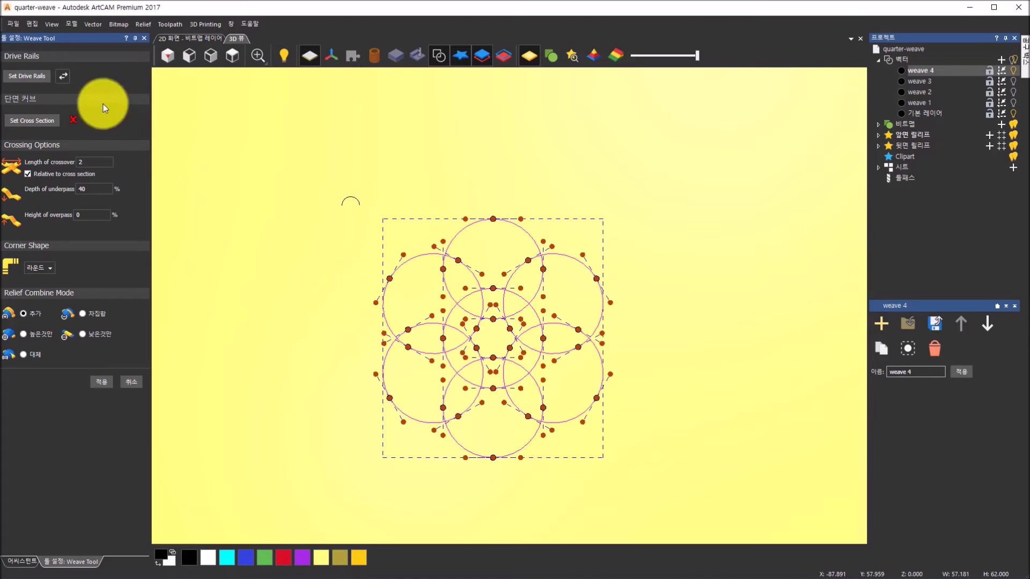
click(36, 79)
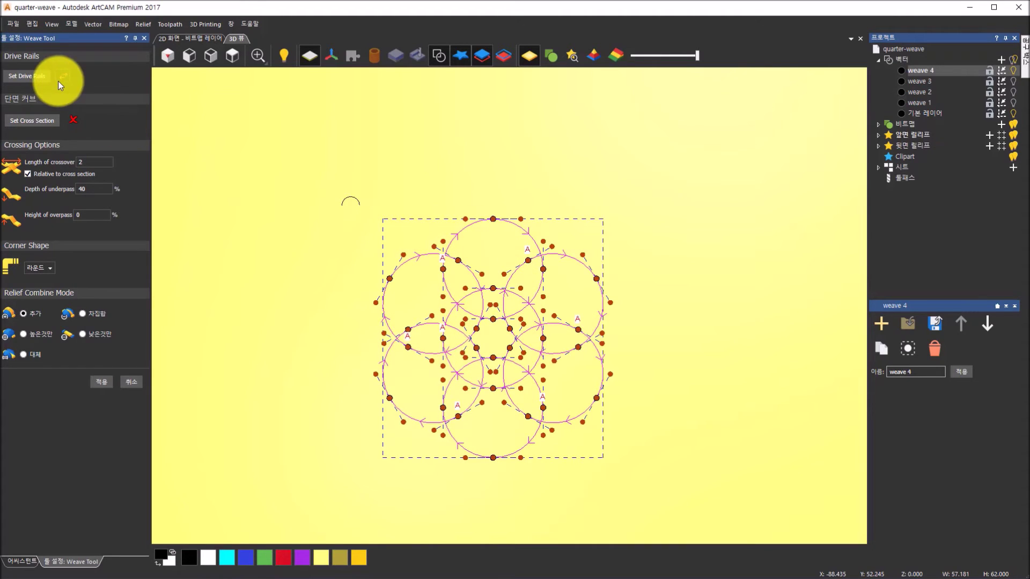
click(359, 198)
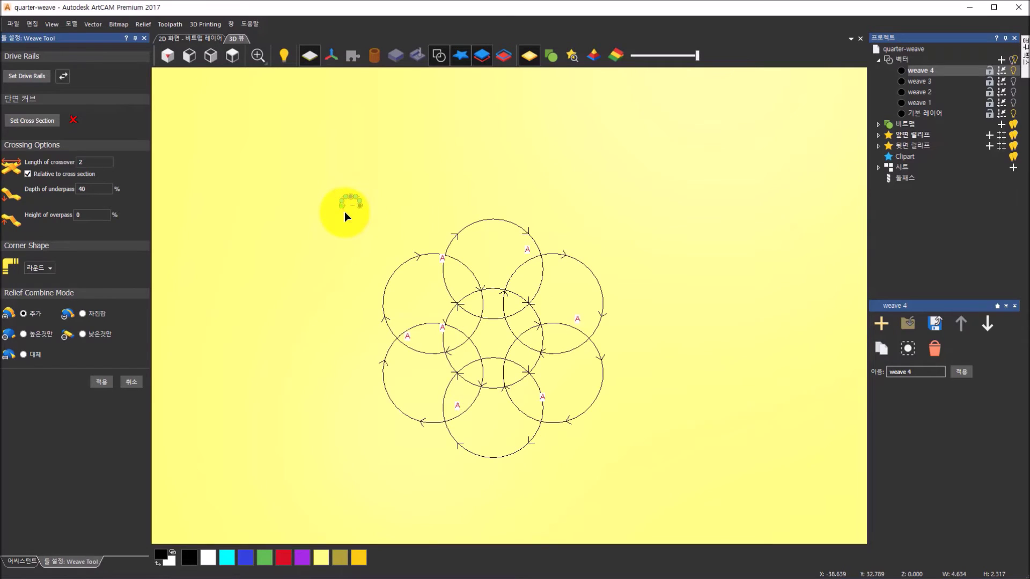
click(30, 120)
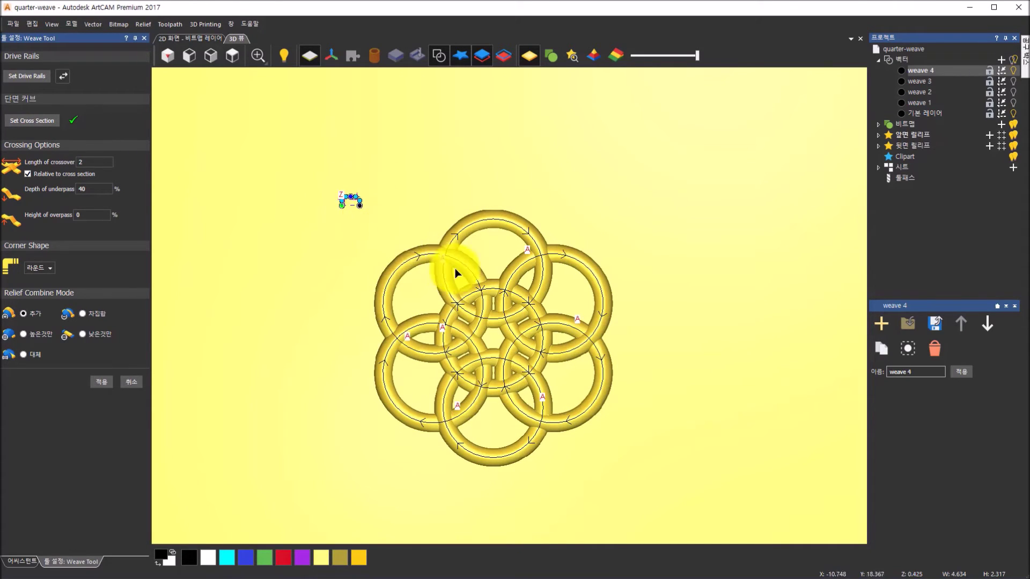
Hide the vector display in 3D and inspect the crossings of the woven rings up close
drag(588, 409, 348, 317)
scroll(460, 413, up, 3)
drag(526, 442, 536, 359)
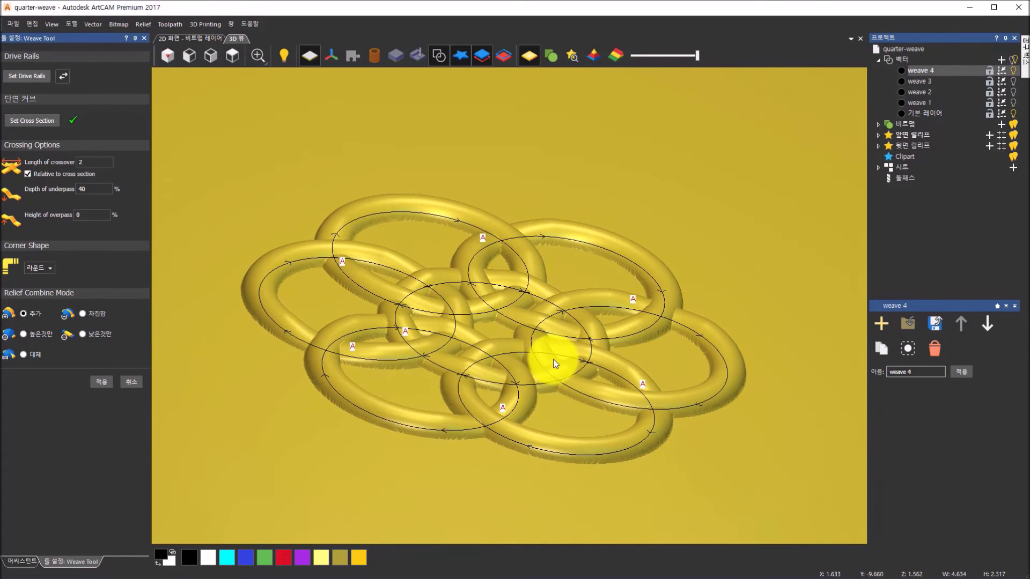
scroll(428, 296, up, 3)
drag(664, 328, 572, 370)
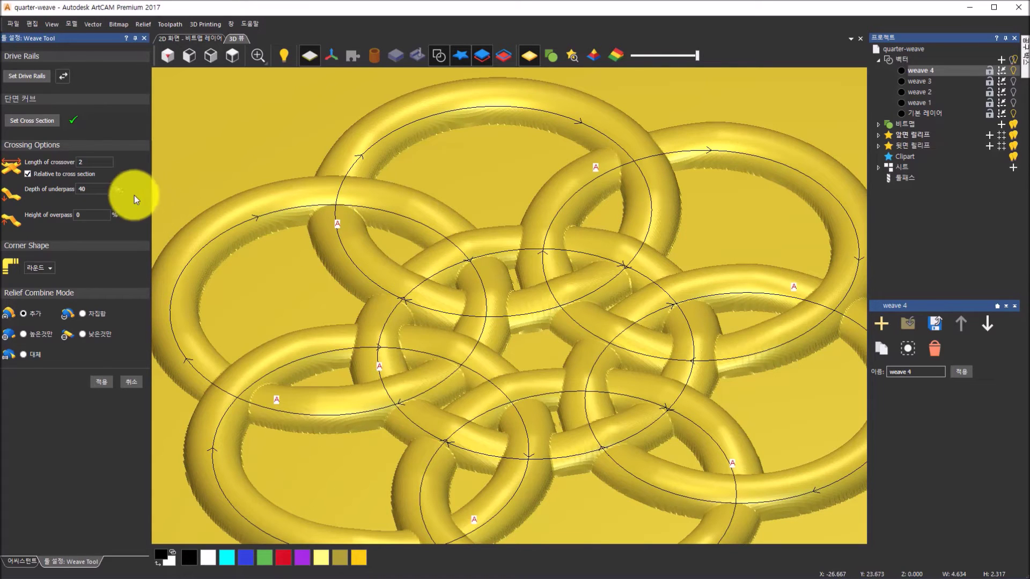
drag(473, 266, 541, 242)
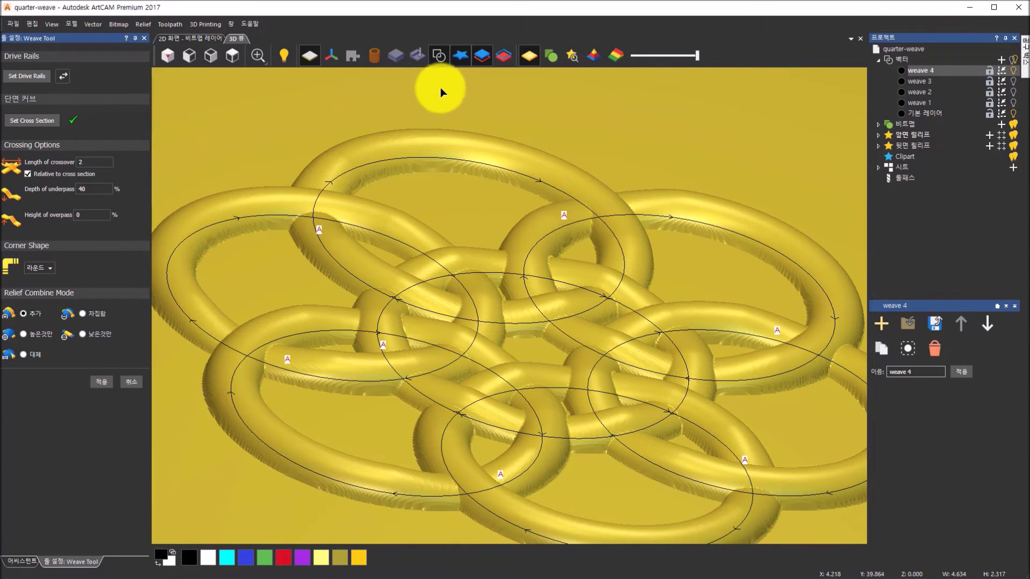
click(435, 57)
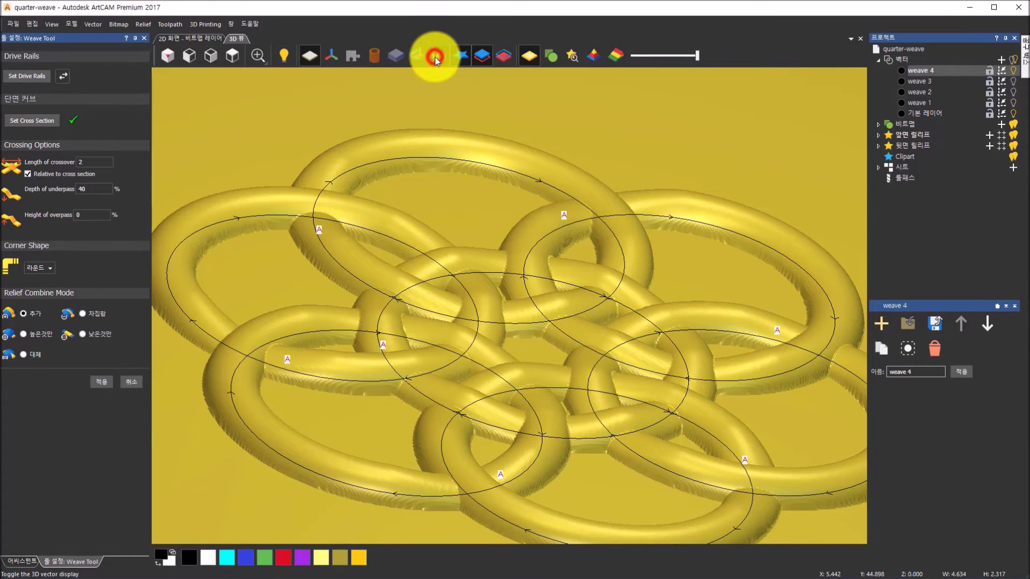
drag(633, 211, 579, 218)
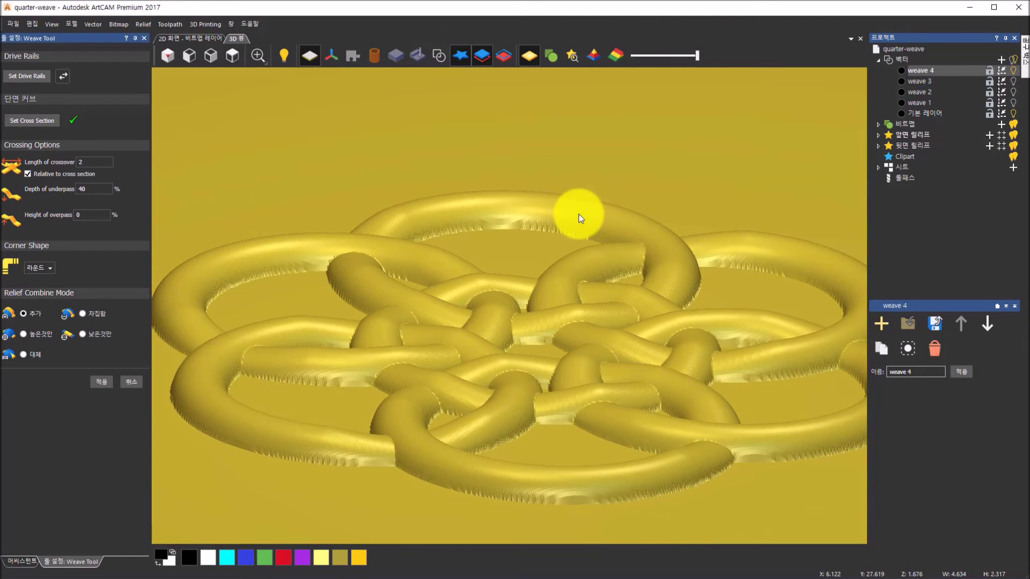
scroll(712, 353, up, 3)
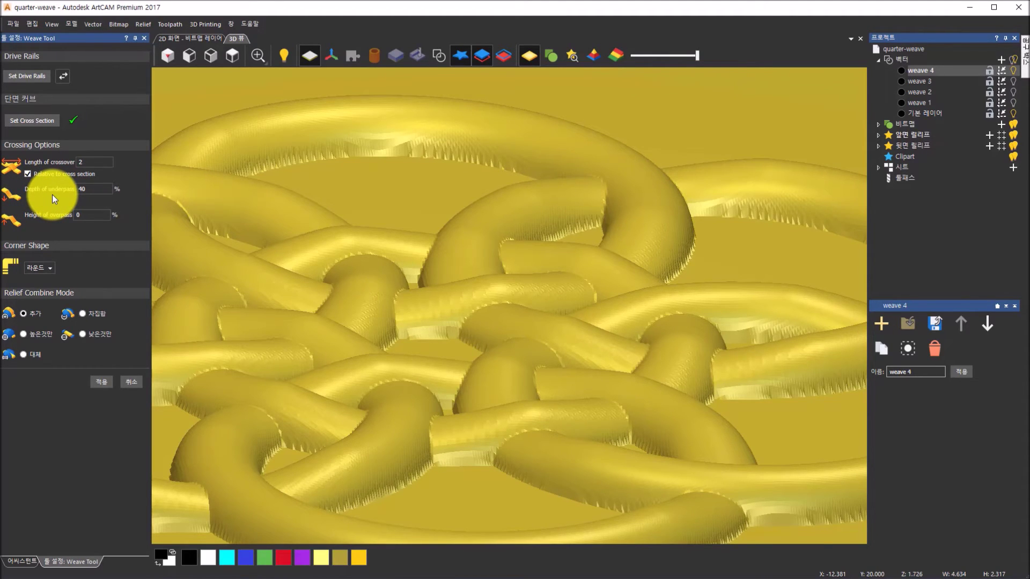
Set the weave's depth of underpass to 80%
click(92, 190)
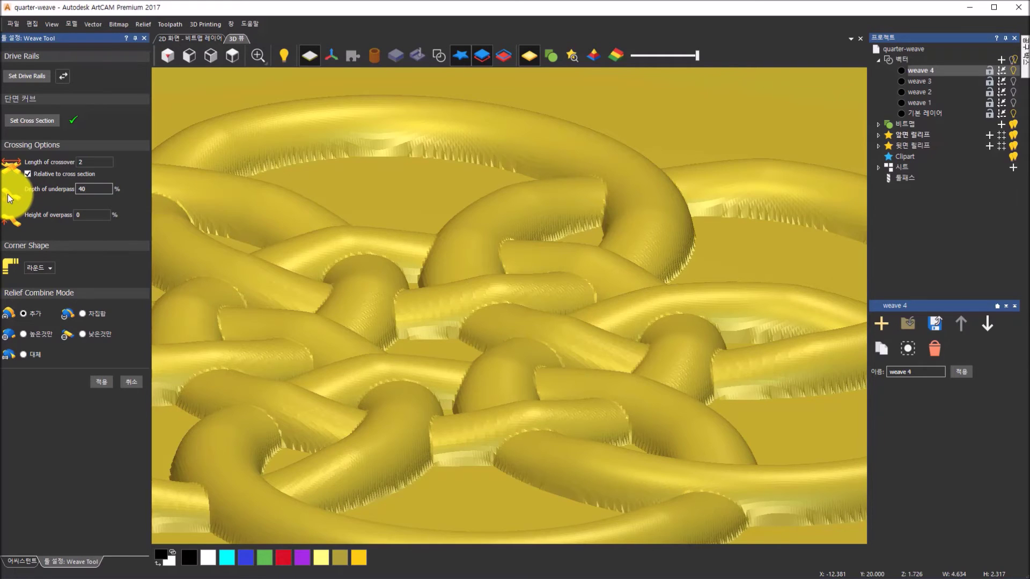
click(88, 190)
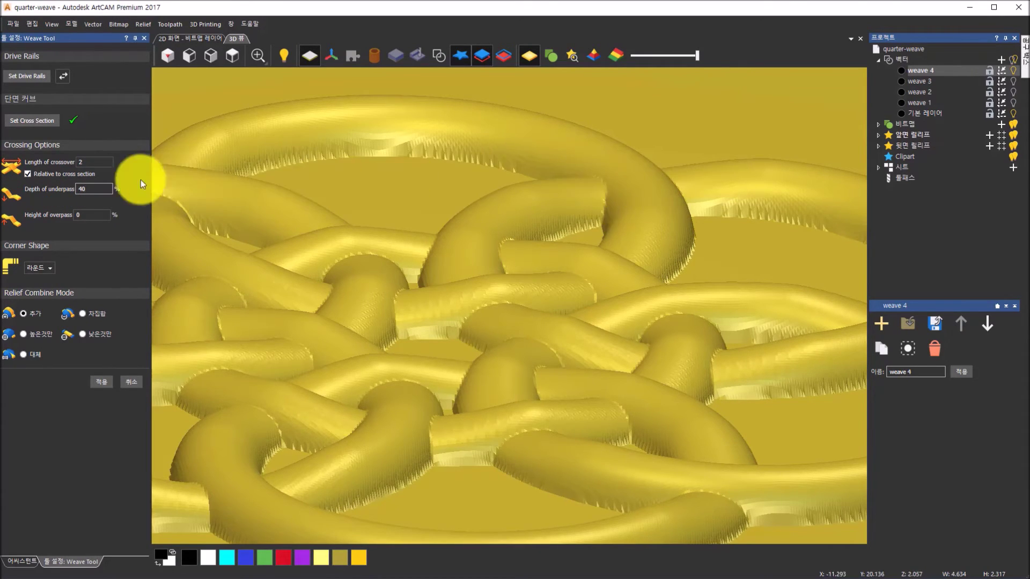
double_click(101, 189)
text(80)
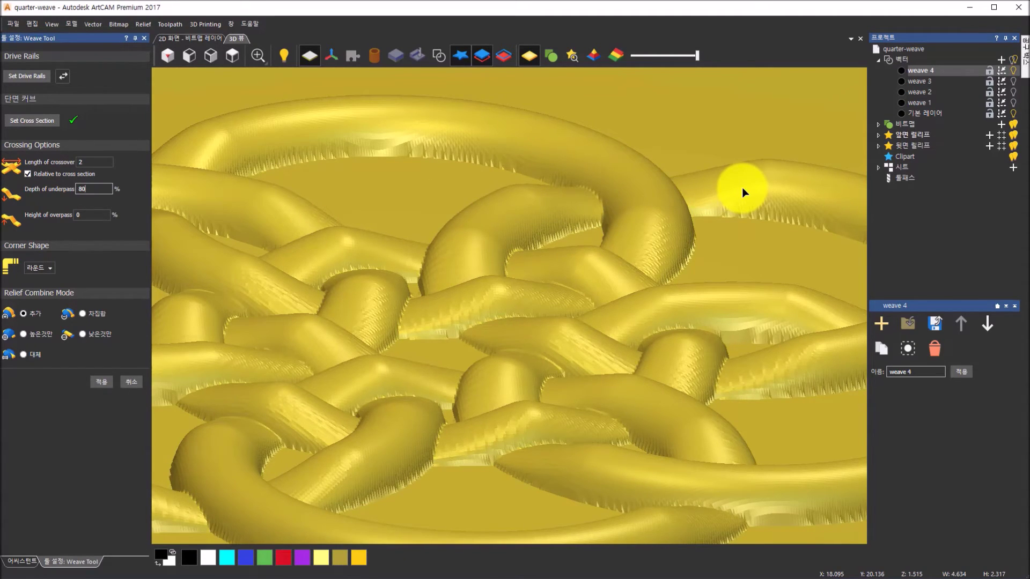
double_click(94, 189)
key(BackSpace)
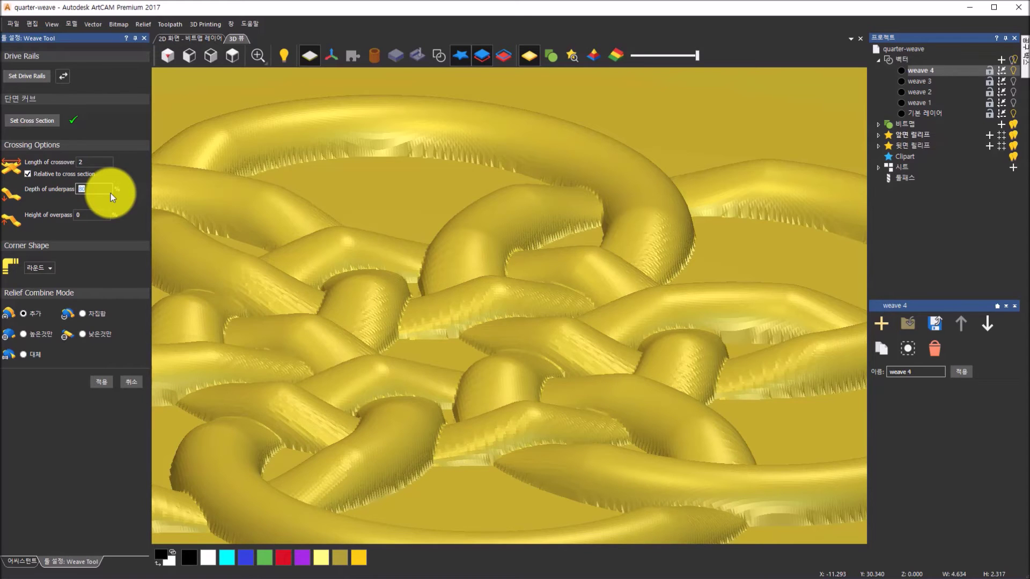
text(80)
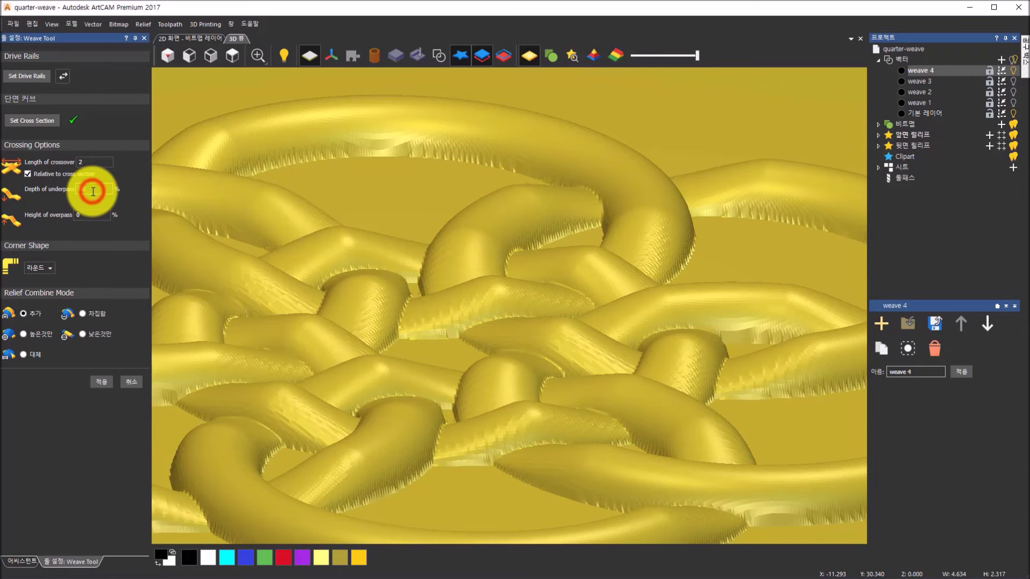
Set the weave's height of overpass to 40% while viewing the crossings at a low angle
click(75, 218)
click(13, 230)
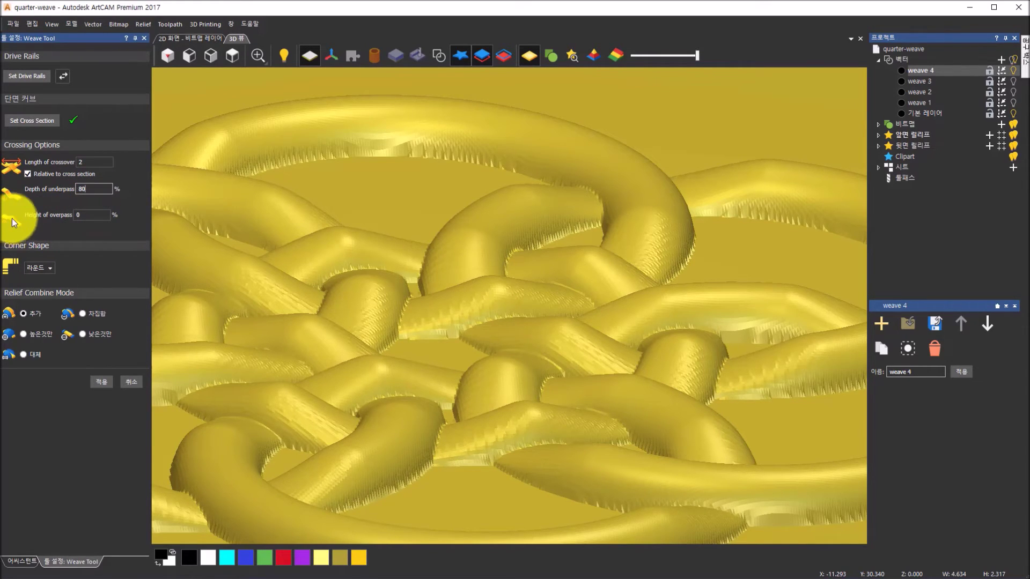
click(91, 215)
drag(575, 256, 579, 230)
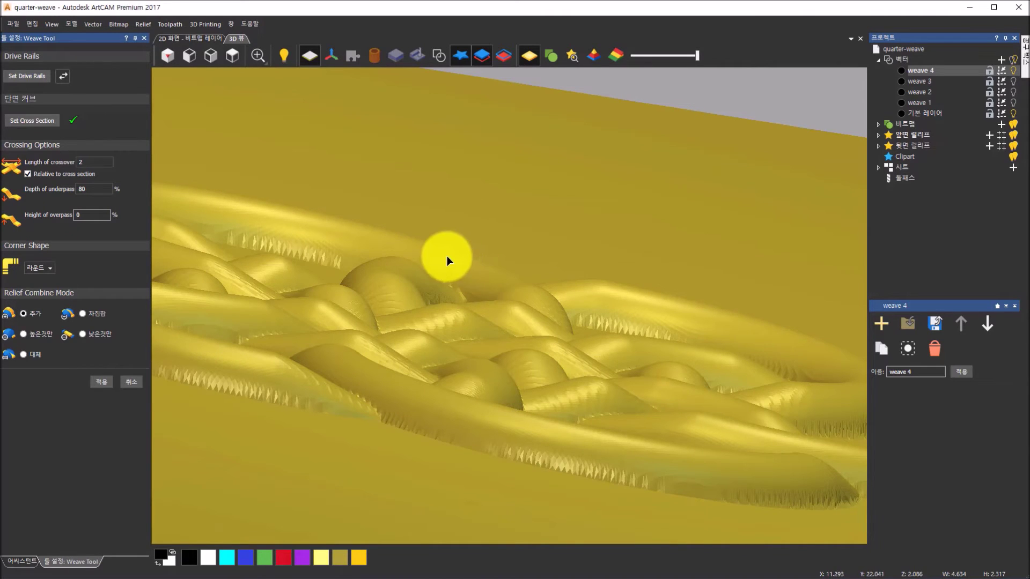
scroll(481, 280, up, 4)
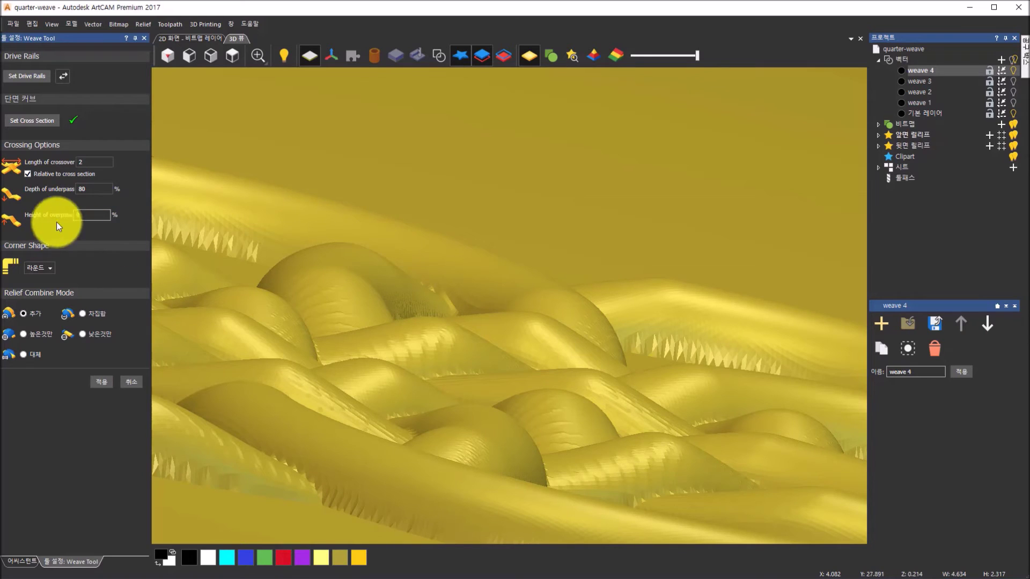
double_click(101, 214)
text(40)
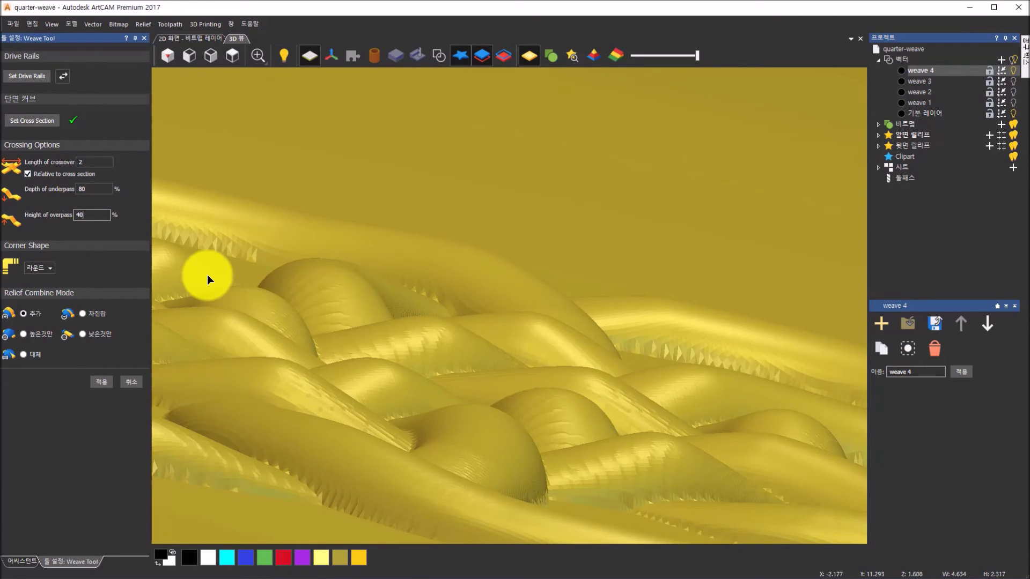
Examine the ring crossings of the weave from several angles and open the length of crossover for editing
drag(584, 360, 503, 394)
scroll(490, 407, down, 5)
click(92, 189)
click(90, 214)
drag(410, 325, 533, 394)
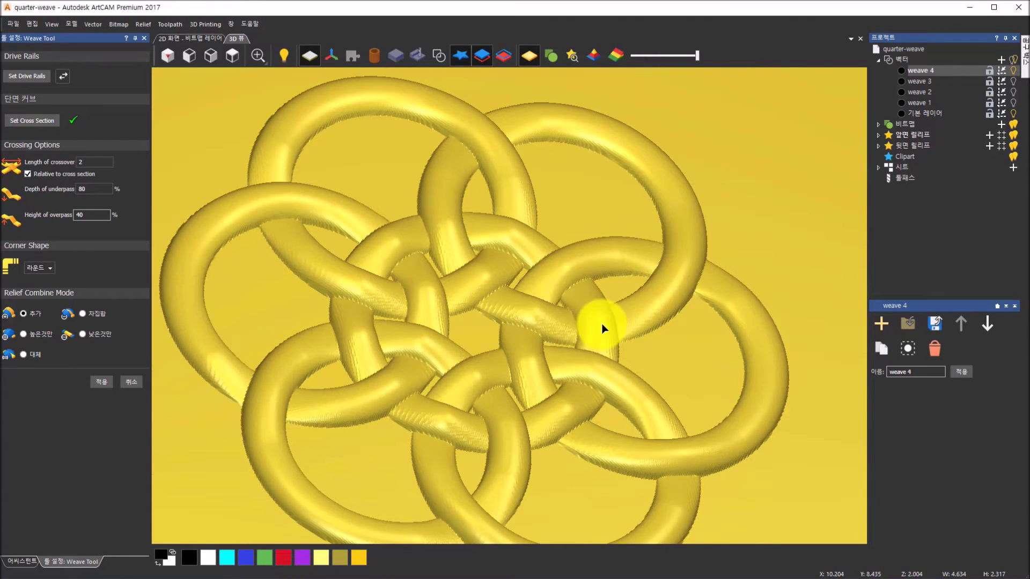
scroll(601, 328, up, 2)
scroll(602, 327, up, 1)
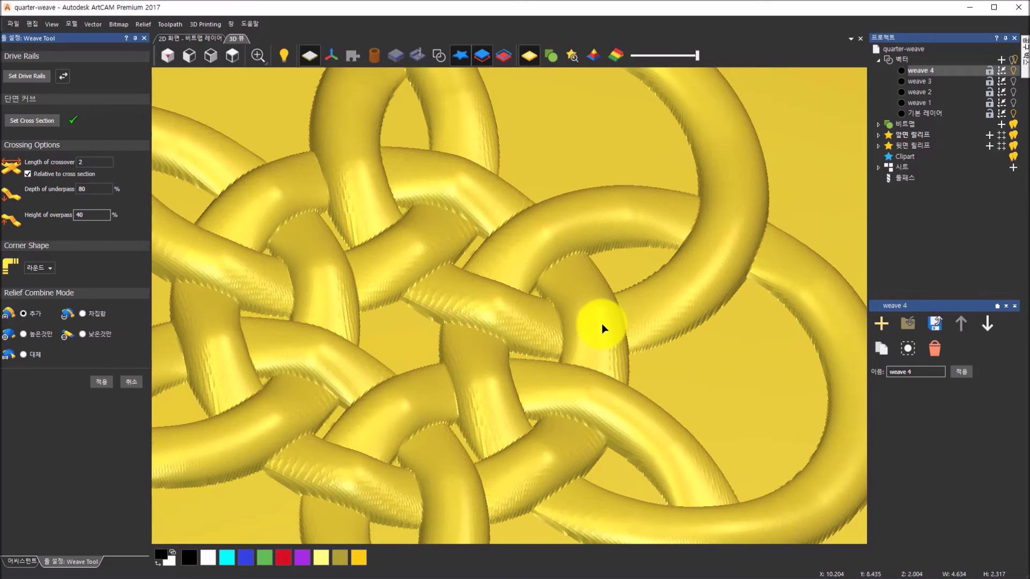
drag(603, 327, 604, 270)
click(99, 163)
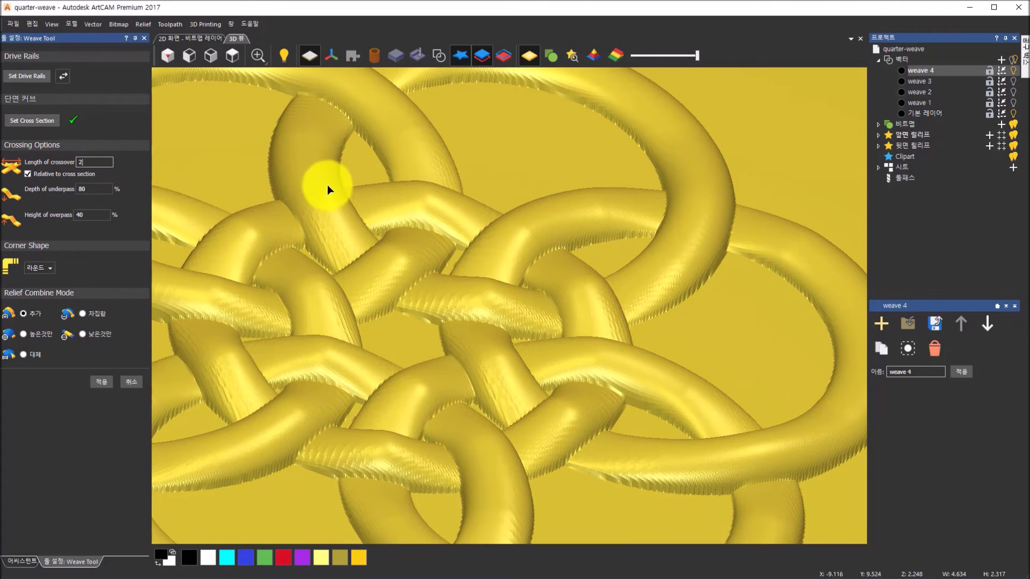
scroll(348, 151, down, 5)
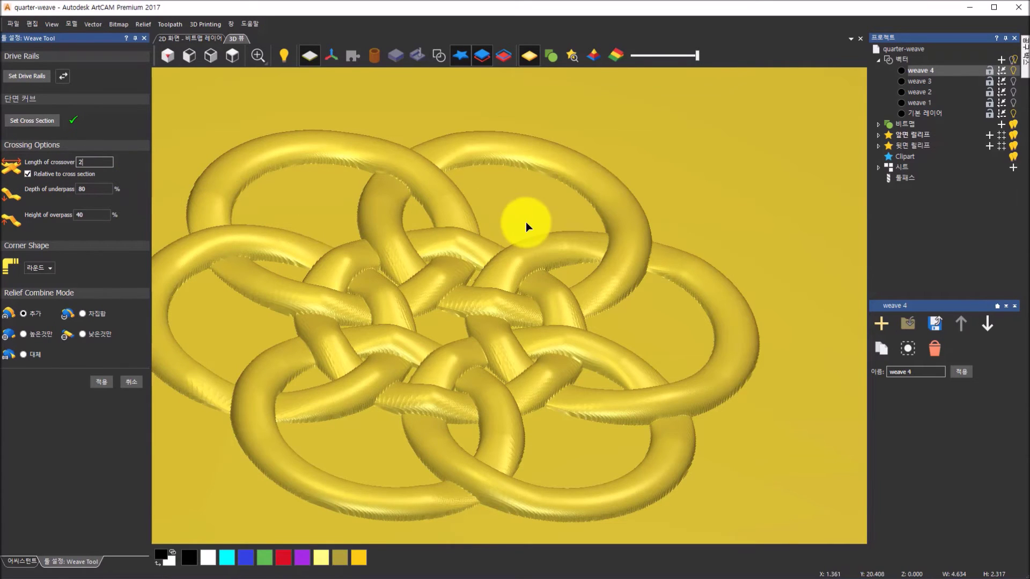
Try a crossover length of 1 for the woven ring relief
drag(558, 372, 593, 273)
scroll(593, 268, up, 5)
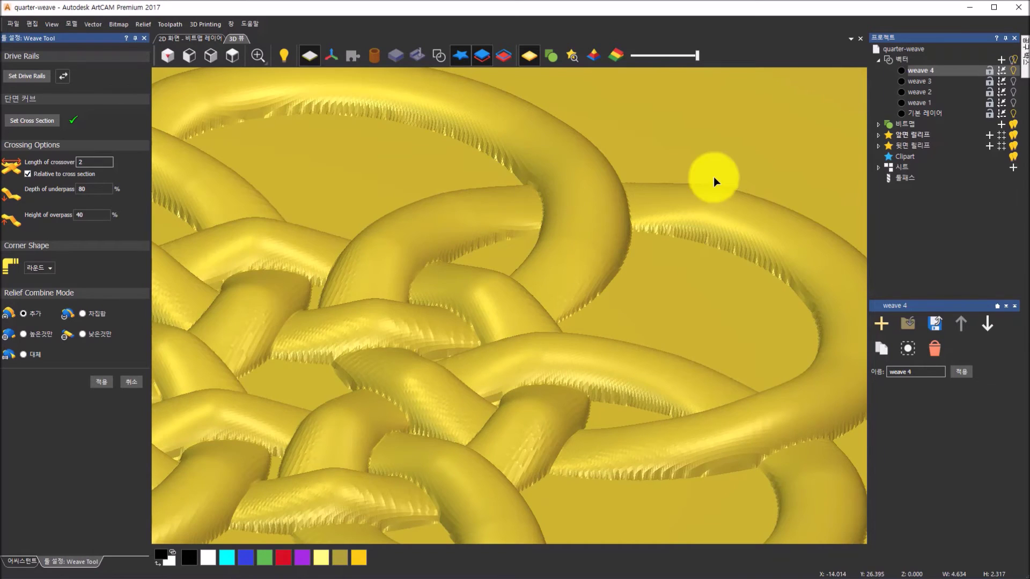
scroll(643, 202, up, 2)
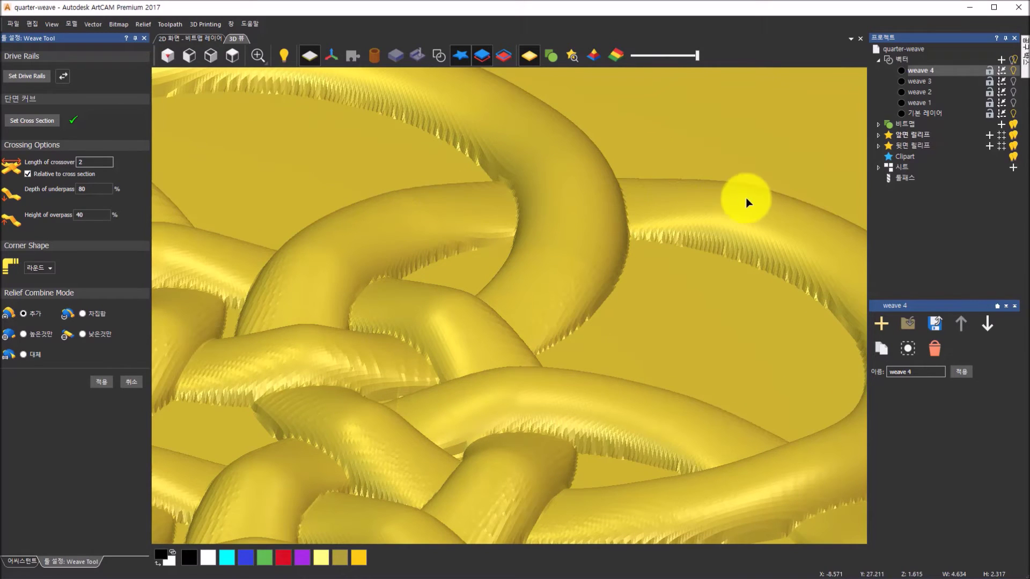
double_click(98, 161)
text(1)
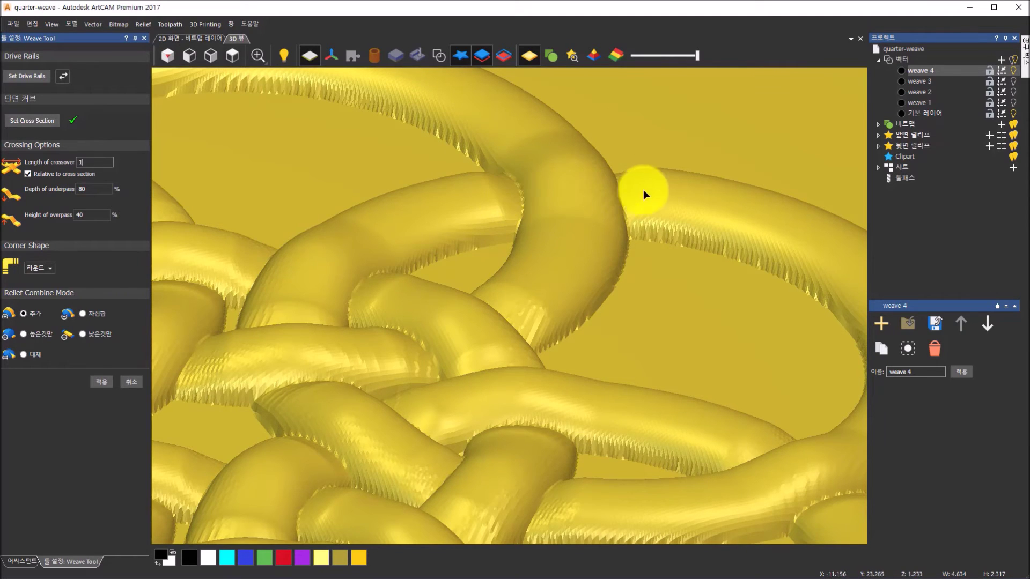
click(104, 162)
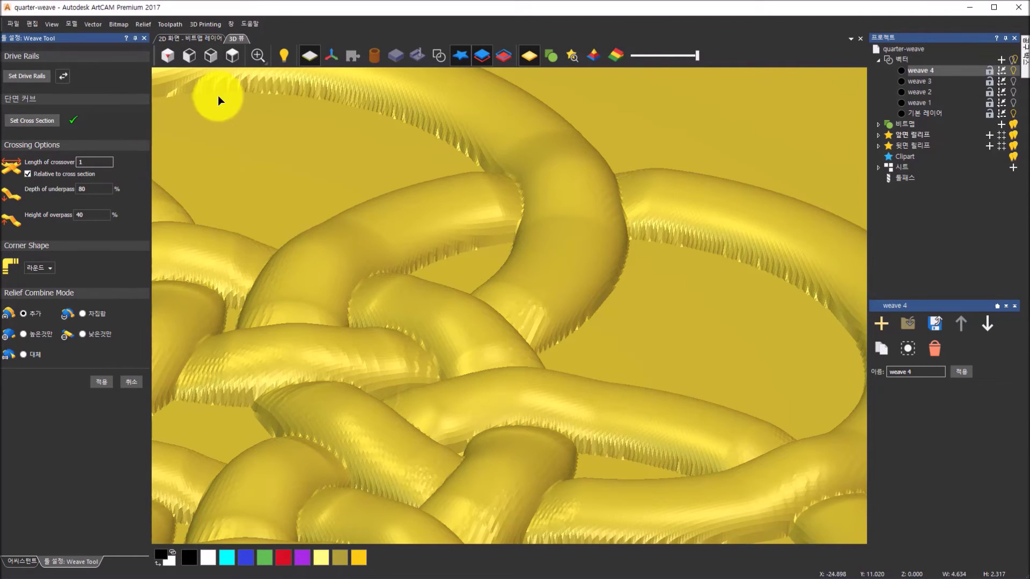
Set the crossover length of the woven ring relief back to 2
click(172, 57)
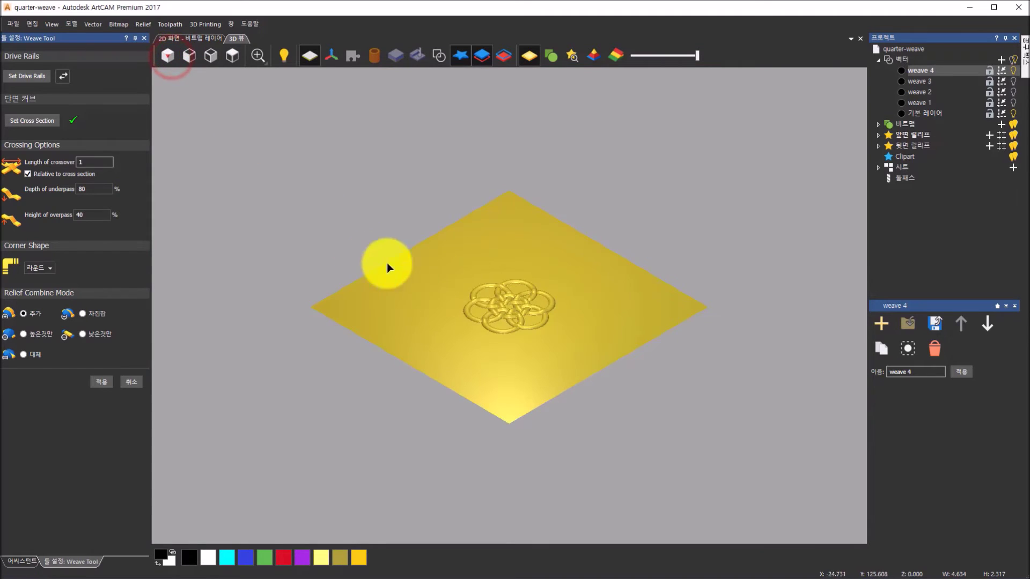
drag(523, 323, 452, 301)
scroll(450, 306, up, 3)
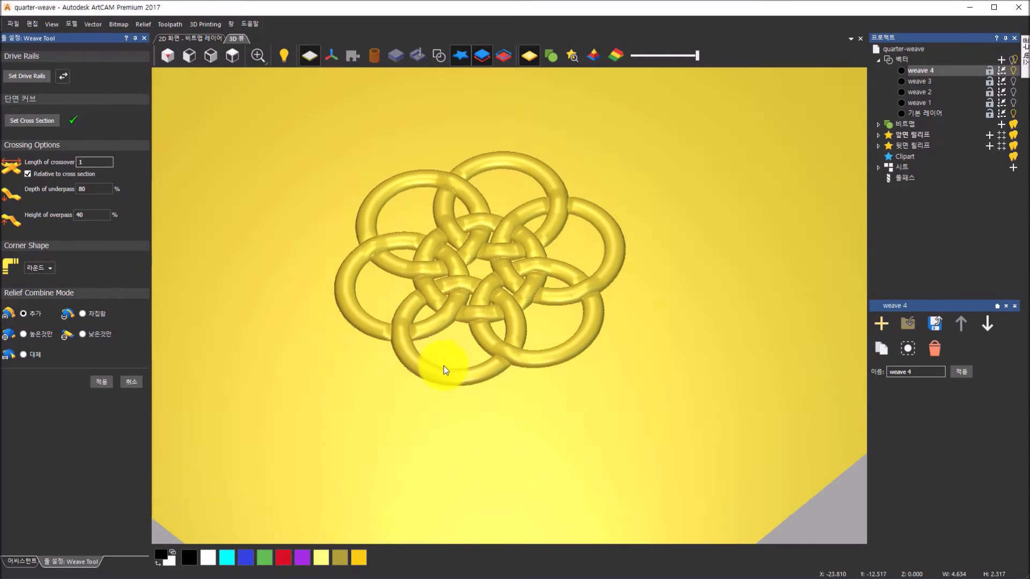
drag(457, 352, 536, 332)
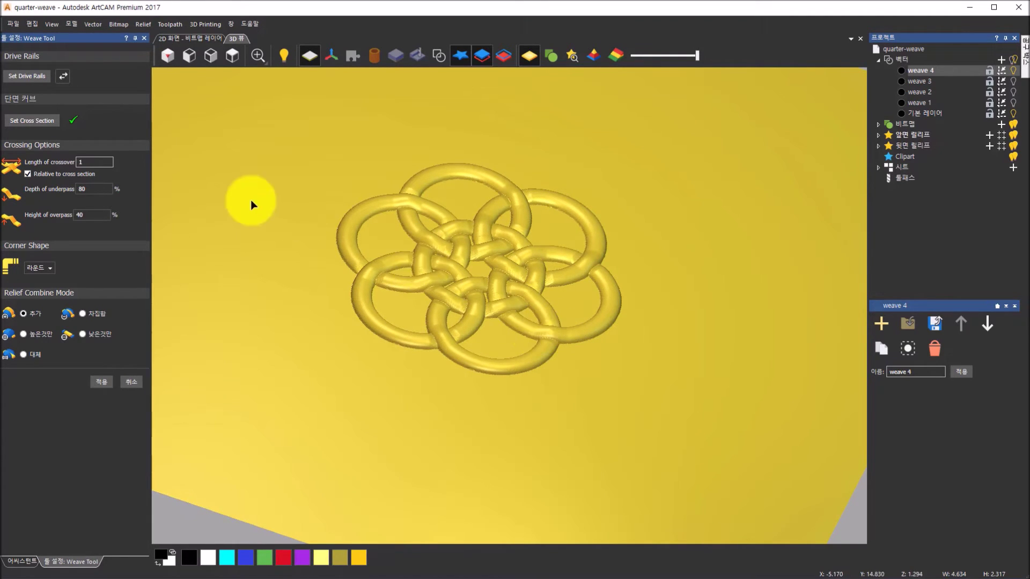
double_click(85, 161)
text(2)
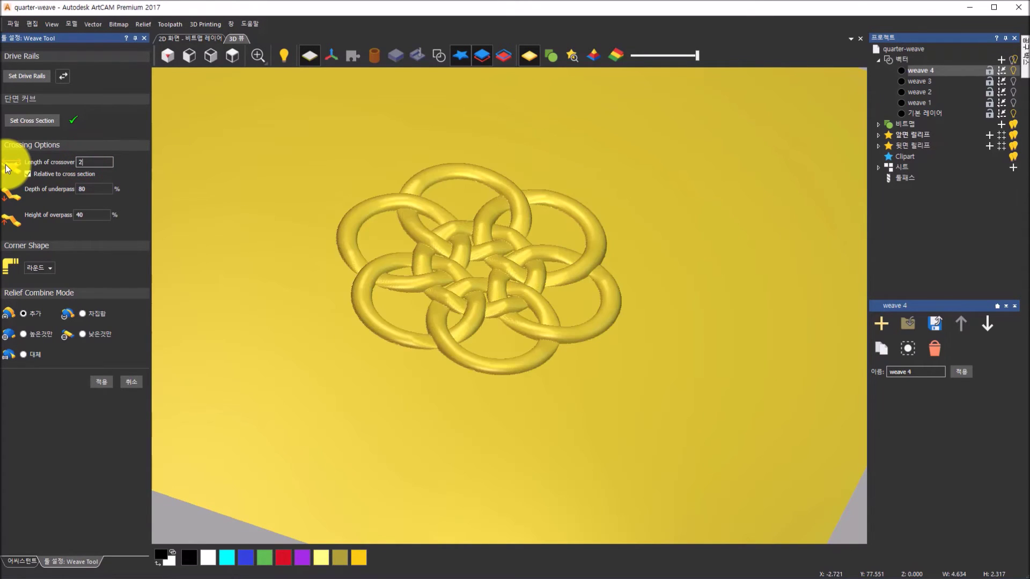
scroll(539, 349, up, 2)
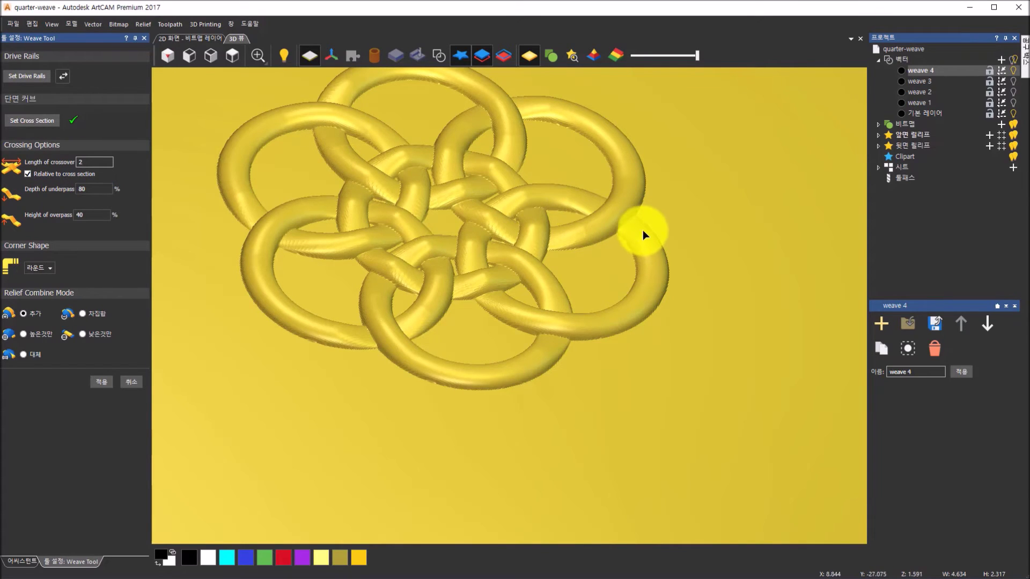
Try an underpass depth of 40% and an overpass height of 0%, and cancel the ring weave without applying it
double_click(110, 163)
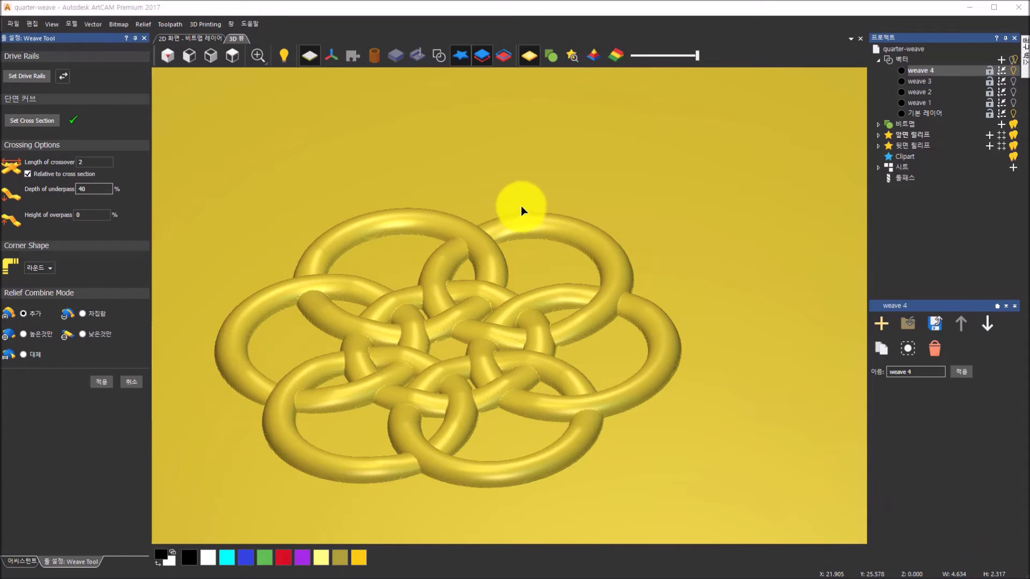
scroll(507, 204, down, 3)
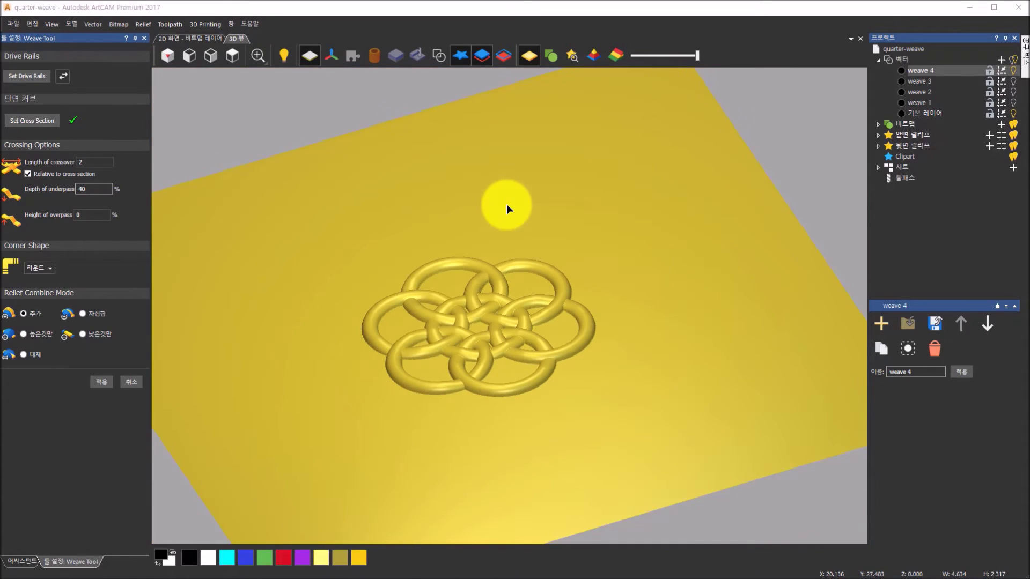
click(139, 386)
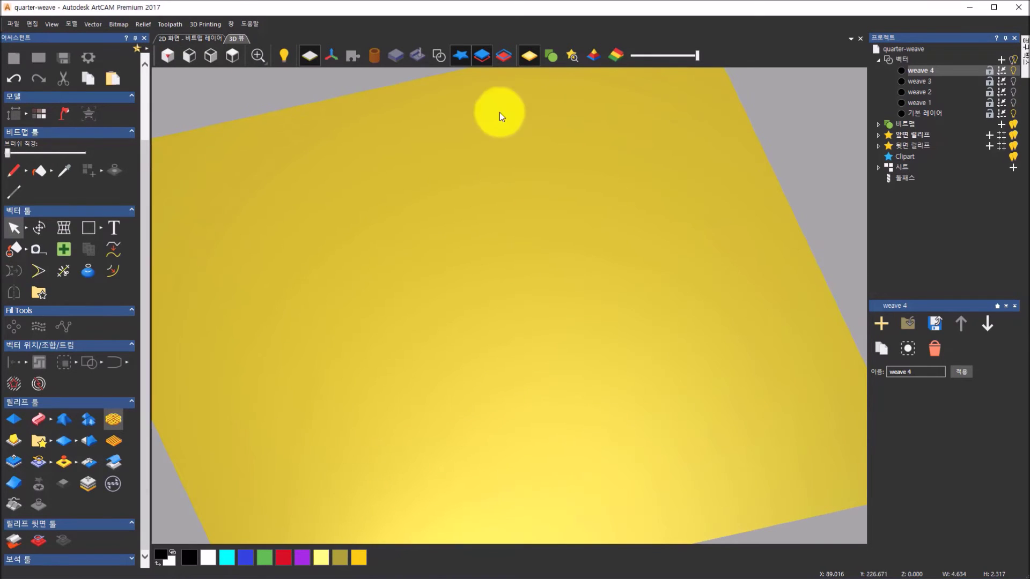
Display the vectors in the 3D view, hiding the weave 4 layer and showing the weave 3 layer
click(438, 53)
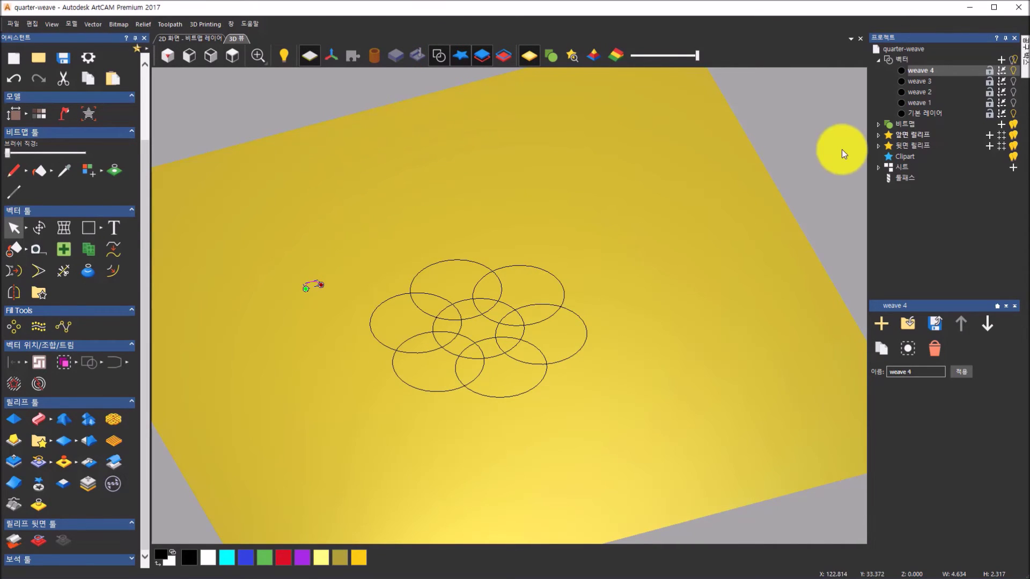
click(1013, 70)
click(1013, 81)
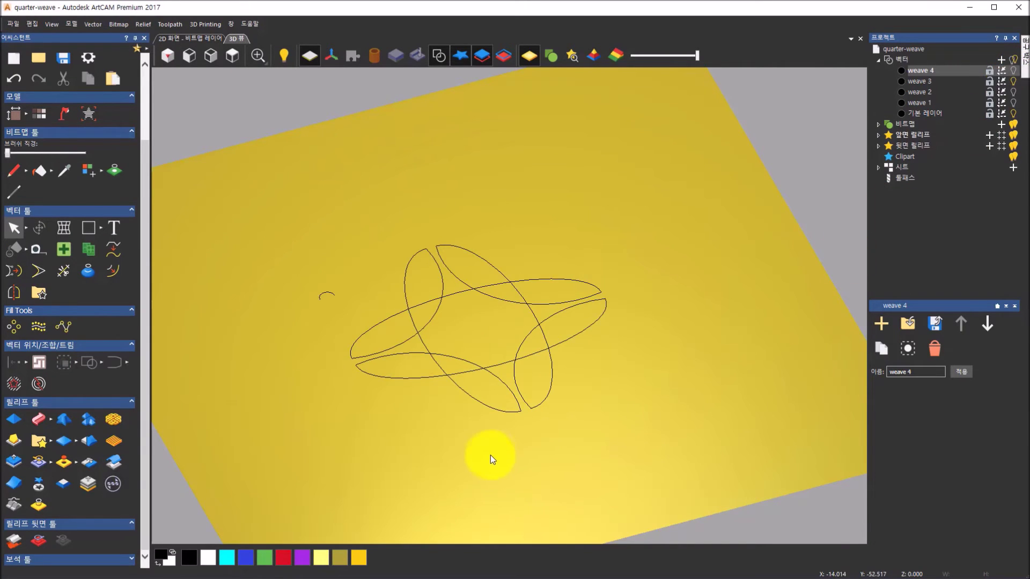
scroll(485, 455, up, 1)
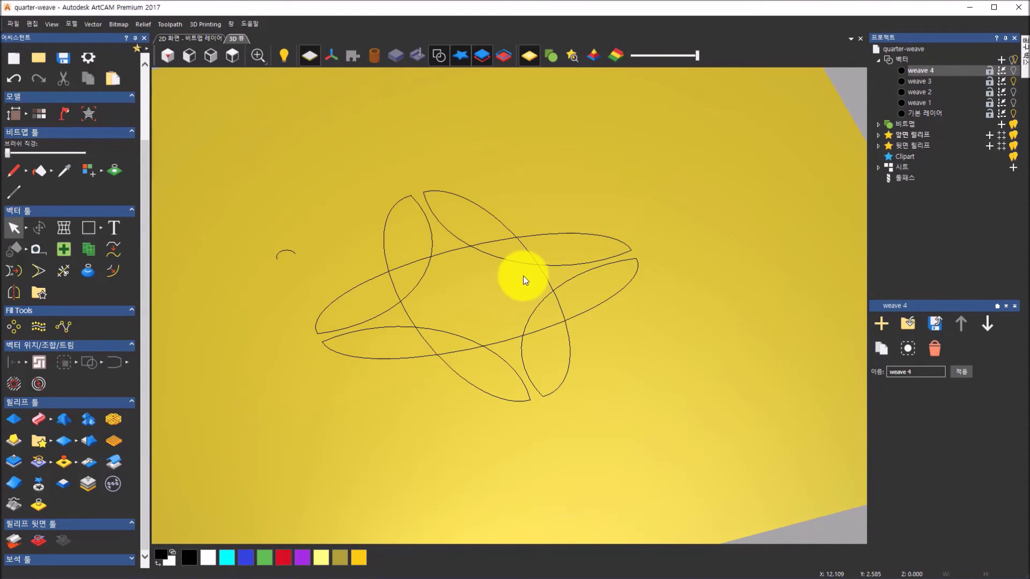
In the Weave Tool, set the weave 3 interlaced curves as drive rails and the small arc as the cross section
click(117, 420)
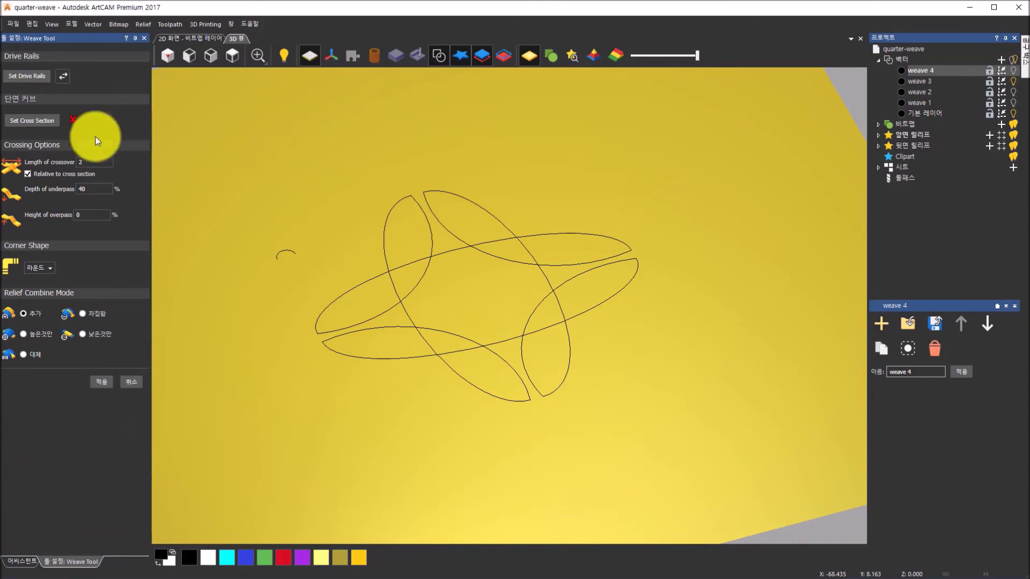
click(233, 55)
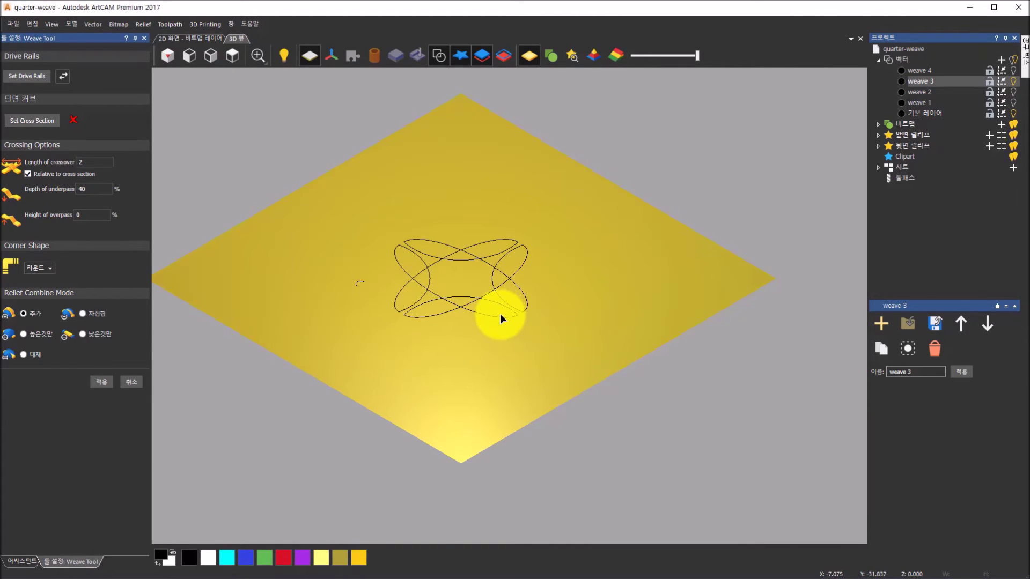
scroll(500, 314, up, 1)
drag(356, 198, 561, 358)
scroll(432, 265, up, 2)
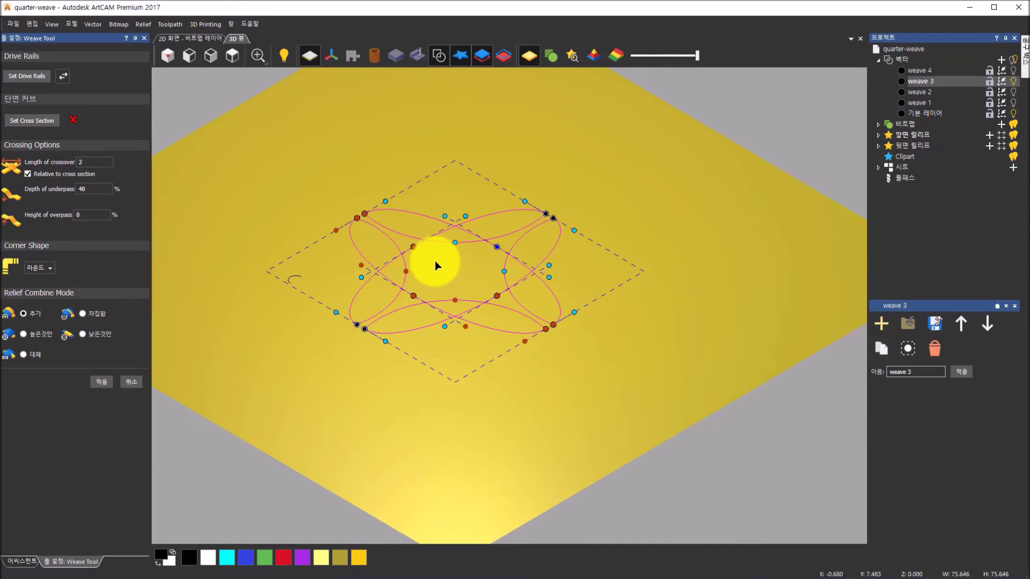
scroll(436, 266, up, 1)
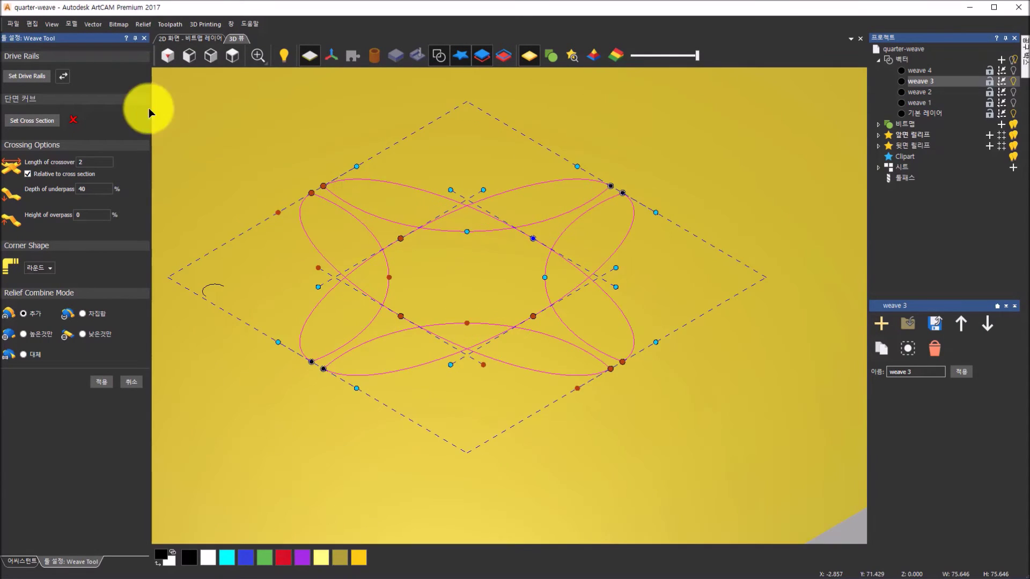
click(21, 78)
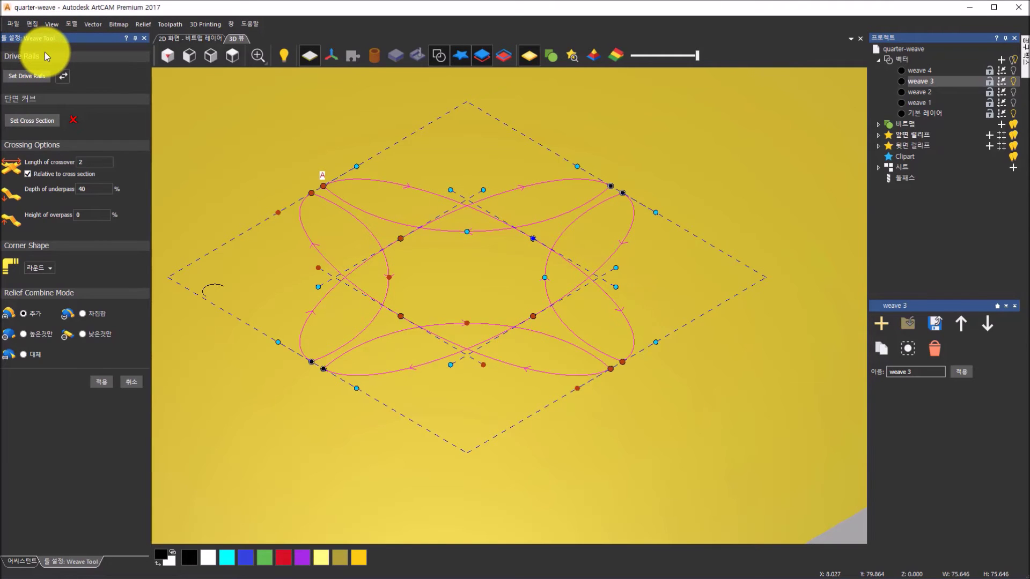
click(220, 285)
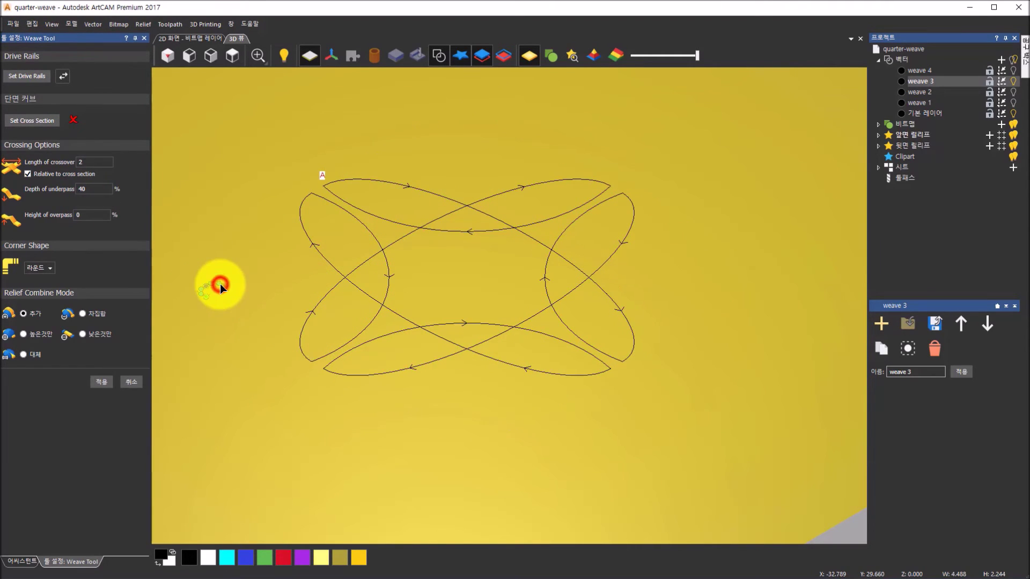
click(40, 123)
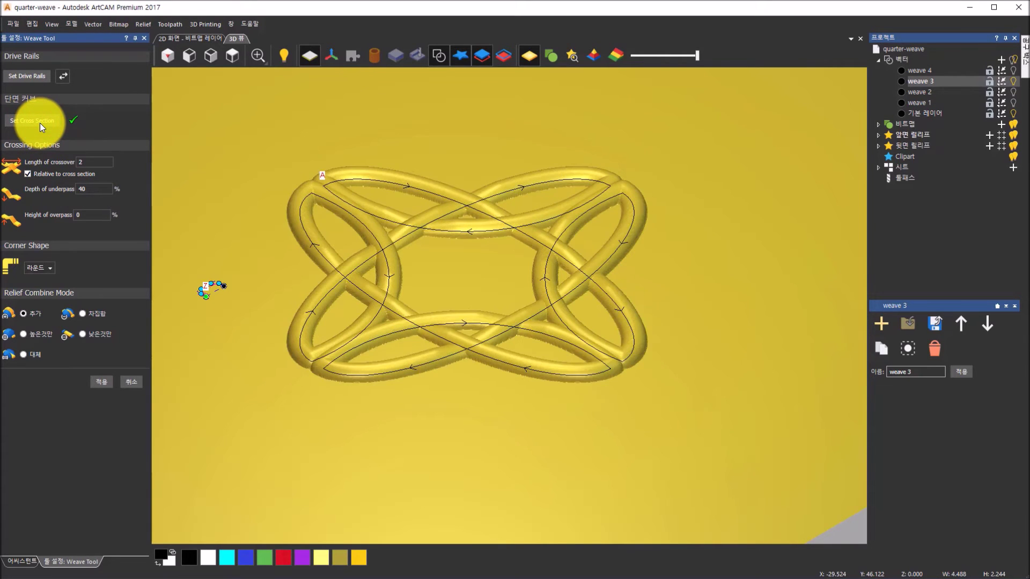
Set the underpass depth and the overpass height of the weave 3 relief to 50% each
drag(632, 344, 540, 364)
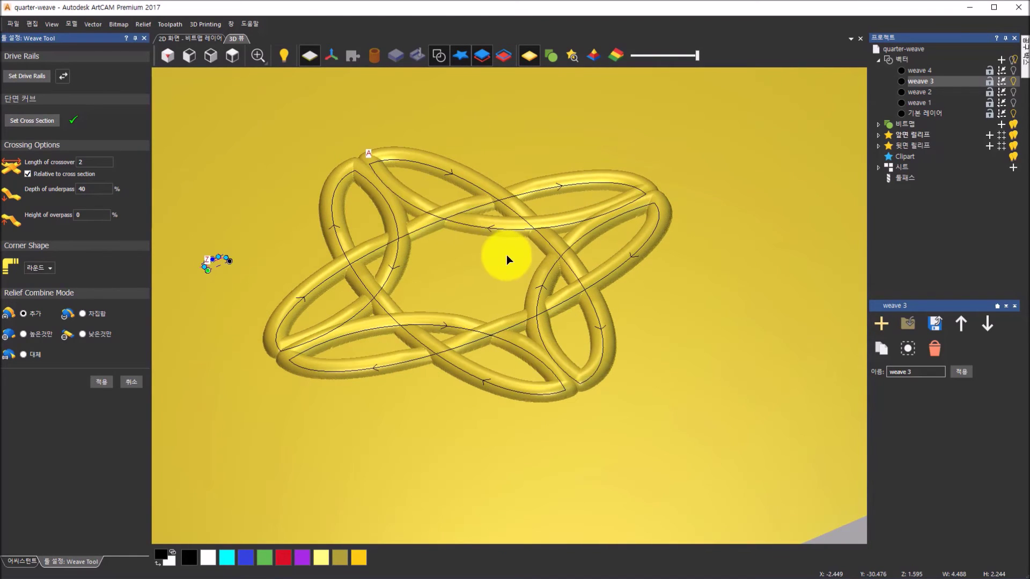
scroll(506, 255, up, 3)
drag(507, 256, 494, 275)
scroll(493, 274, down, 3)
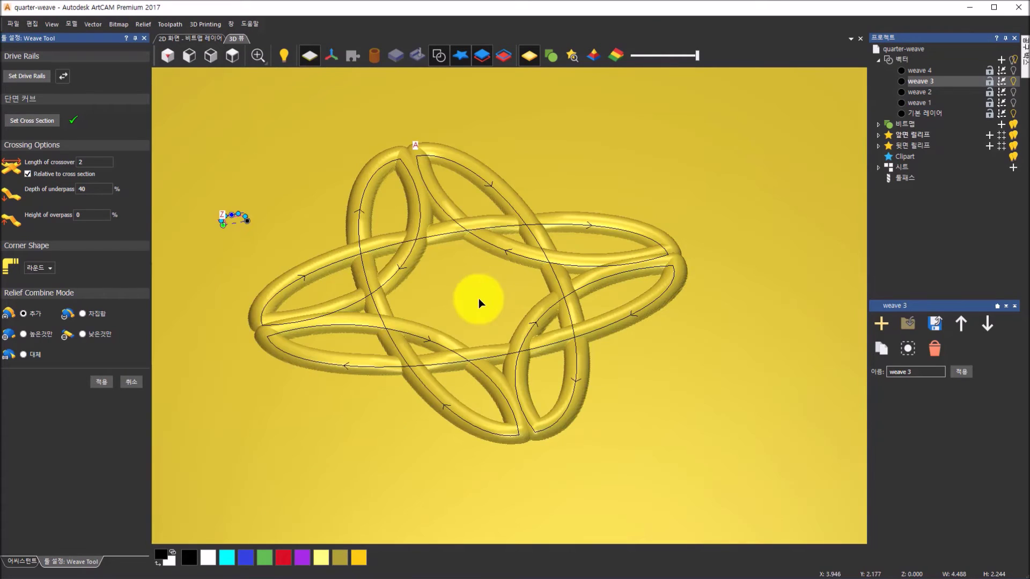
scroll(516, 342, up, 2)
drag(527, 340, 277, 179)
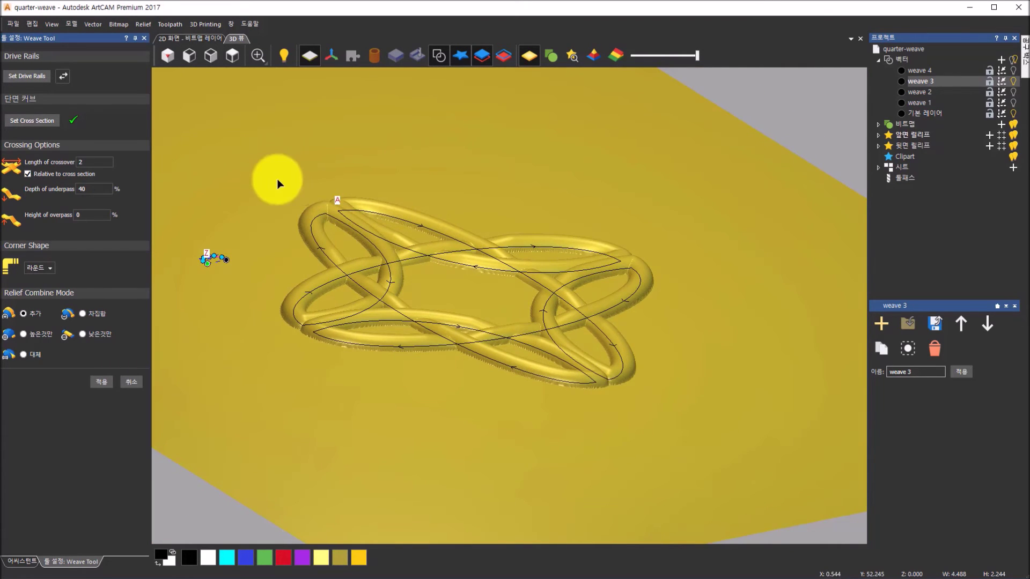
double_click(103, 189)
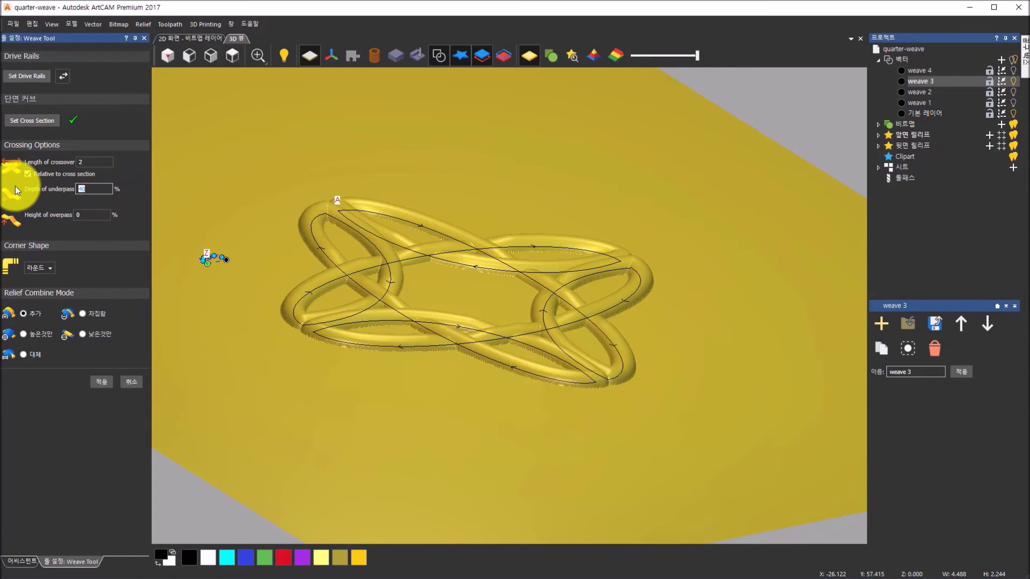
text(50)
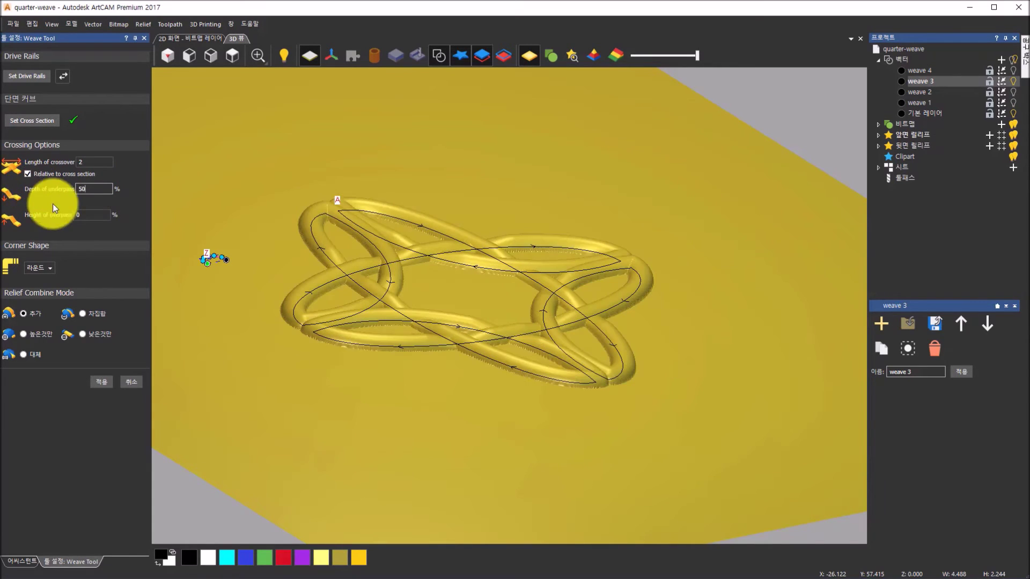
double_click(85, 214)
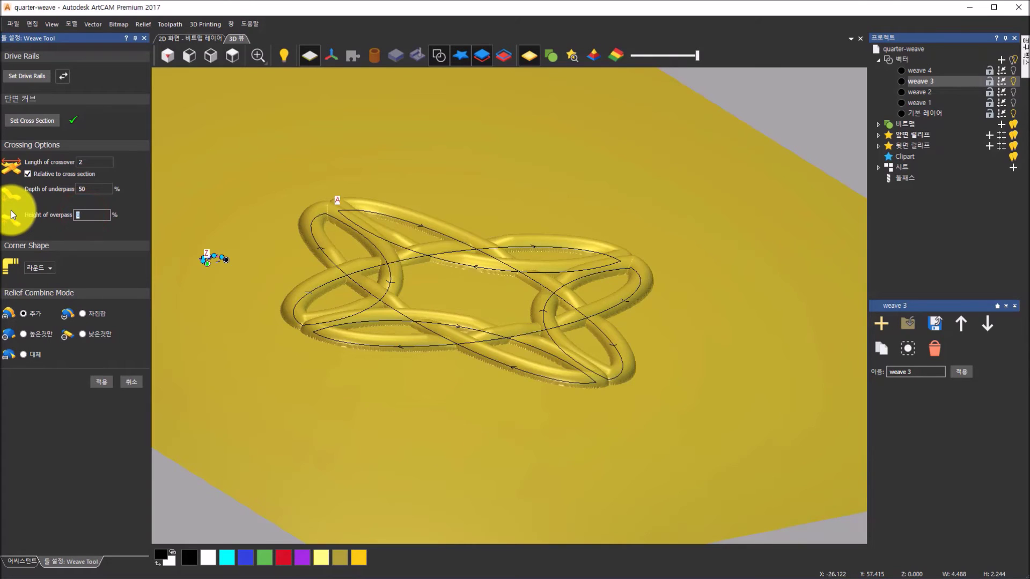
text(50)
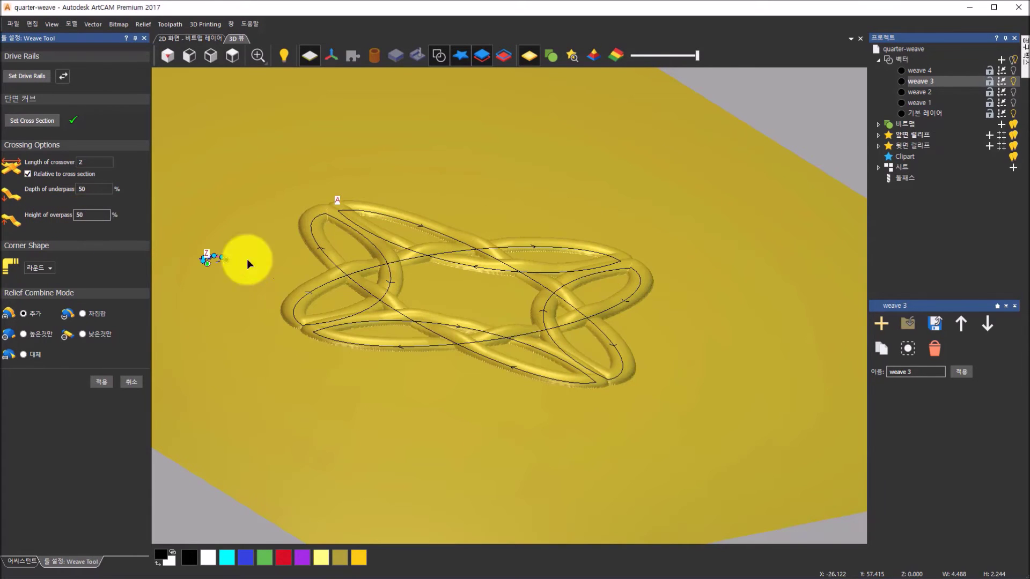
Hide the vectors to examine the crossings of the weave 3 relief, and close the Weave Tool without applying
drag(510, 365, 459, 394)
click(231, 55)
scroll(556, 313, up, 4)
drag(519, 455, 436, 49)
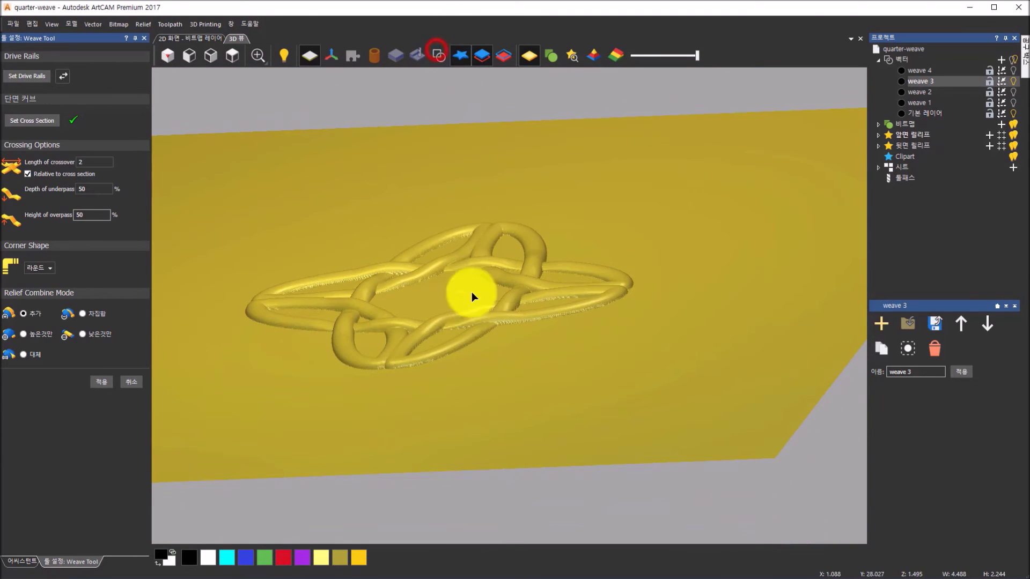
drag(482, 257, 459, 322)
scroll(460, 322, up, 3)
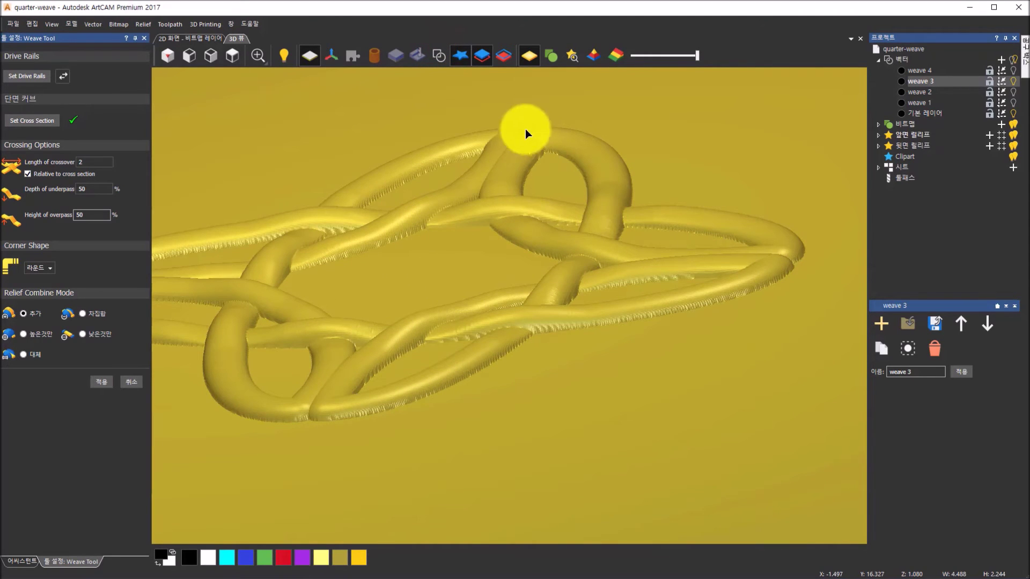
drag(246, 352, 506, 346)
scroll(506, 346, down, 3)
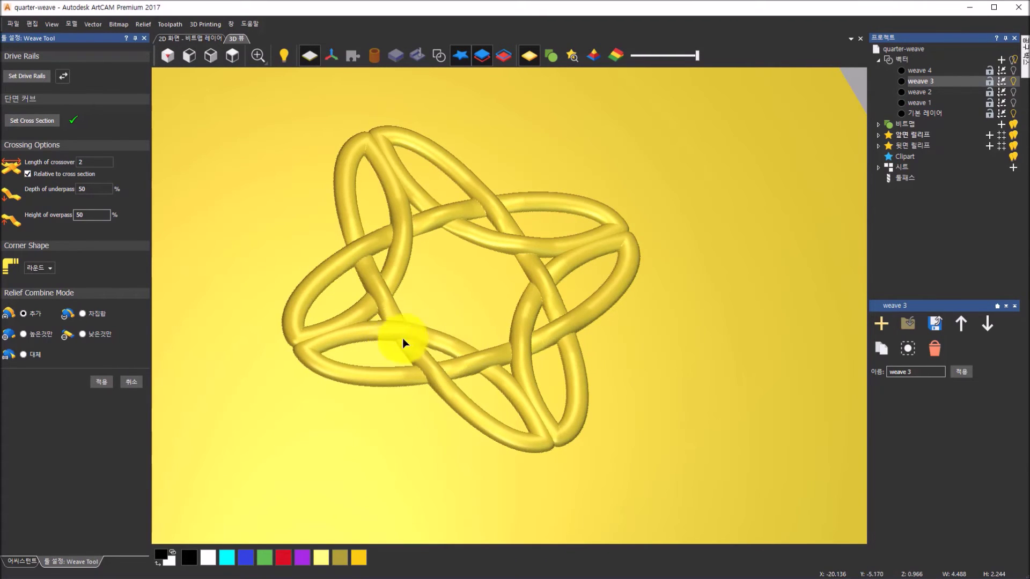
click(136, 385)
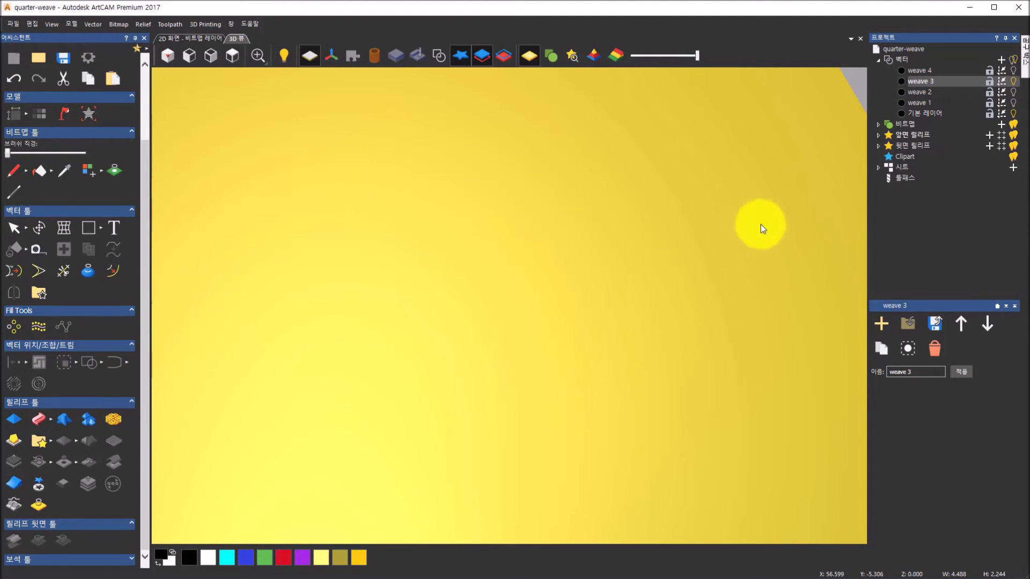
Hide the weave 3 layer, and show the weave 2 layer as the active one
click(1014, 82)
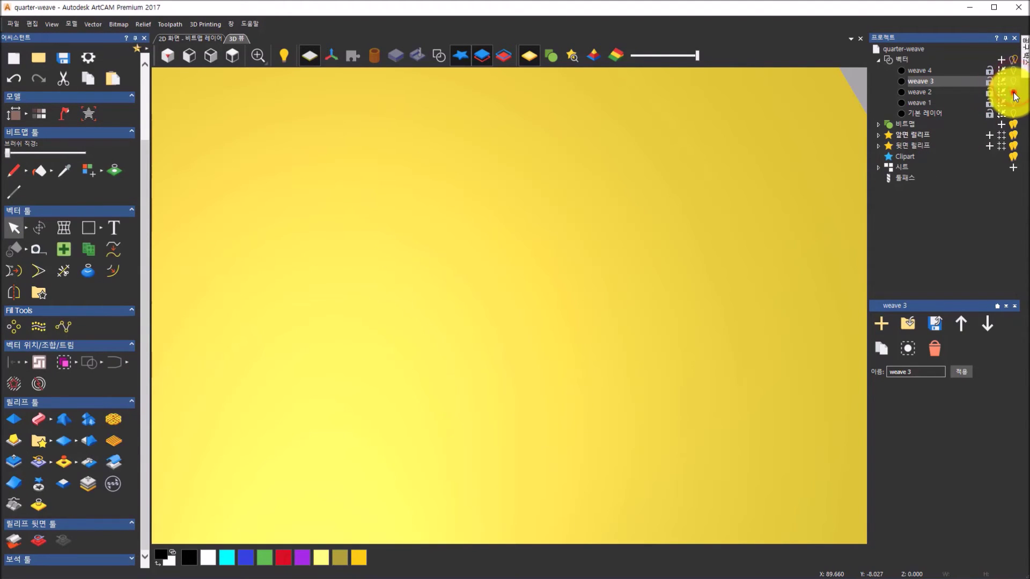
click(929, 92)
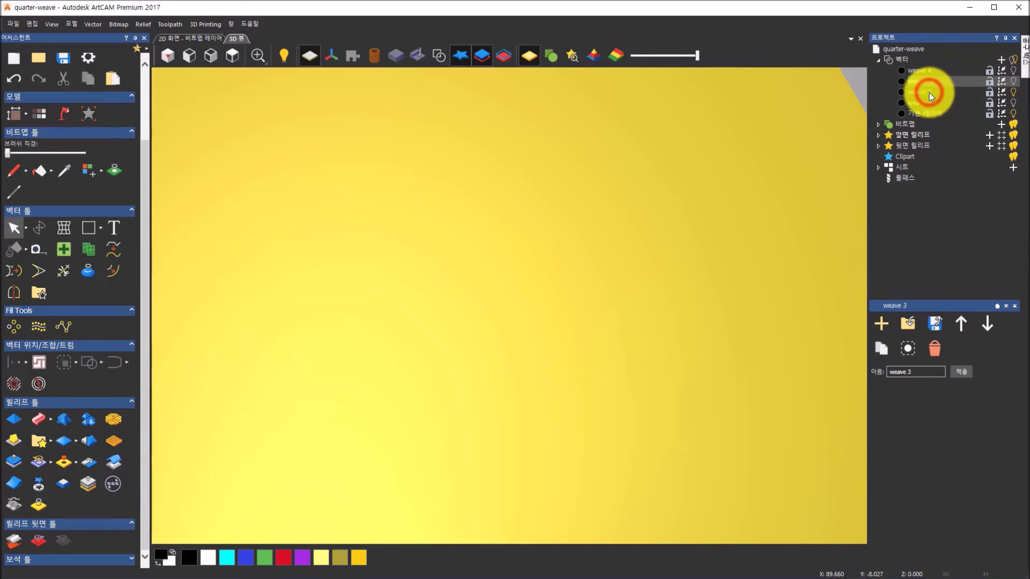
Turn the vector display back on in the 3D view and look at the weave 2 vectors from above
click(436, 51)
scroll(478, 234, down, 5)
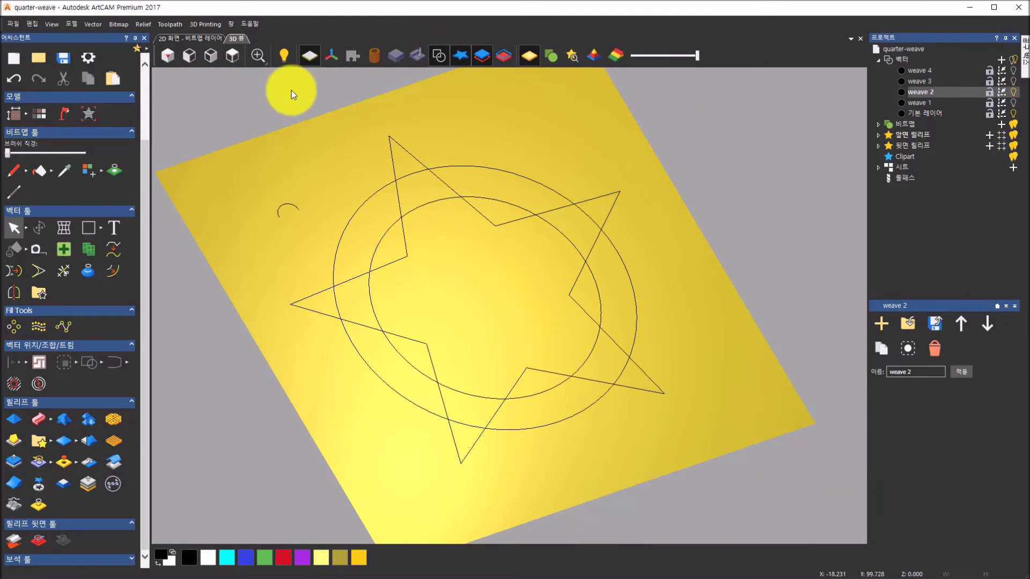
click(232, 53)
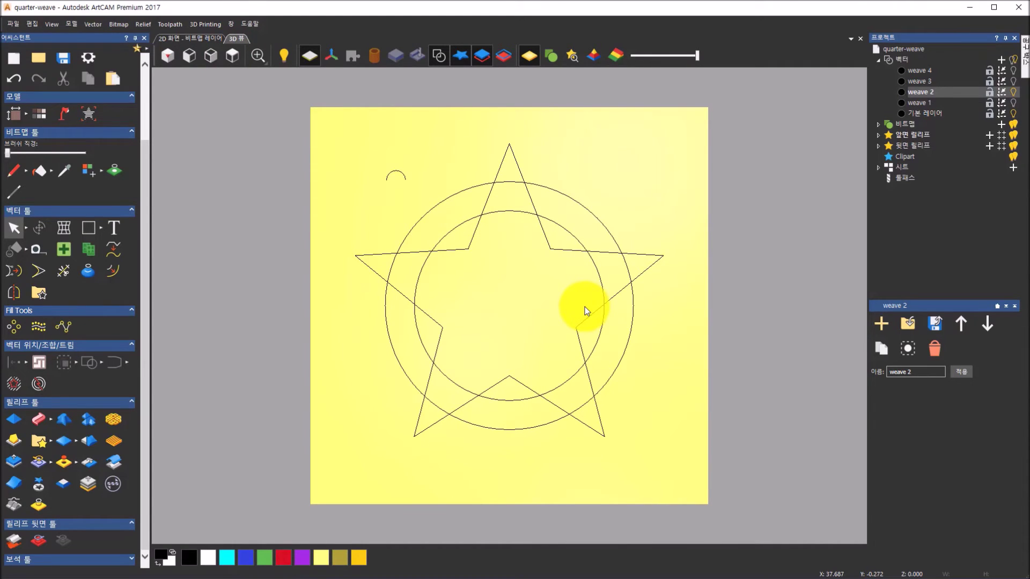
In the Weave Tool, set the weave 2 star and two circles as drive rails and the small arc as the cross section
click(108, 428)
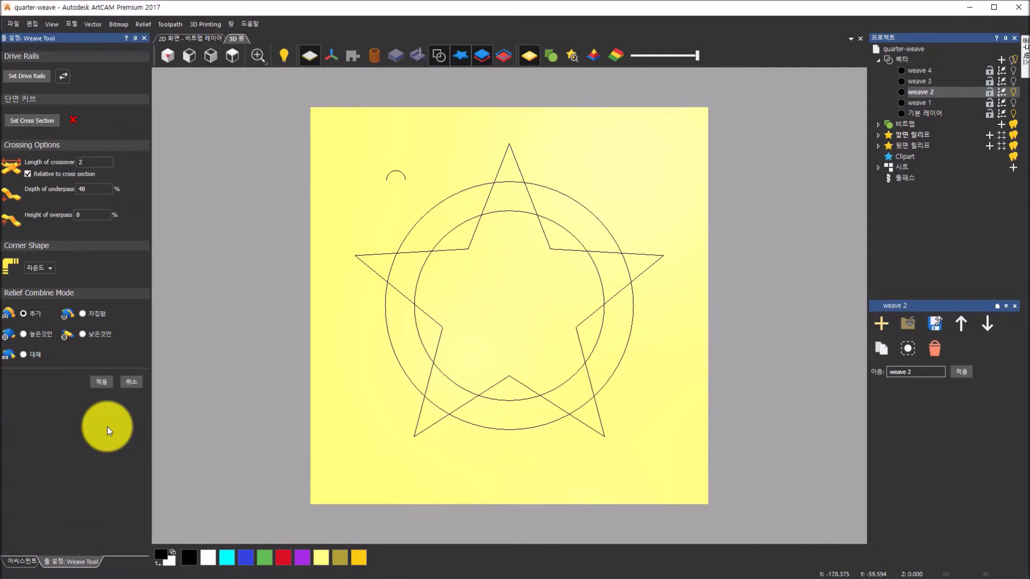
drag(659, 455, 392, 187)
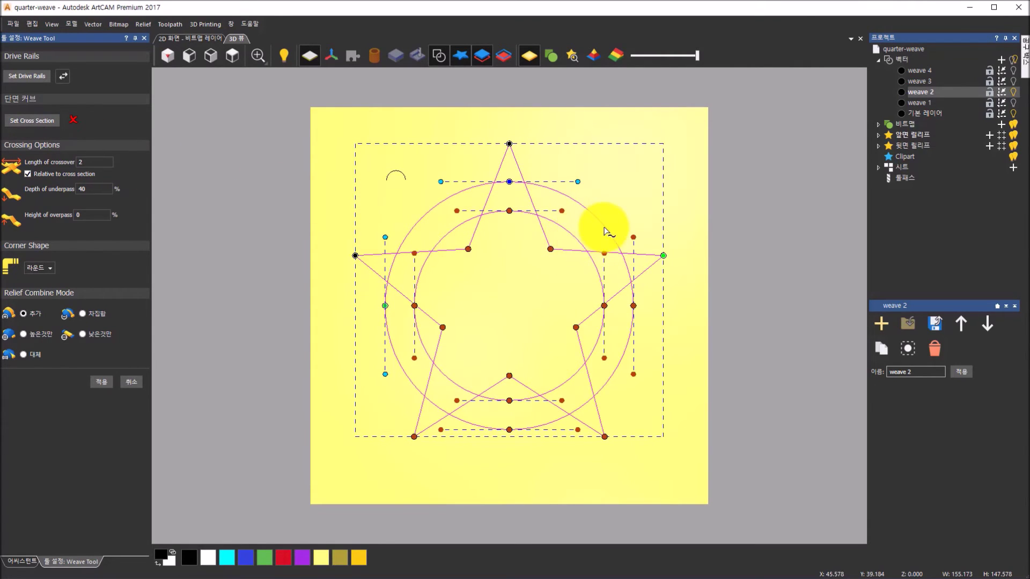
click(34, 77)
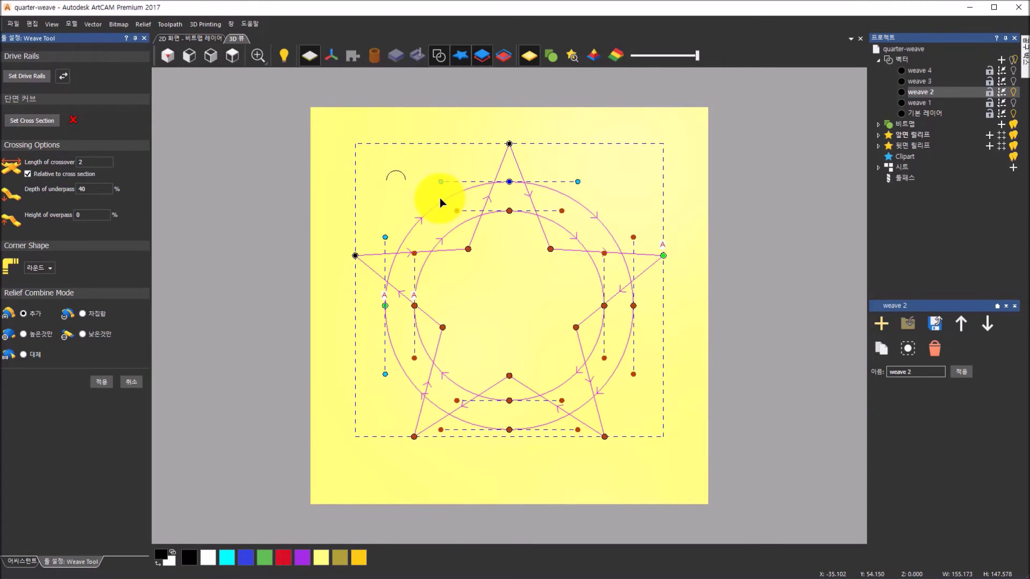
click(401, 173)
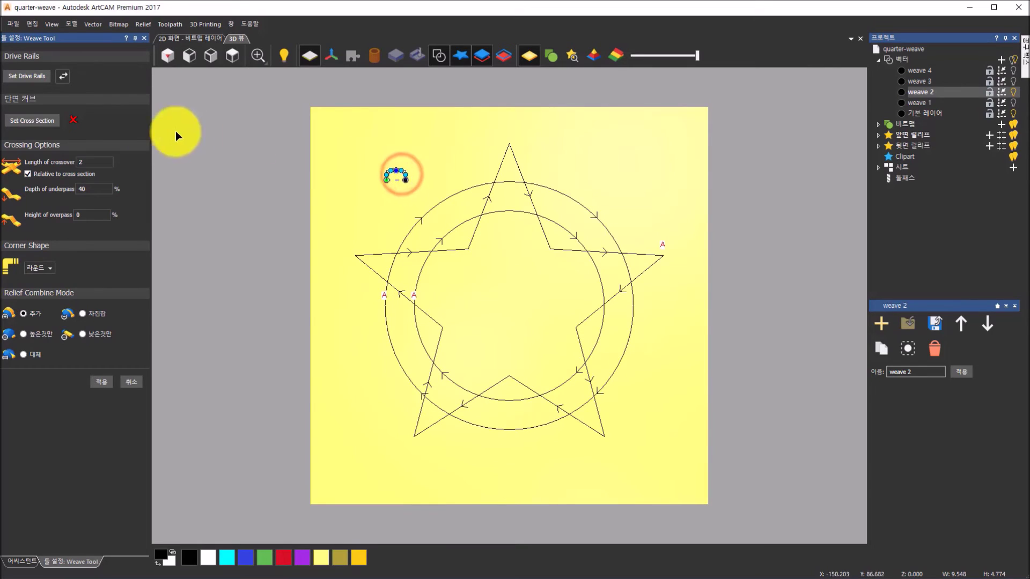
click(44, 120)
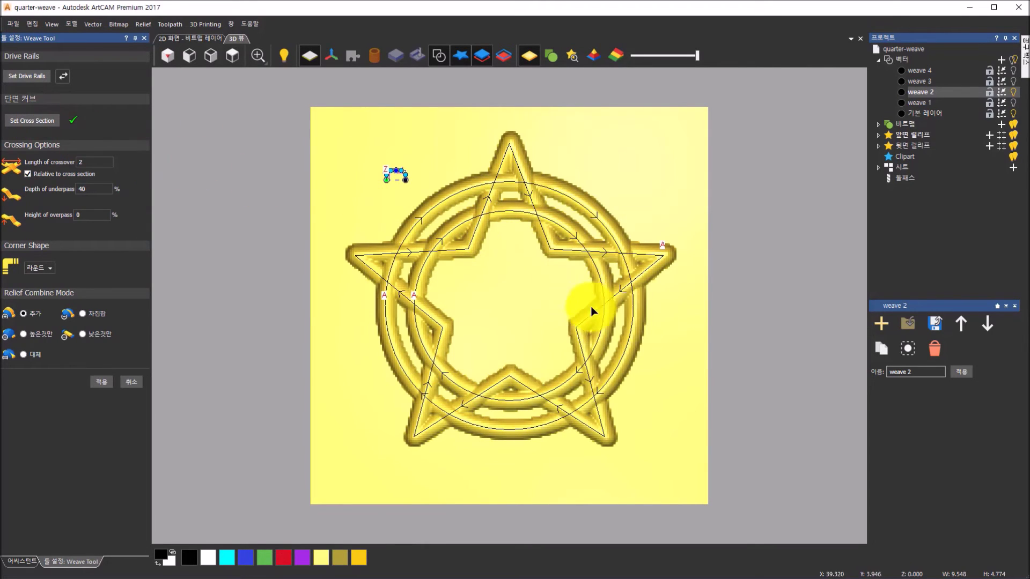
Change the corner shape of the weave 2 relief to square (정사각형), and close the Weave Tool without applying
drag(574, 421, 558, 247)
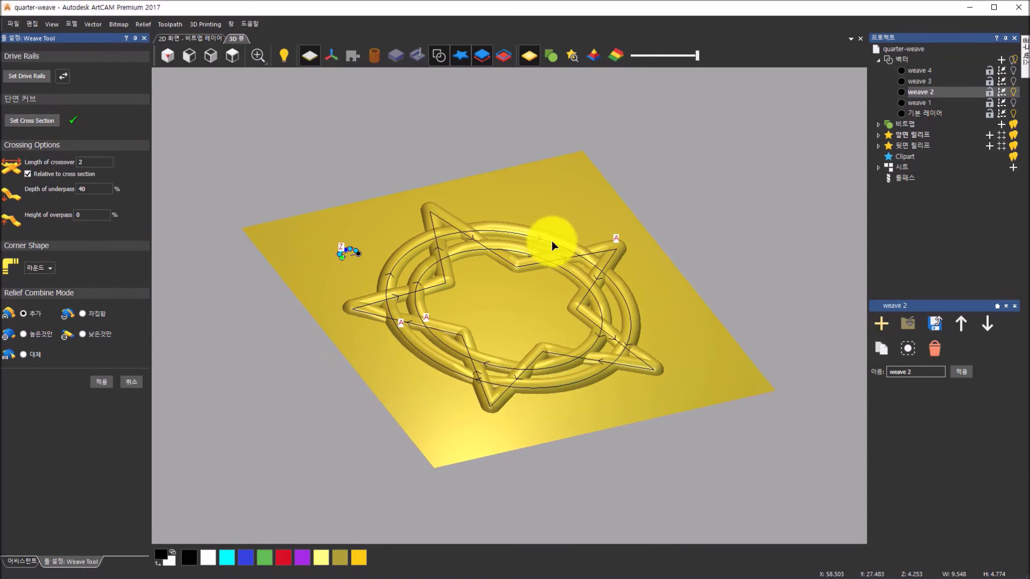
scroll(536, 244, up, 5)
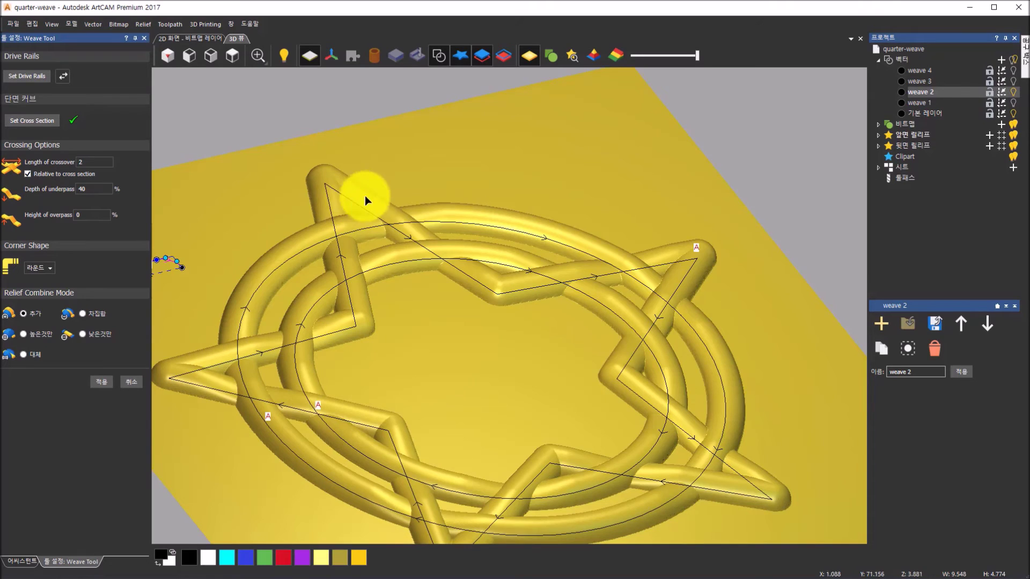
click(234, 55)
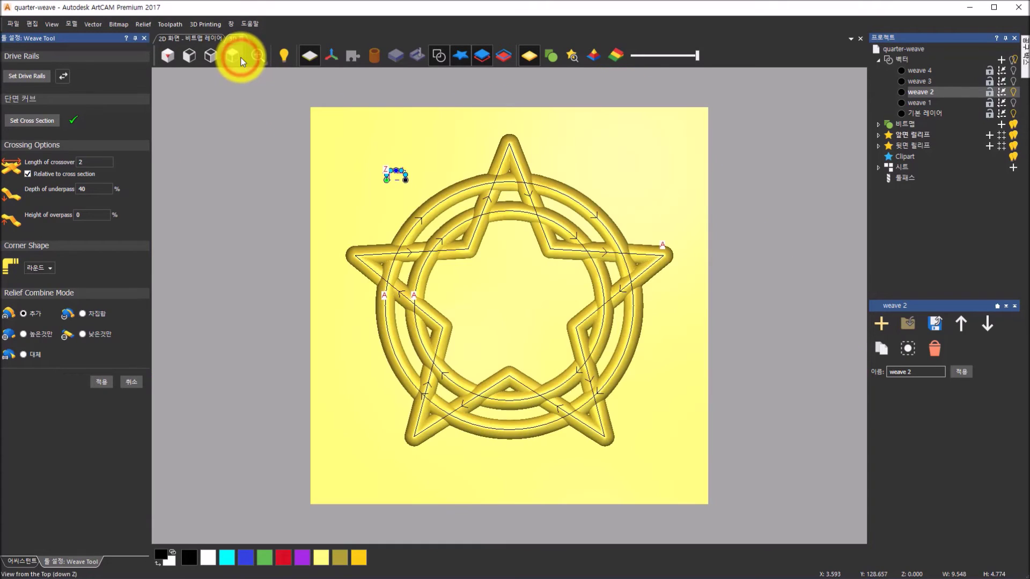
click(47, 268)
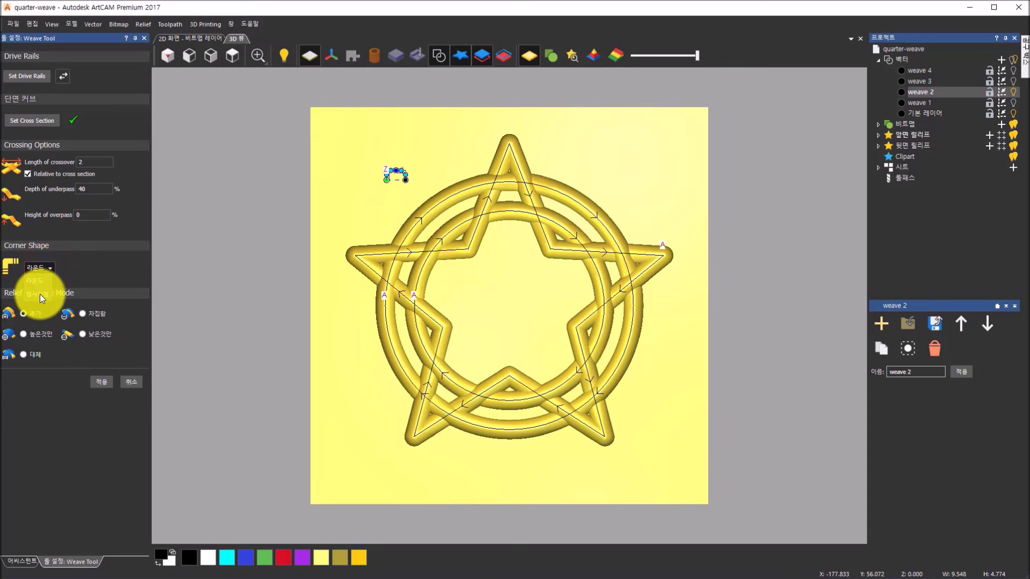
click(40, 294)
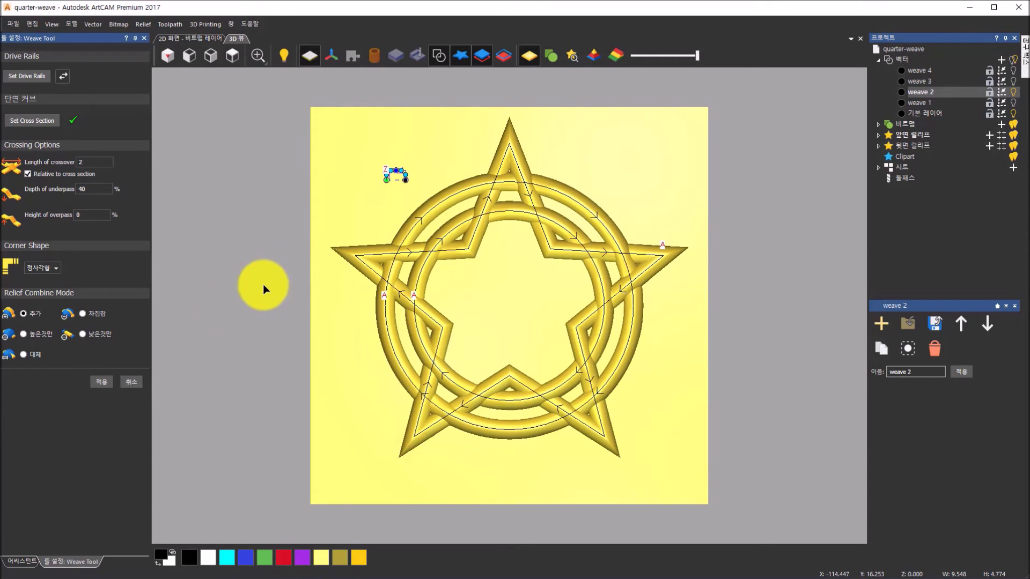
click(129, 385)
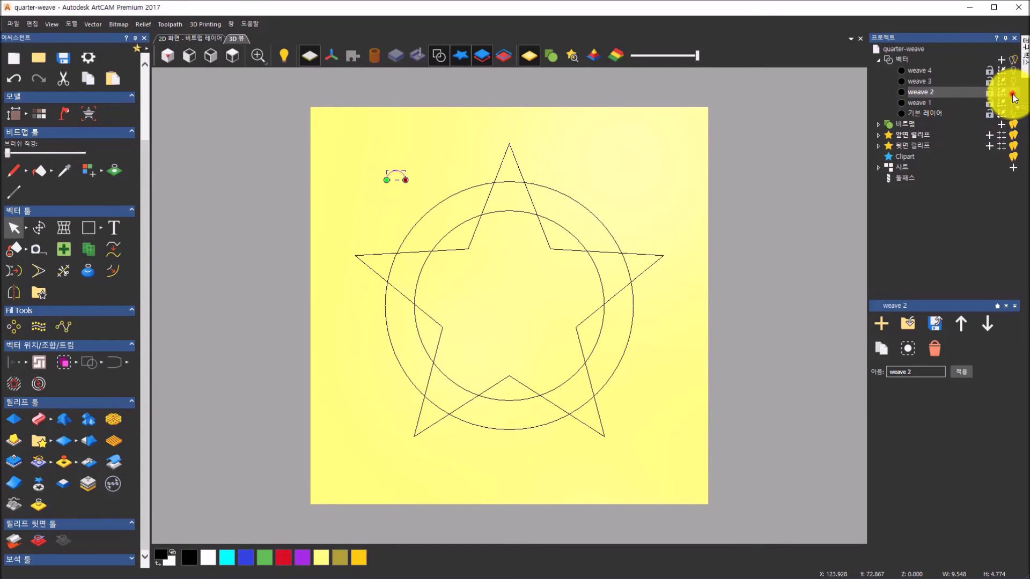
Hide the weave 2 layer, and show the weave 1 layer as the active one
click(1013, 92)
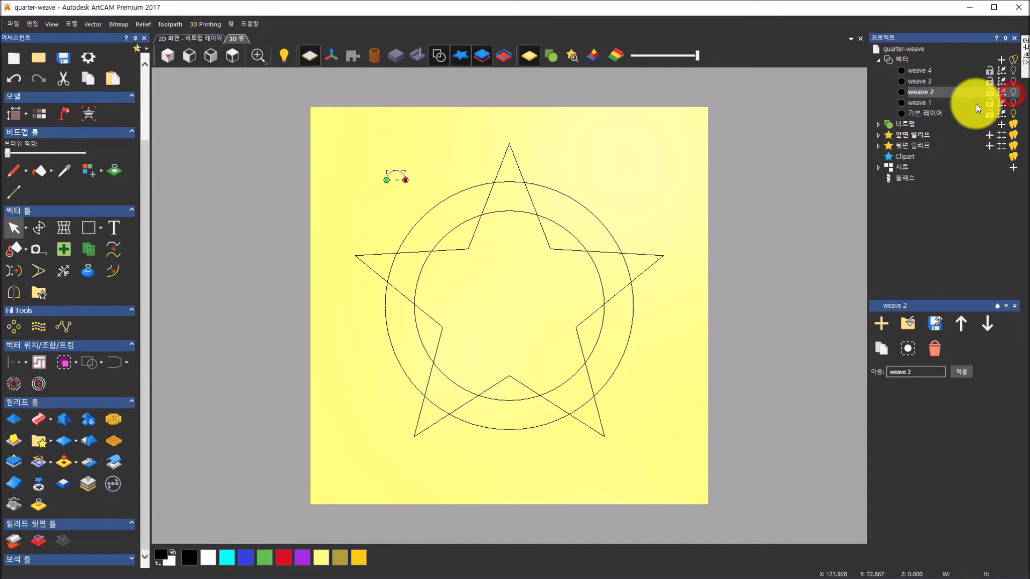
click(929, 104)
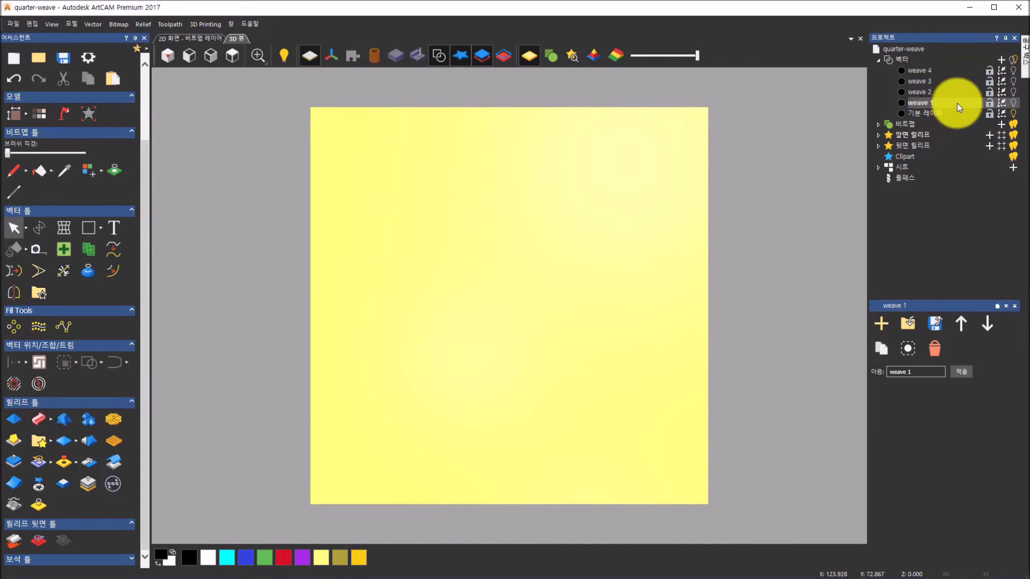
click(1013, 103)
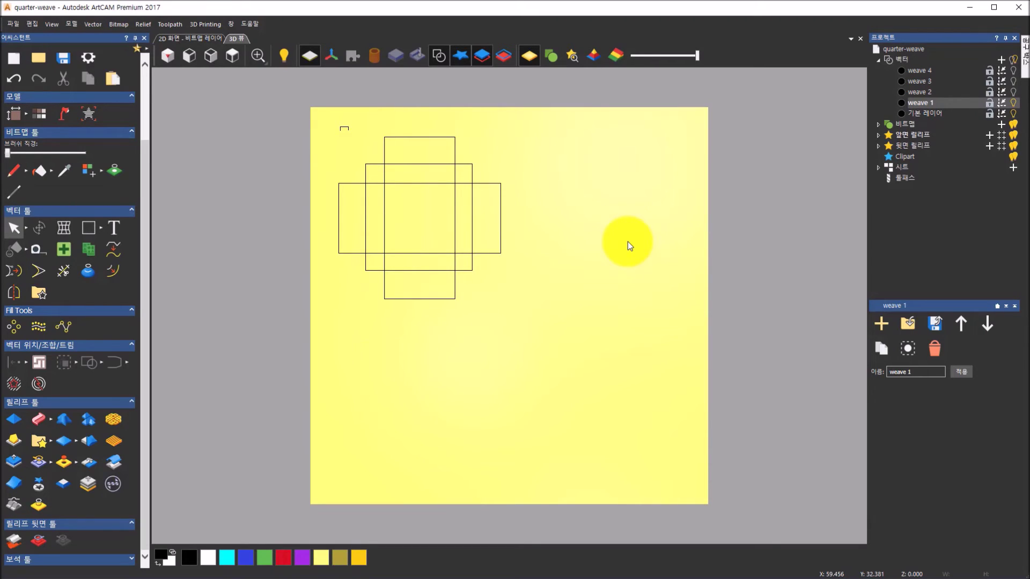
In the Weave Tool, set the three overlapping weave 1 rectangles as drive rails and the small open rectangular profile as the cross section
click(115, 423)
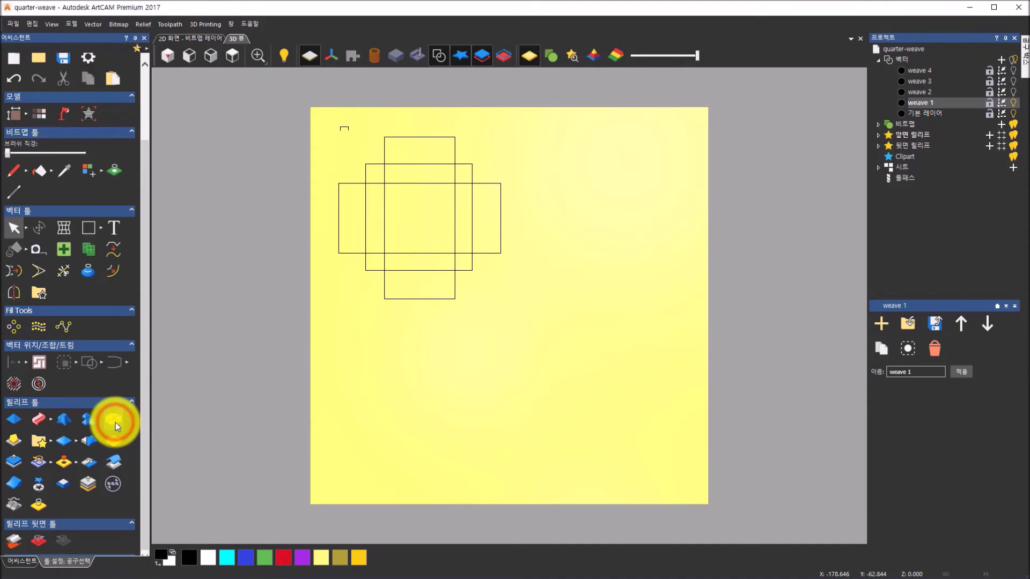
drag(566, 333, 325, 134)
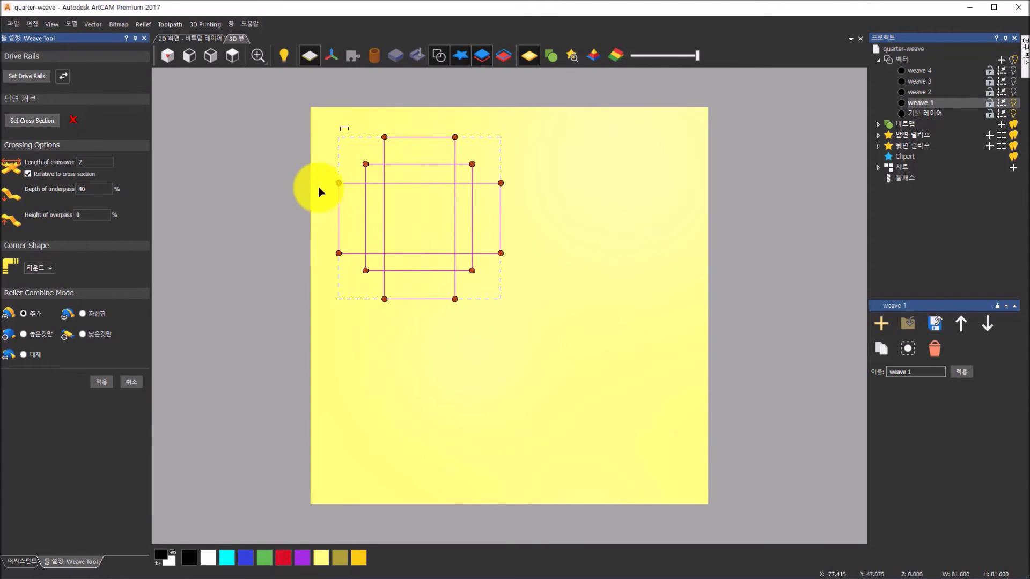
click(44, 76)
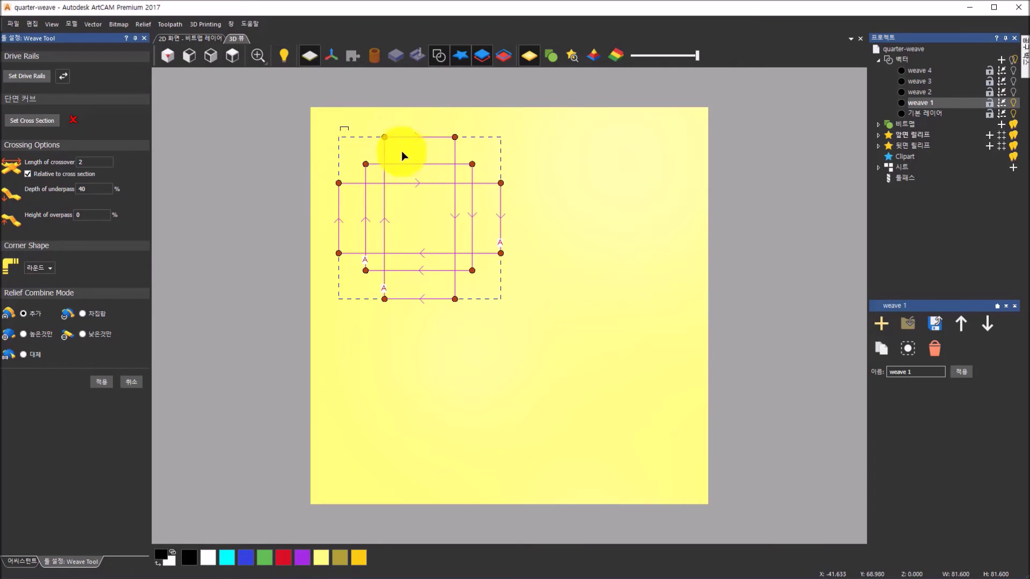
click(344, 126)
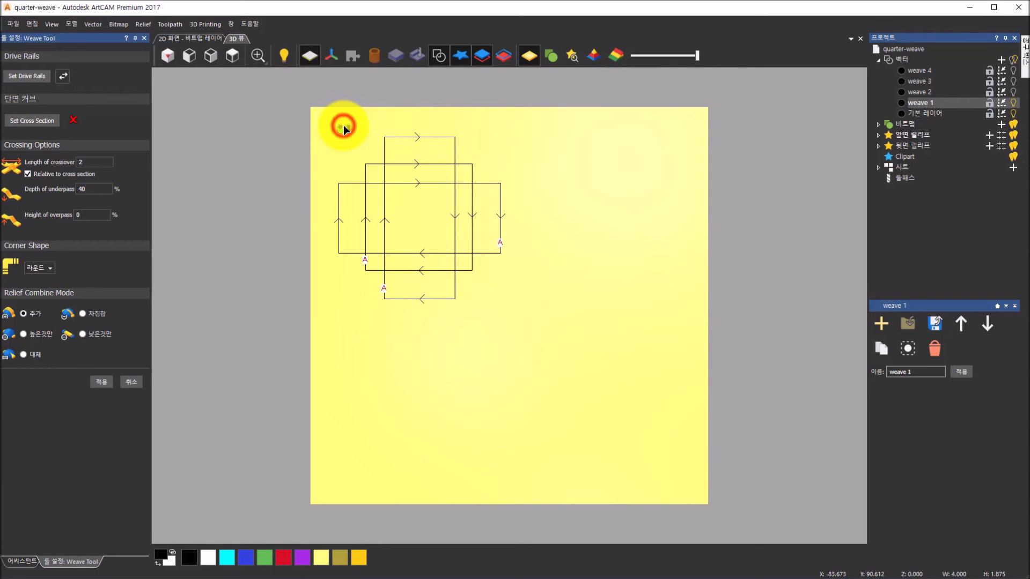
click(52, 121)
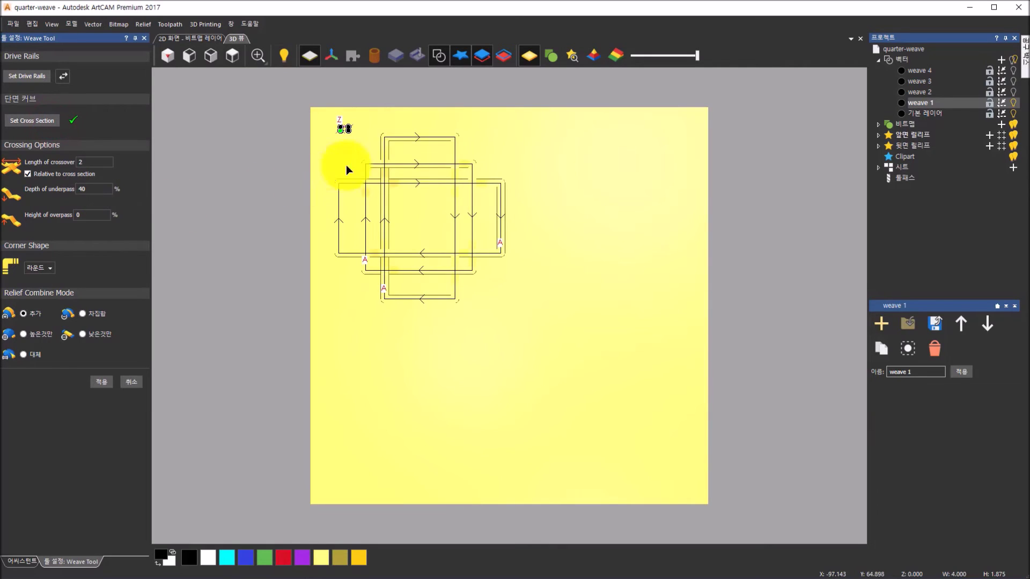
Examine the crossings and corners of the weave 1 relief preview up close and from above
drag(545, 401, 379, 241)
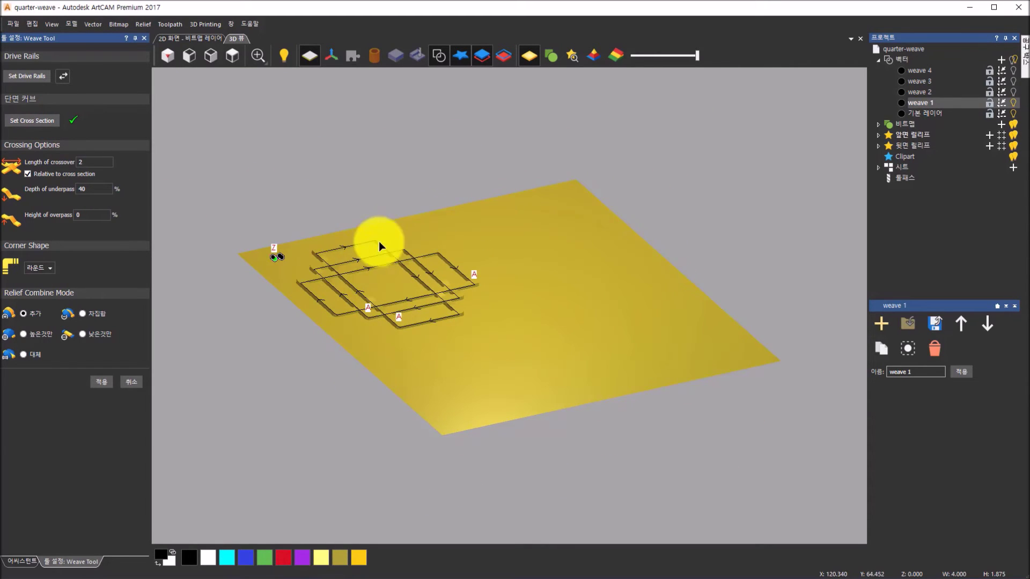
scroll(371, 250, up, 3)
drag(404, 334, 450, 329)
scroll(450, 330, up, 2)
drag(749, 252, 654, 260)
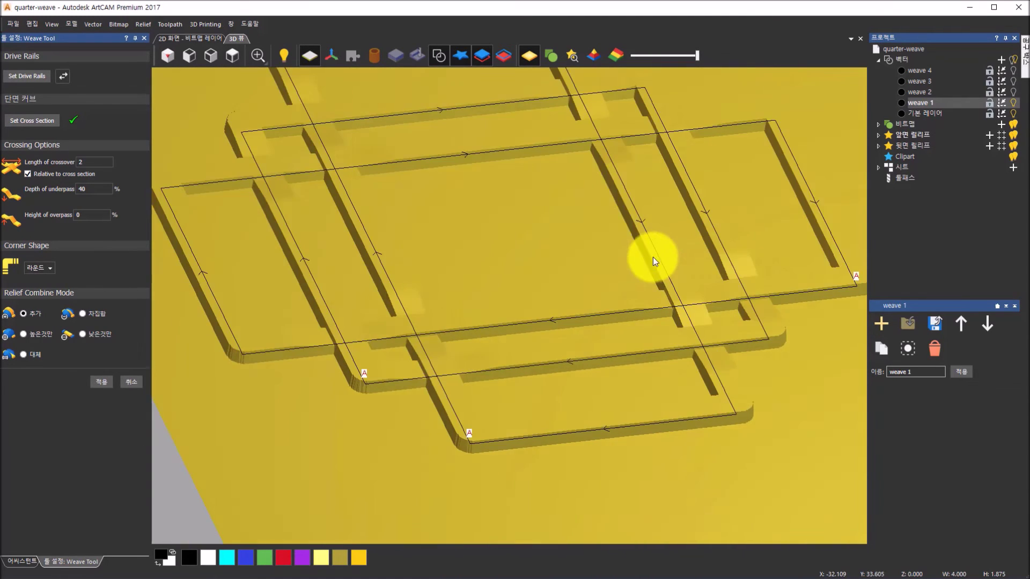
scroll(652, 256, down, 5)
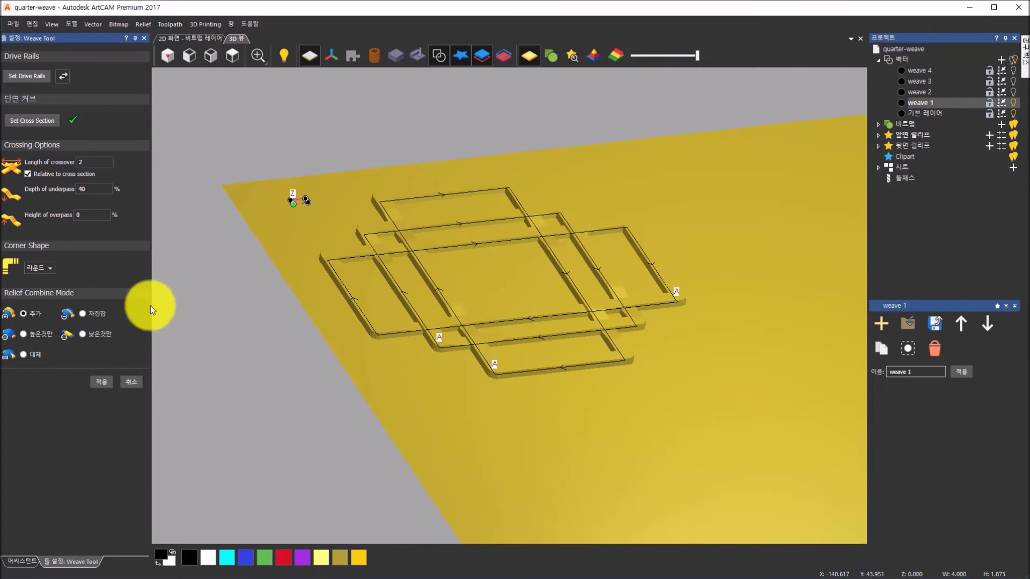
click(233, 57)
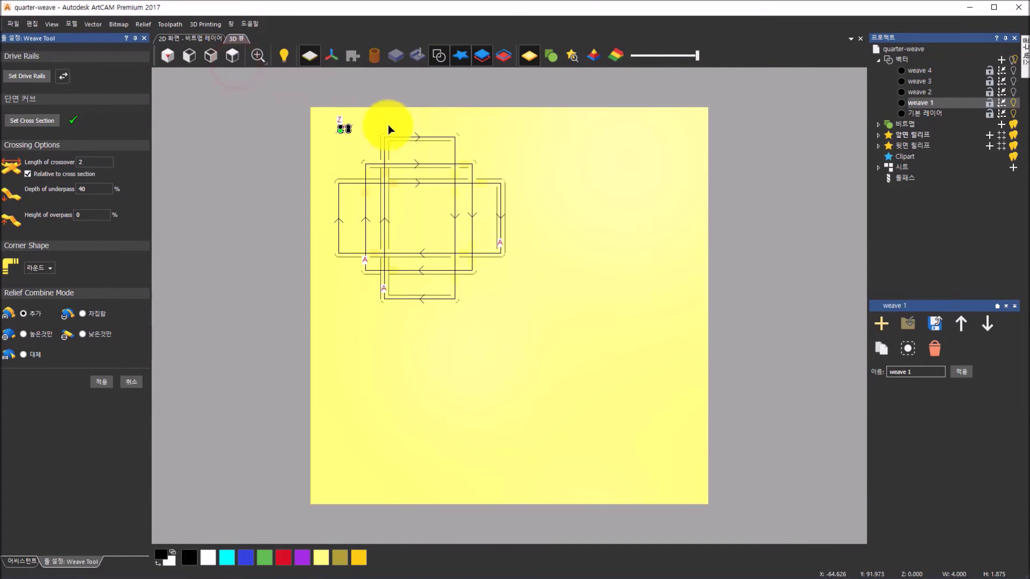
scroll(394, 134, up, 3)
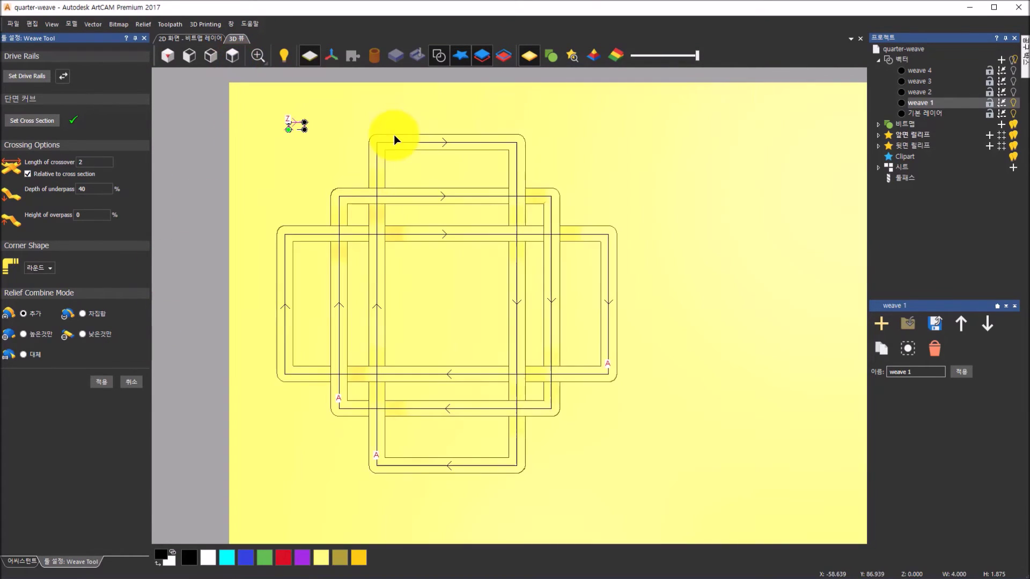
Apply the weave 1 relief, close the Weave Tool and show the model in isometric view
click(104, 381)
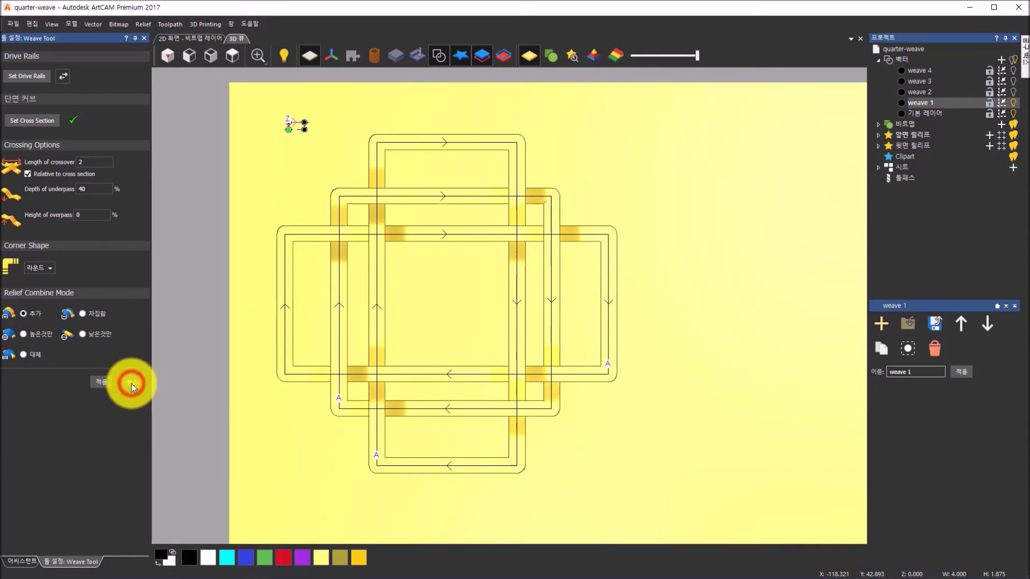
click(184, 384)
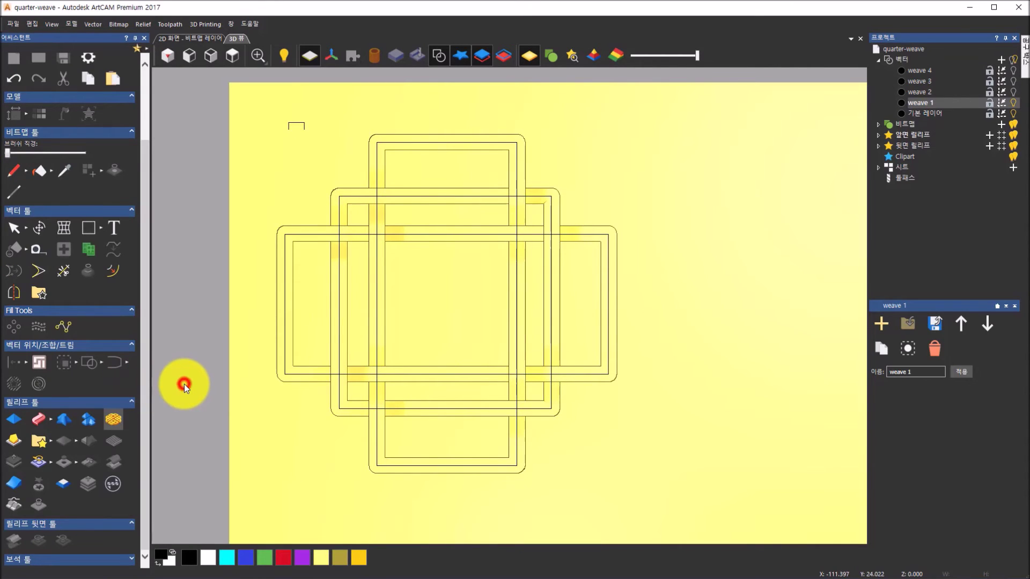
click(169, 55)
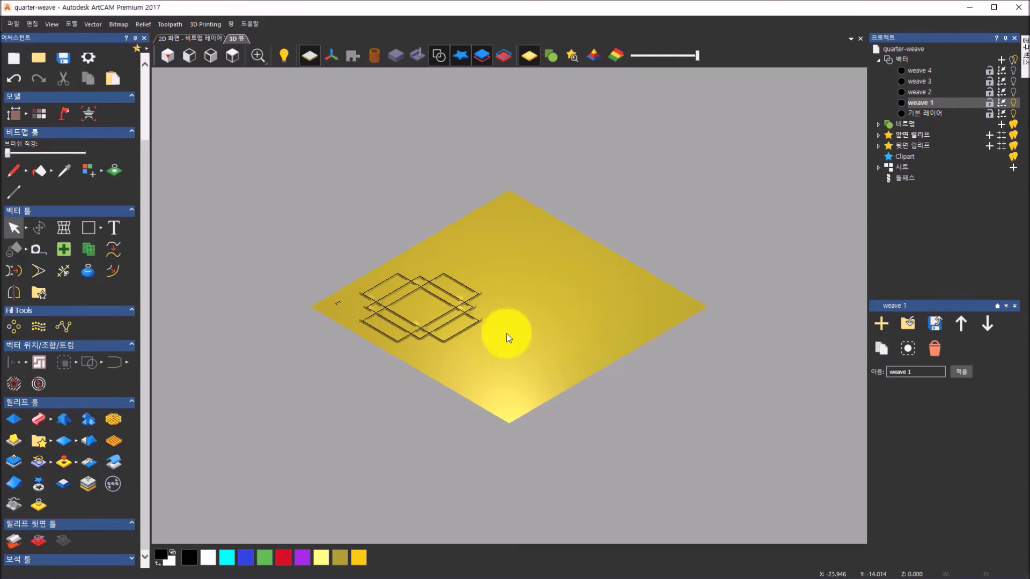
scroll(489, 339, up, 2)
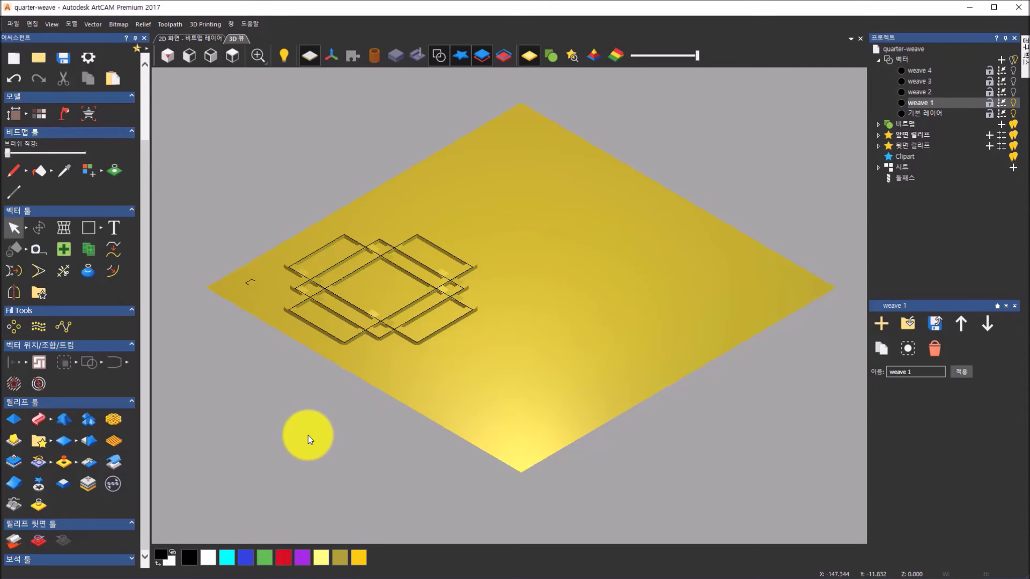
Mirror-merge the weave 1 relief from left to right and from top to bottom, filling all four quarters of the model
click(92, 467)
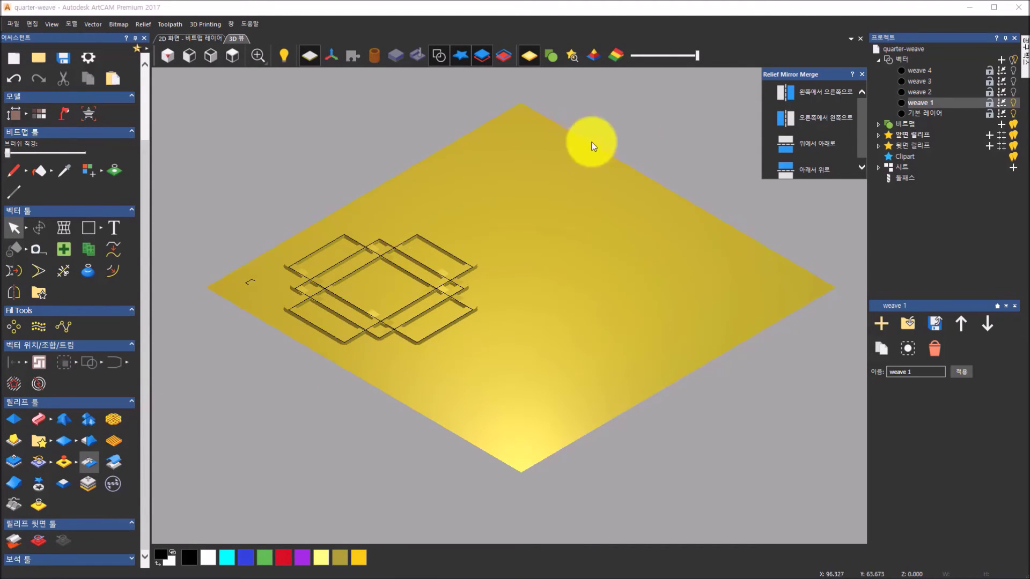
click(788, 94)
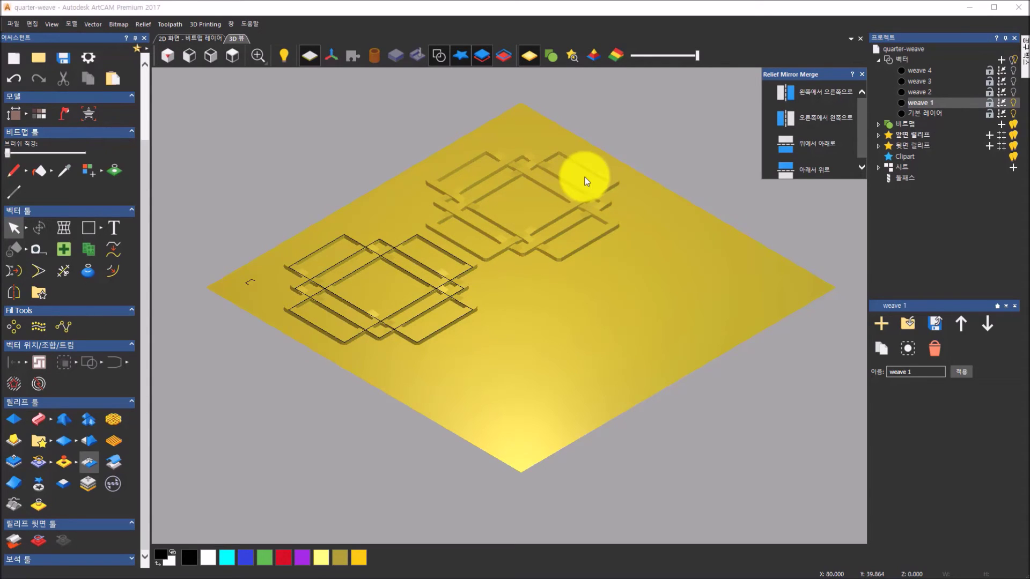
click(810, 142)
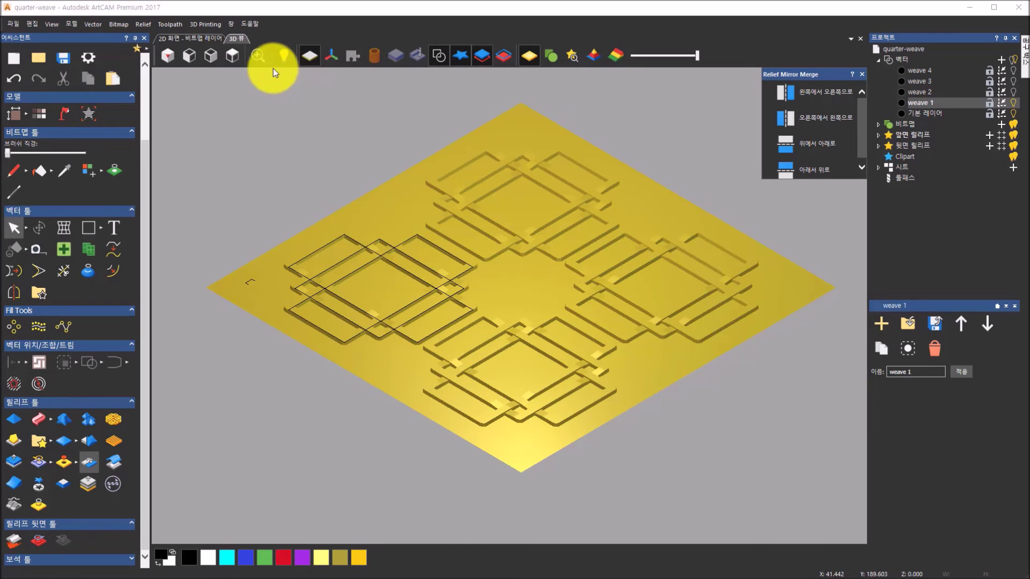
click(238, 61)
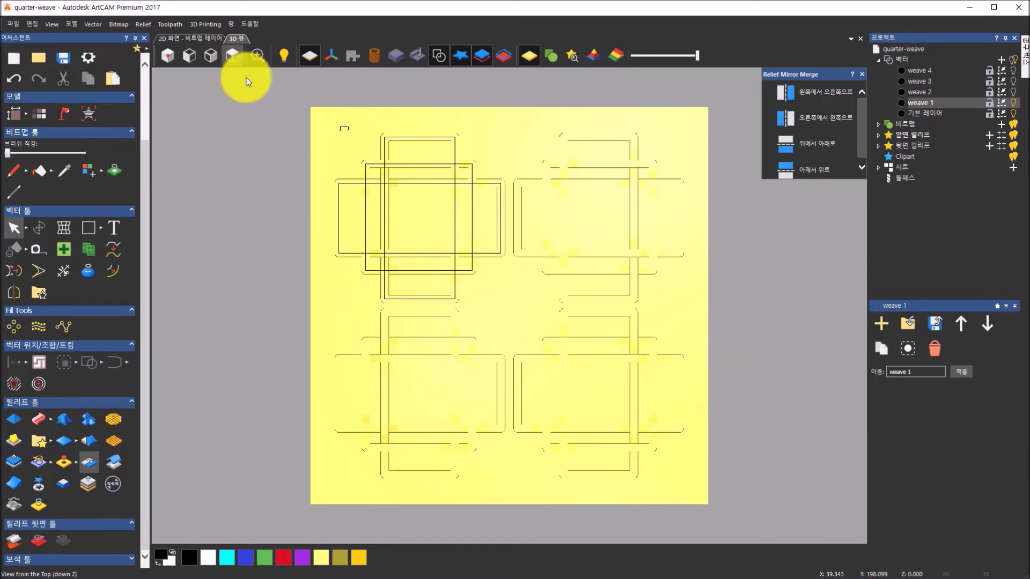
drag(563, 400, 631, 245)
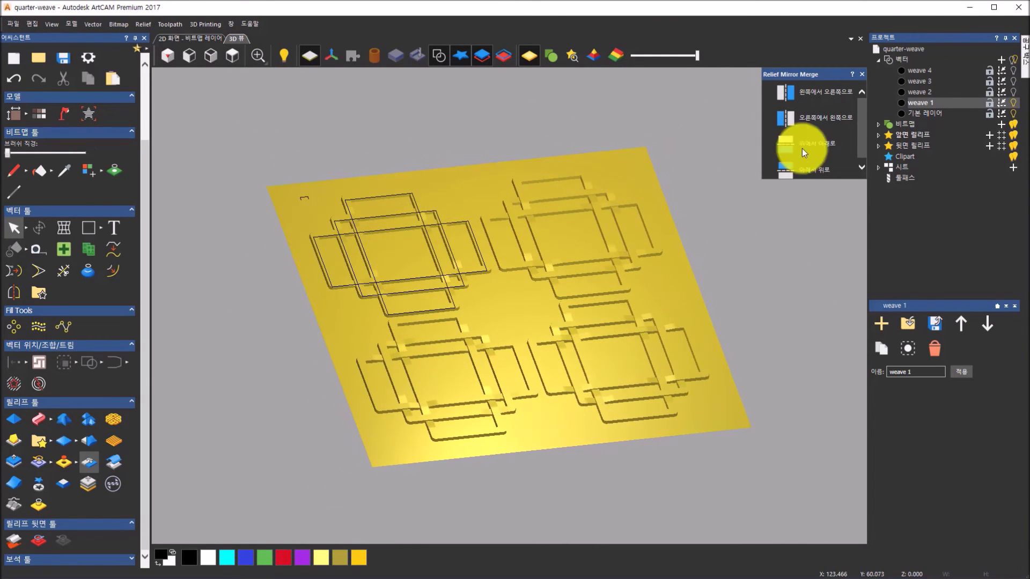
Close the Relief Mirror Merge tool and hide the vectors and the zero plane in the 3D view
click(863, 76)
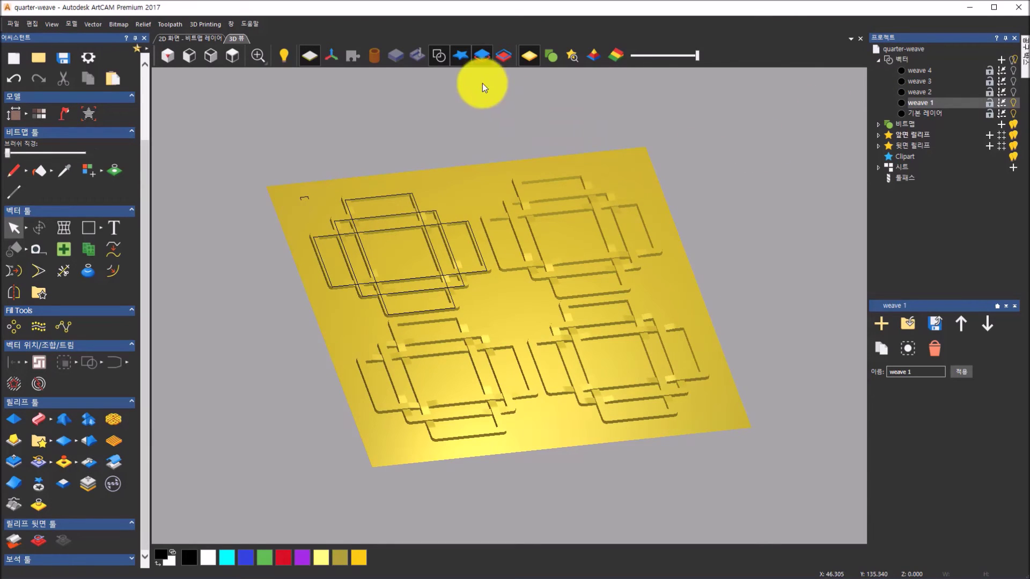
click(440, 57)
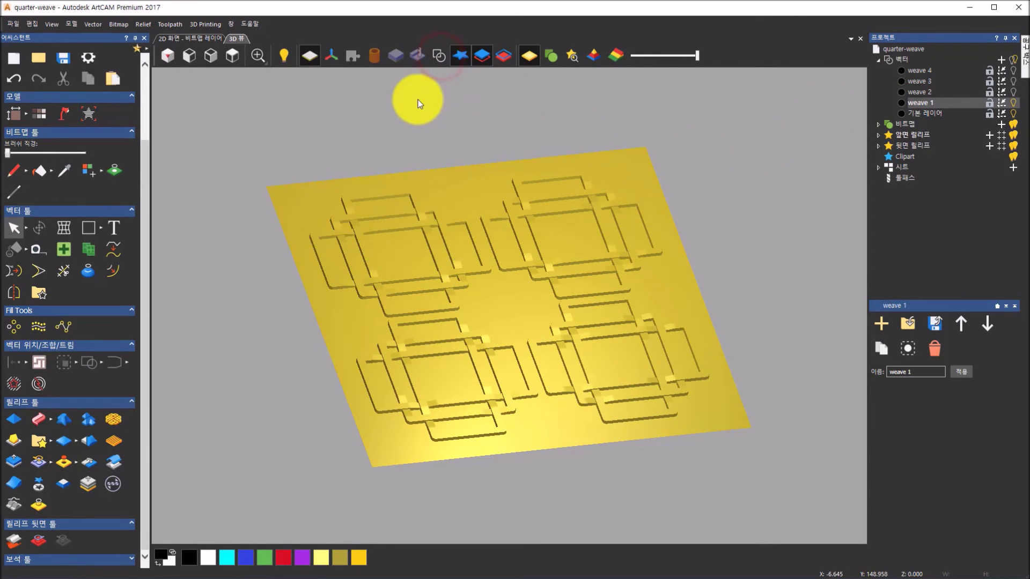
click(306, 59)
Examine the mirrored weave relief up close from several angles and in isometric view
drag(556, 469, 546, 423)
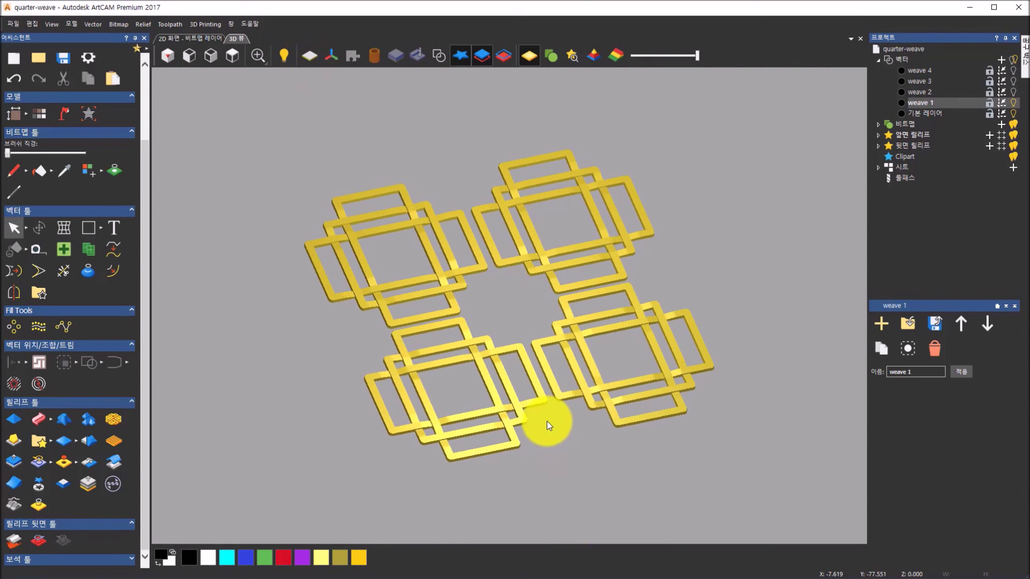
scroll(546, 420, up, 5)
drag(600, 387, 434, 184)
scroll(433, 179, down, 5)
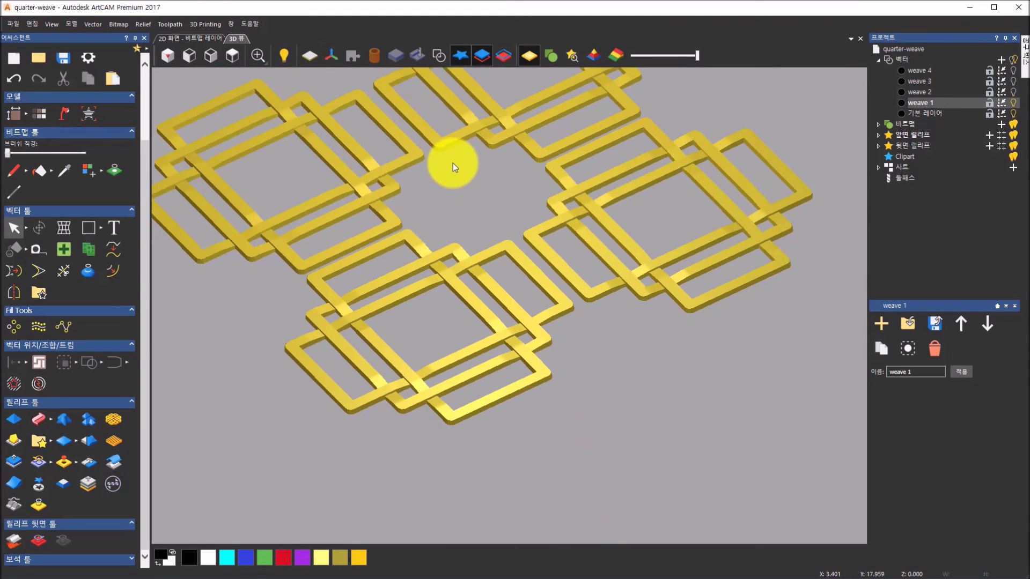
scroll(483, 148, down, 2)
mouse_move(501, 140)
mouse_down()
mouse_move(503, 168)
mouse_move(510, 142)
mouse_up()
click(167, 55)
scroll(543, 298, up, 3)
scroll(544, 301, up, 1)
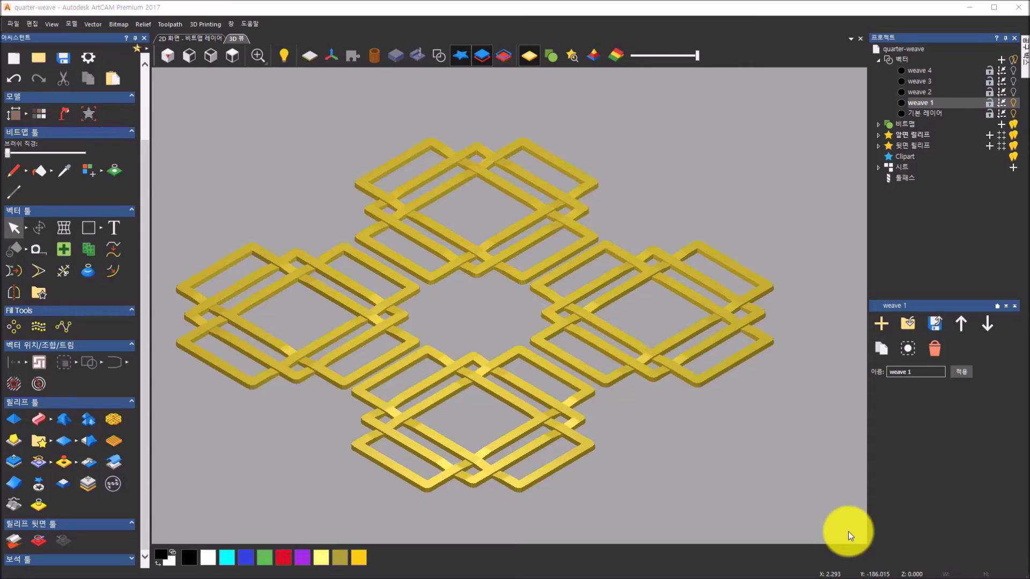
Switch to the Photos app and view the fruit plate exercise slide with its vectors and finished relief
click(515, 577)
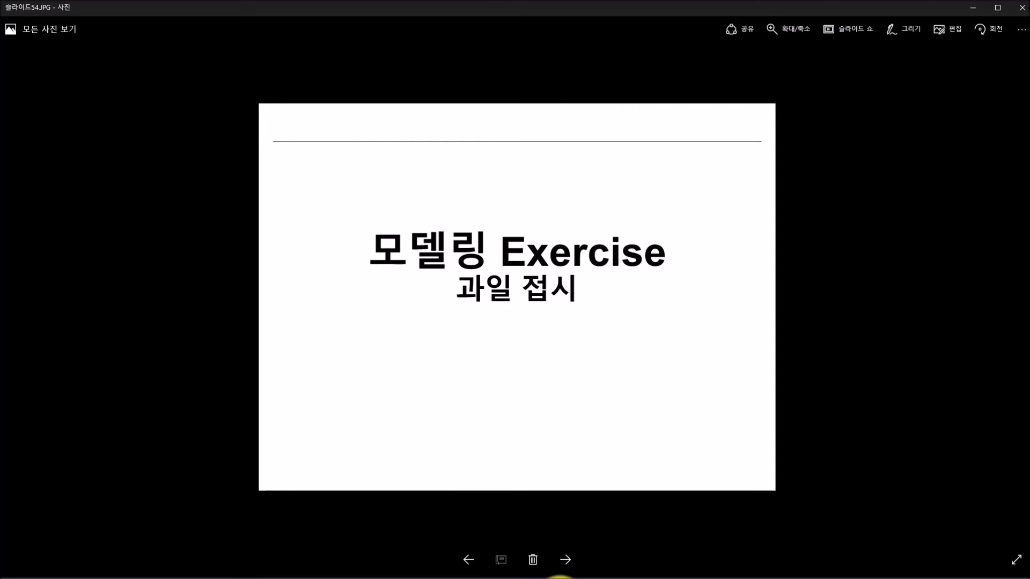
click(562, 569)
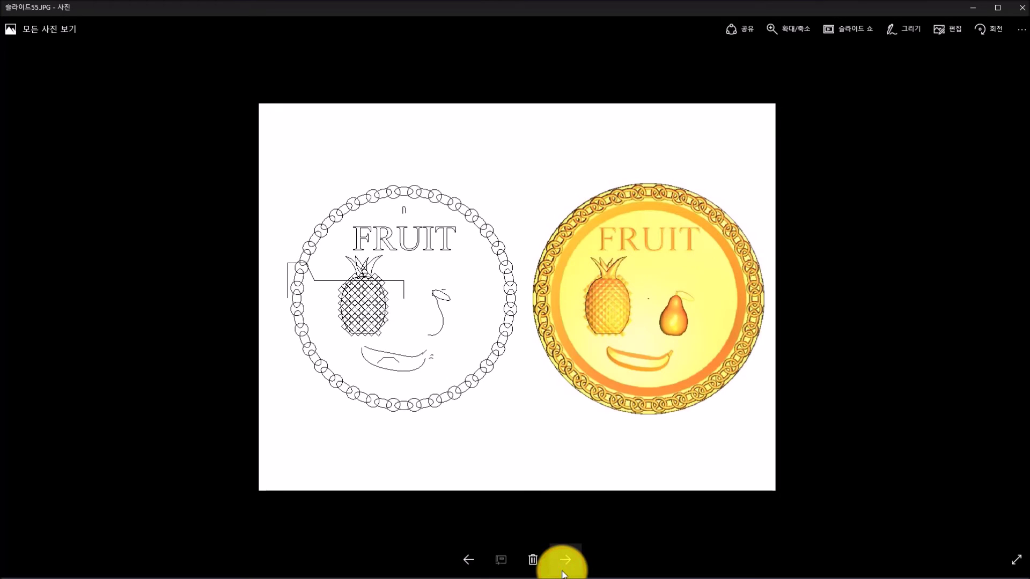
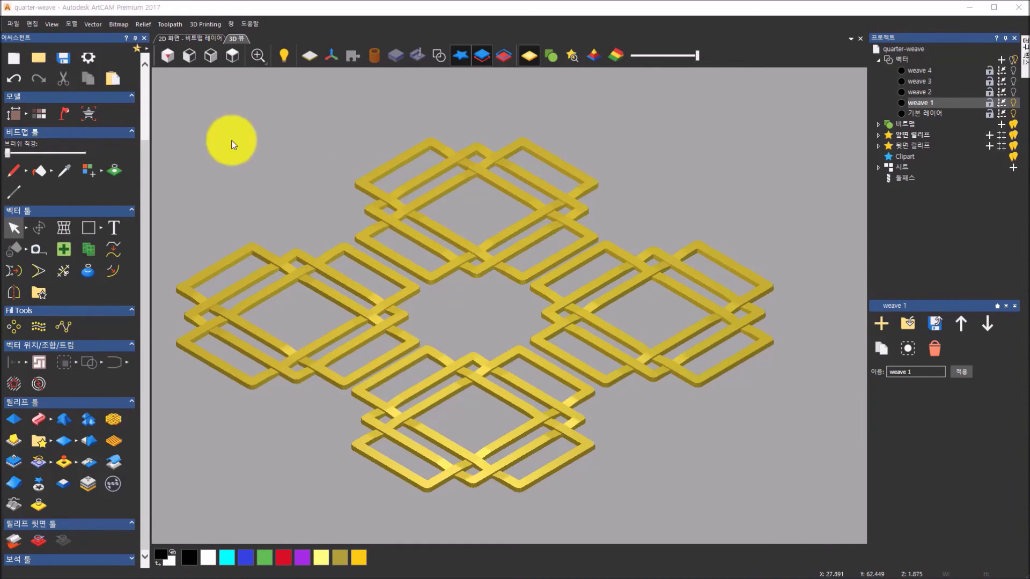
Show the 2D view and close the quarter-weave model without saving the changes
click(183, 38)
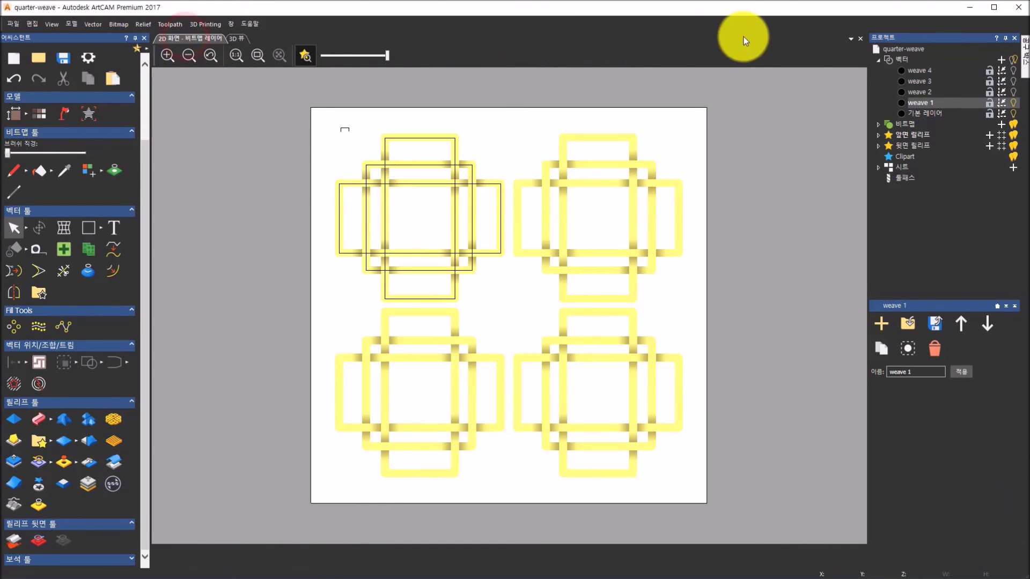
click(861, 40)
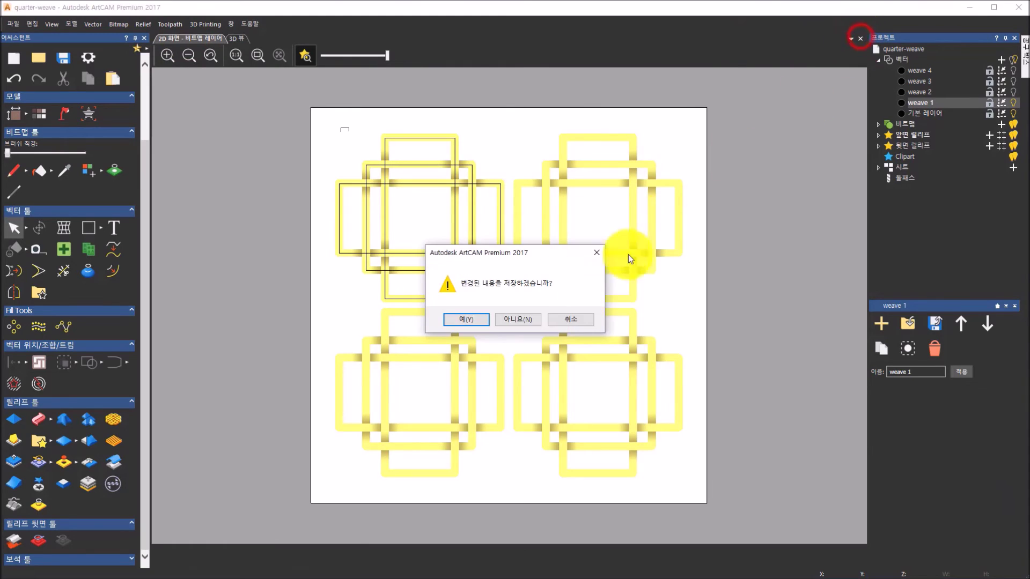
click(520, 324)
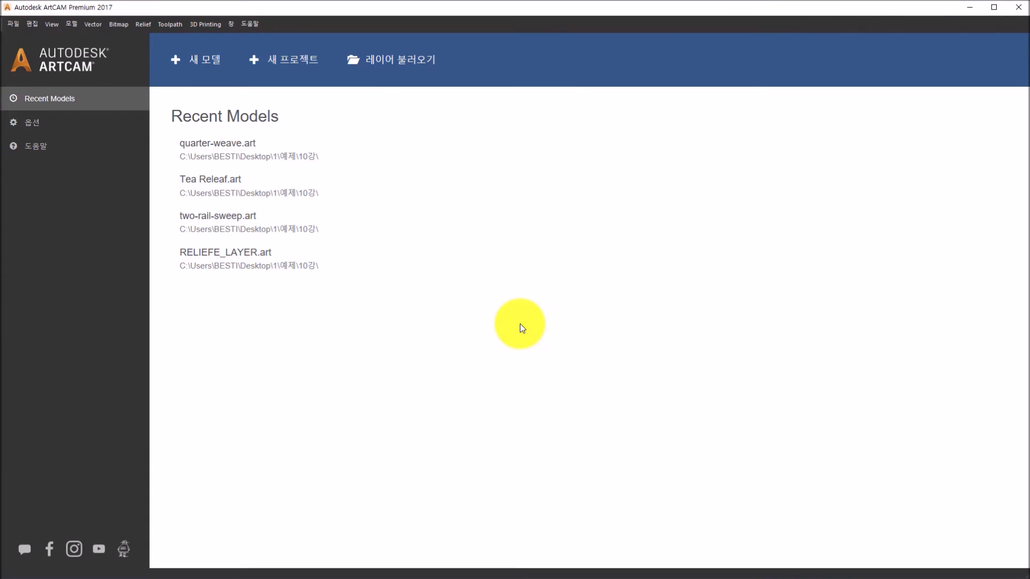
Open the model file fruits-on-plate.art from the 10강 folder
click(412, 66)
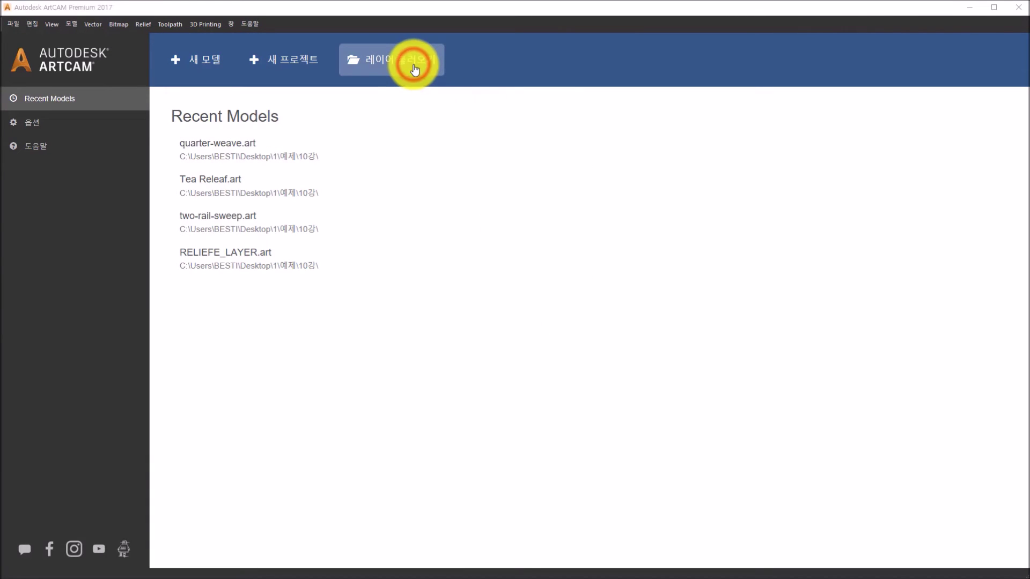
click(415, 168)
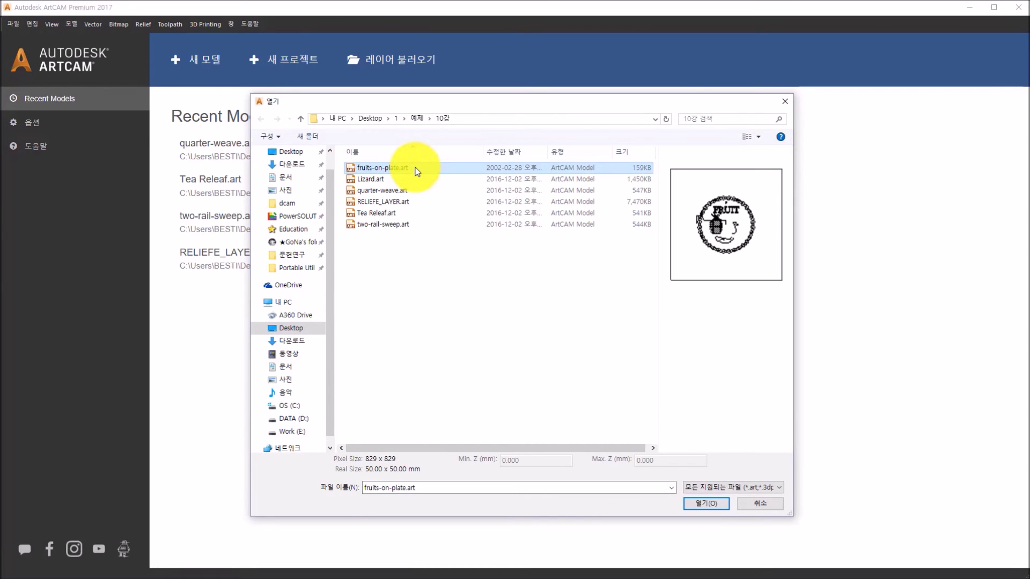
click(705, 505)
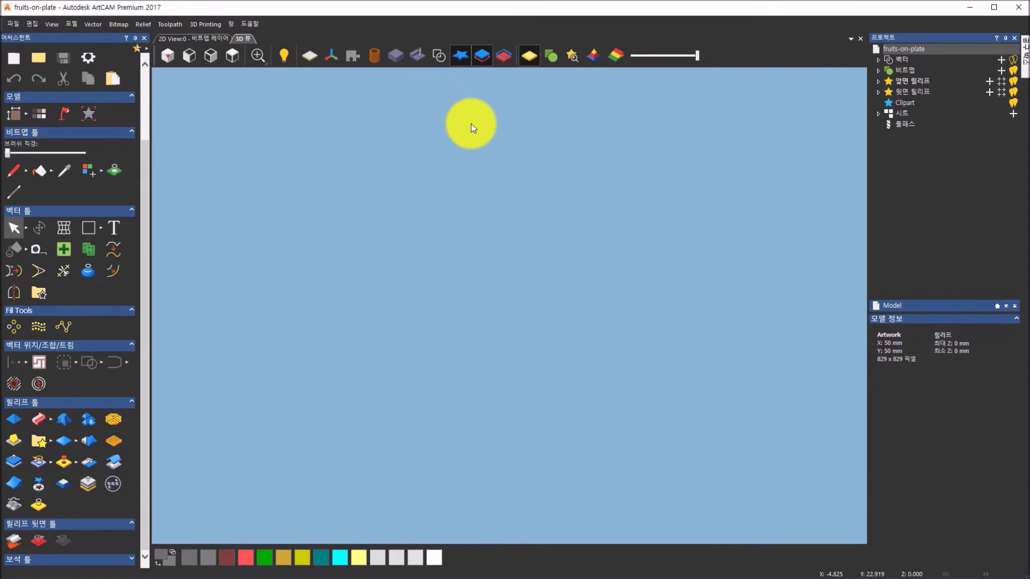
Display the zero plane and the vectors of the fruit plate in the 3D view
click(313, 52)
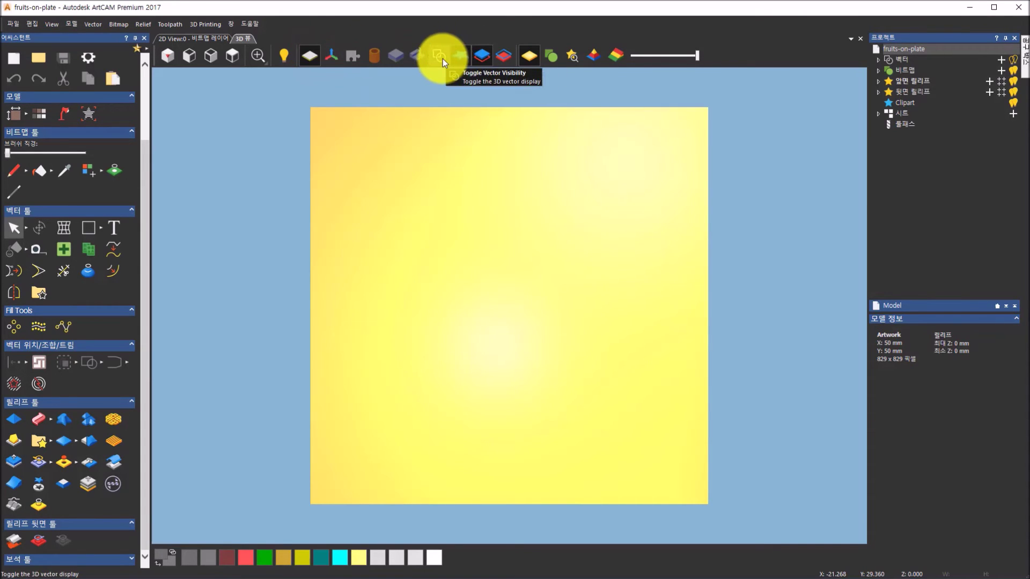
click(441, 58)
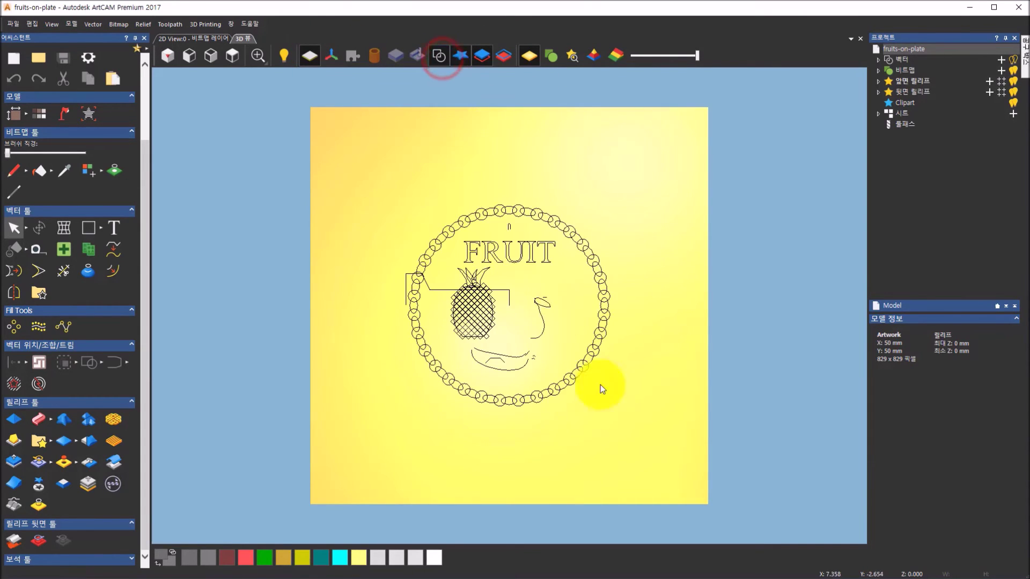
drag(601, 386, 450, 374)
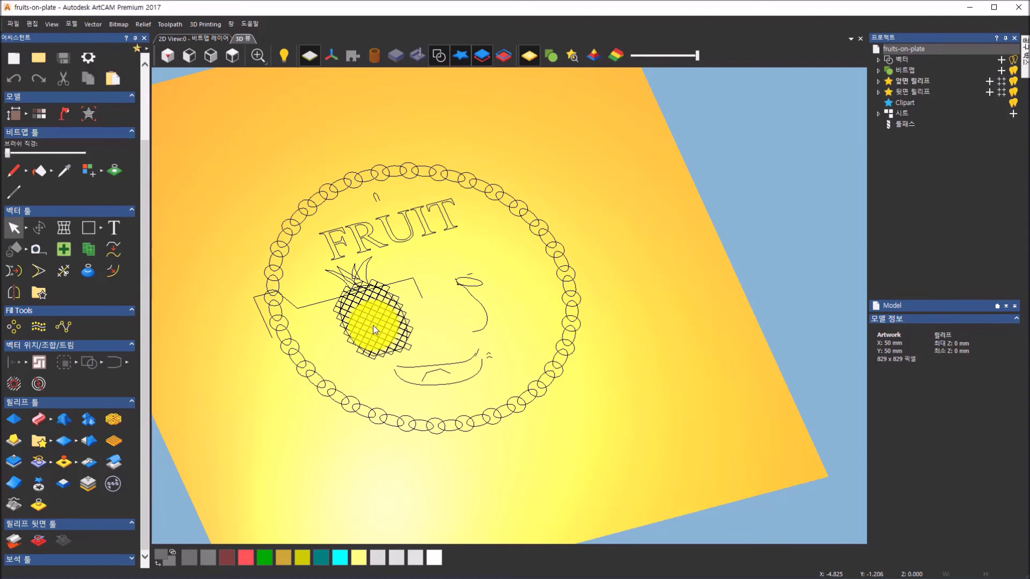
scroll(271, 363, up, 3)
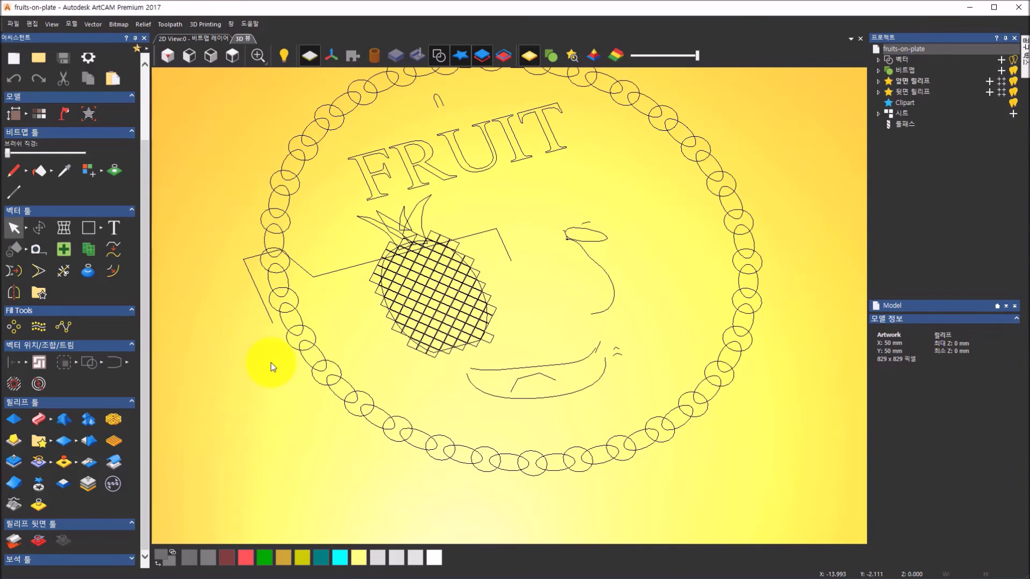
scroll(368, 349, up, 2)
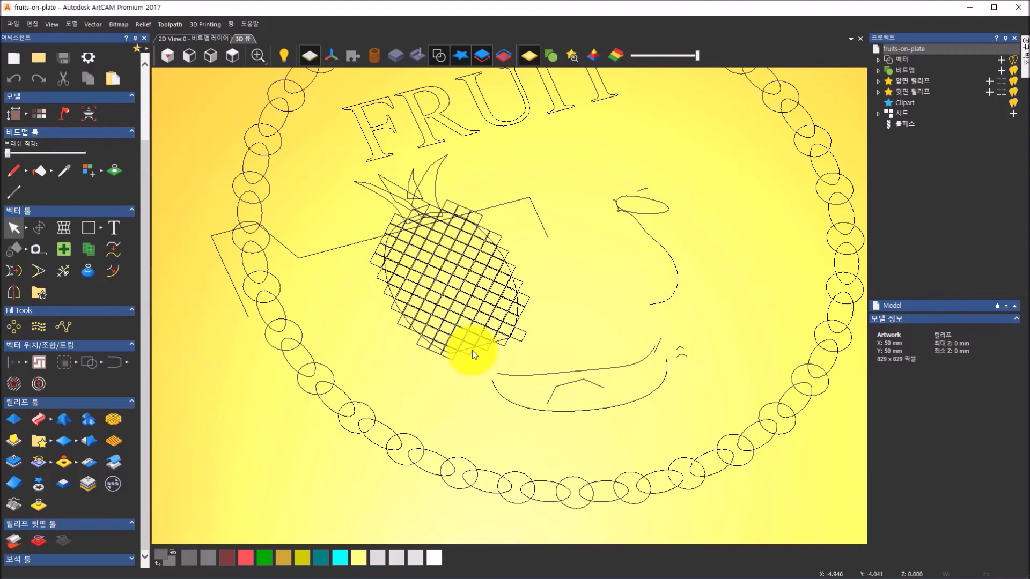
Add a round relief to the pineapple body outline with the Shape Editor: 45° angle, no height limit and 0.4 mm start height
click(469, 350)
scroll(458, 330, up, 2)
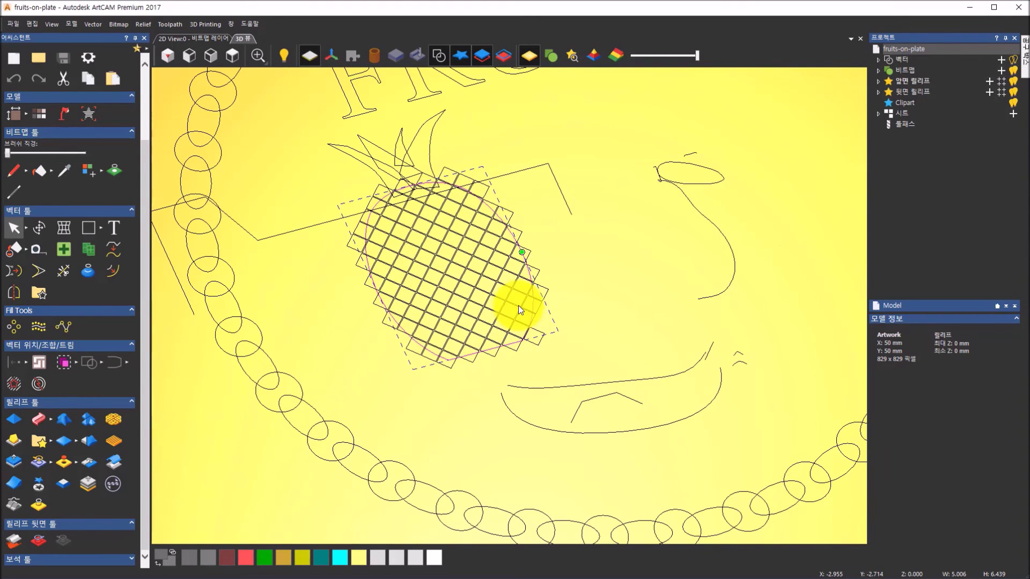
scroll(518, 305, up, 1)
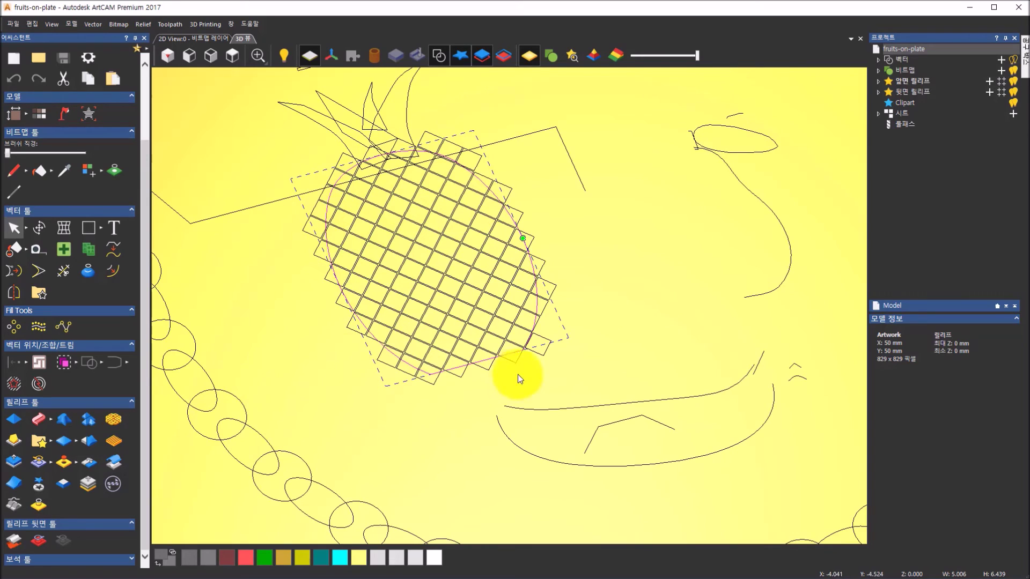
click(15, 426)
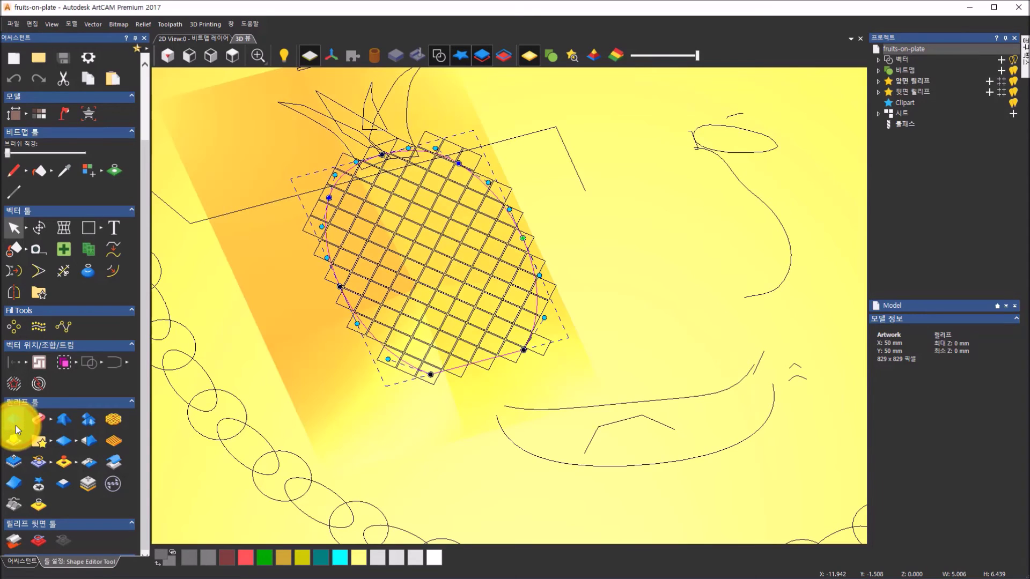
drag(516, 342, 504, 204)
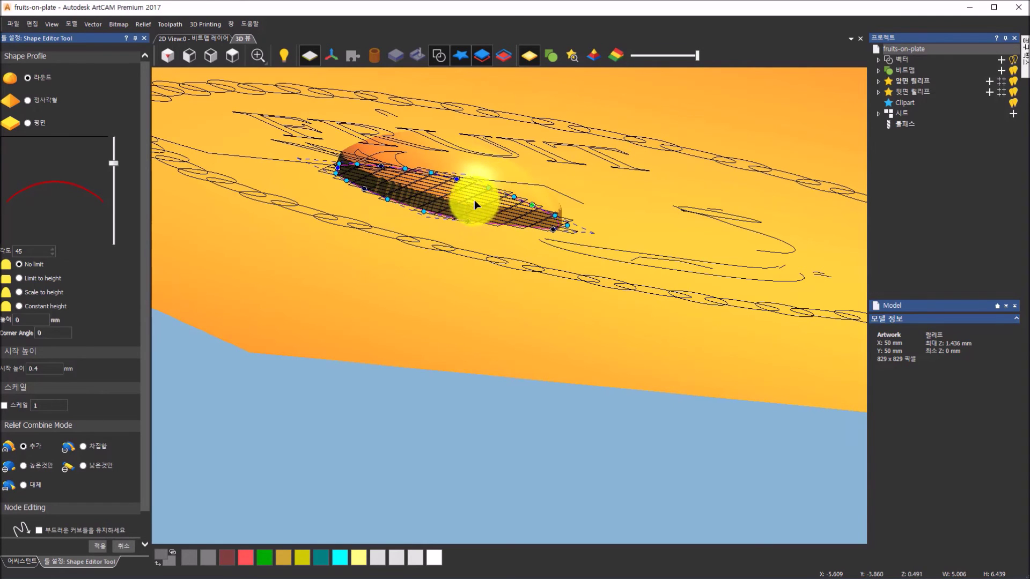
drag(516, 148, 219, 384)
click(141, 516)
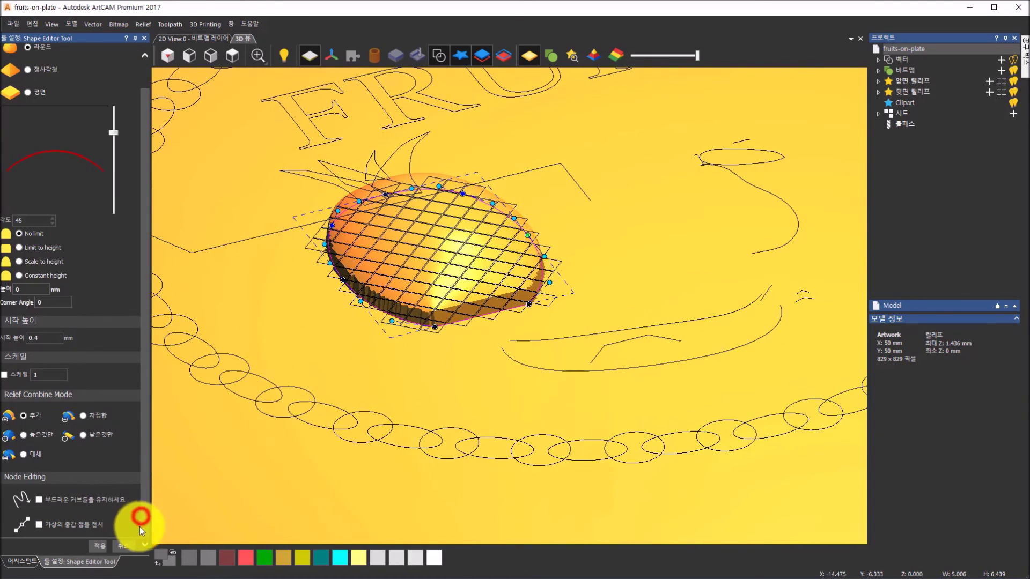
click(103, 548)
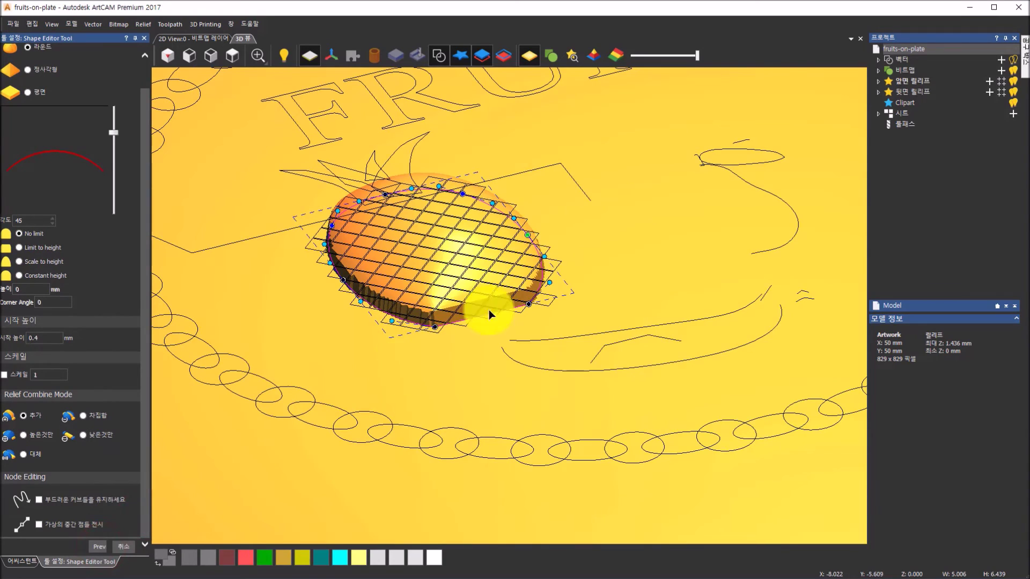
Add a square-profile relief to the pineapple's diamond grid vectors with a 25° angle, no limit and 0 mm start height, then close the Shape Editor
drag(676, 220, 666, 368)
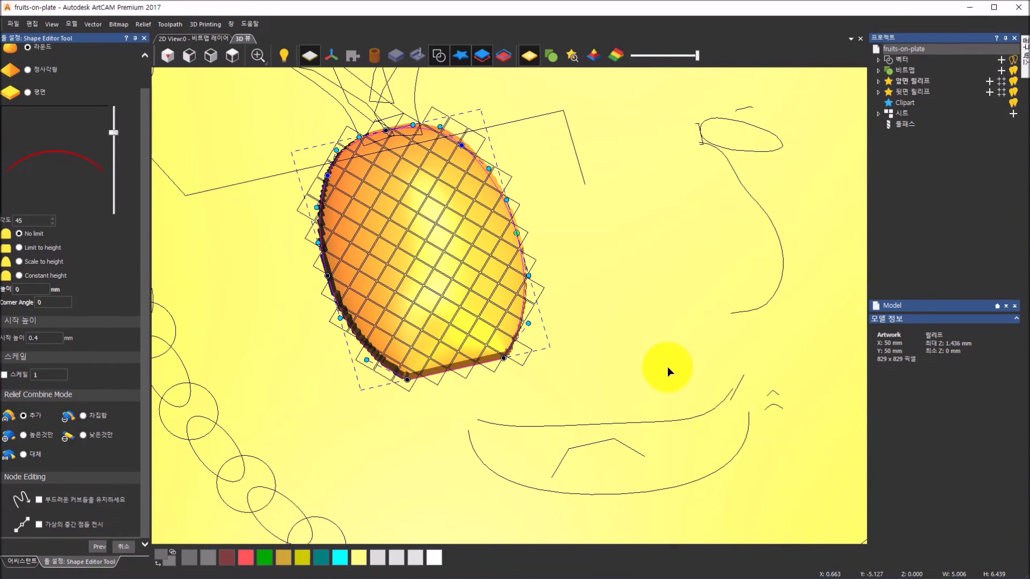
click(518, 363)
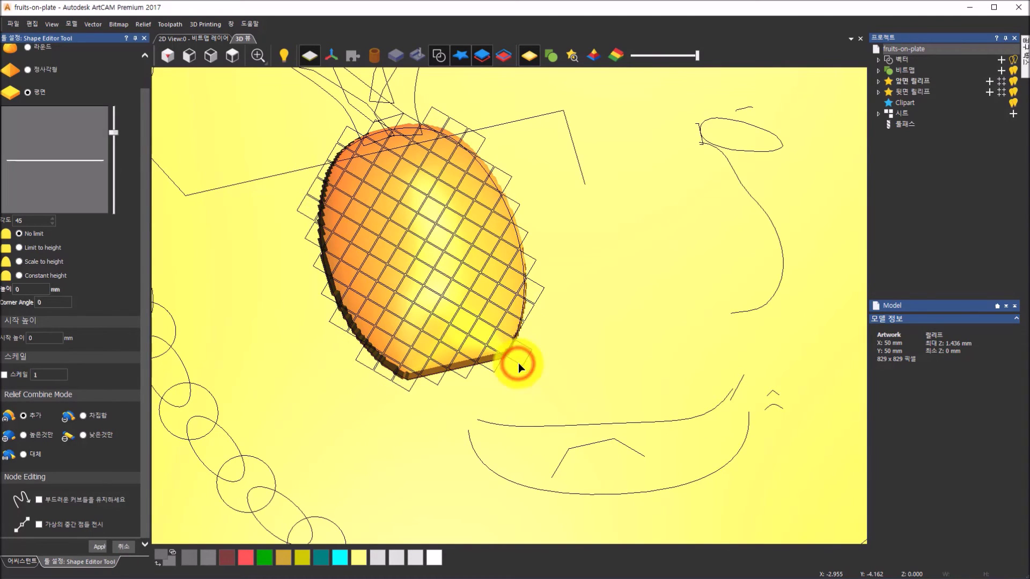
click(519, 362)
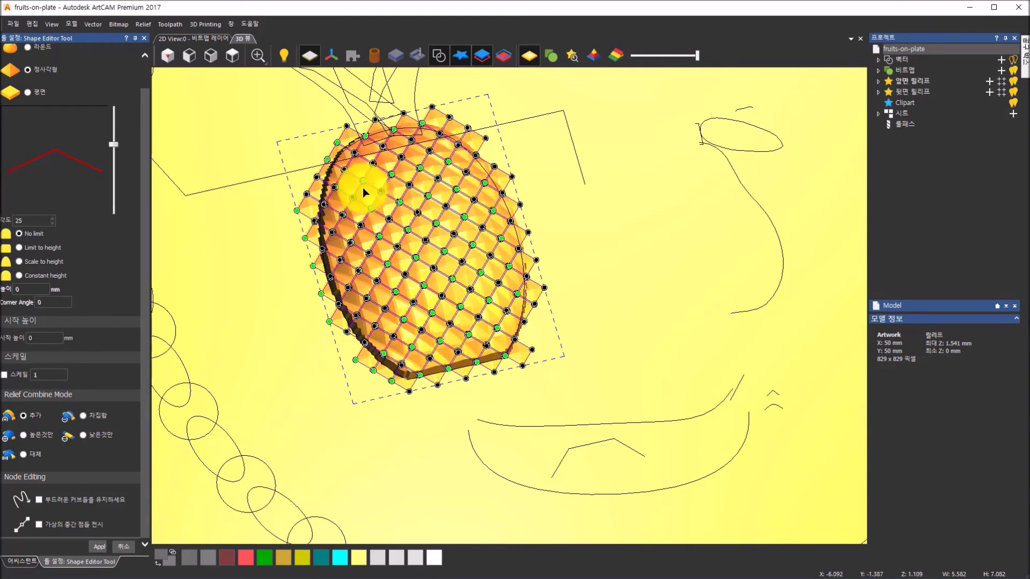
middle_drag(521, 246, 260, 94)
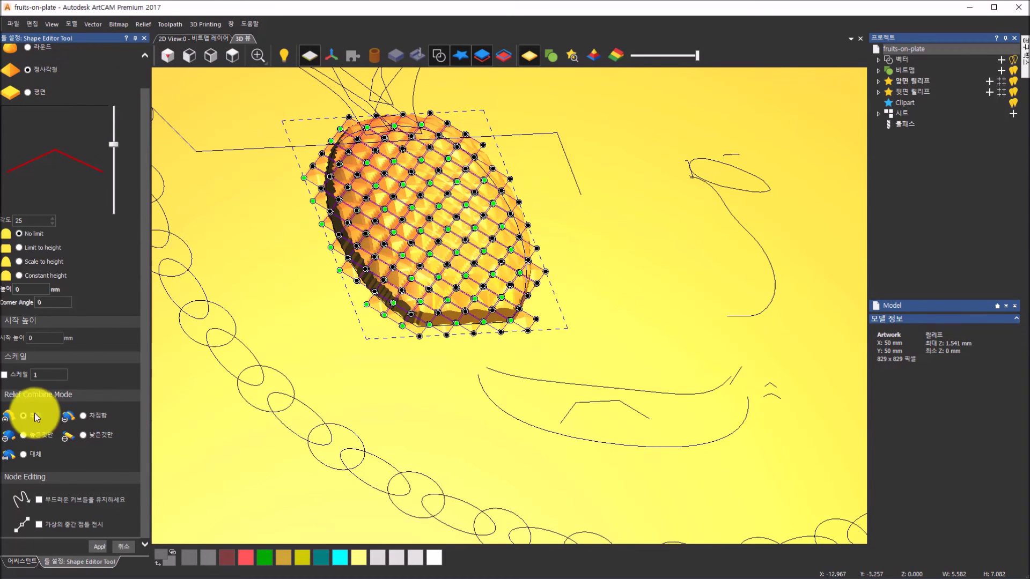
click(100, 549)
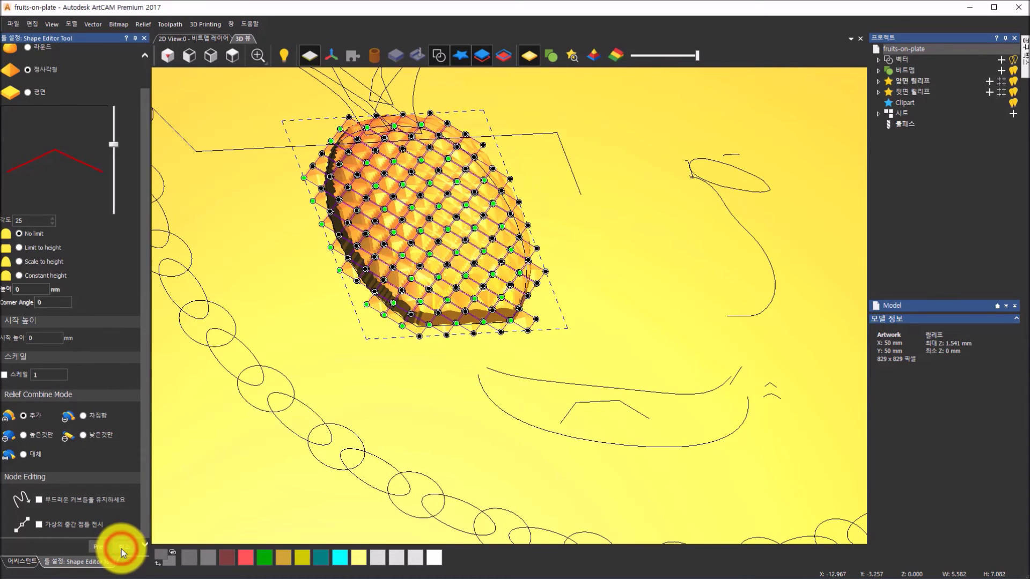
click(121, 550)
click(329, 372)
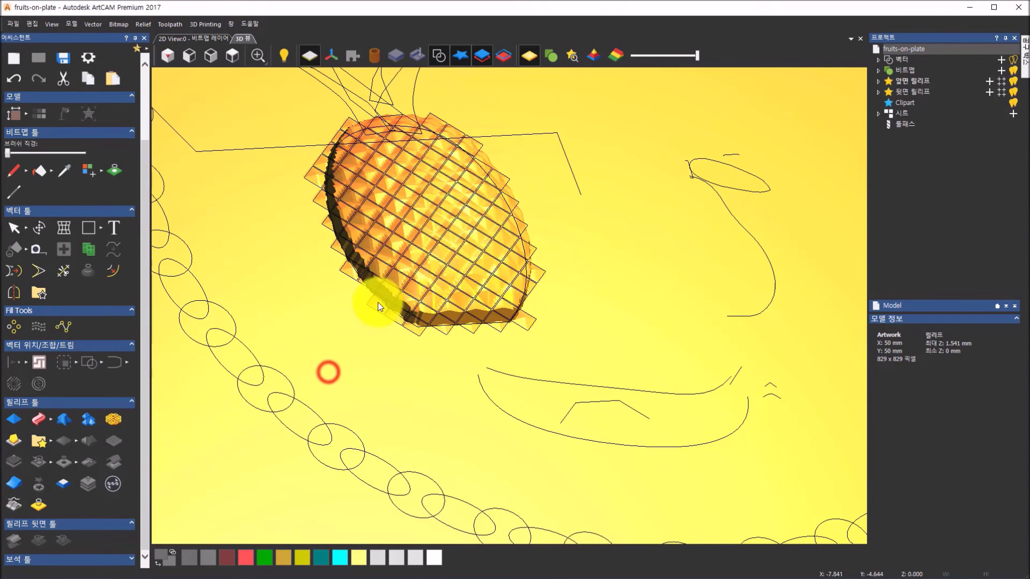
Examine the diamond-textured pineapple relief up close from several angles
mouse_move(514, 281)
mouse_down()
mouse_move(483, 281)
mouse_move(414, 338)
mouse_move(395, 371)
mouse_up()
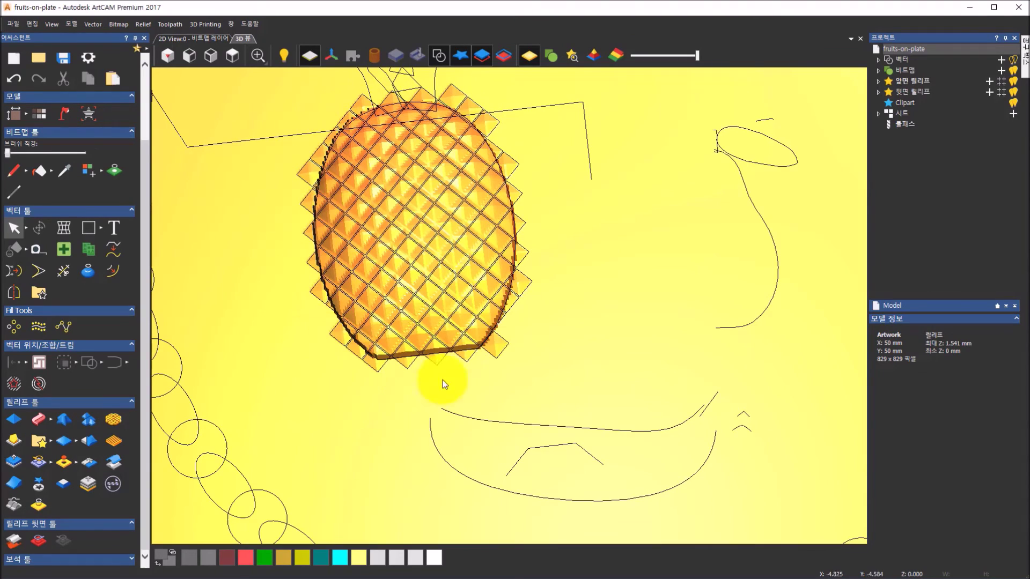
mouse_move(528, 325)
mouse_down()
mouse_move(621, 170)
mouse_move(604, 136)
mouse_move(550, 126)
mouse_move(531, 180)
mouse_move(529, 321)
mouse_up()
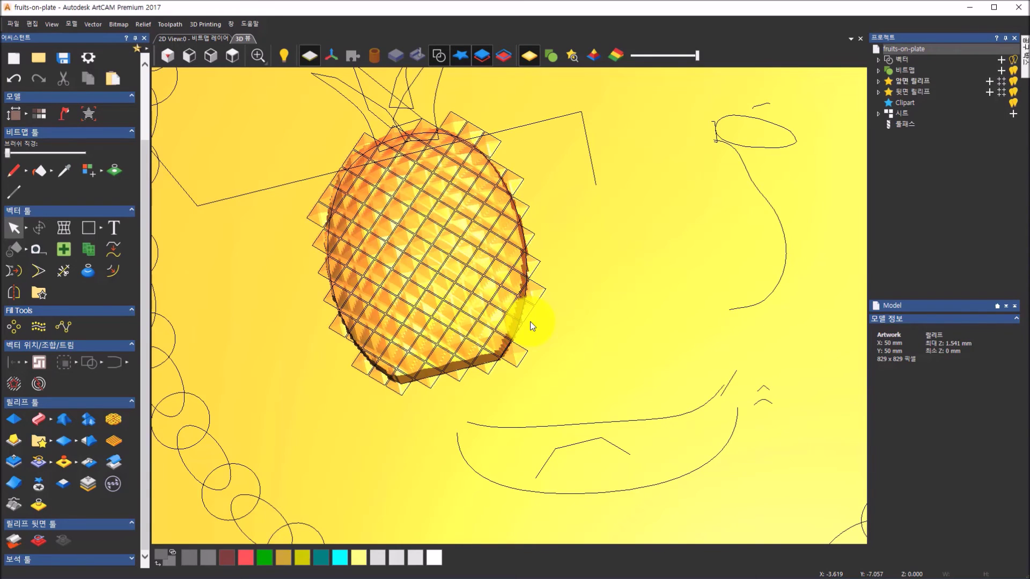
scroll(530, 322, down, 5)
drag(524, 316, 991, 540)
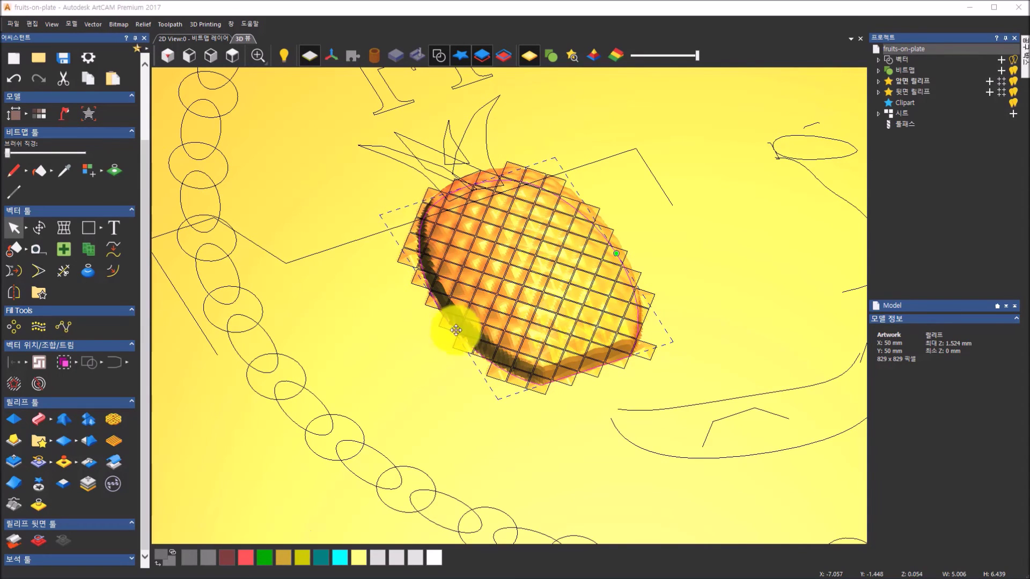
scroll(453, 330, up, 3)
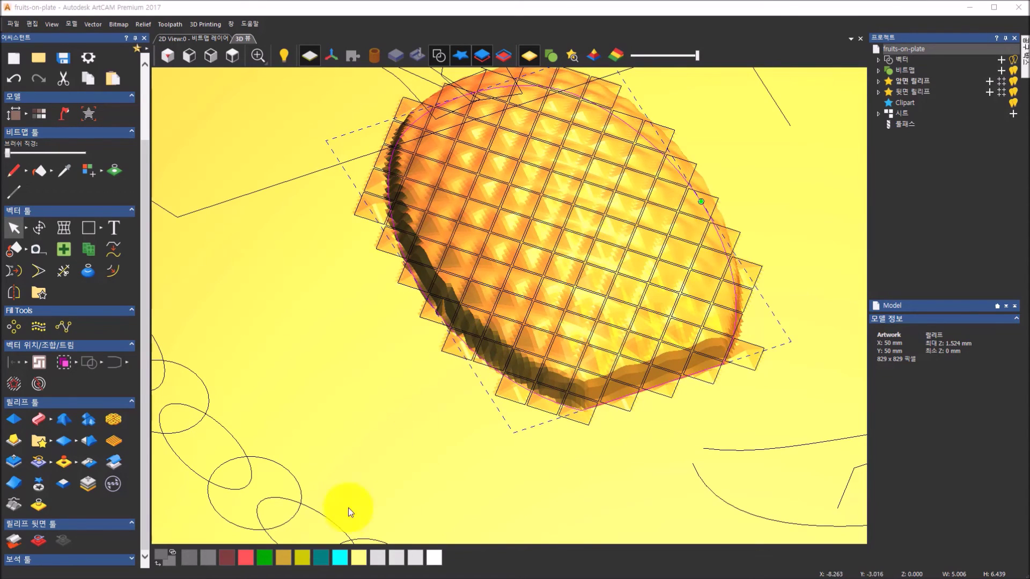
Show the bitmap colours on the relief, fill the pineapple body outline with red, and reset the relief outside that outline to zero
click(248, 557)
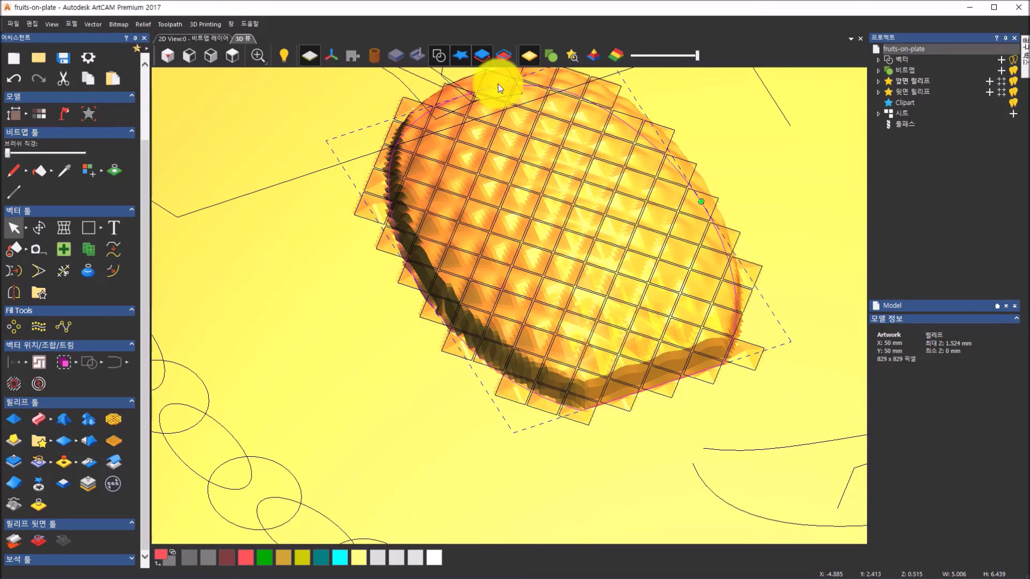
click(553, 58)
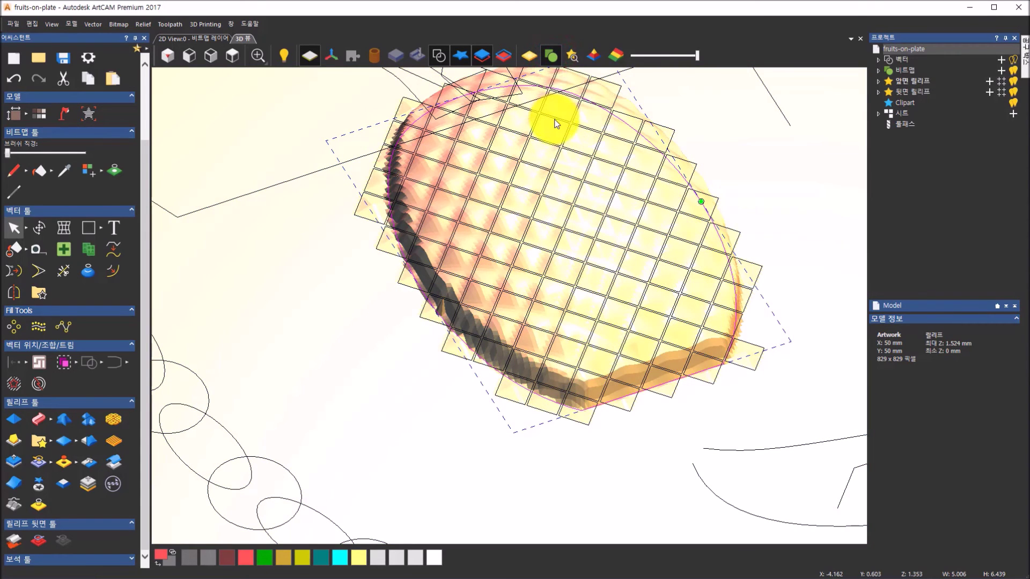
right_drag(553, 126, 555, 248)
scroll(547, 237, down, 2)
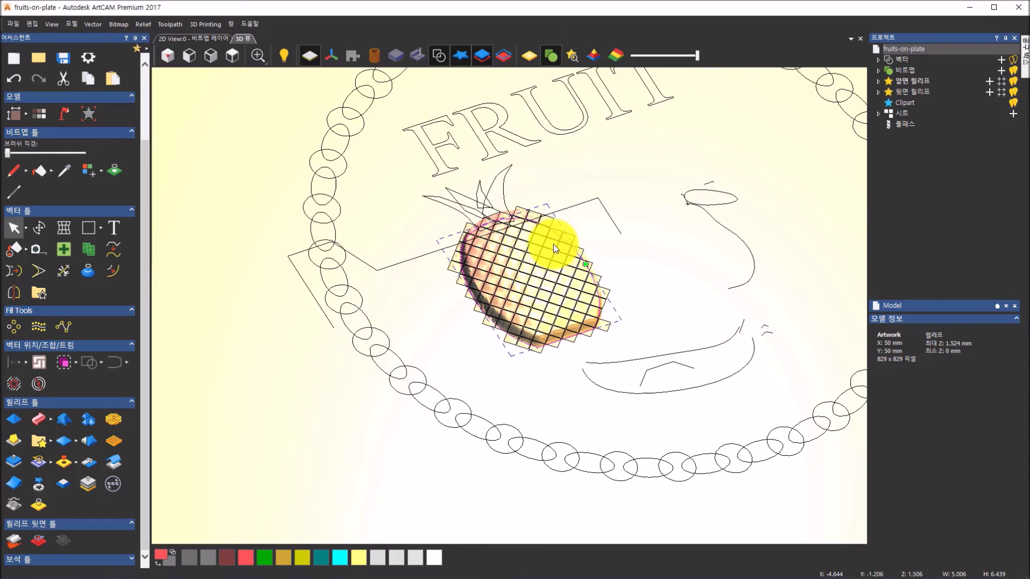
scroll(551, 242, up, 3)
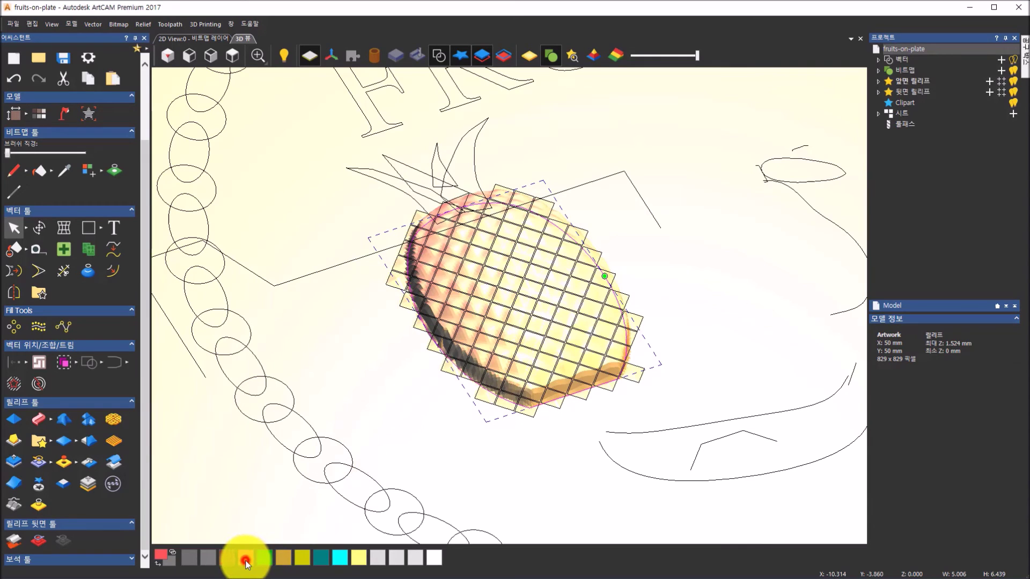
click(15, 246)
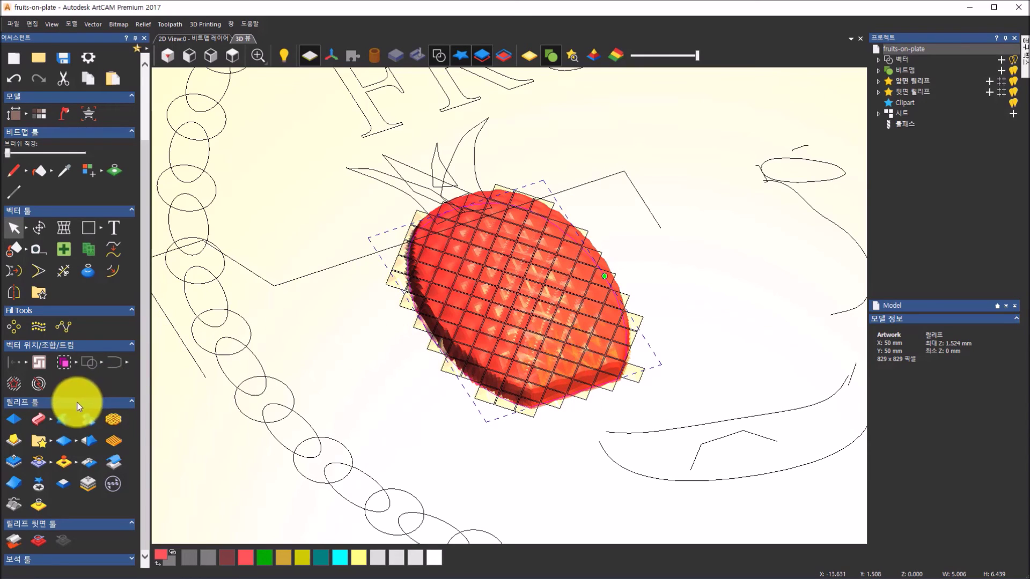
click(76, 463)
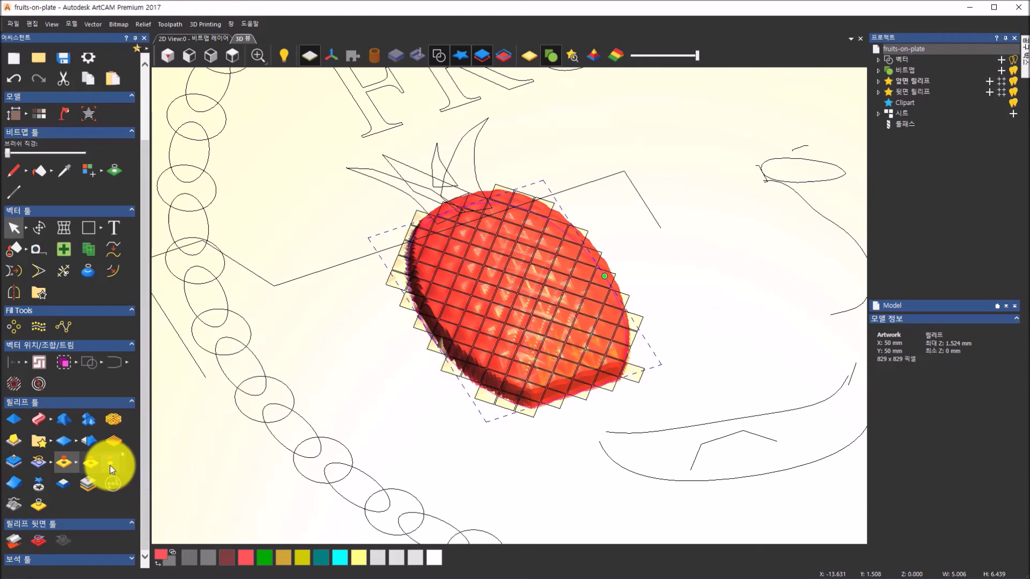
click(110, 465)
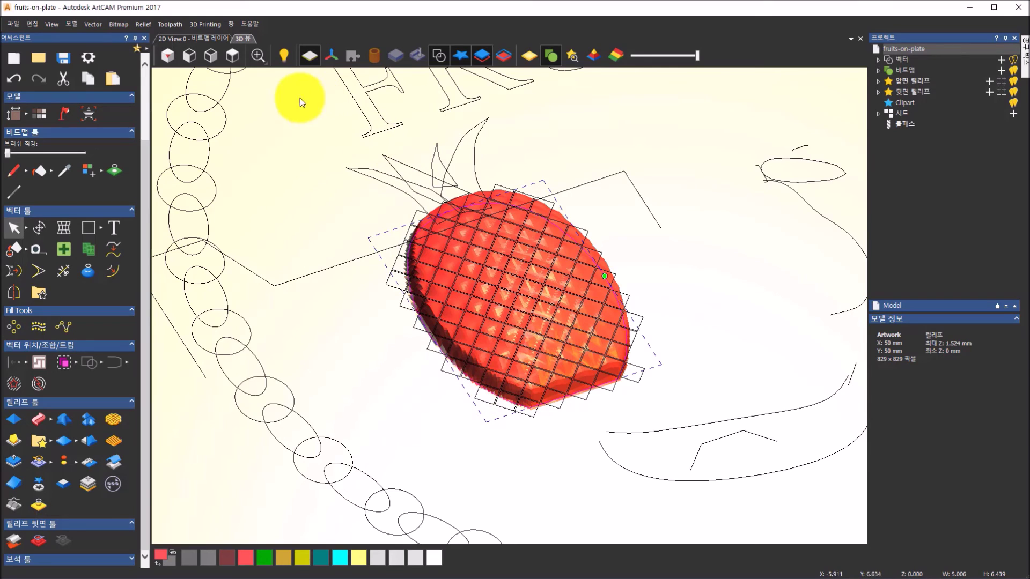
Add a round relief to the pineapple's inner left leaf with the Shape Editor: 45° angle, no height limit and 0.1 mm start height
click(237, 57)
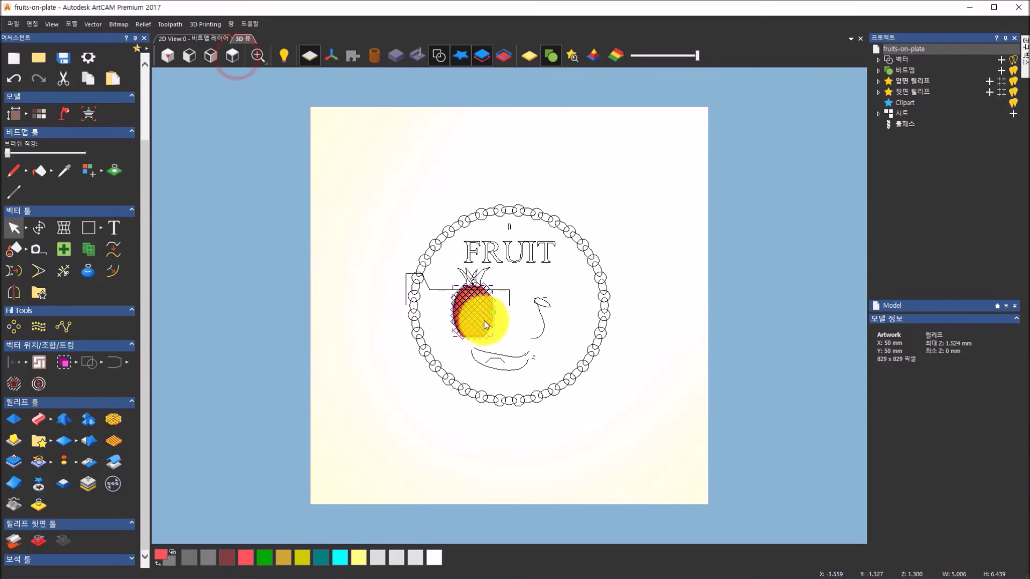
scroll(542, 345, up, 3)
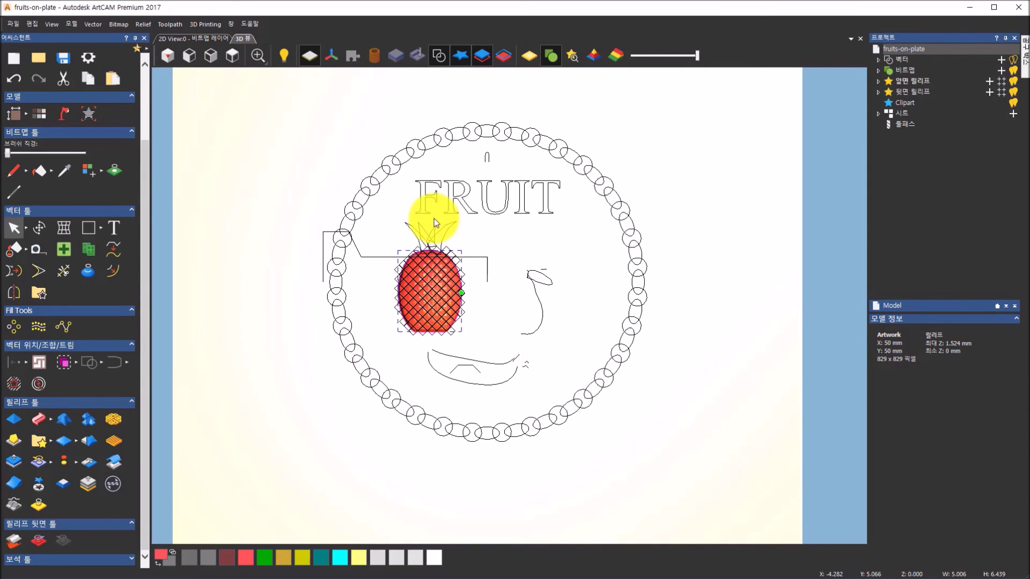
scroll(425, 220, up, 2)
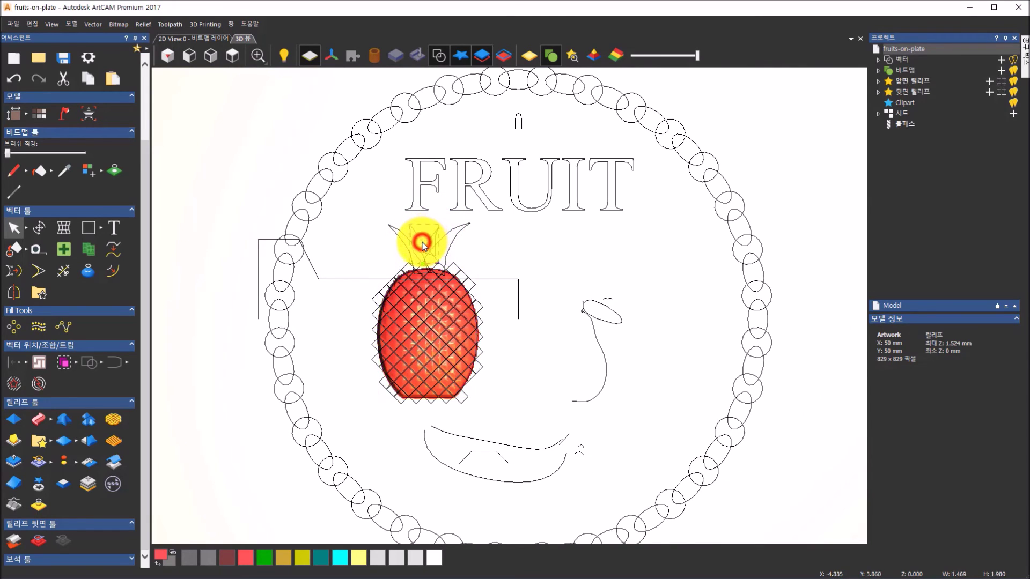
click(424, 244)
scroll(430, 258, up, 1)
scroll(435, 260, up, 1)
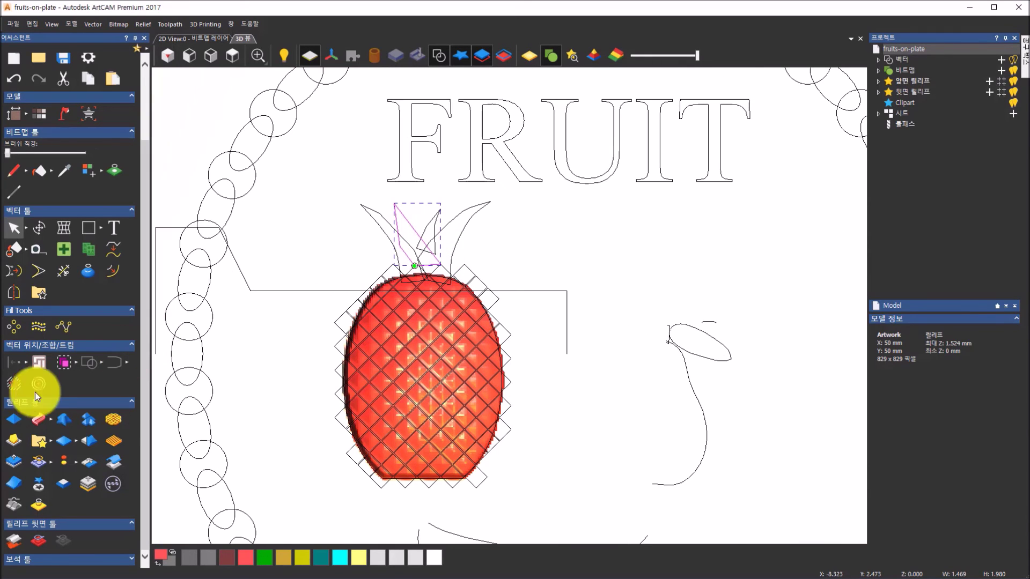
click(14, 417)
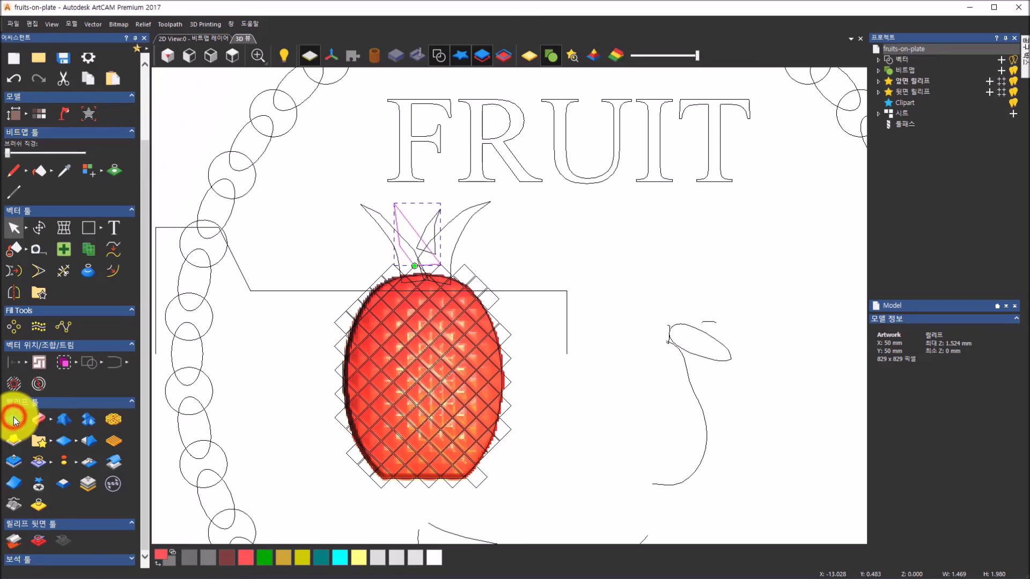
drag(434, 478, 445, 425)
scroll(408, 416, up, 3)
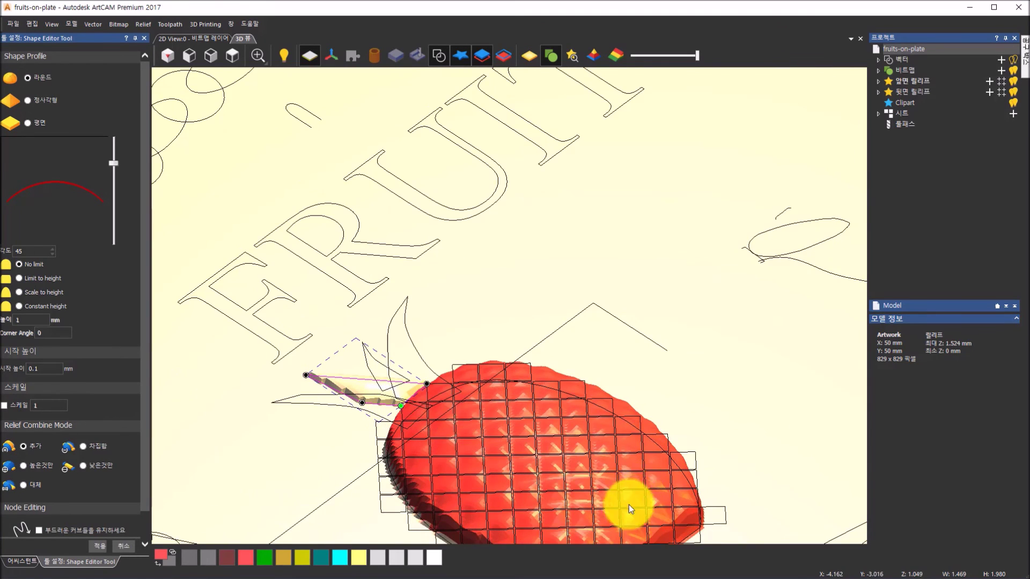
scroll(606, 501, up, 3)
click(48, 368)
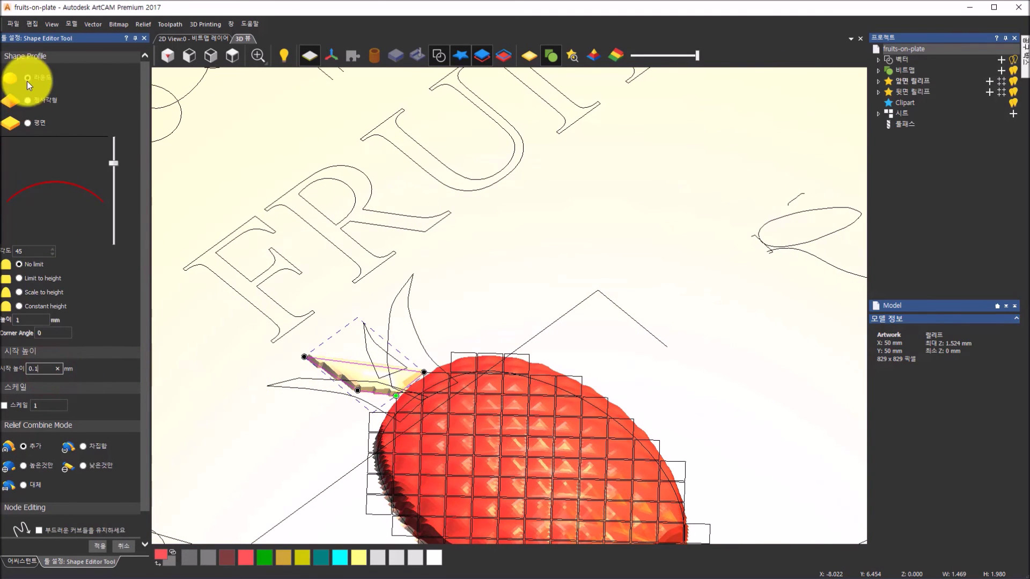
click(97, 546)
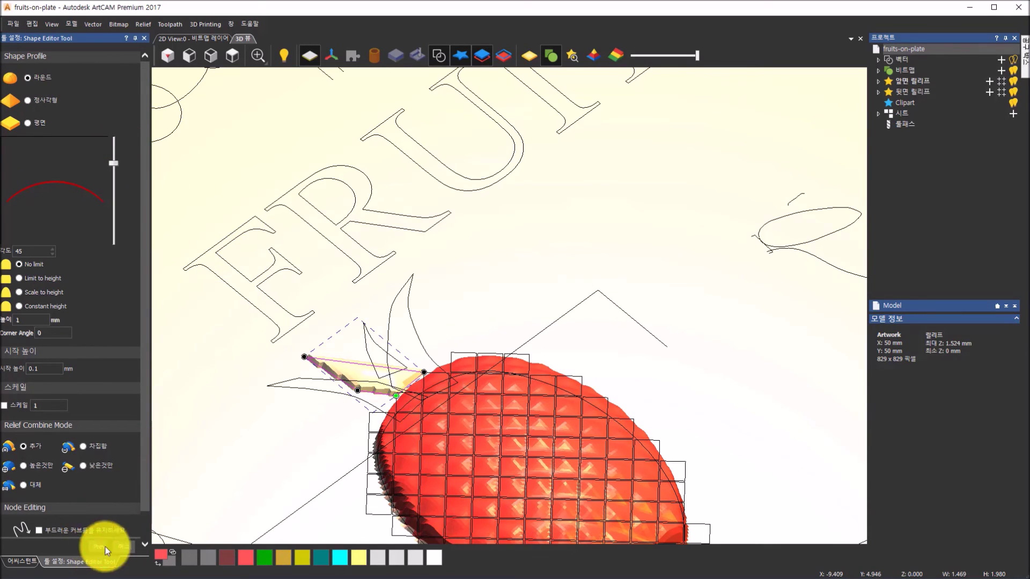
Add a round relief to the inner right leaf with a 45° angle, no limit and 0.2 mm start height, combined by merging the highest
click(384, 352)
click(384, 351)
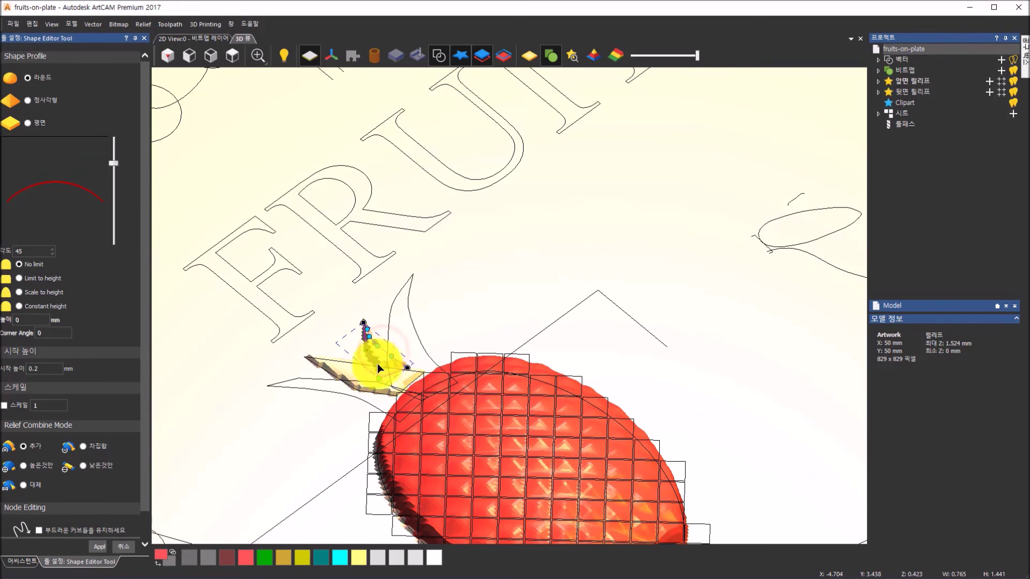
drag(683, 456, 448, 478)
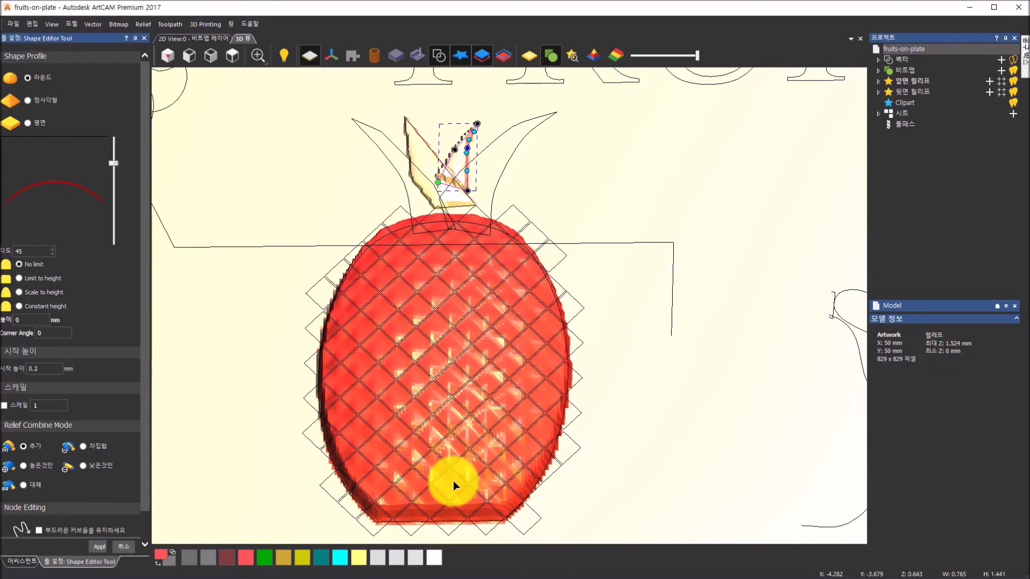
drag(564, 430, 697, 163)
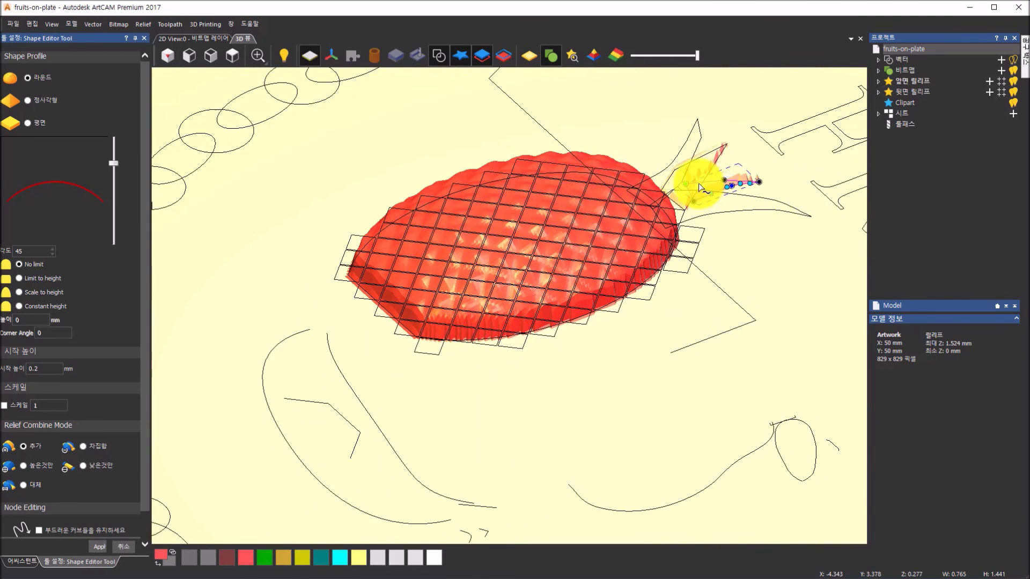
scroll(697, 163, up, 3)
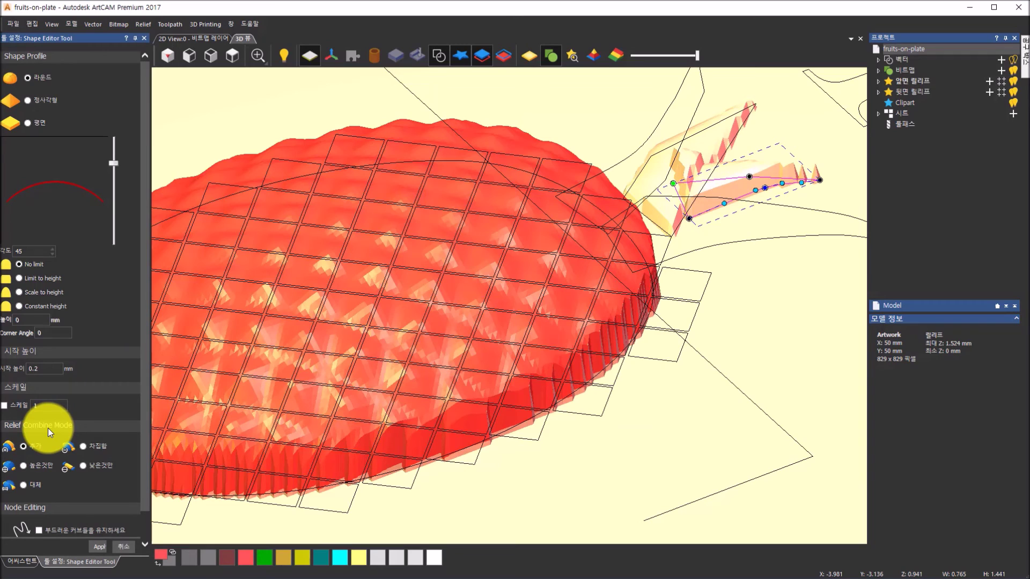
click(23, 464)
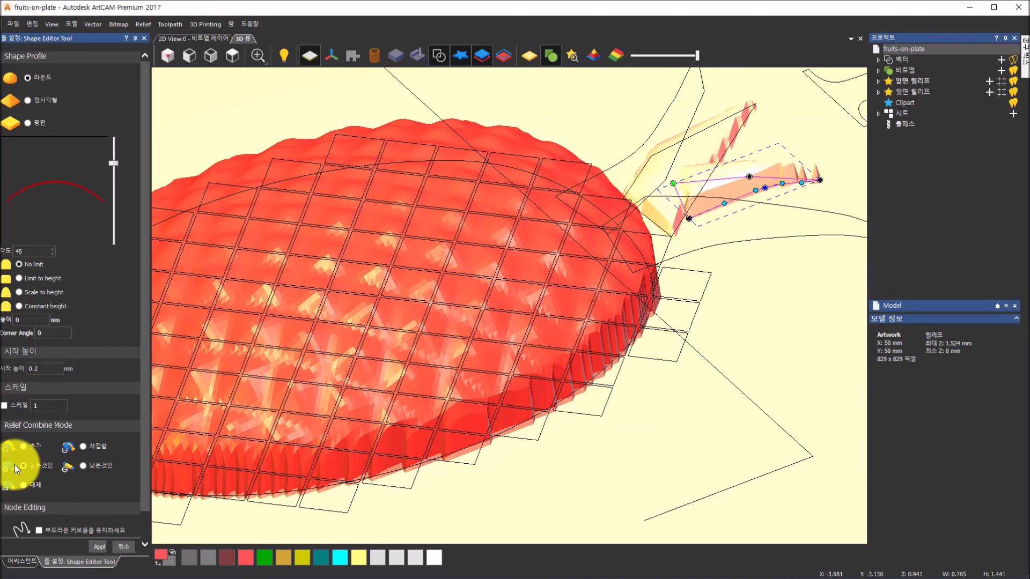
click(97, 548)
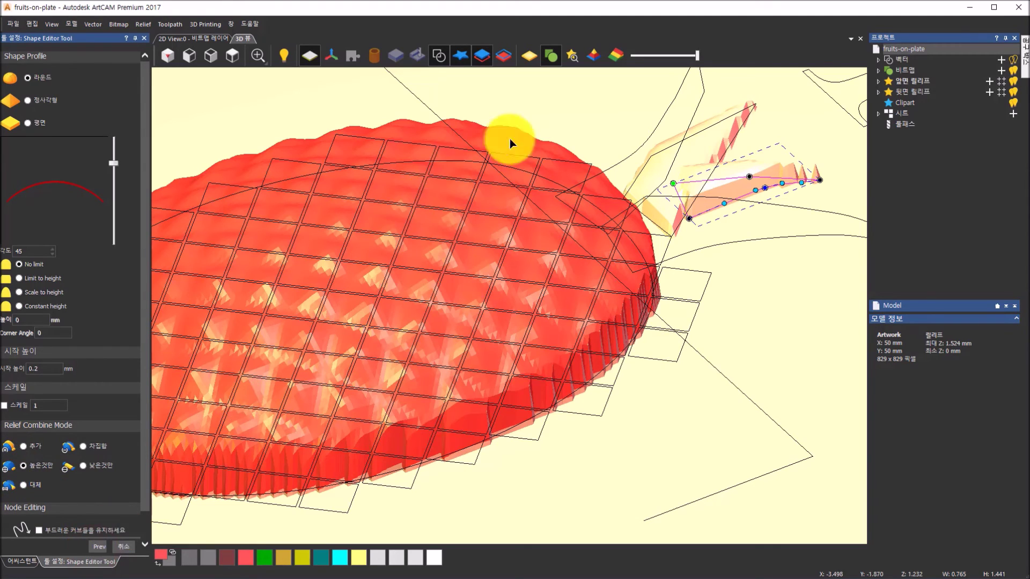
Add round reliefs to the two outer pineapple leaves with a 45° angle, 1 mm height limit and 0.4 mm start height, merging the highest
click(690, 122)
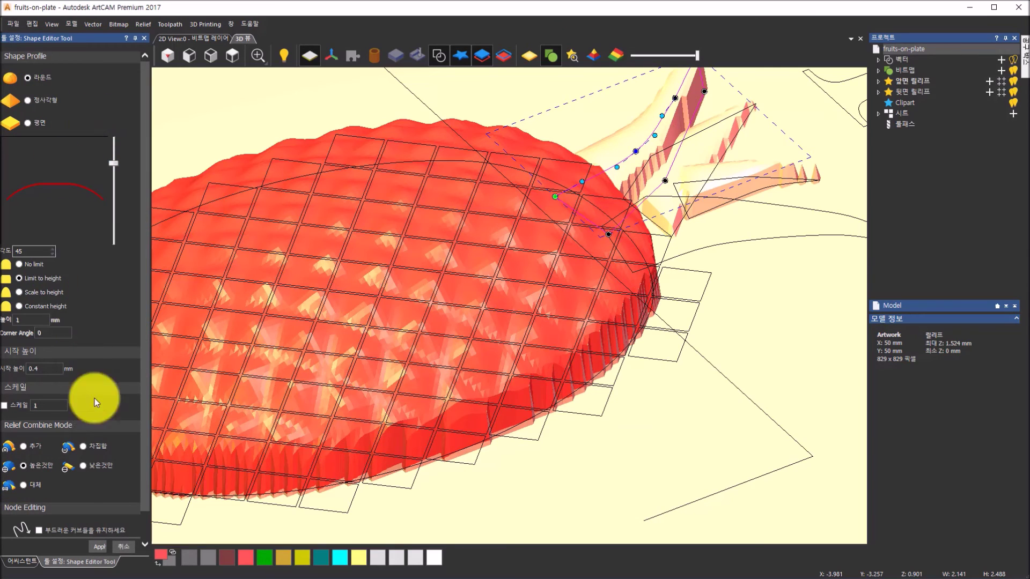
click(106, 544)
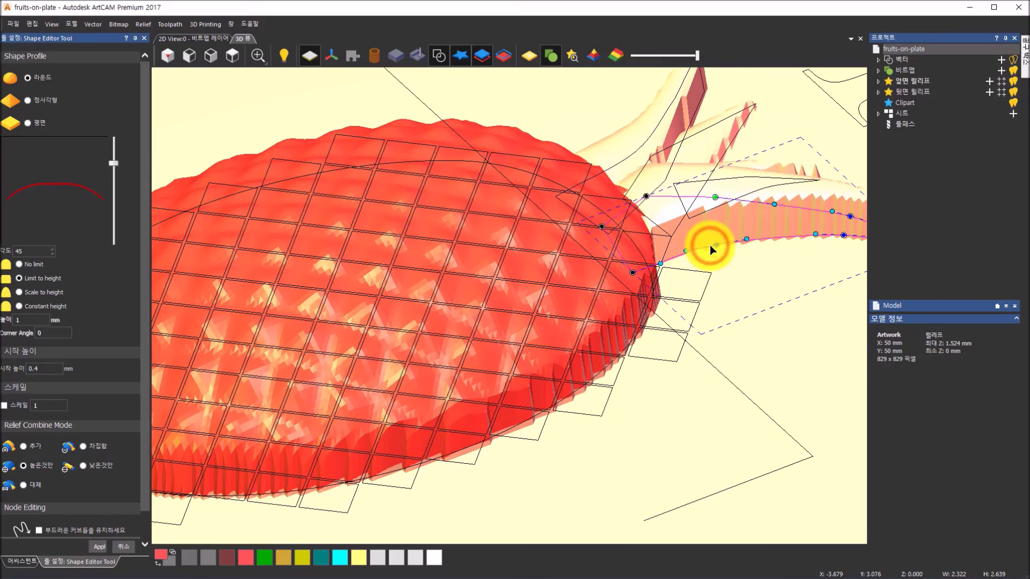
scroll(709, 245, down, 3)
scroll(149, 360, down, 2)
drag(195, 417, 304, 282)
click(45, 338)
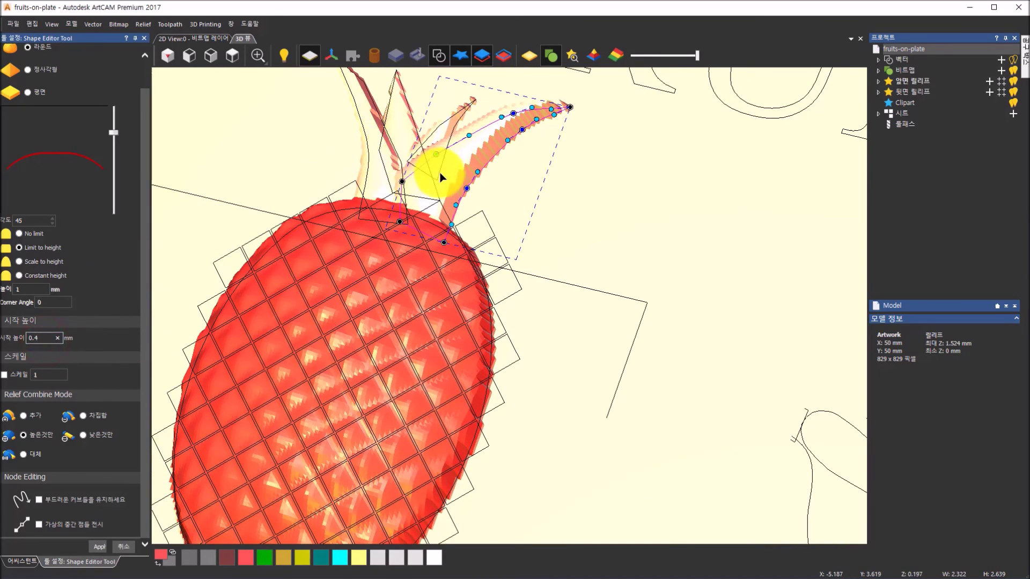
scroll(460, 225, down, 3)
drag(462, 250, 471, 212)
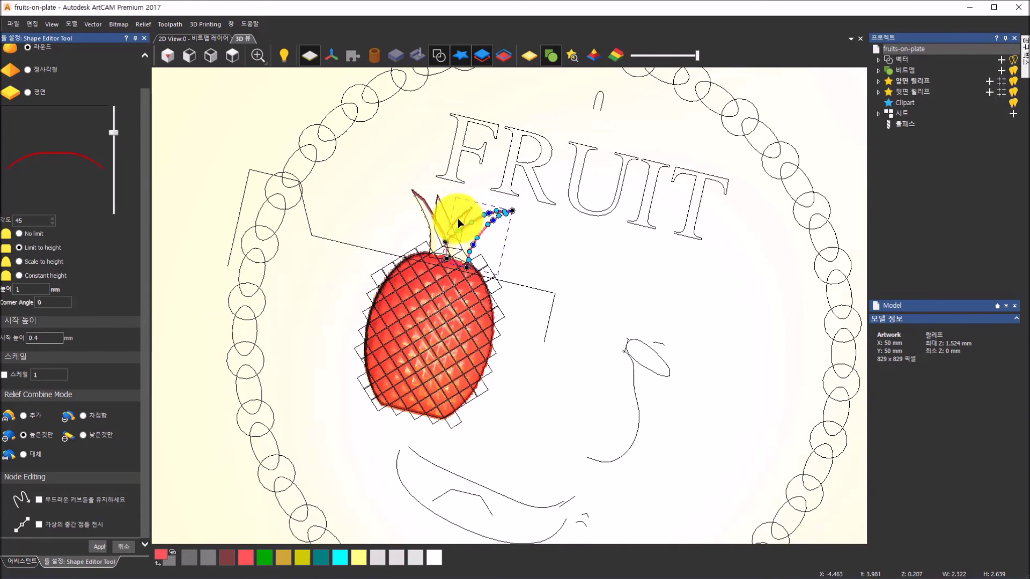
scroll(458, 218, up, 2)
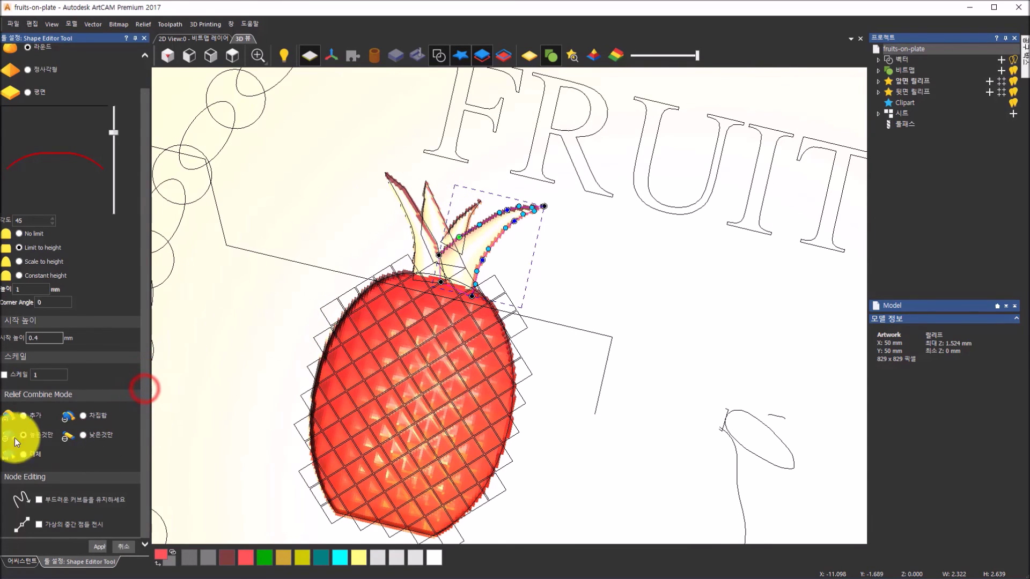
click(102, 545)
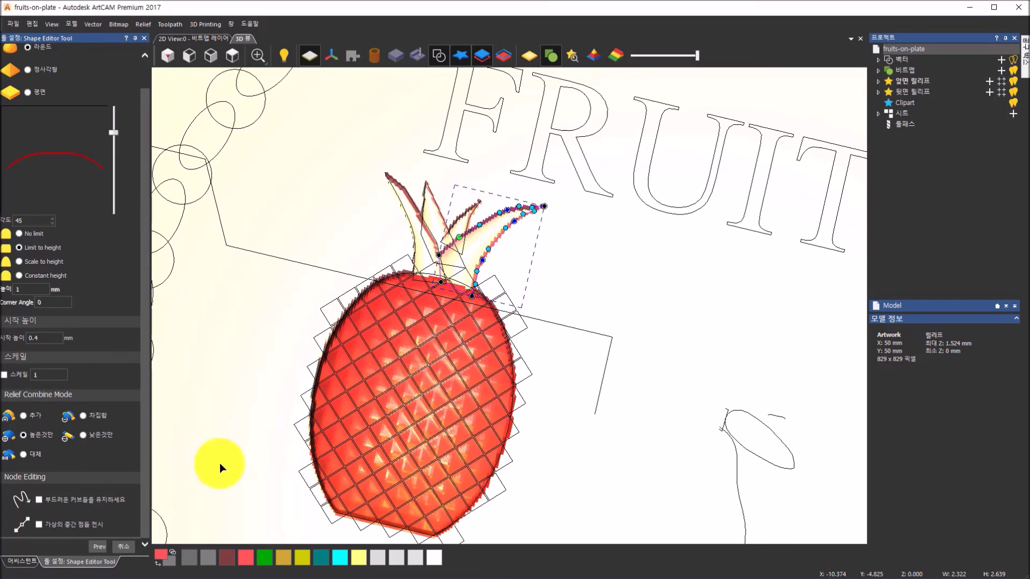
Show the fruit plate from directly above and close the Shape Editor
drag(420, 450, 408, 421)
scroll(406, 416, down, 8)
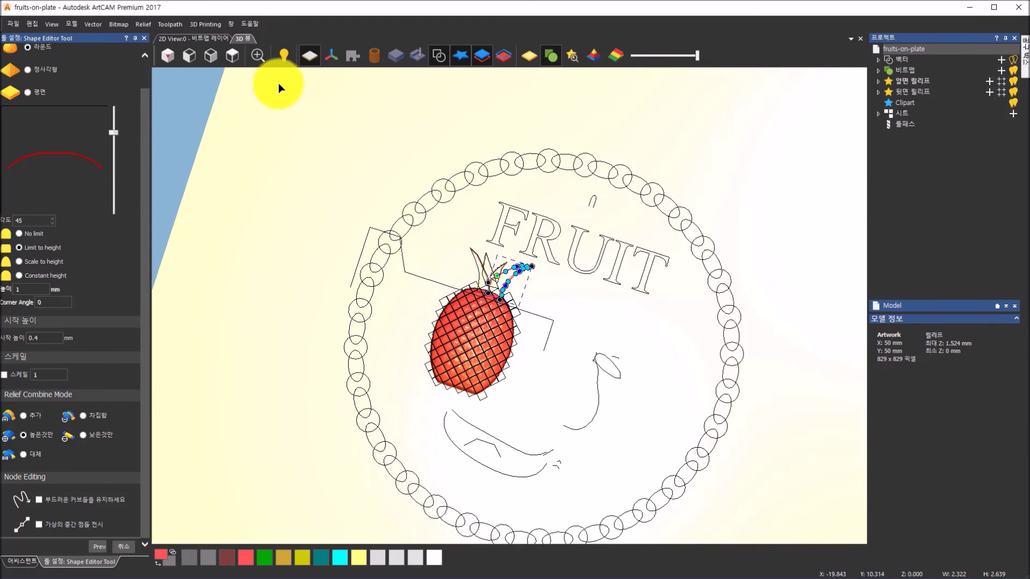
click(233, 55)
scroll(519, 351, up, 3)
scroll(519, 352, up, 2)
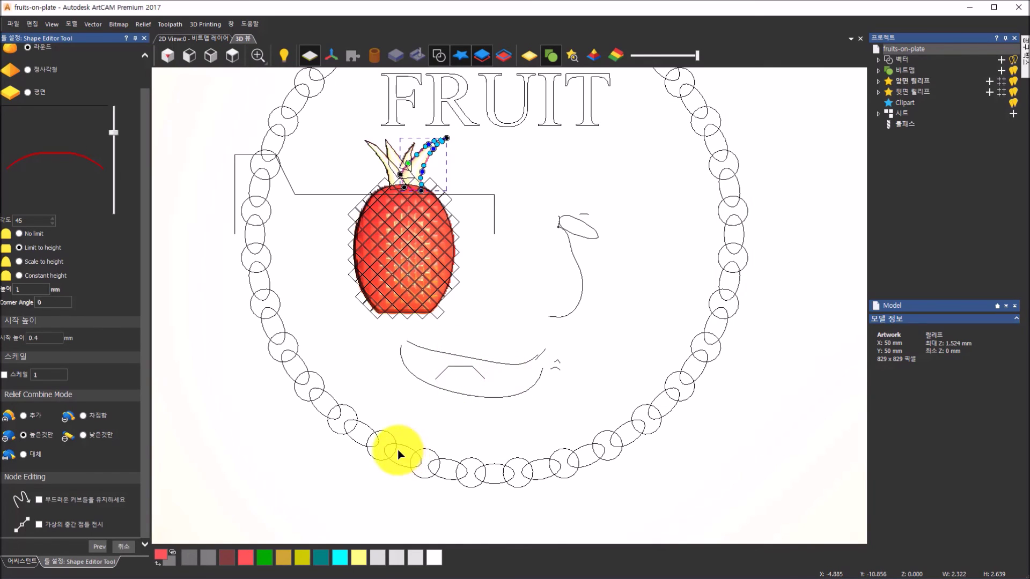
click(125, 546)
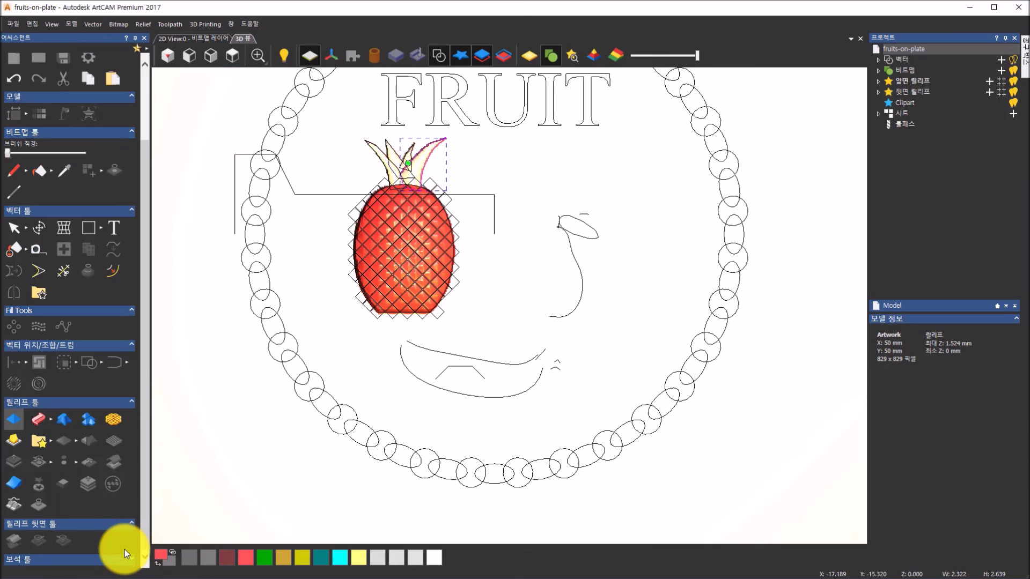
Set up a Two Rail Sweep using the banana's upper and lower curves as drive rails and the small open polyline between them as cross-section
click(51, 418)
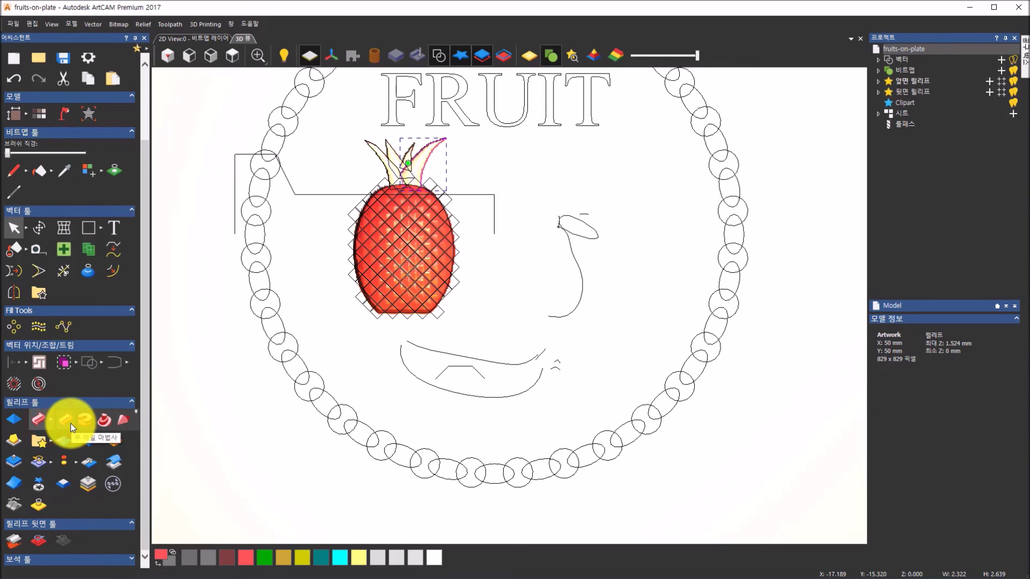
click(72, 425)
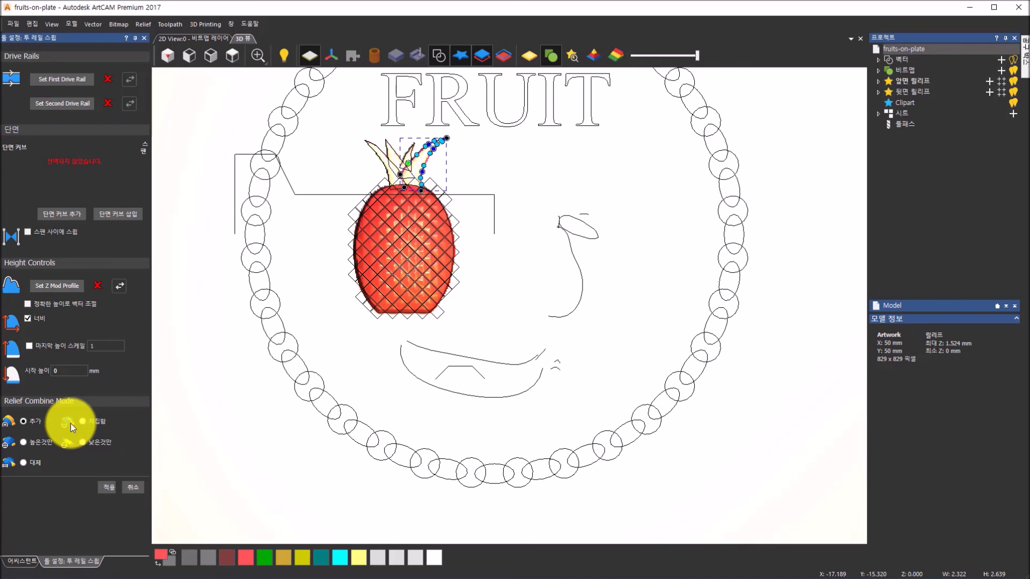
click(432, 354)
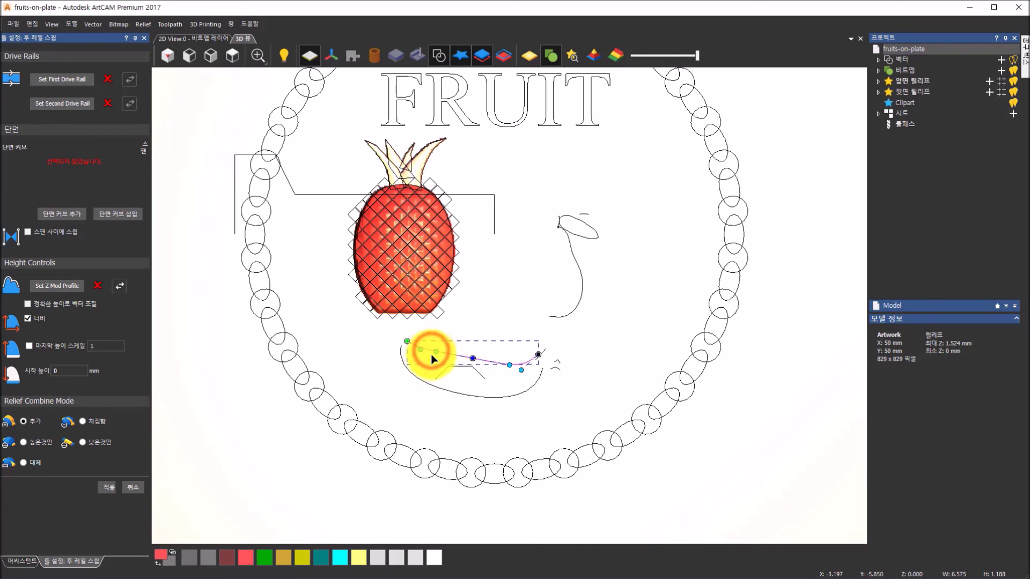
shift+click(428, 387)
click(453, 370)
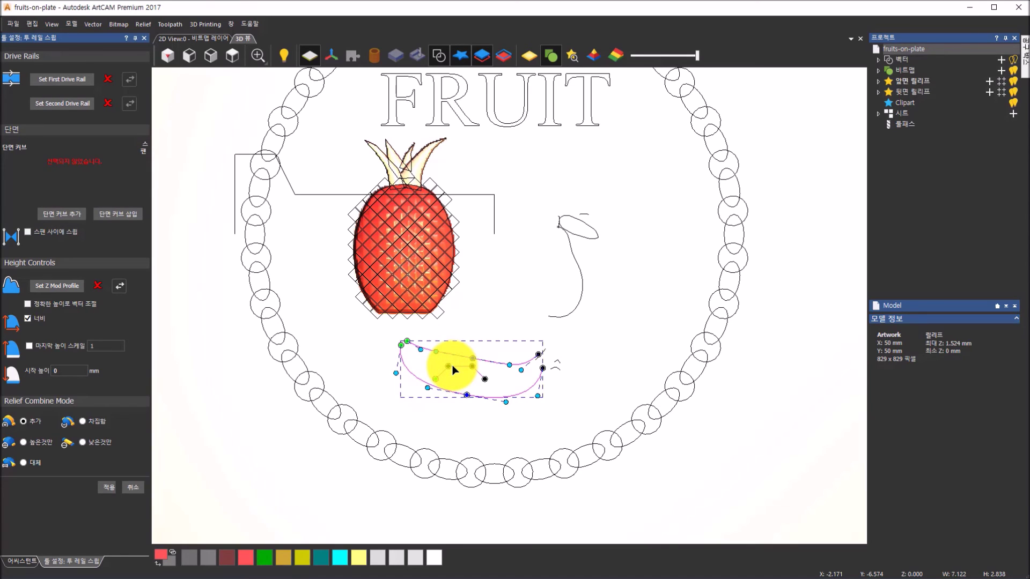
click(84, 82)
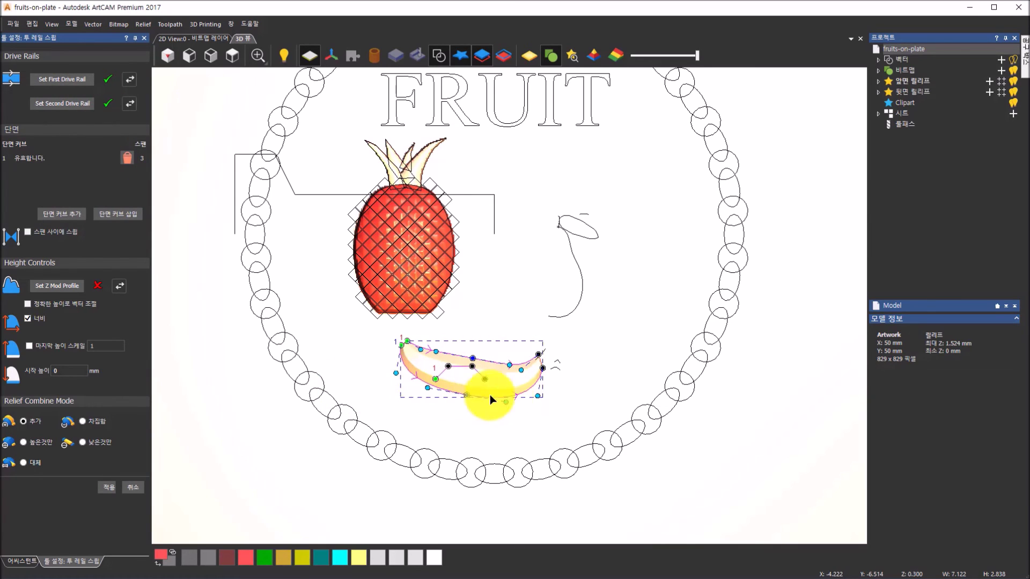
Apply the banana's Two Rail Sweep with the Add combine mode and close the tool
shift+click(455, 369)
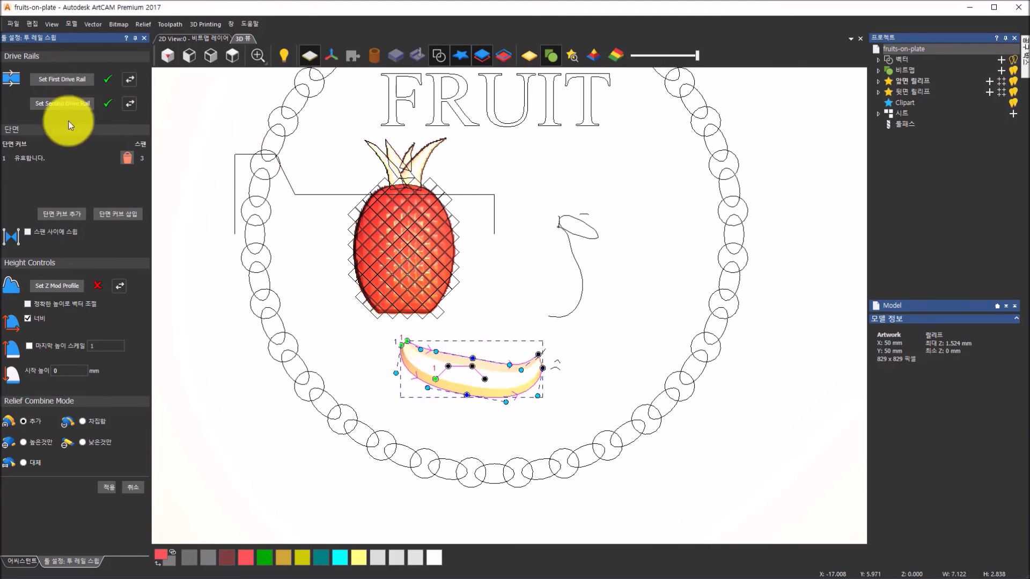
drag(708, 443, 459, 305)
scroll(623, 326, up, 3)
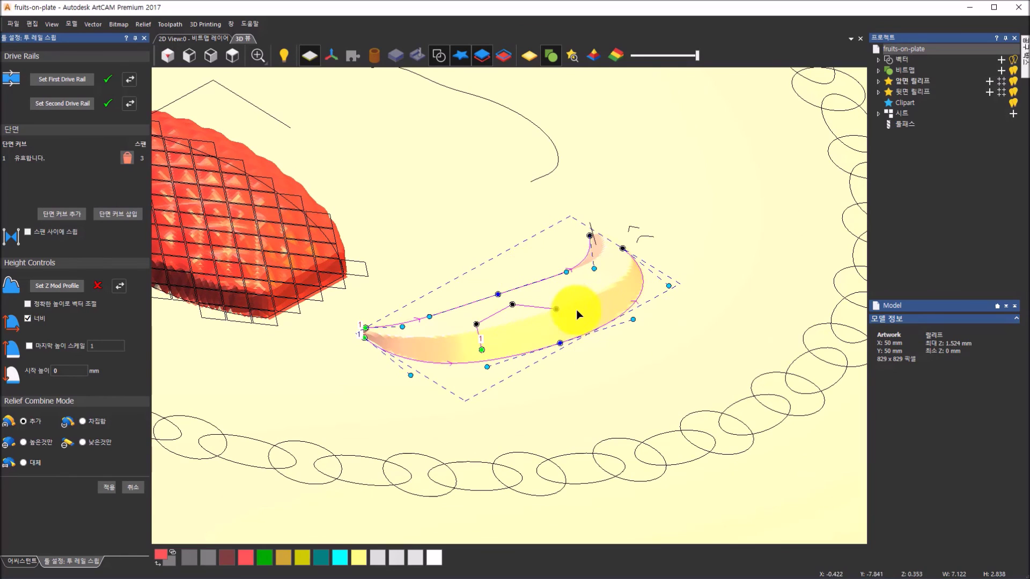
scroll(572, 305, up, 2)
scroll(571, 305, down, 3)
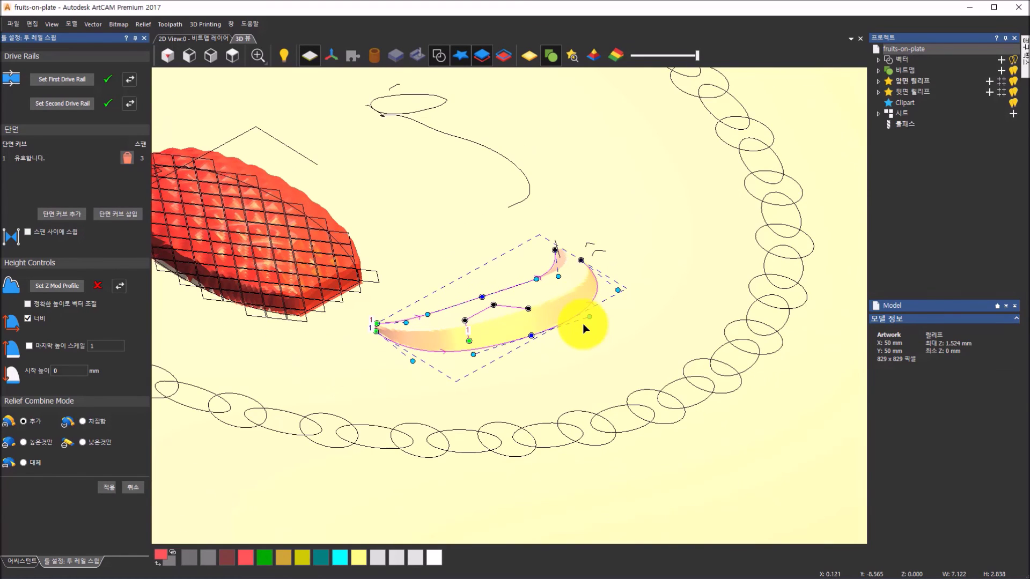
scroll(583, 323, down, 1)
drag(559, 317, 392, 461)
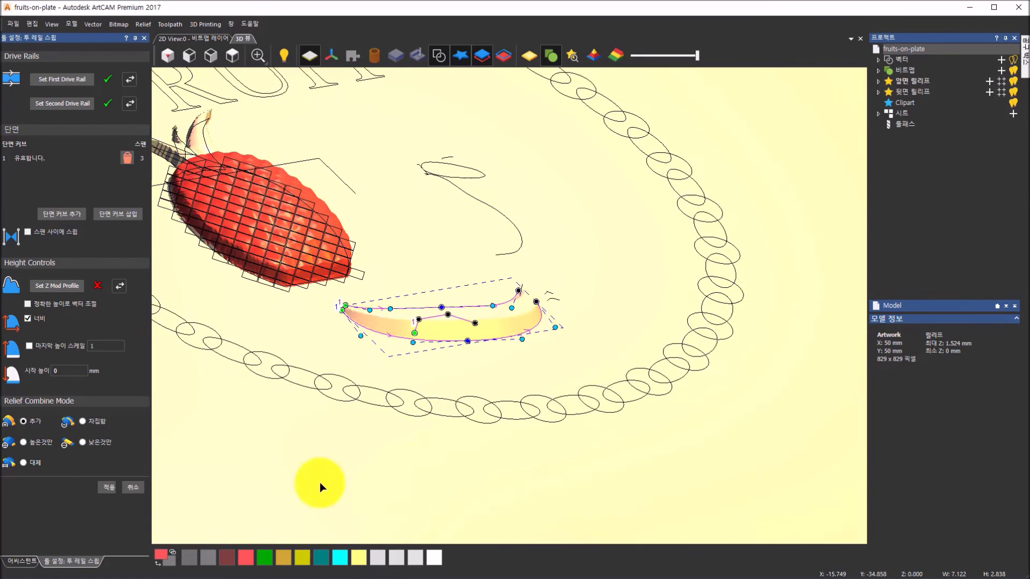
click(109, 488)
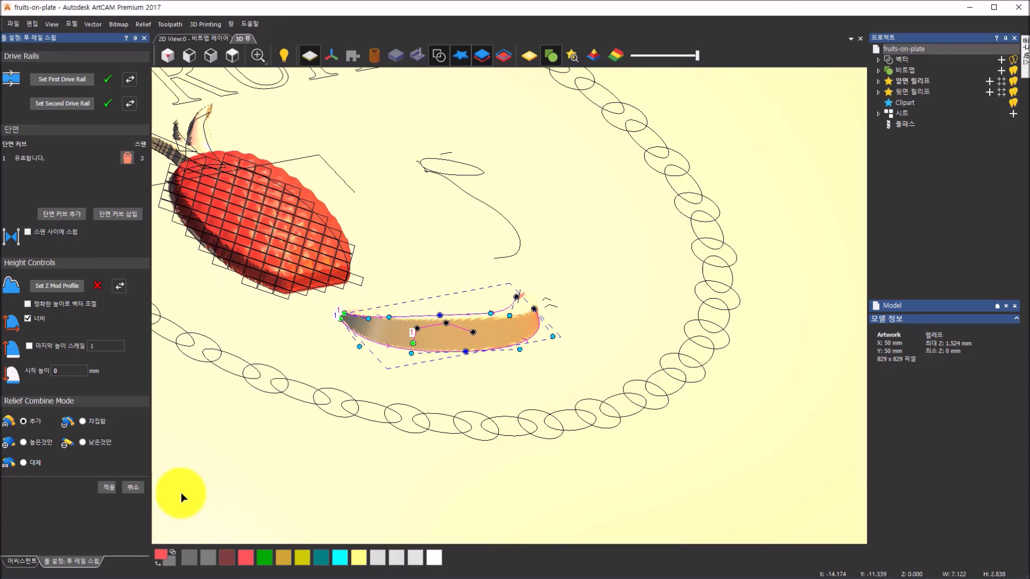
click(135, 486)
Set up an Extrude along the short line at the banana's tip, with the curved profile as start section and the angular profile as end section
drag(510, 316, 468, 231)
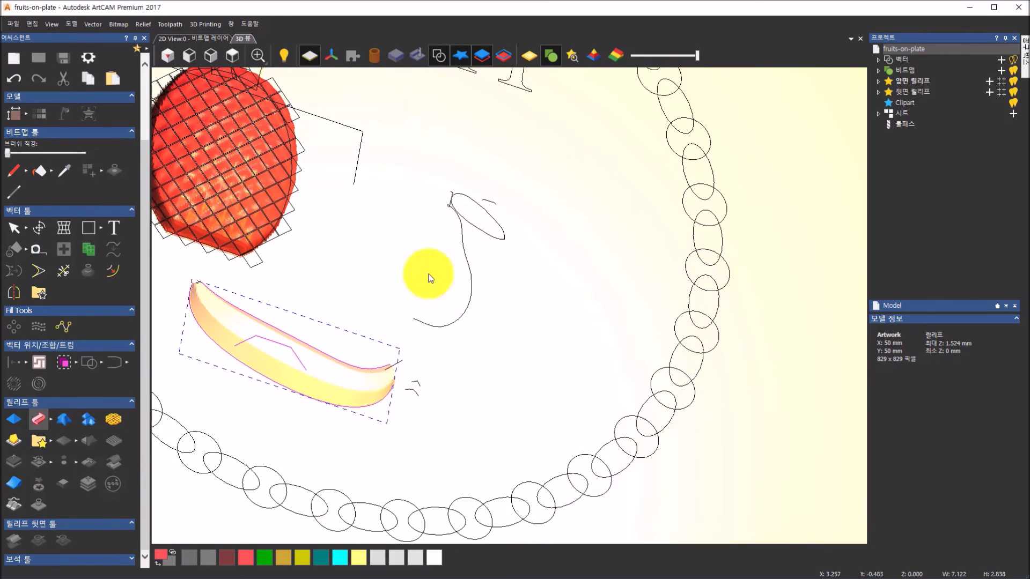
scroll(397, 371, up, 5)
click(405, 329)
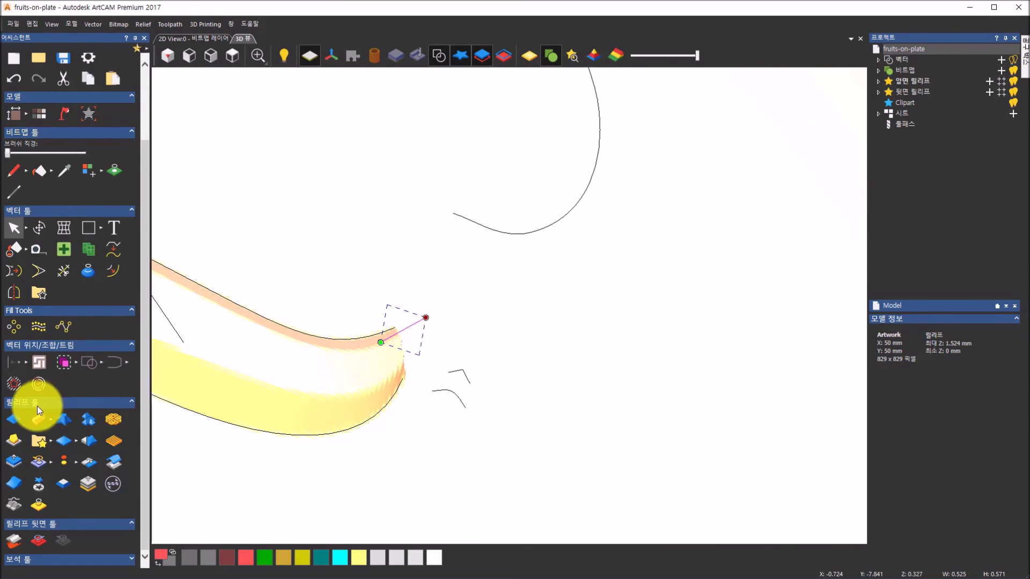
click(52, 419)
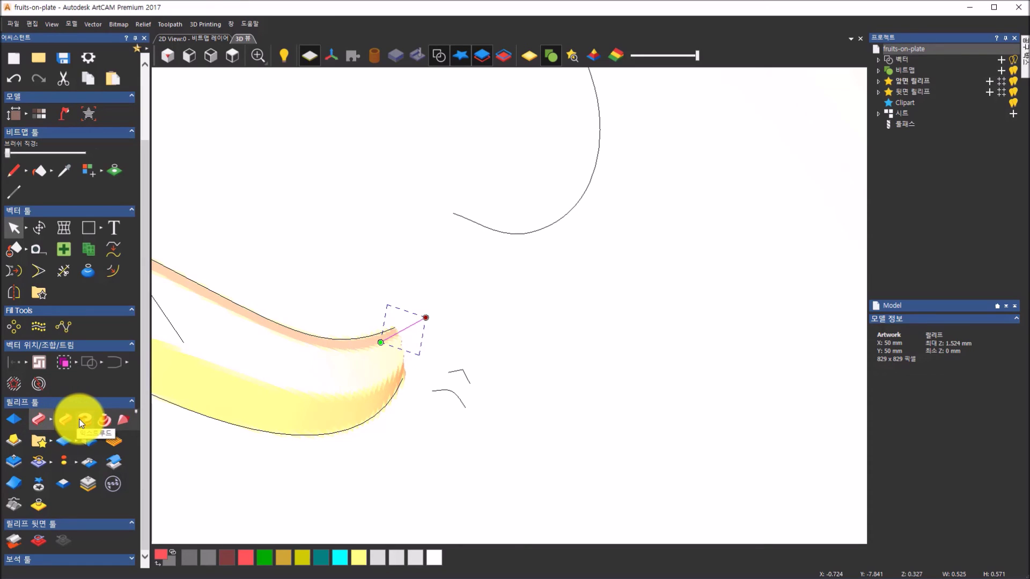
click(80, 421)
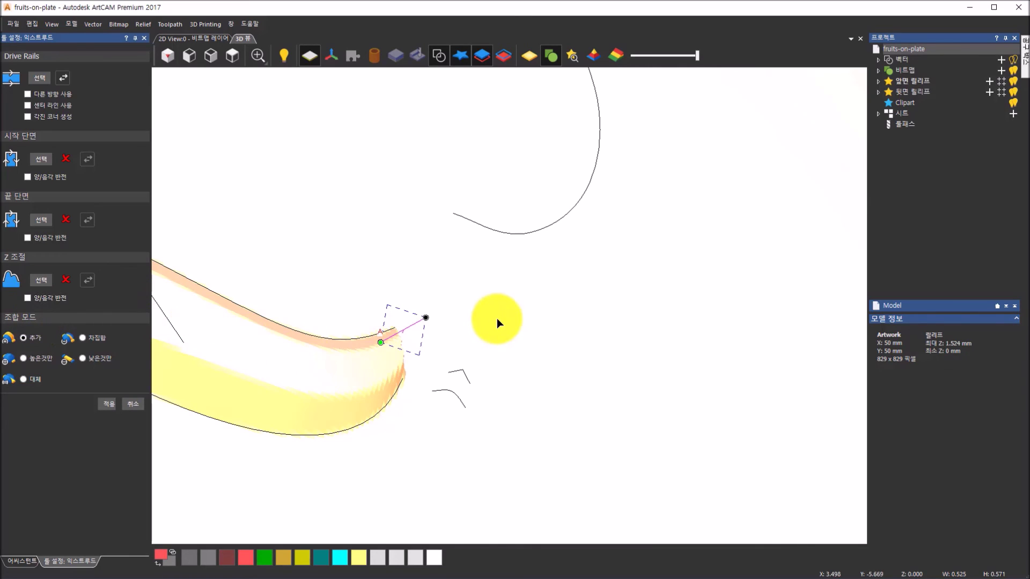
scroll(407, 273, up, 3)
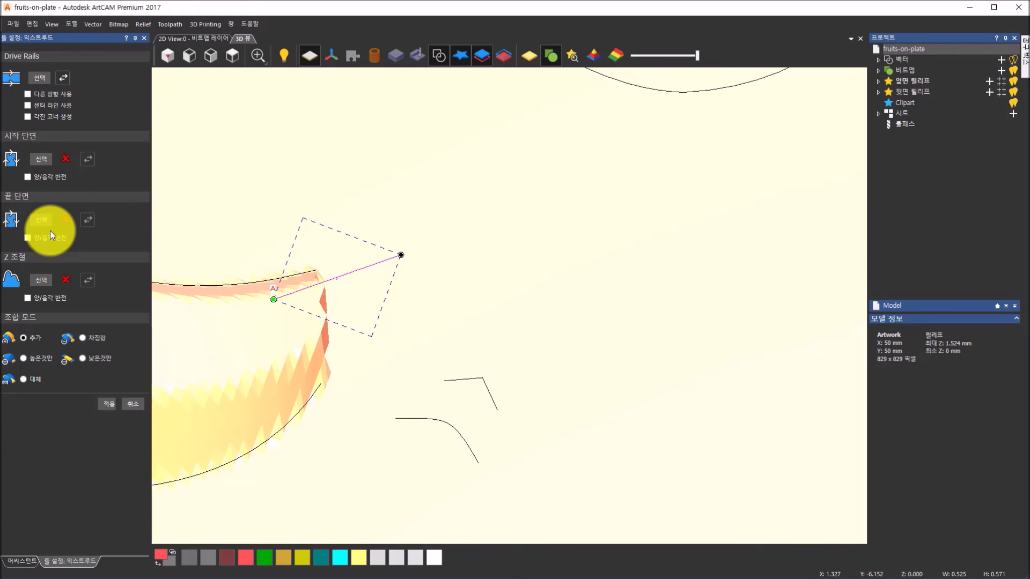
click(426, 418)
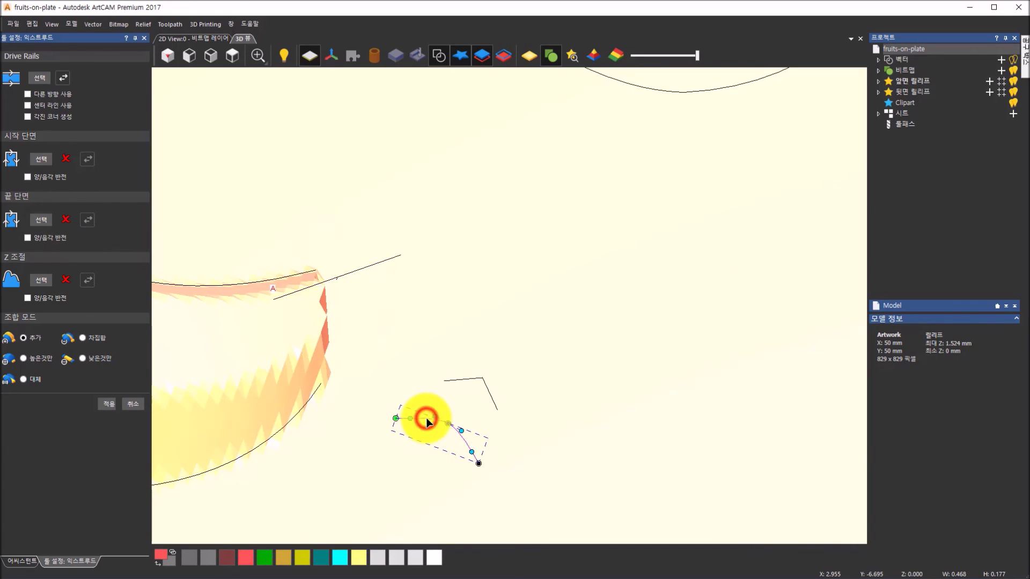
click(38, 159)
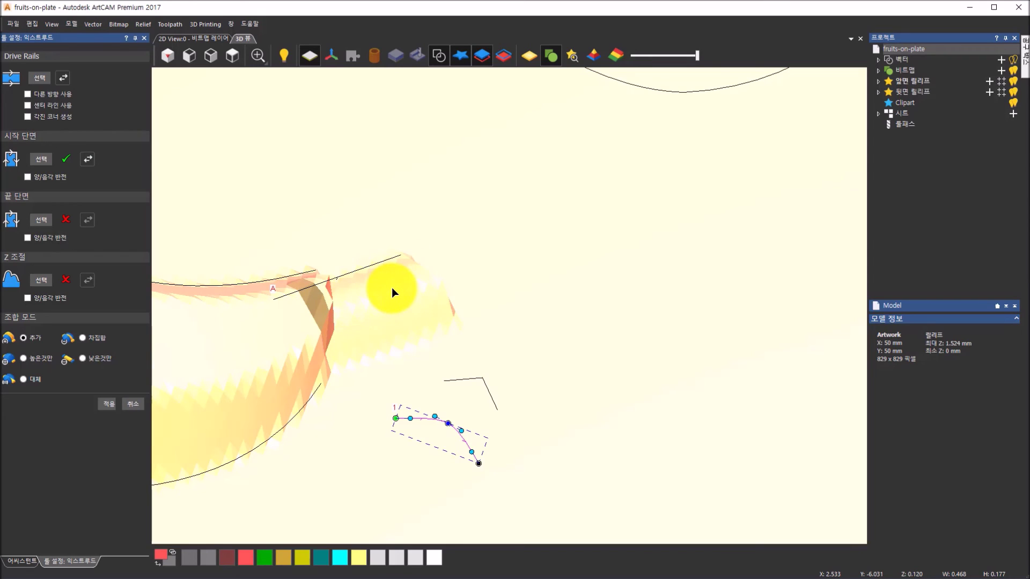
click(491, 395)
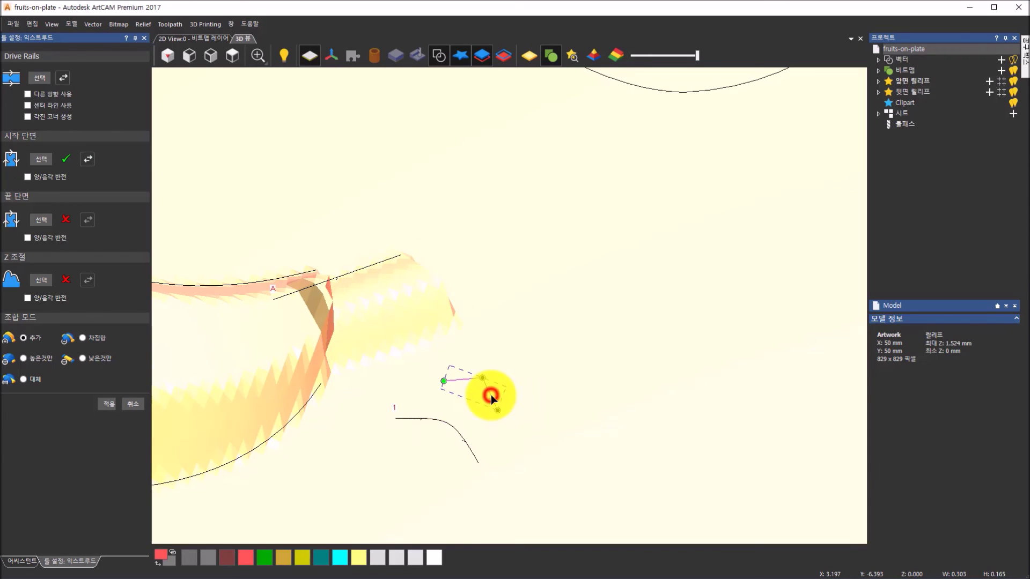
click(42, 225)
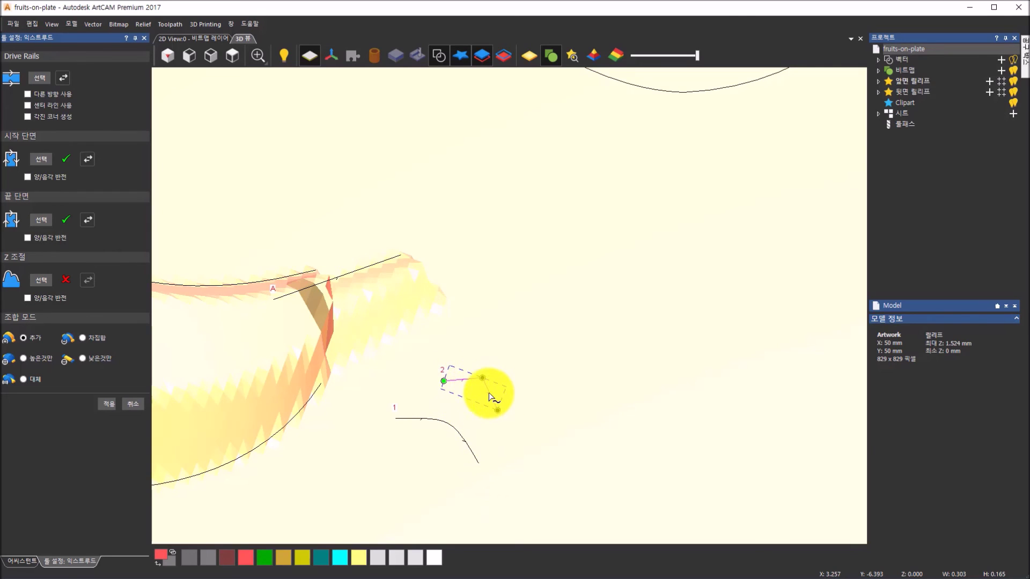
Apply the banana stalk's Extrude, combining it with the existing relief by merging the highest
scroll(491, 394, down, 5)
scroll(479, 309, down, 2)
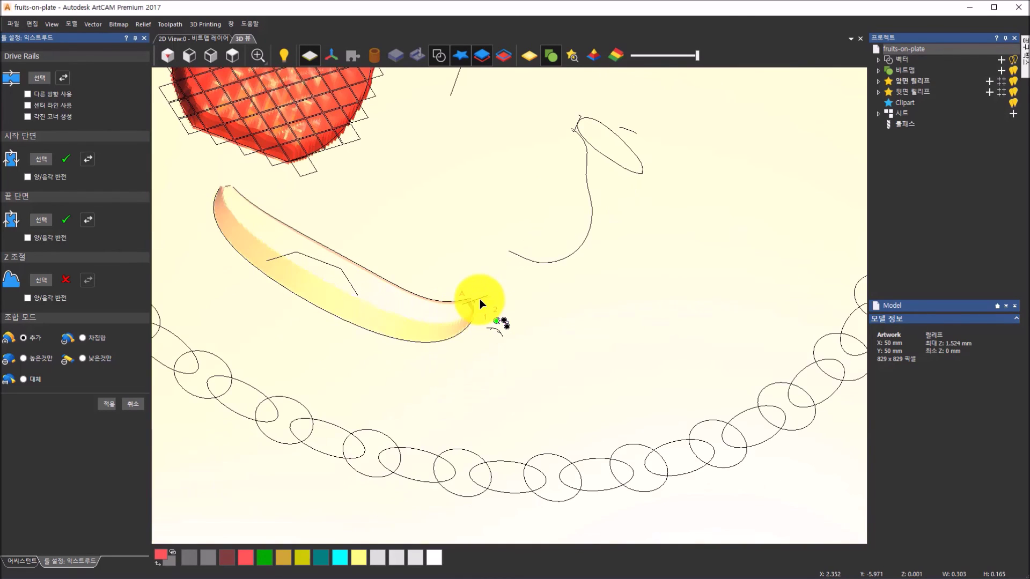
drag(480, 299, 338, 341)
drag(688, 211, 303, 230)
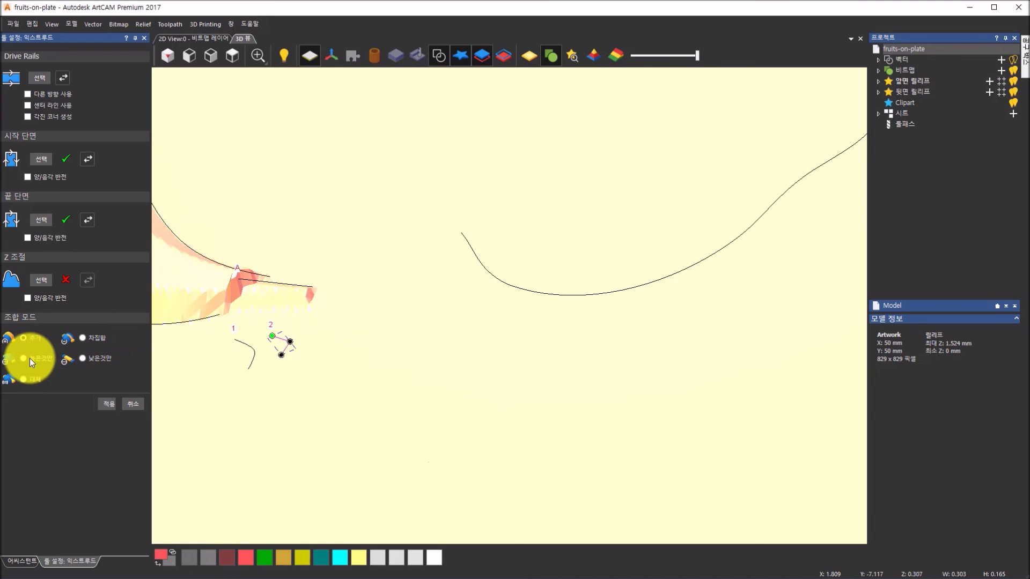
drag(197, 289, 523, 340)
scroll(511, 338, up, 5)
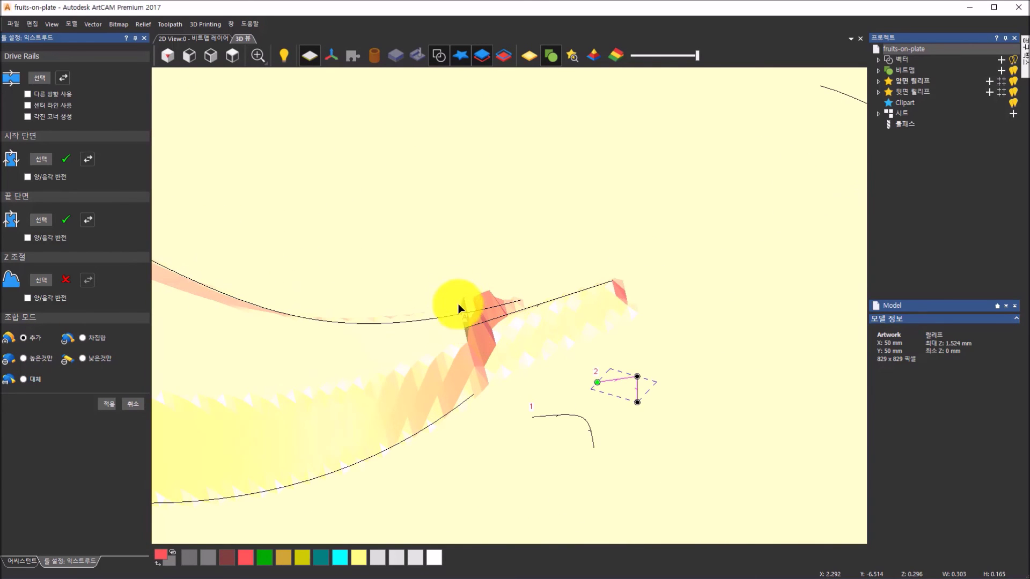
click(25, 358)
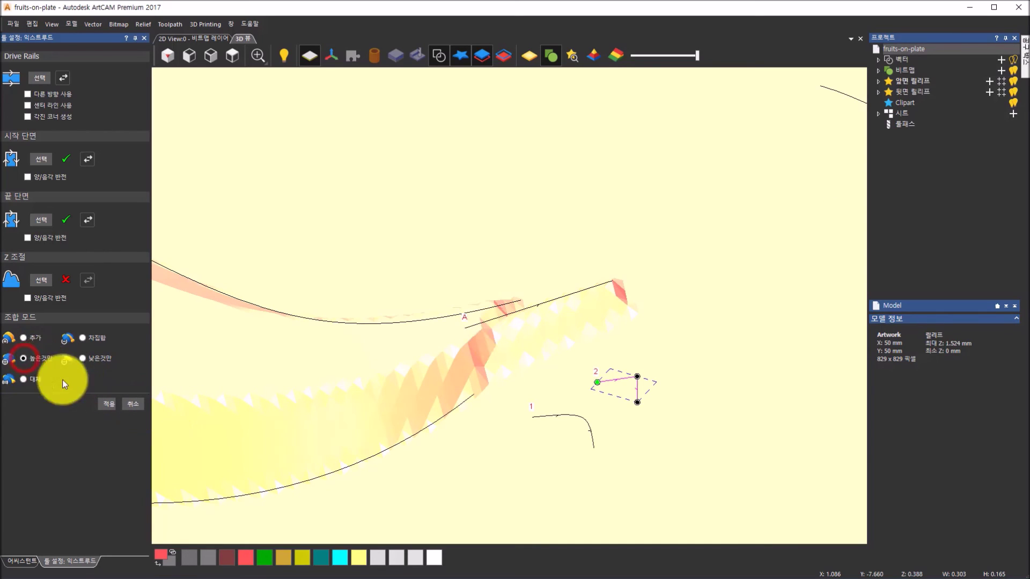
click(108, 403)
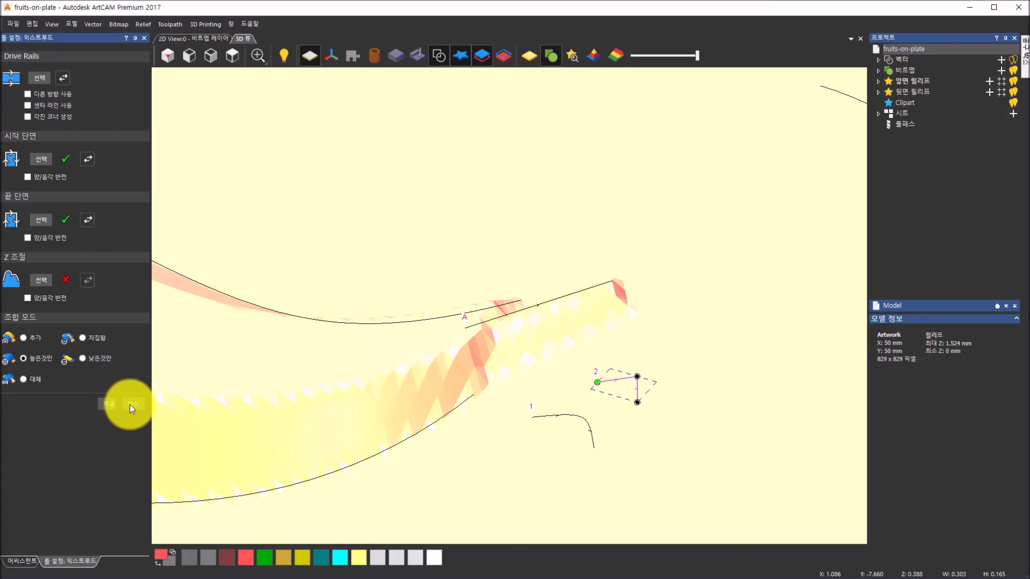
Hide the relief's zero plane and show the fruit plate from directly above
click(310, 56)
scroll(447, 316, down, 5)
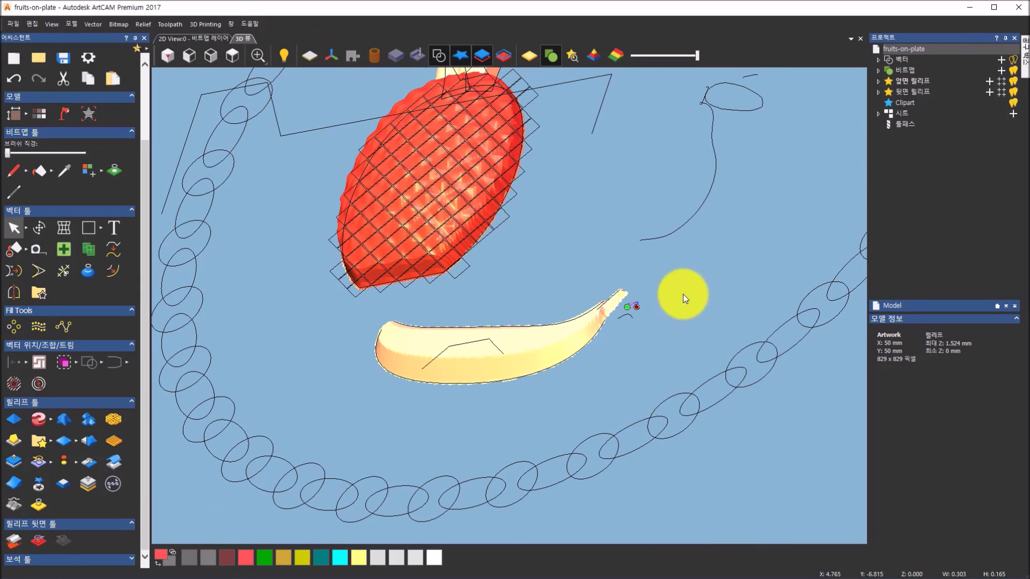
scroll(677, 276, down, 3)
drag(615, 220, 582, 199)
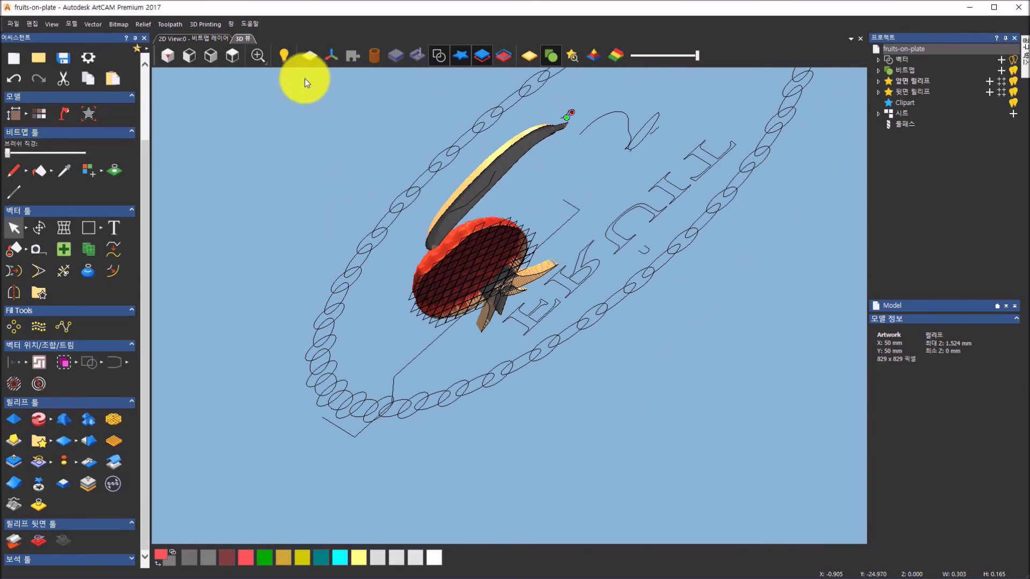
click(235, 57)
scroll(542, 329, up, 4)
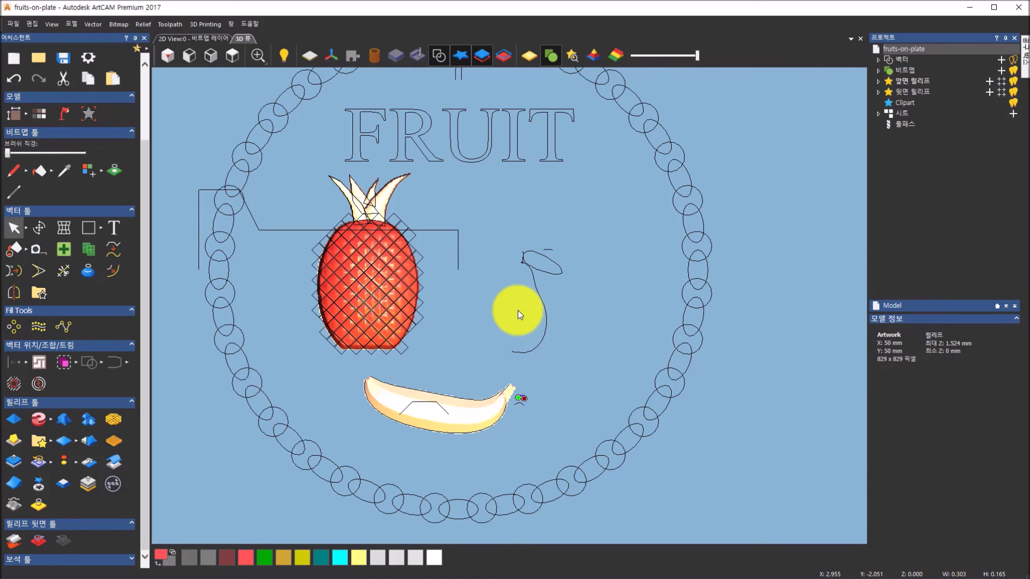
Create the pear body from its half-outline curve with the Turn tool, using Z scale factor 1 and the Add combine mode
click(544, 302)
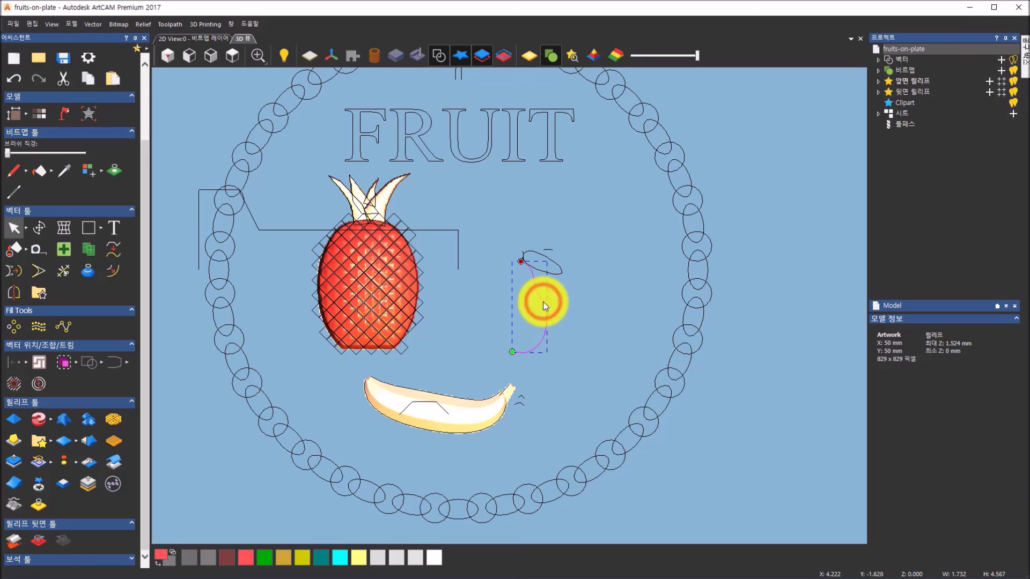
click(51, 419)
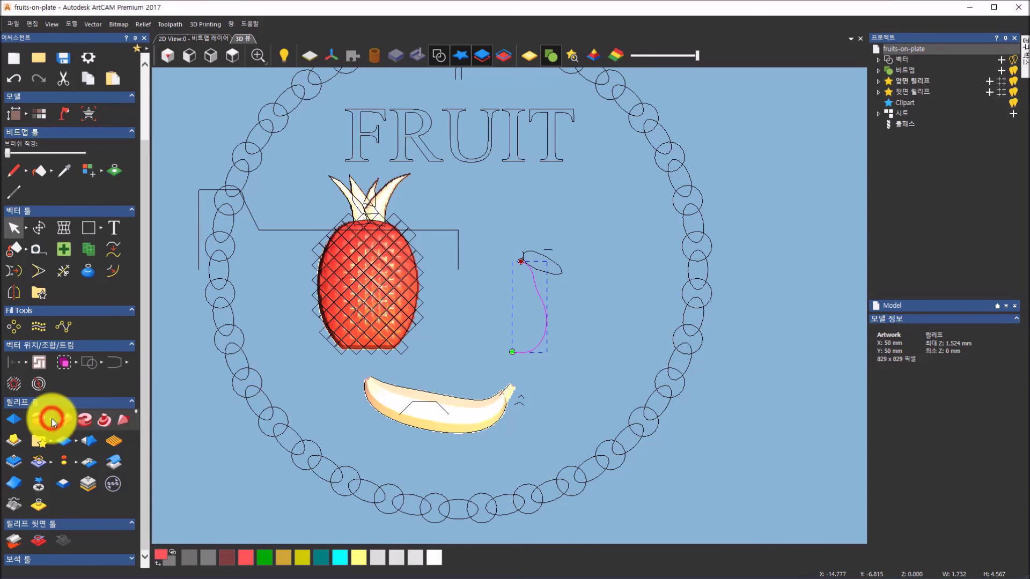
click(127, 416)
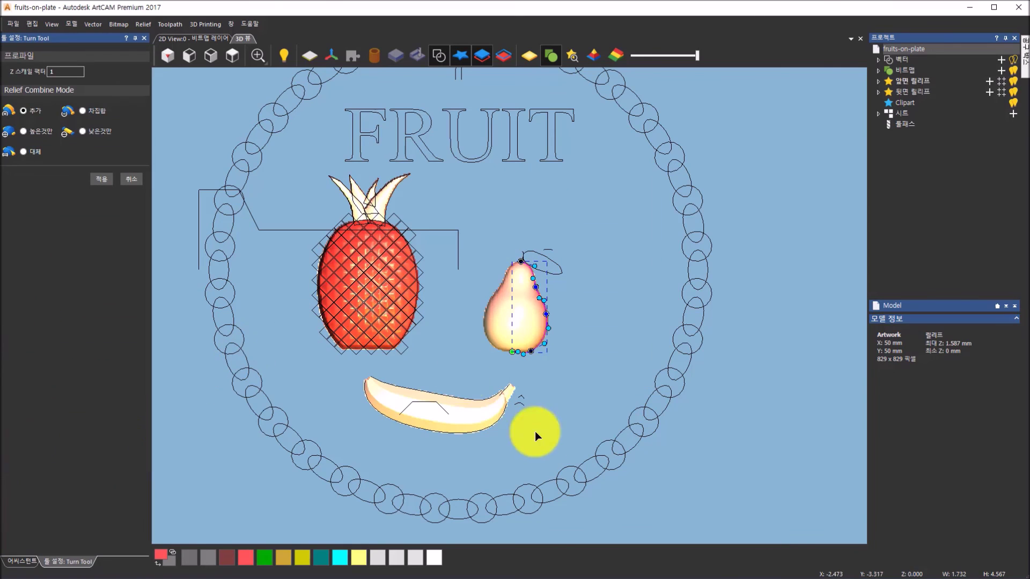
drag(502, 406, 491, 290)
scroll(498, 314, up, 5)
drag(610, 292, 573, 326)
click(75, 72)
click(104, 177)
Turn the pear's small stem vector into a relief with Z scale factor 1 and the Add combine mode, and close the tool
drag(463, 233, 427, 375)
scroll(559, 257, up, 3)
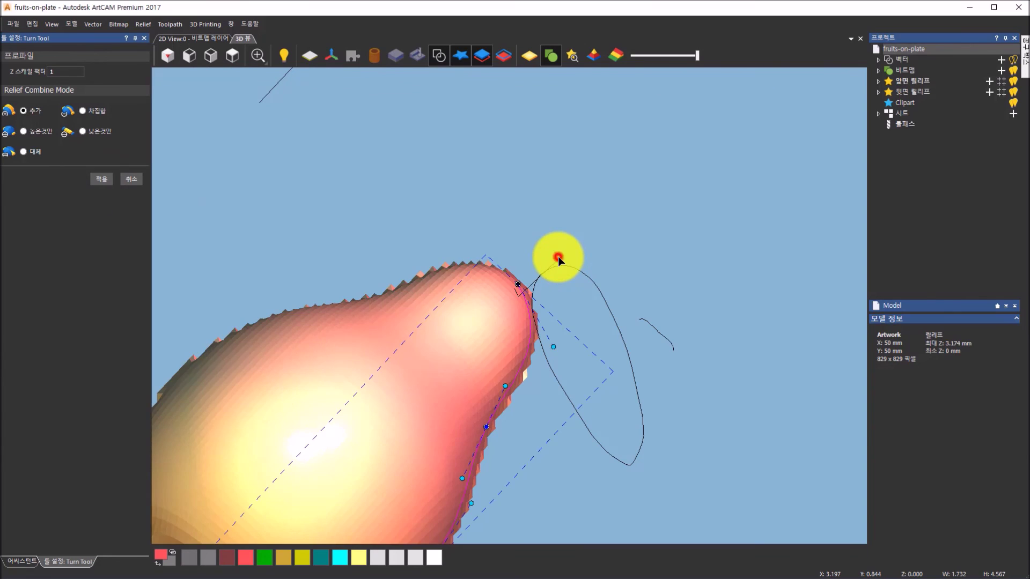
key(ctrl+z)
drag(557, 257, 396, 174)
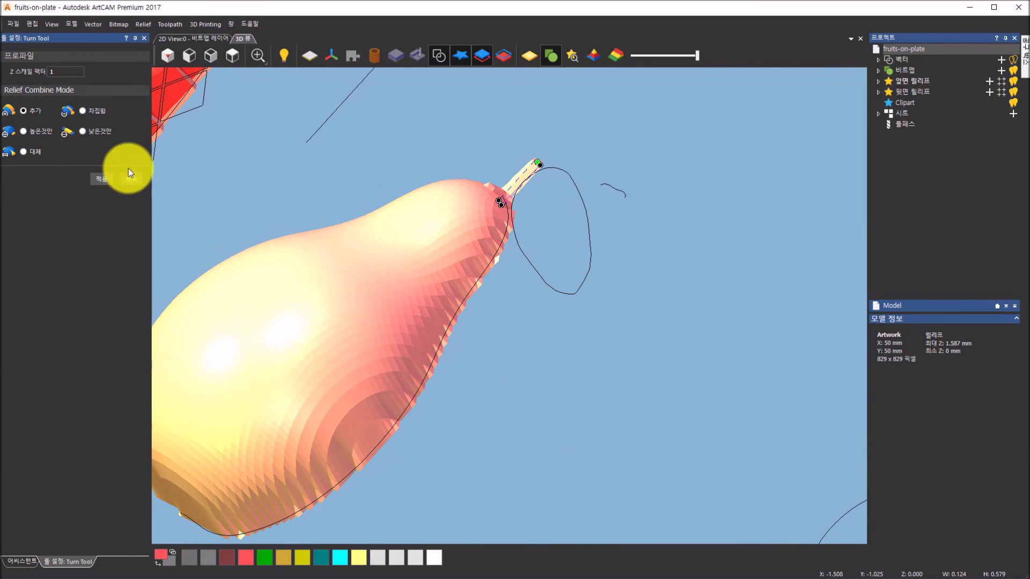
click(99, 177)
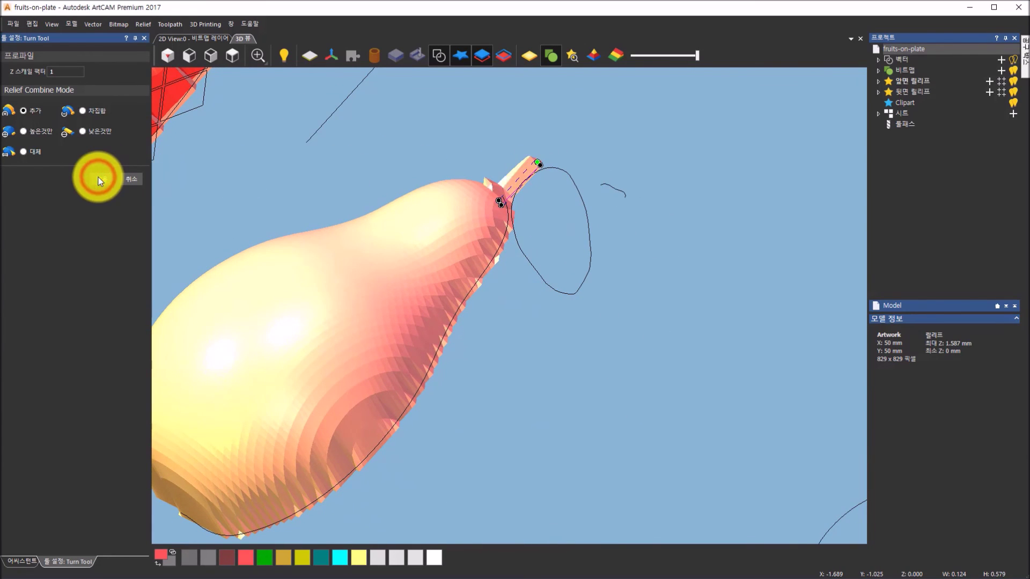
click(130, 182)
Set up a Two Rail Sweep for the pear's leaf using its lower and upper curves as drive rails and the small curve above as cross-section
drag(376, 166, 578, 268)
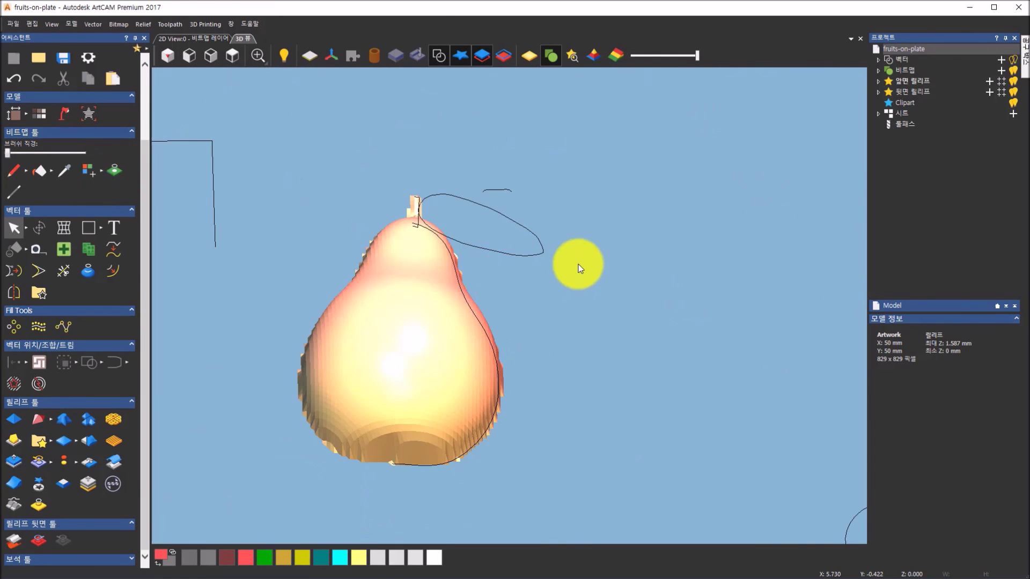
click(522, 255)
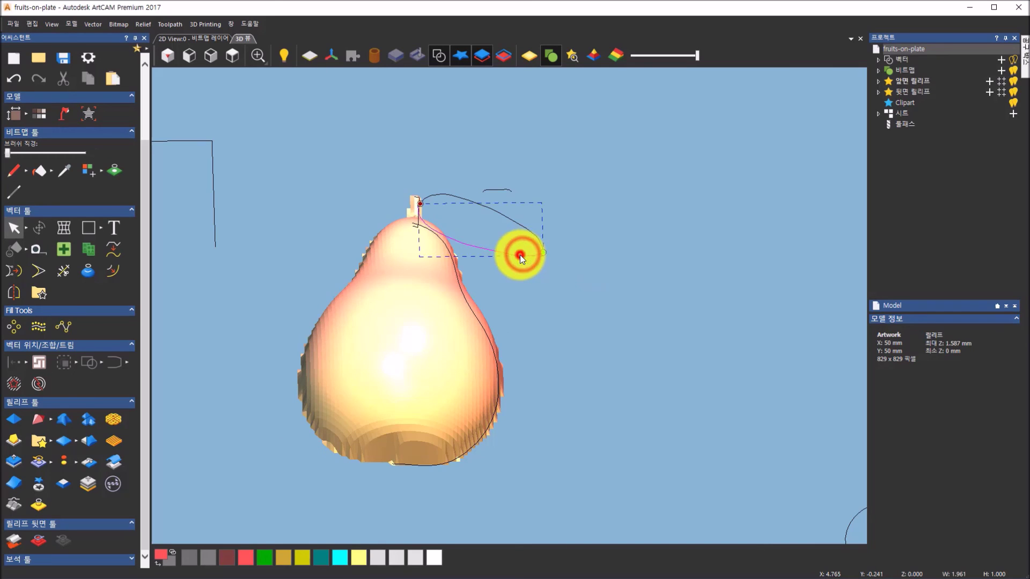
click(523, 224)
click(496, 190)
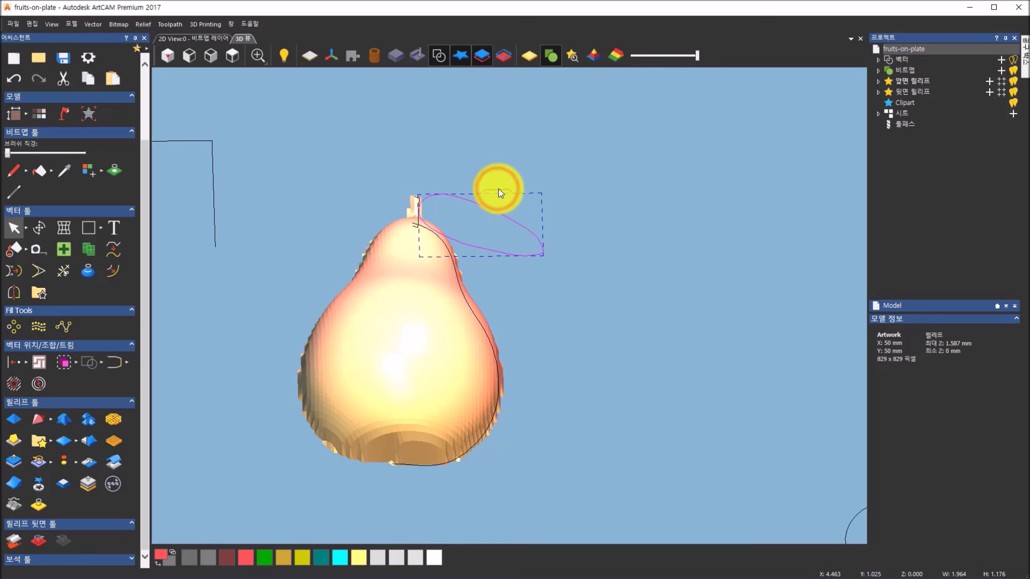
click(499, 190)
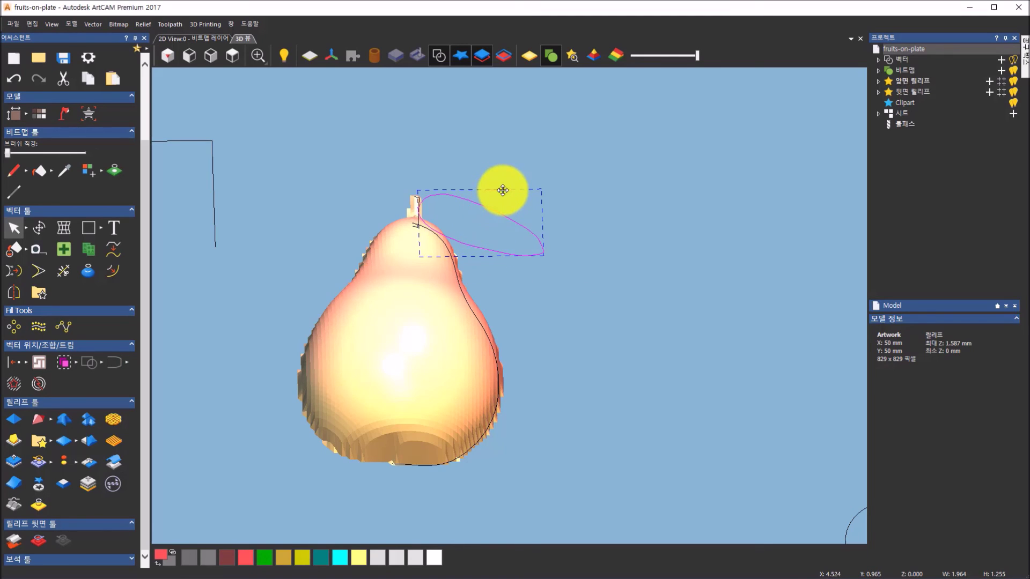
click(58, 423)
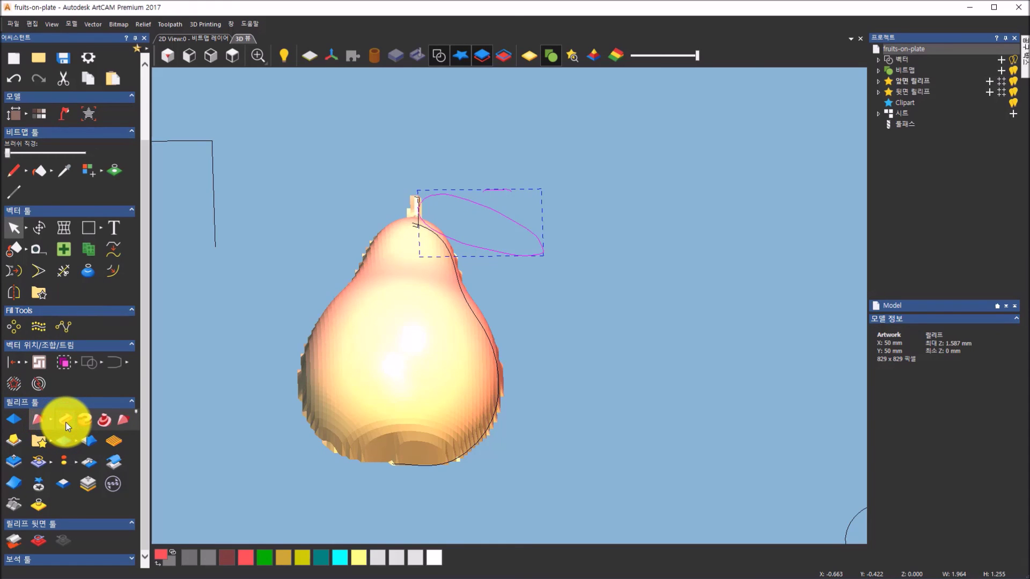
click(65, 422)
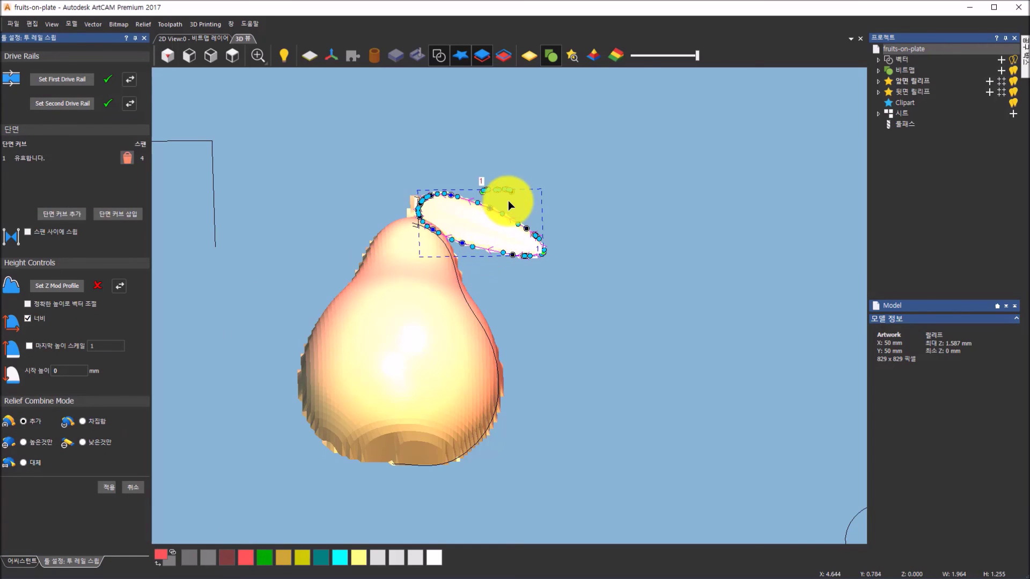
drag(408, 405, 432, 264)
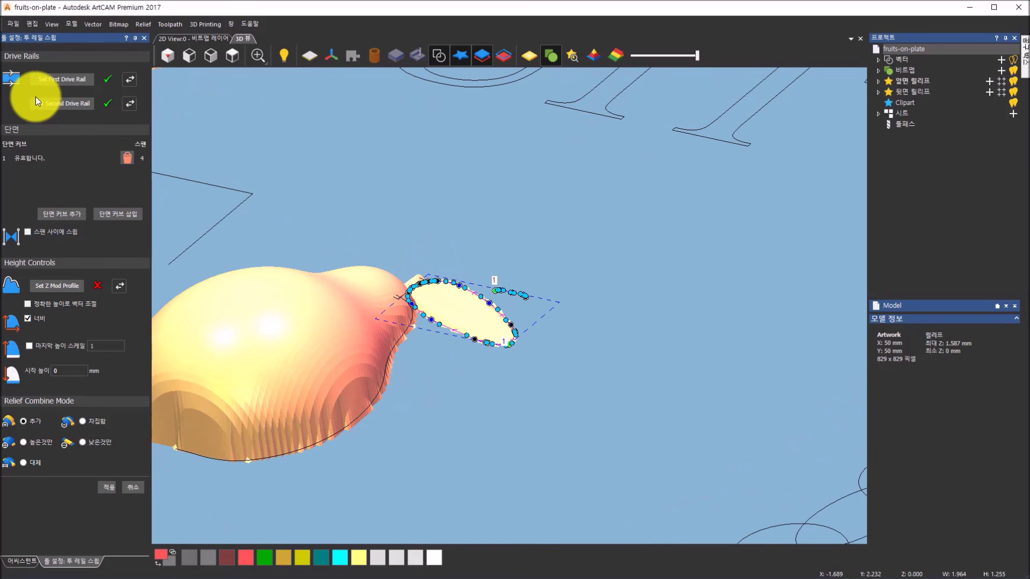
Apply the Two Rail Sweep for the pear's leaf in Add combine mode, close the tool and view the model from above
scroll(437, 294, up, 2)
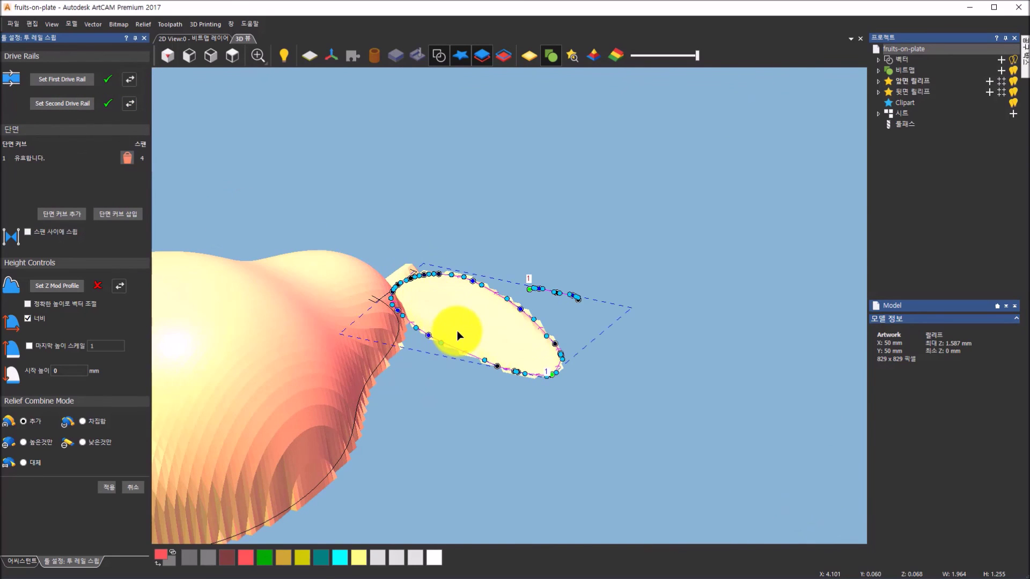
drag(444, 362, 466, 387)
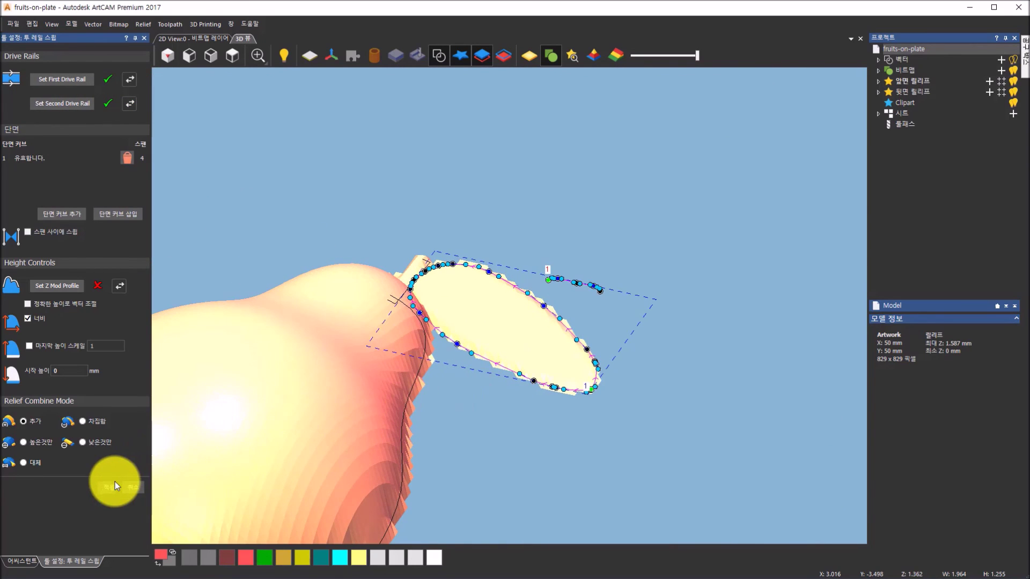
click(109, 487)
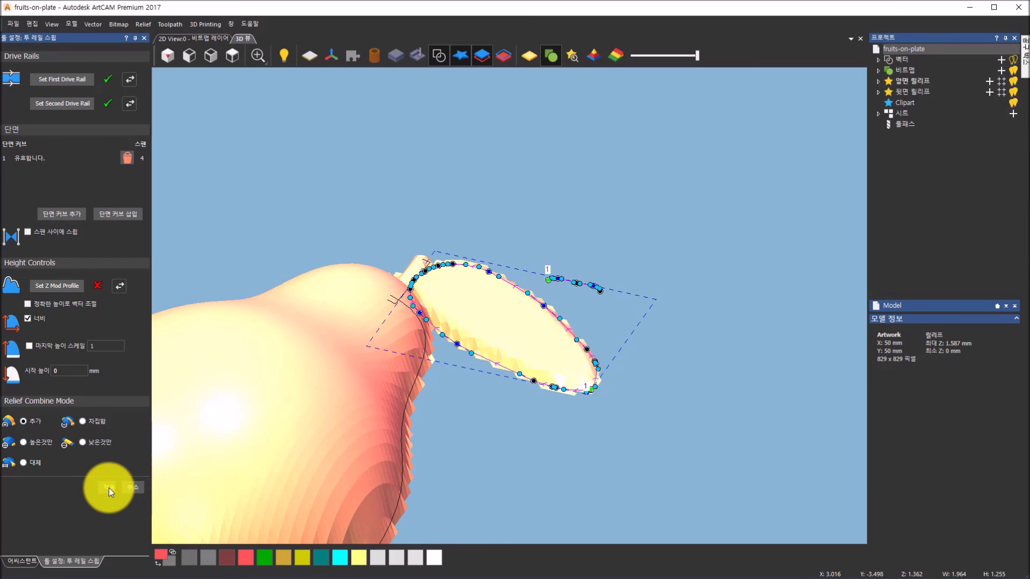
click(128, 490)
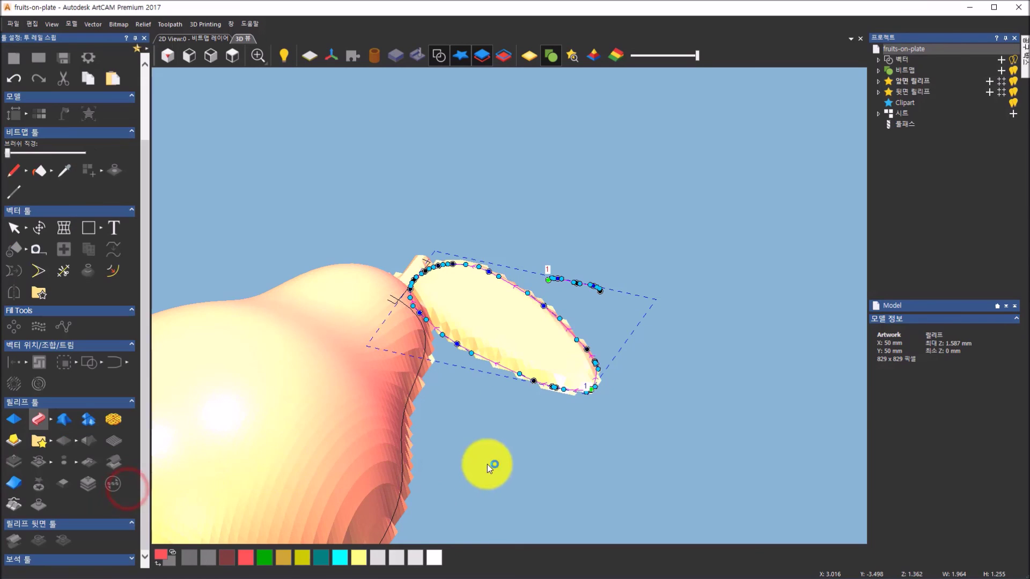
click(234, 56)
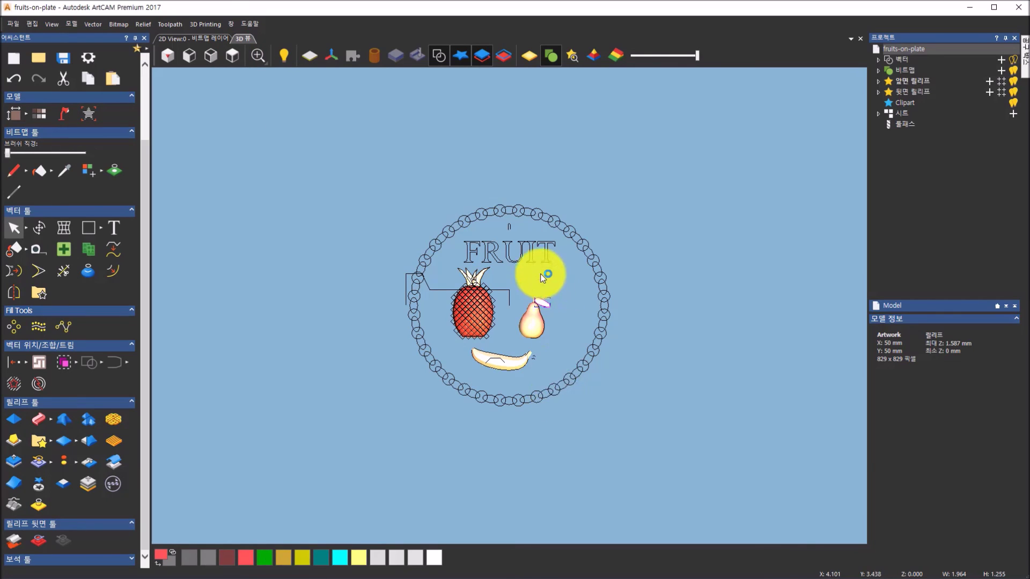
Raise the FRUIT lettering with the contour blend letter tool, using a linear 45-degree side profile, preserved interior corners and Add mode
click(522, 257)
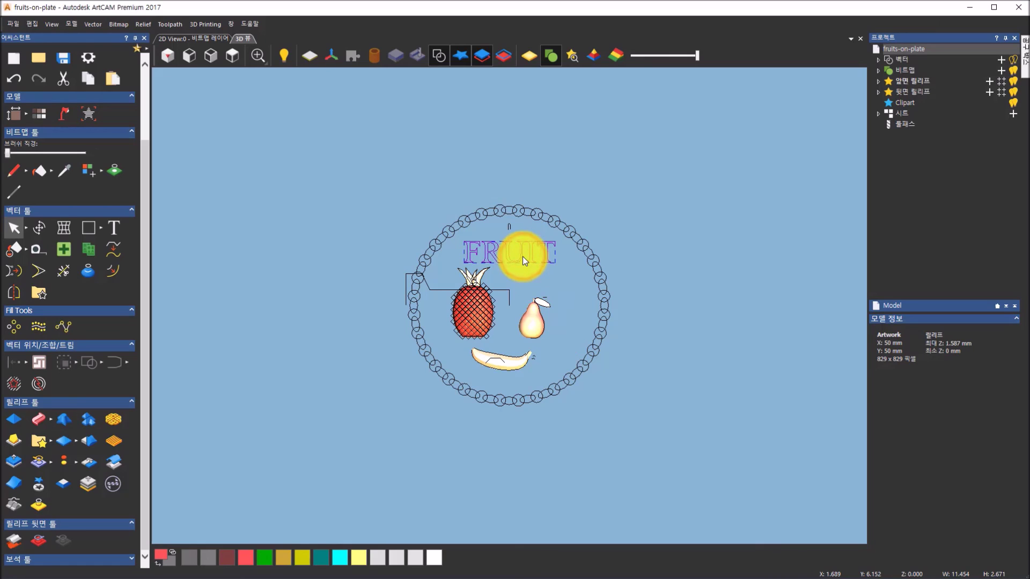
click(86, 423)
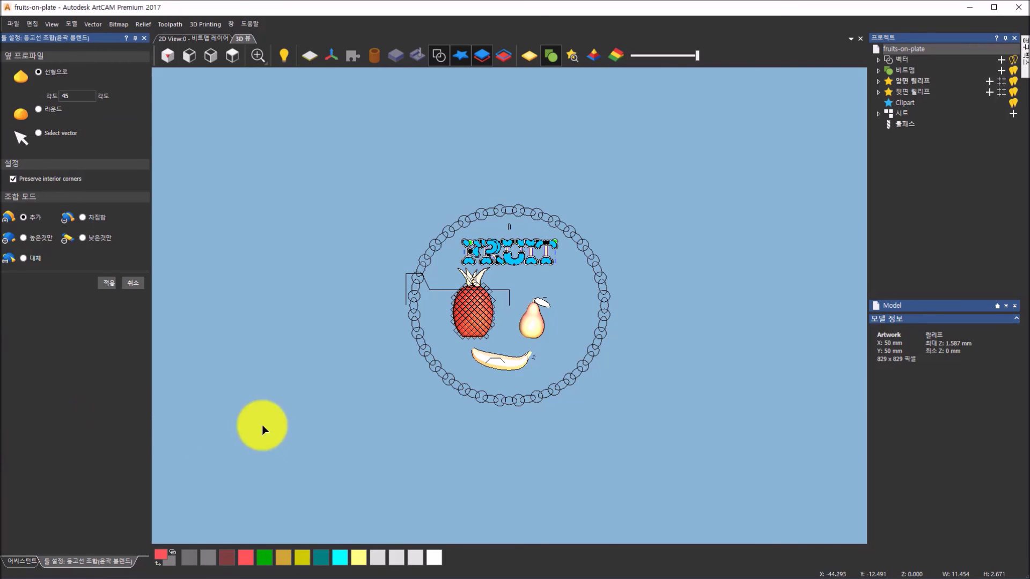
drag(508, 441, 607, 266)
scroll(486, 276, up, 10)
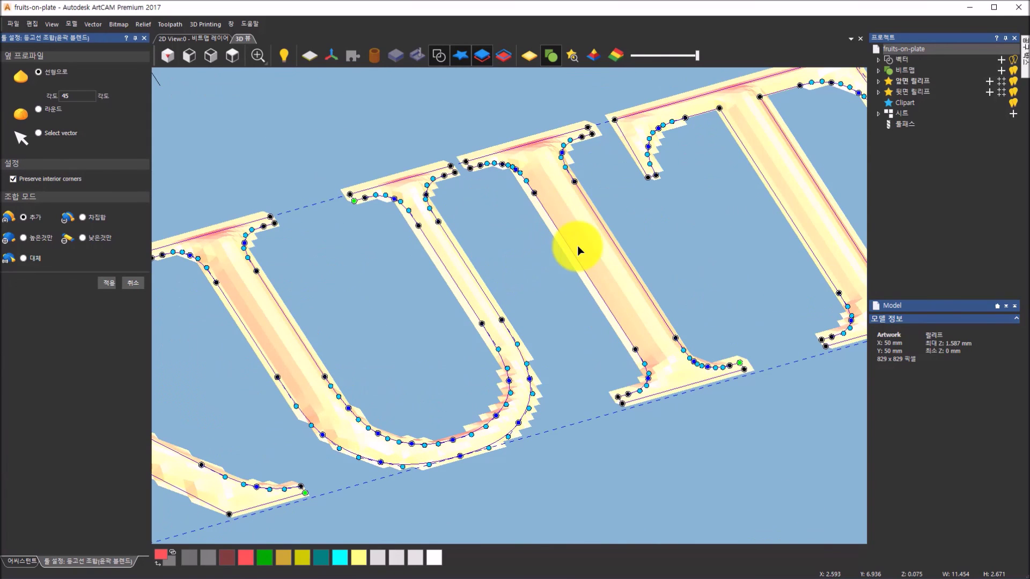
scroll(584, 243, down, 10)
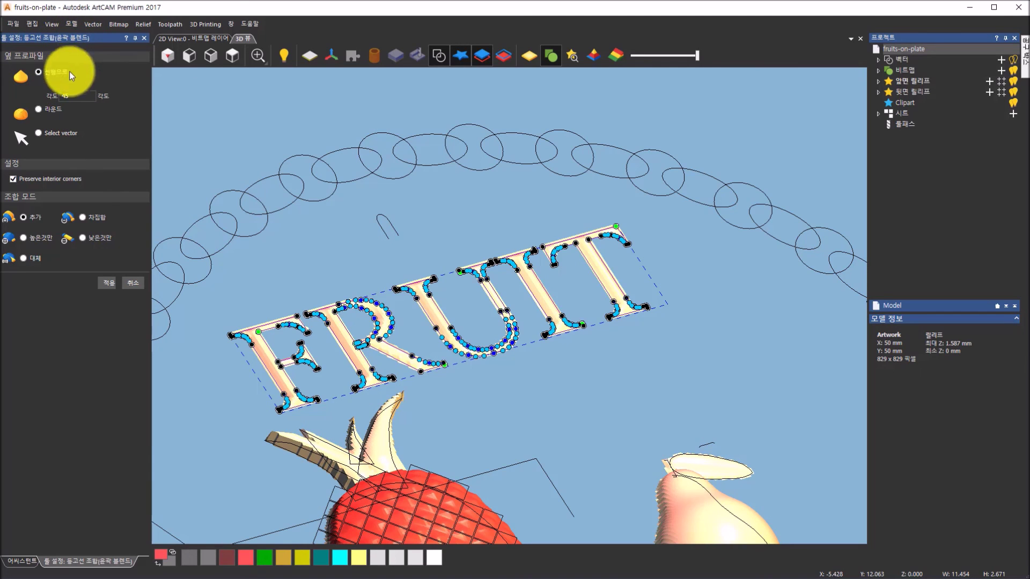
drag(413, 402, 361, 404)
click(48, 85)
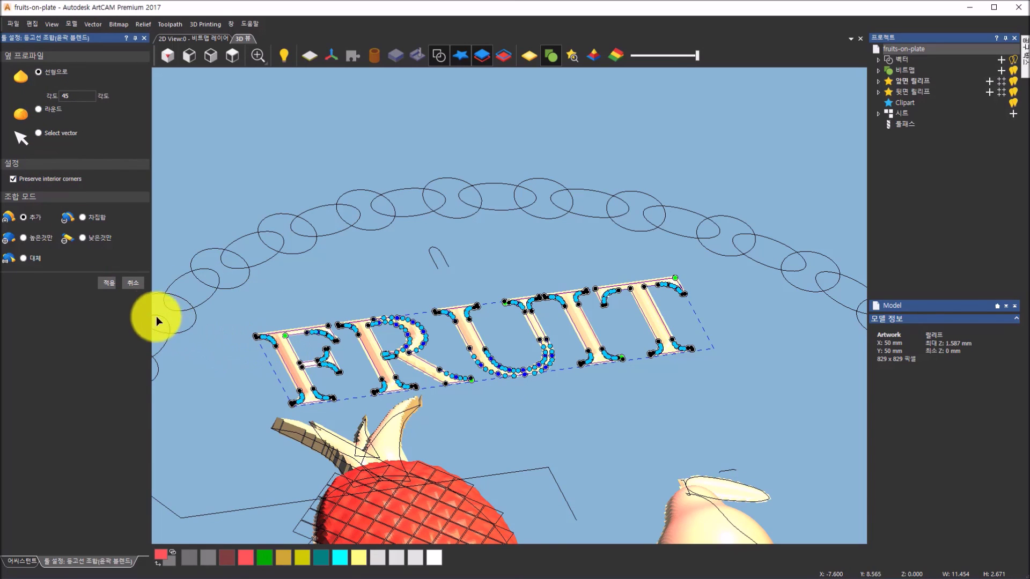
click(107, 281)
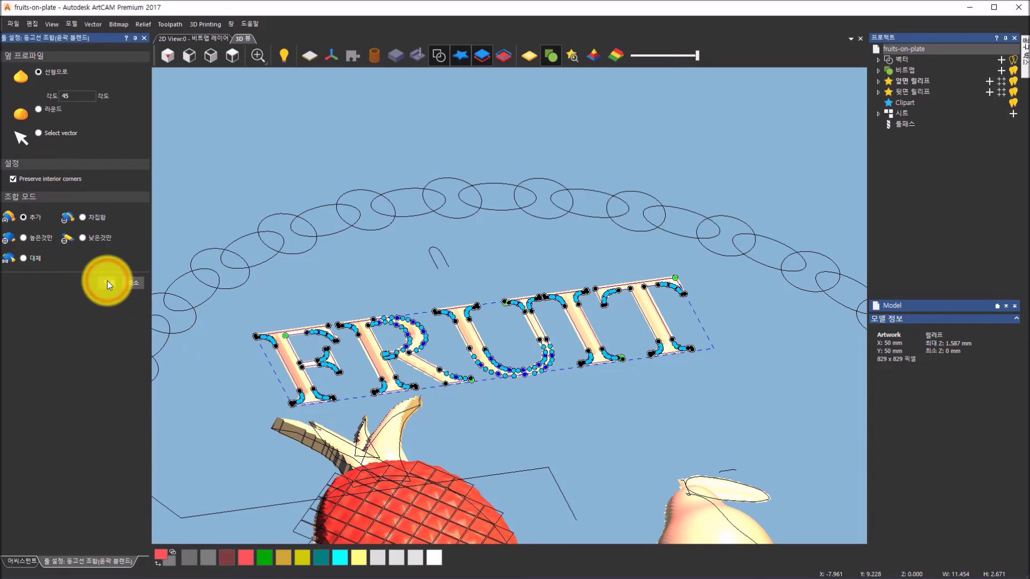
click(131, 284)
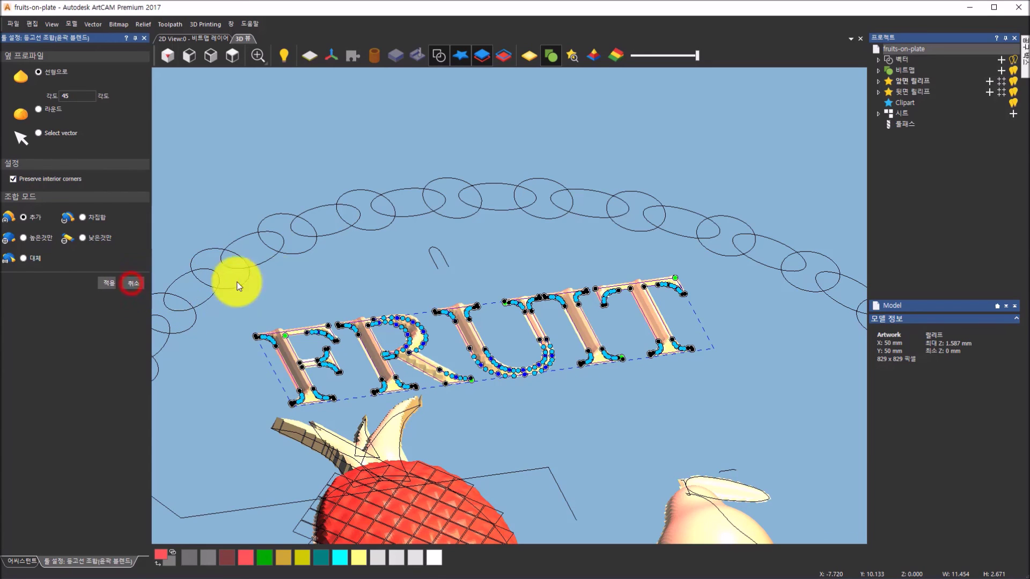
click(297, 287)
Start the Weave tool and set the ring of interlocking circles around the plate as its drive rails
scroll(296, 286, down, 3)
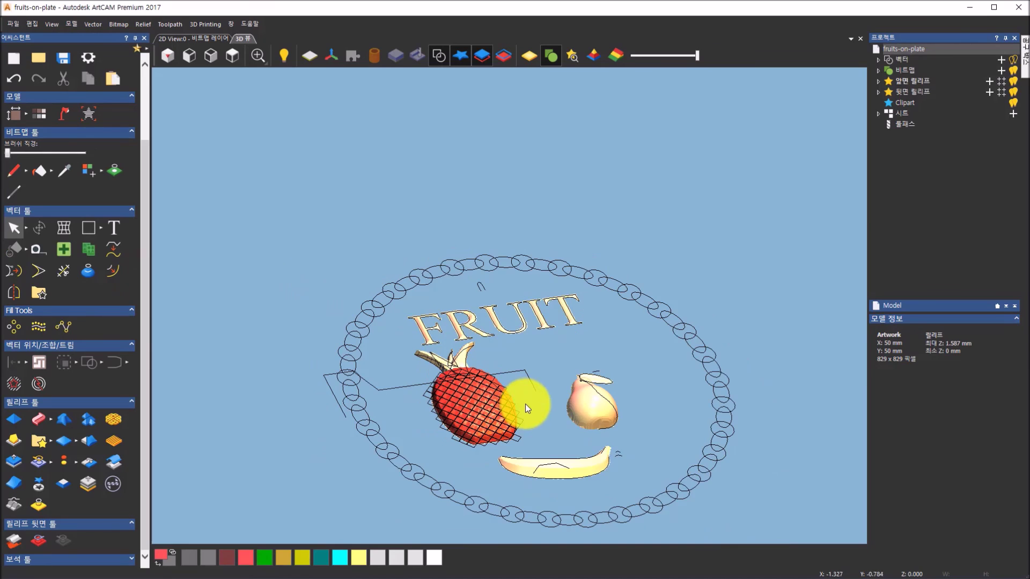
scroll(693, 479, up, 2)
click(694, 479)
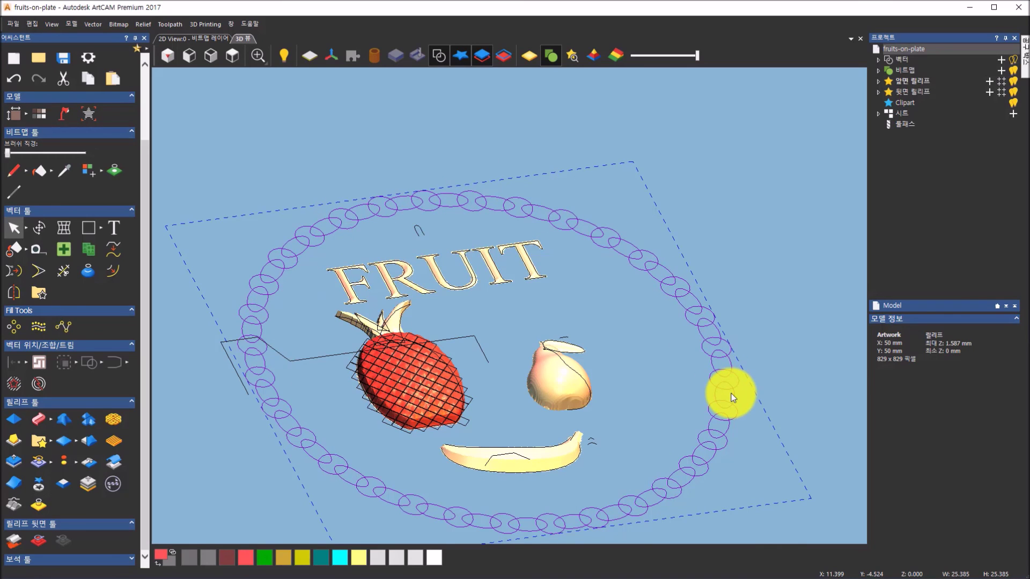
click(192, 403)
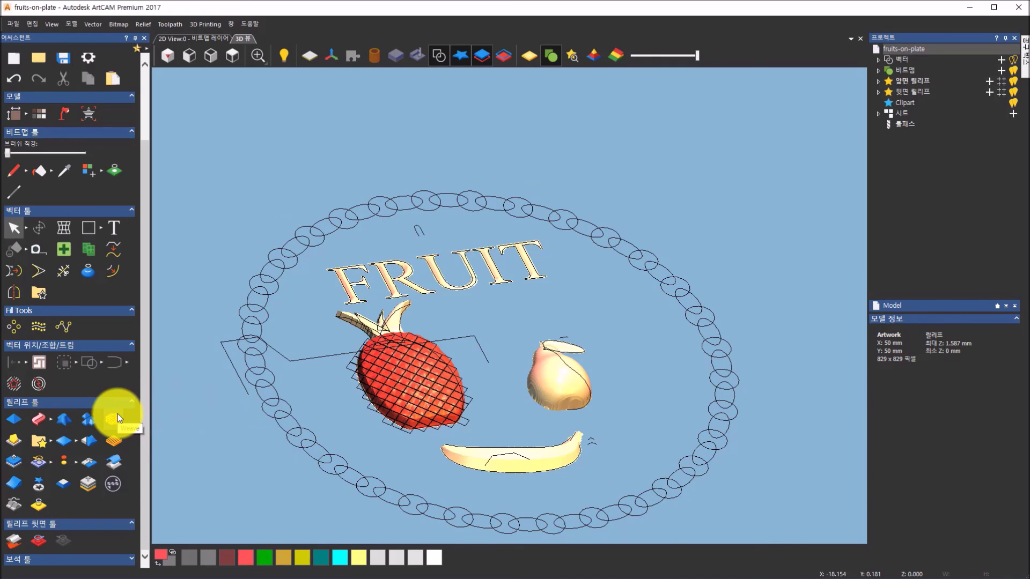
click(117, 416)
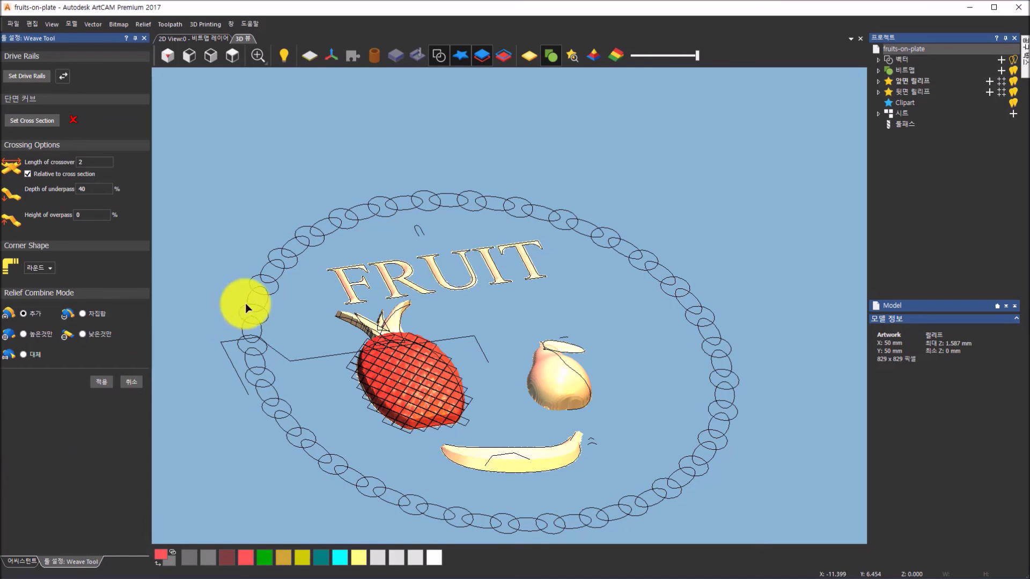
click(269, 299)
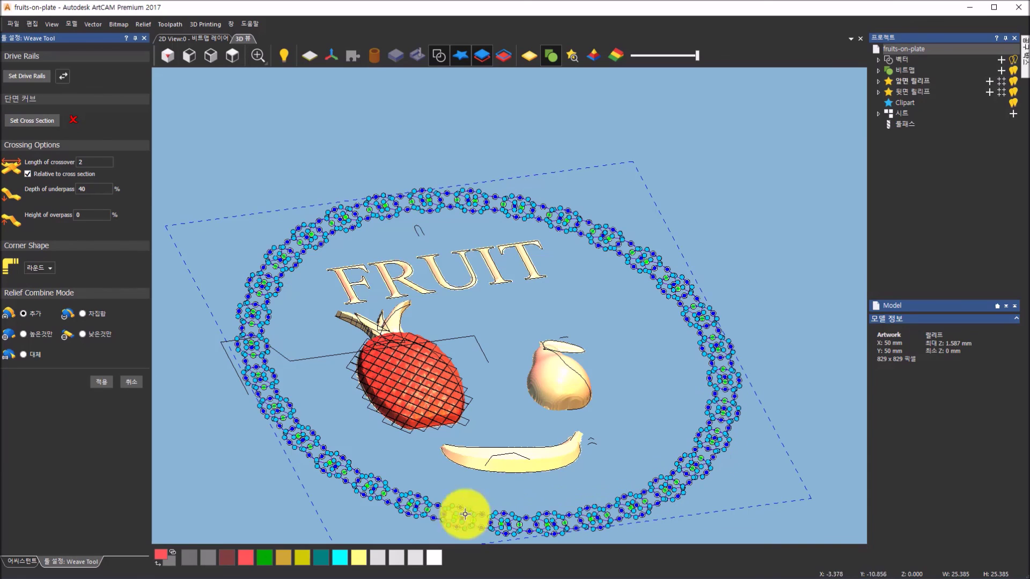
click(38, 80)
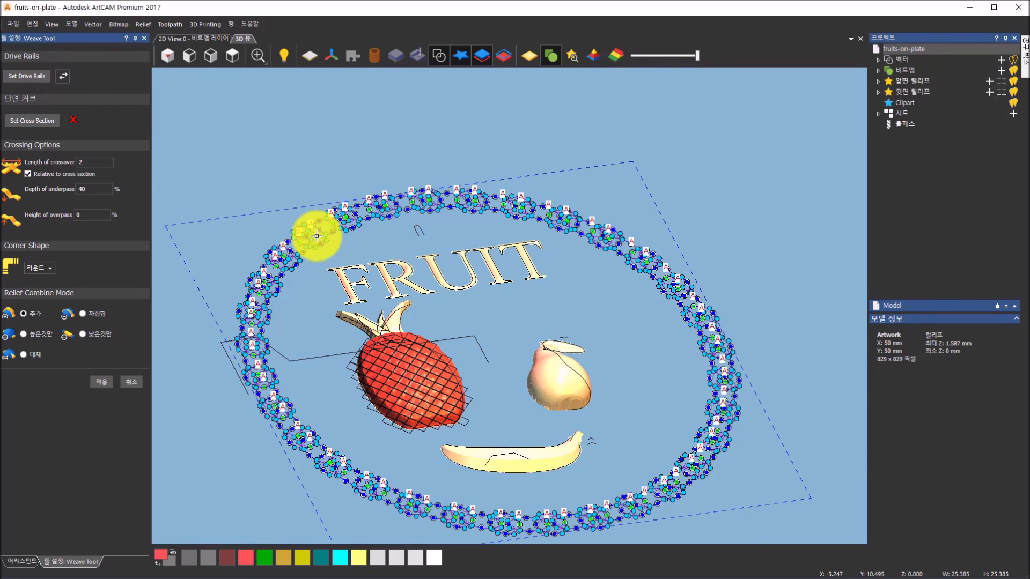
Set the small arch above FRUIT as cross-section and weave the chain with crossover length 2, underpass depth 40% and Add mode
click(89, 164)
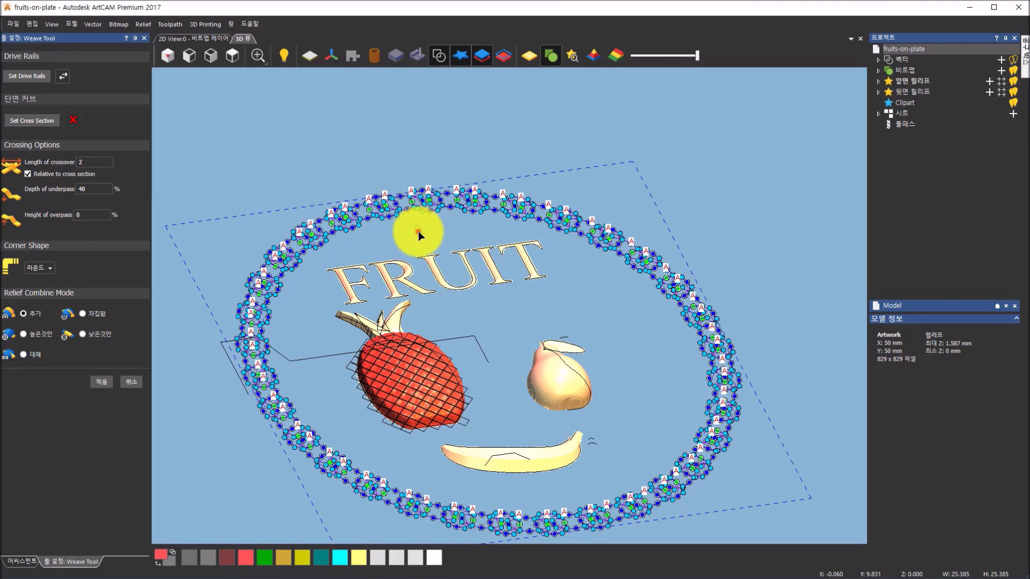
click(418, 232)
click(417, 234)
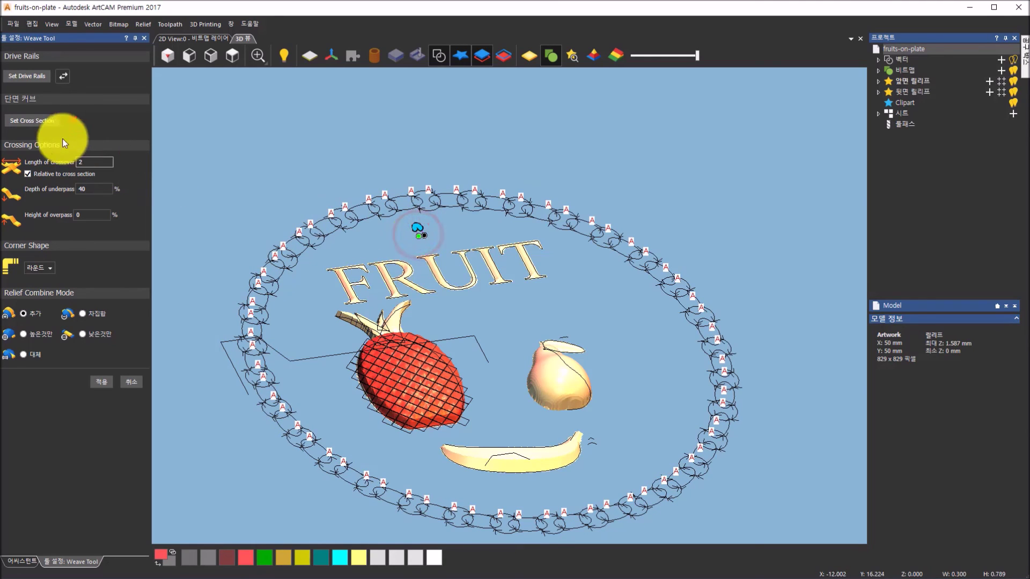
click(38, 125)
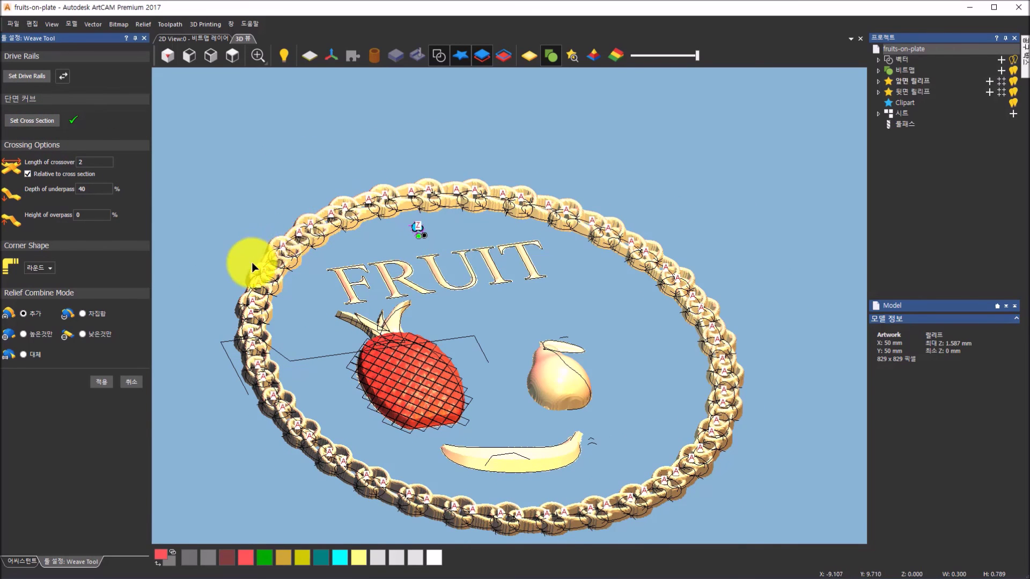
scroll(242, 329, up, 2)
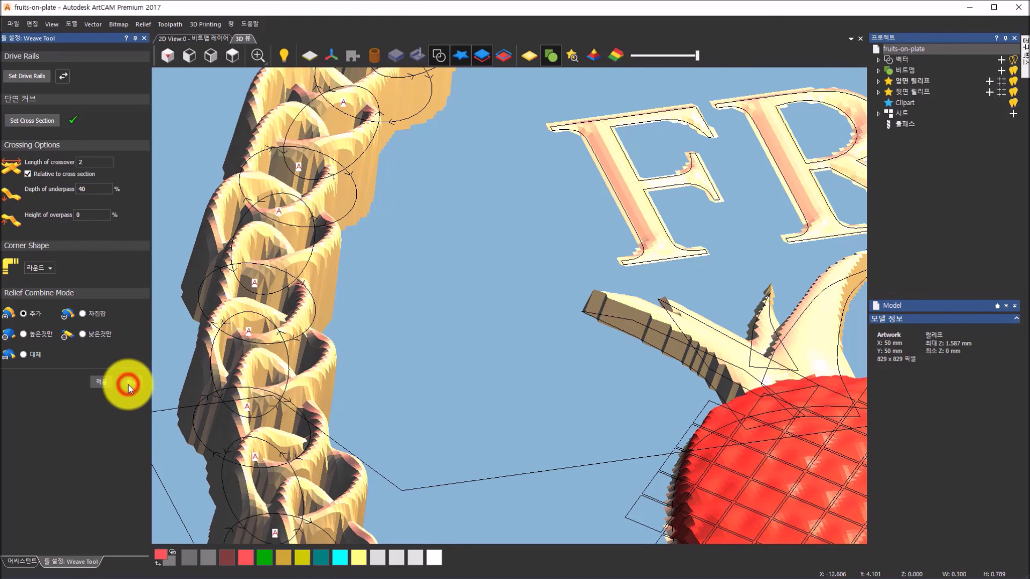
click(128, 385)
scroll(447, 396, down, 3)
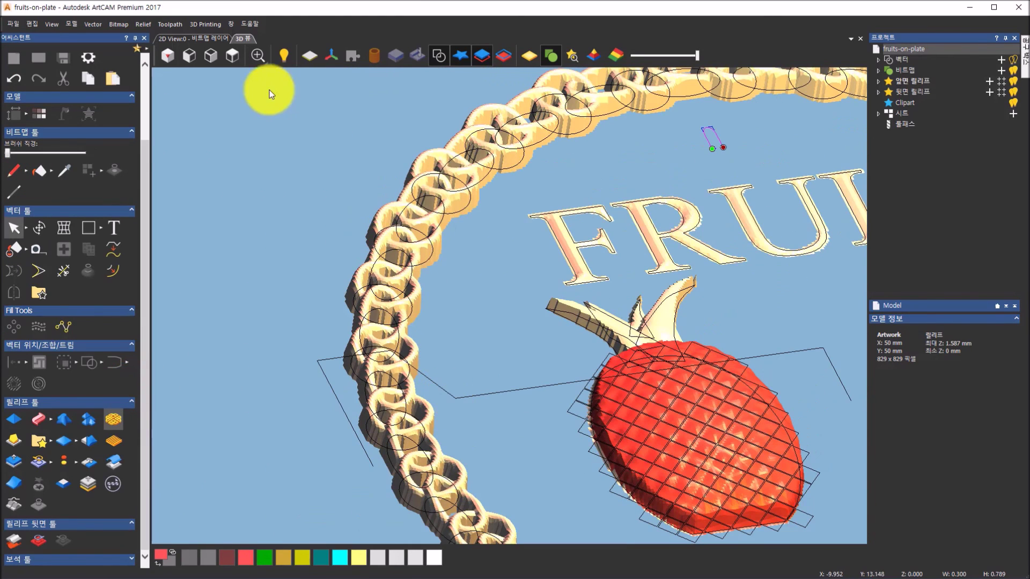
Set up a 360-degree Spin with the stepped plate profile as start section and reverse its direction so it spins about the plate's centre
click(232, 54)
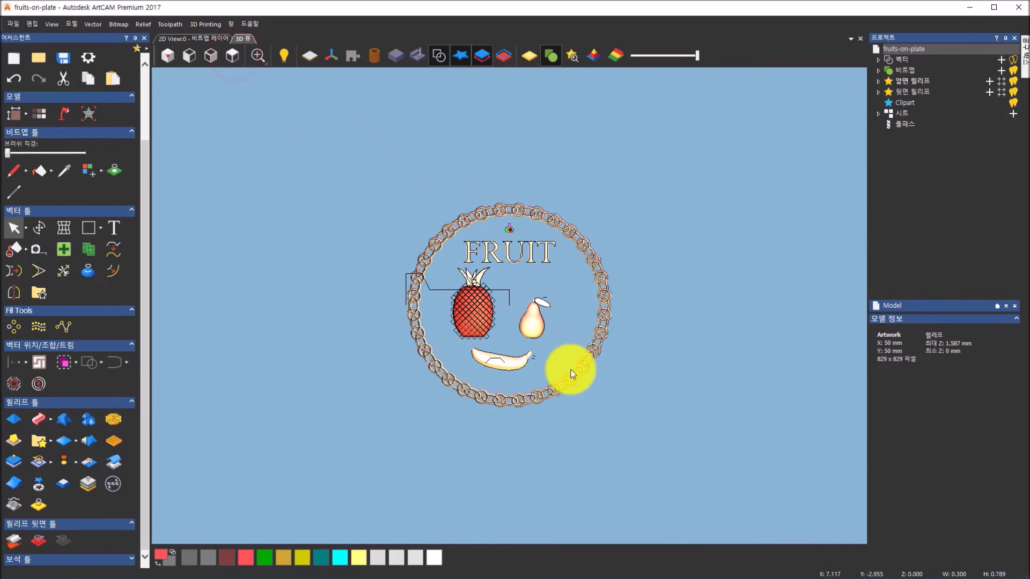
drag(537, 426, 612, 302)
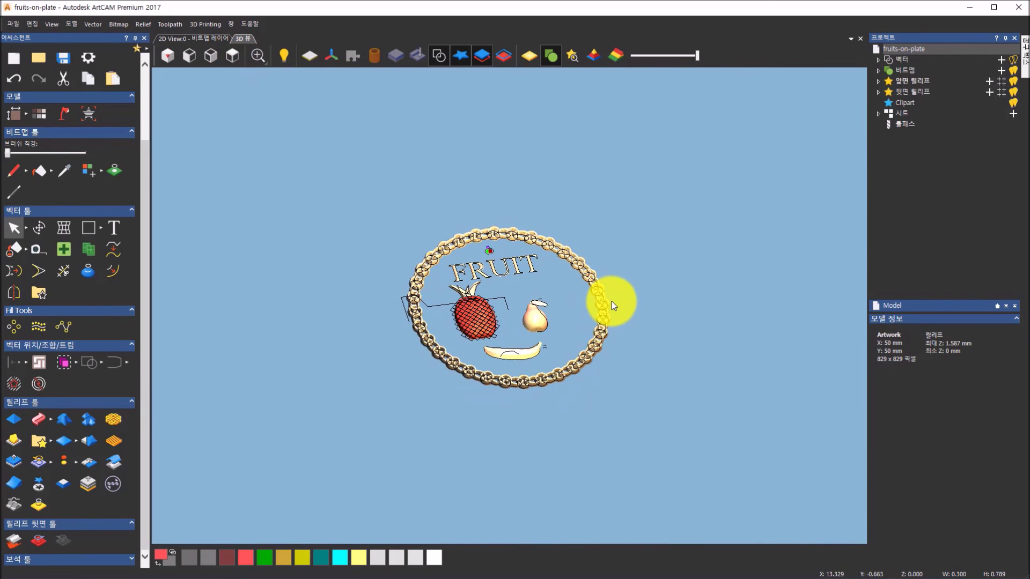
scroll(590, 303, up, 5)
click(394, 298)
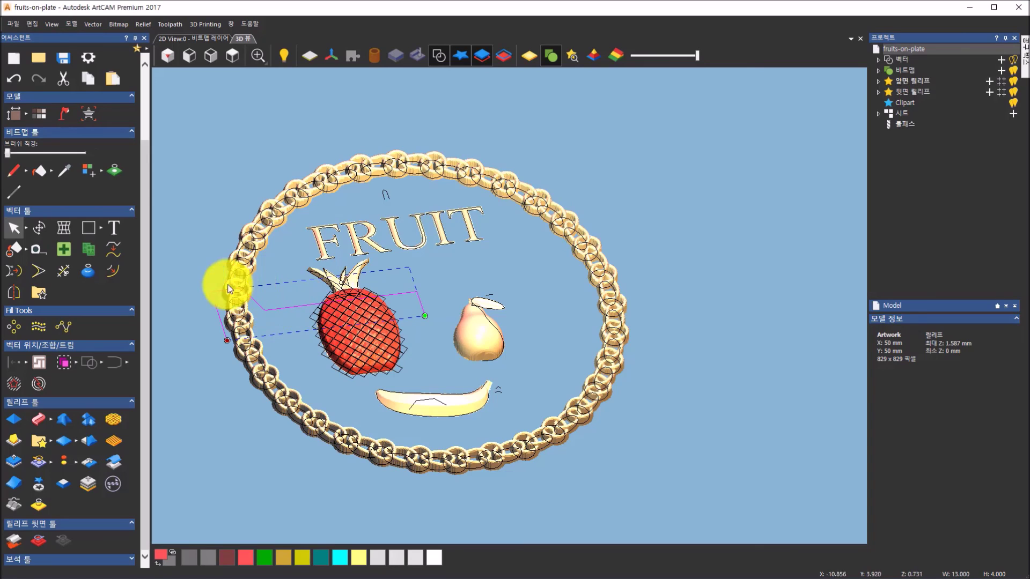
click(51, 420)
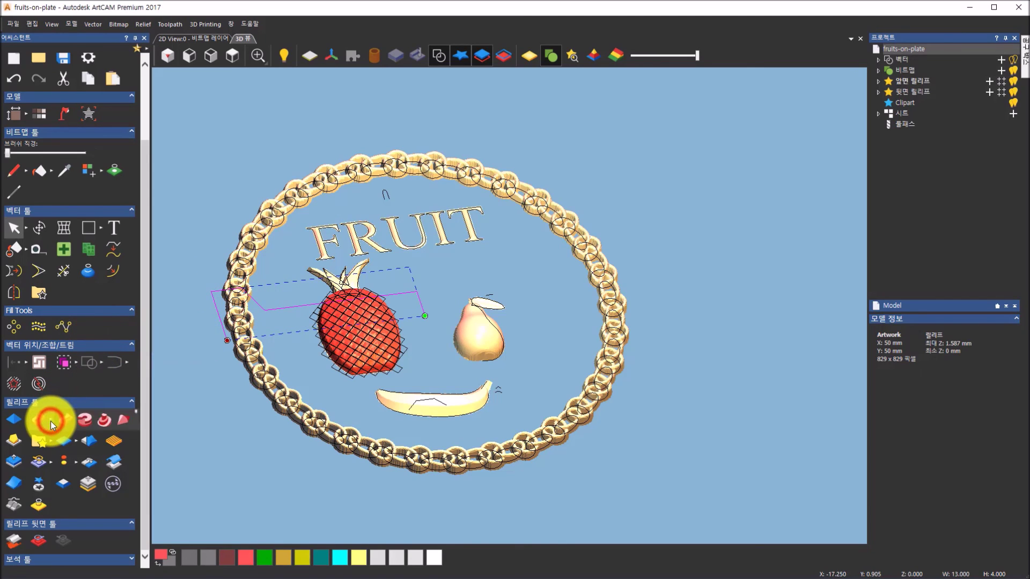
click(106, 422)
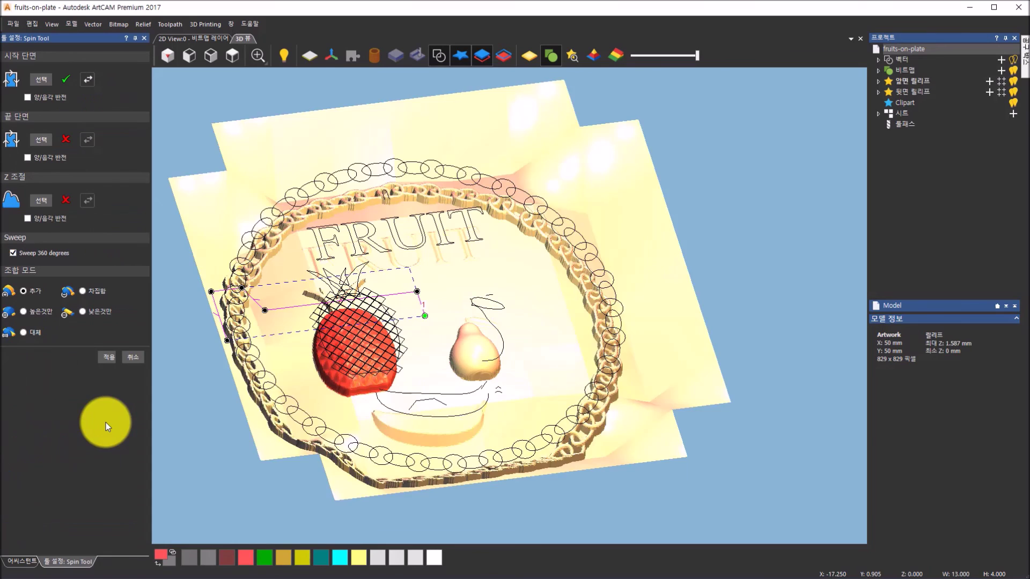
drag(432, 297, 383, 339)
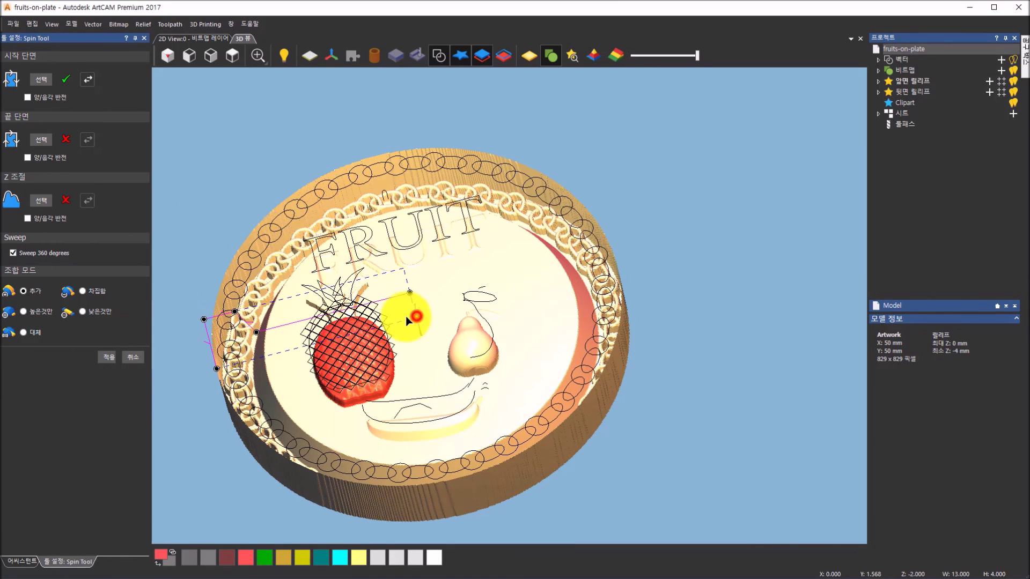
drag(215, 368, 477, 257)
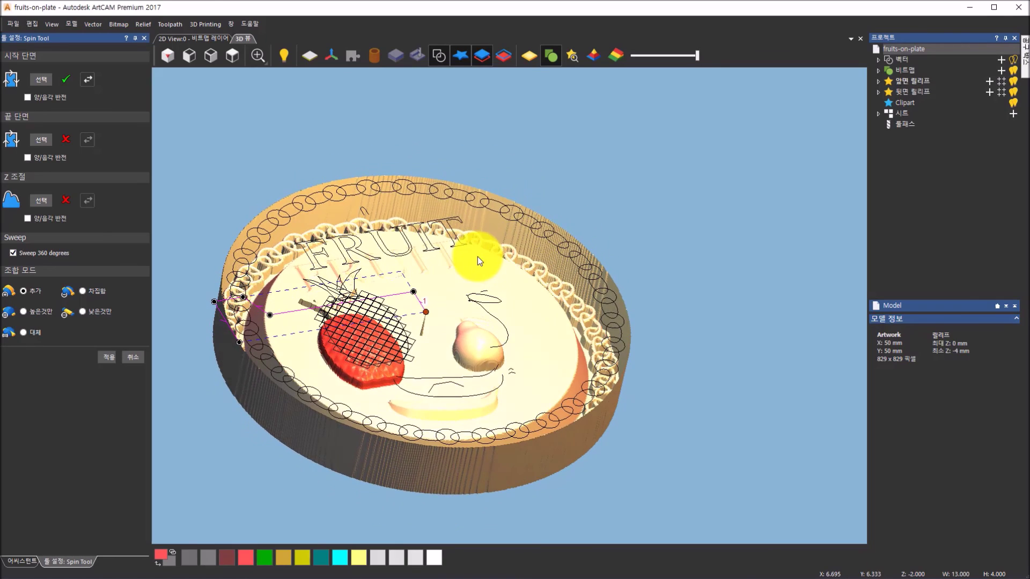
Invert the start section's relief direction, apply the plate Spin in Add combine mode and close the tool
click(37, 101)
drag(485, 270, 333, 164)
drag(339, 277, 362, 327)
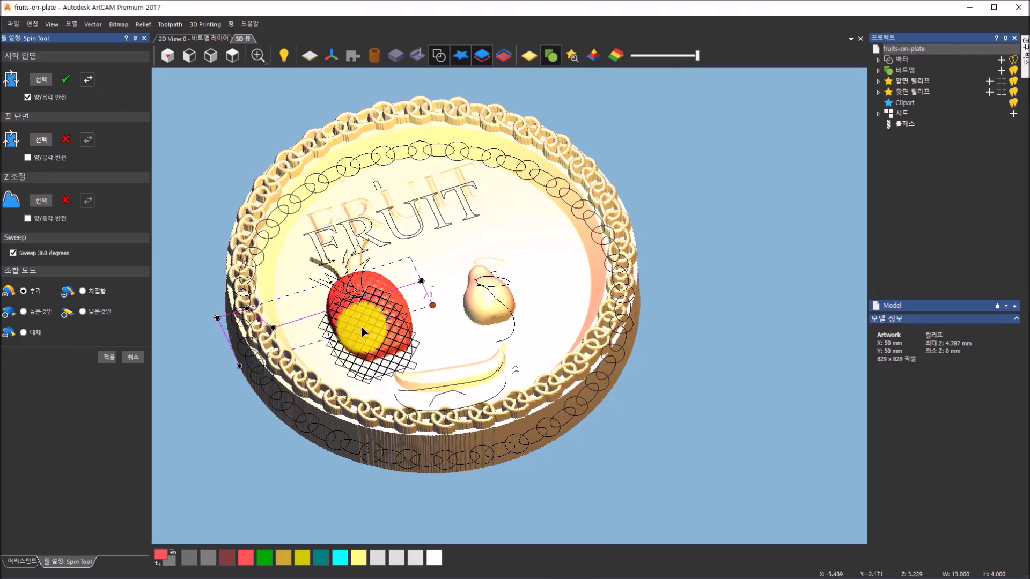
click(109, 358)
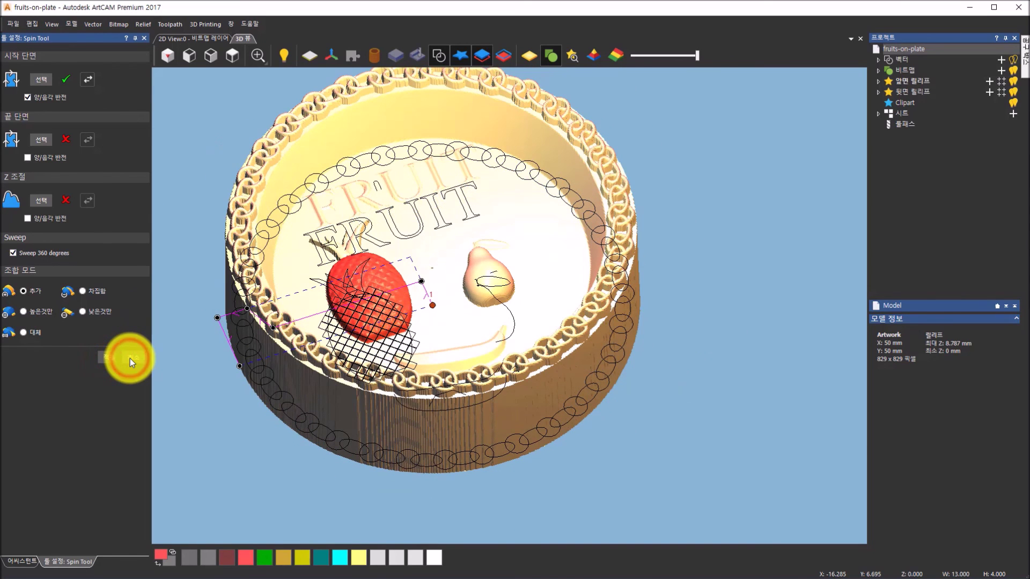
click(129, 358)
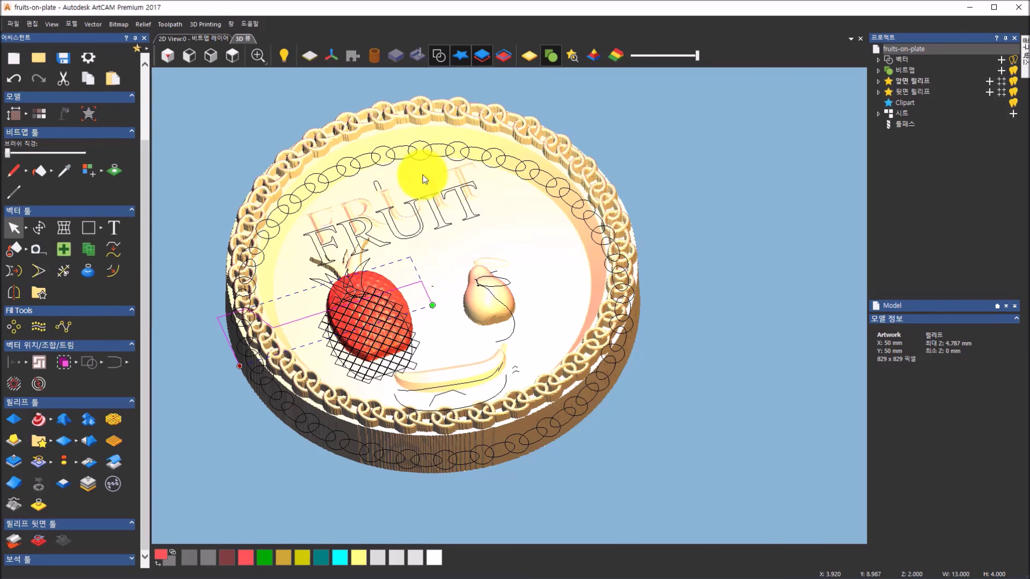
Hide the vectors, display the relief in plain gold shading and inspect the finished fruit plate in 3D
click(437, 52)
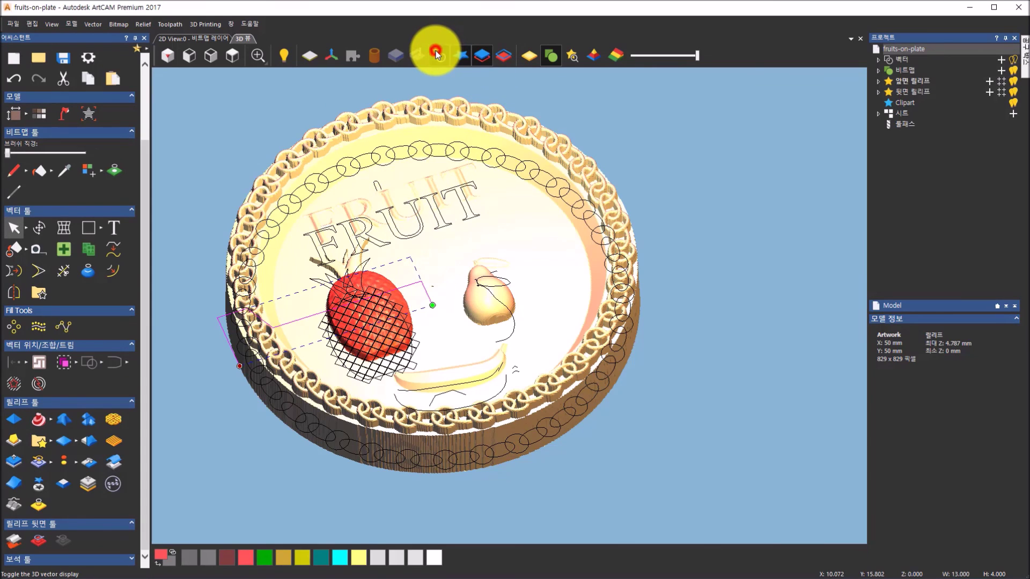
click(533, 57)
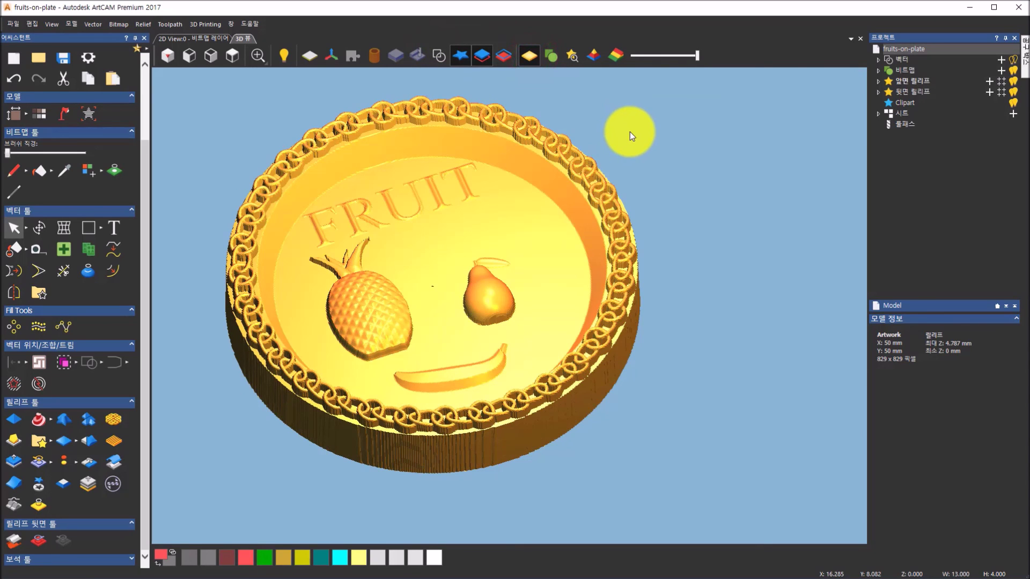
drag(558, 213, 311, 128)
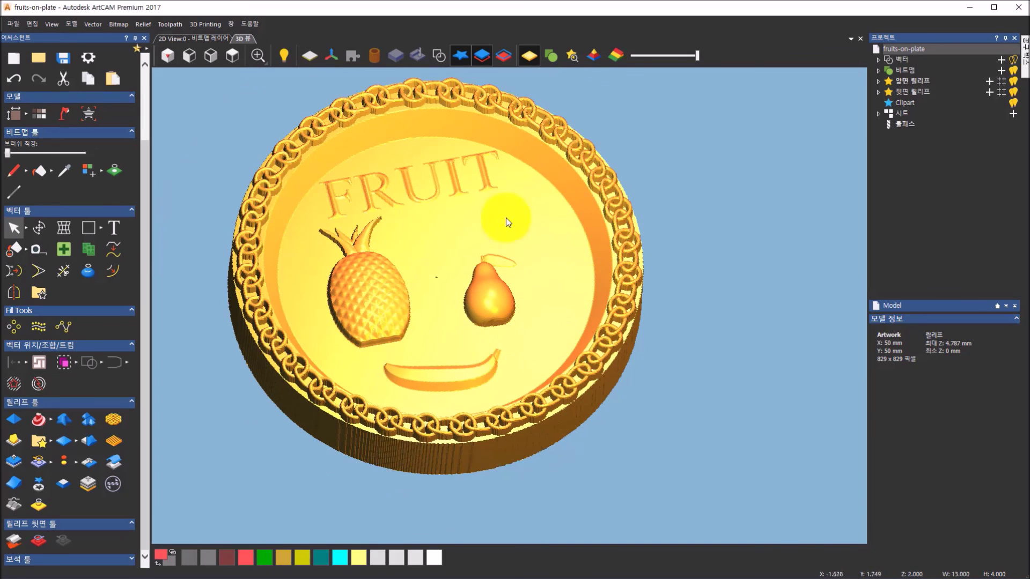